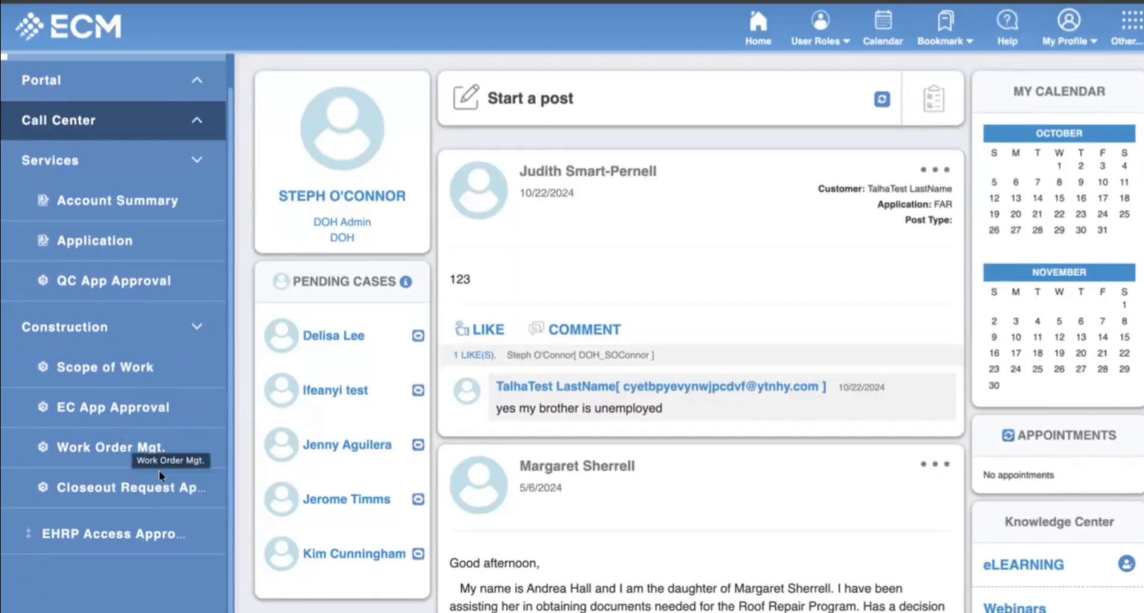
Search the Account Summary look-up by the customer's first and last name.
left_click(138, 202)
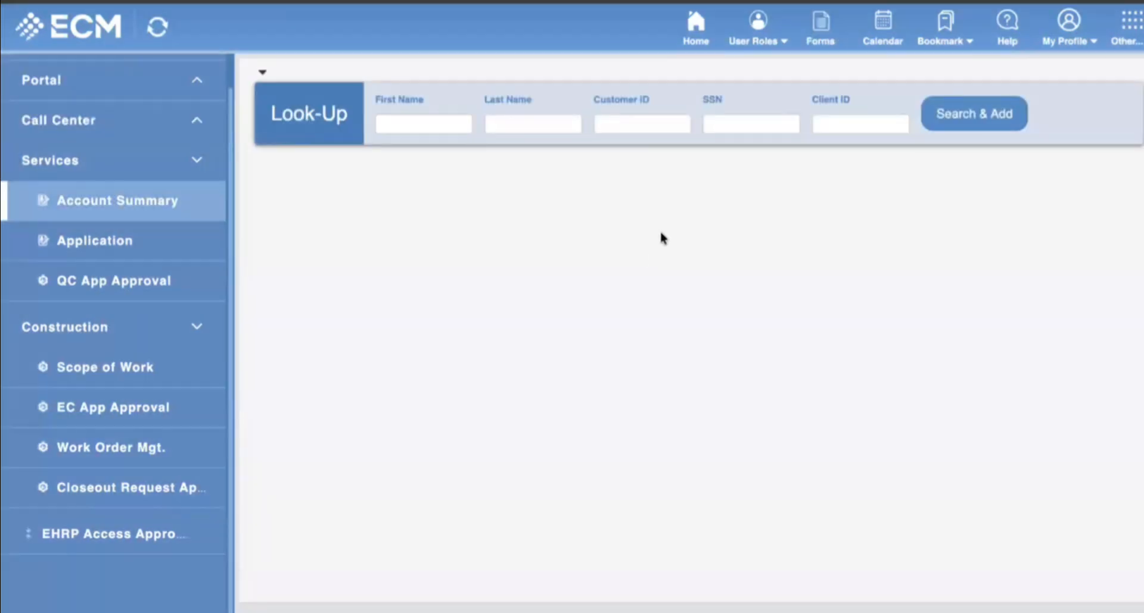
left_click(424, 119)
type("Ifeanyi")
key("Tab")
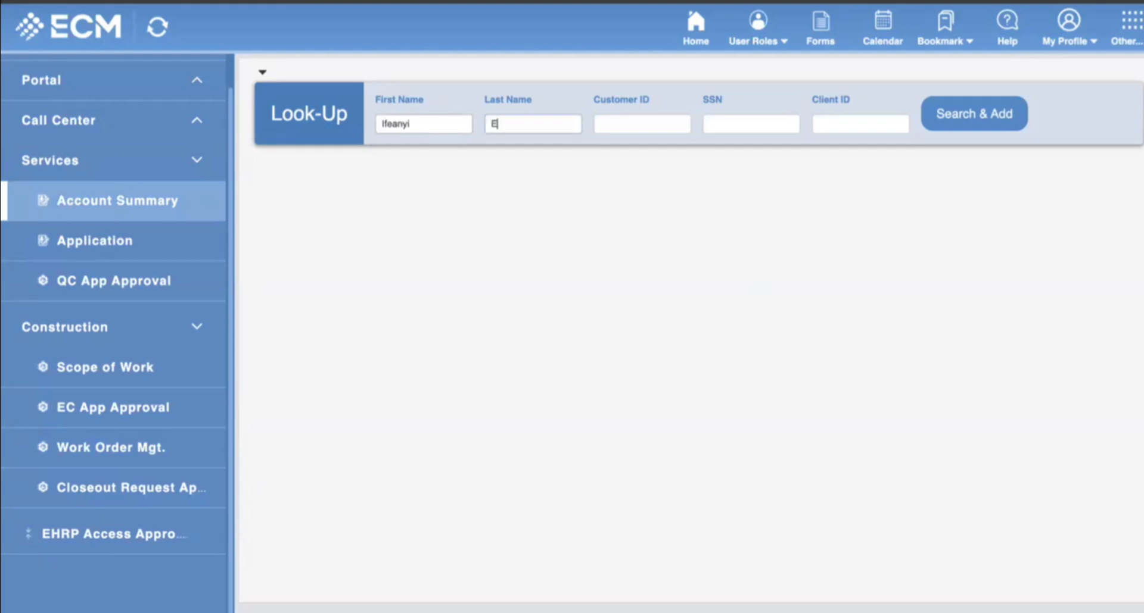
type("te")
key("BackSpace")
key("BackSpace")
type("Test")
left_click(973, 122)
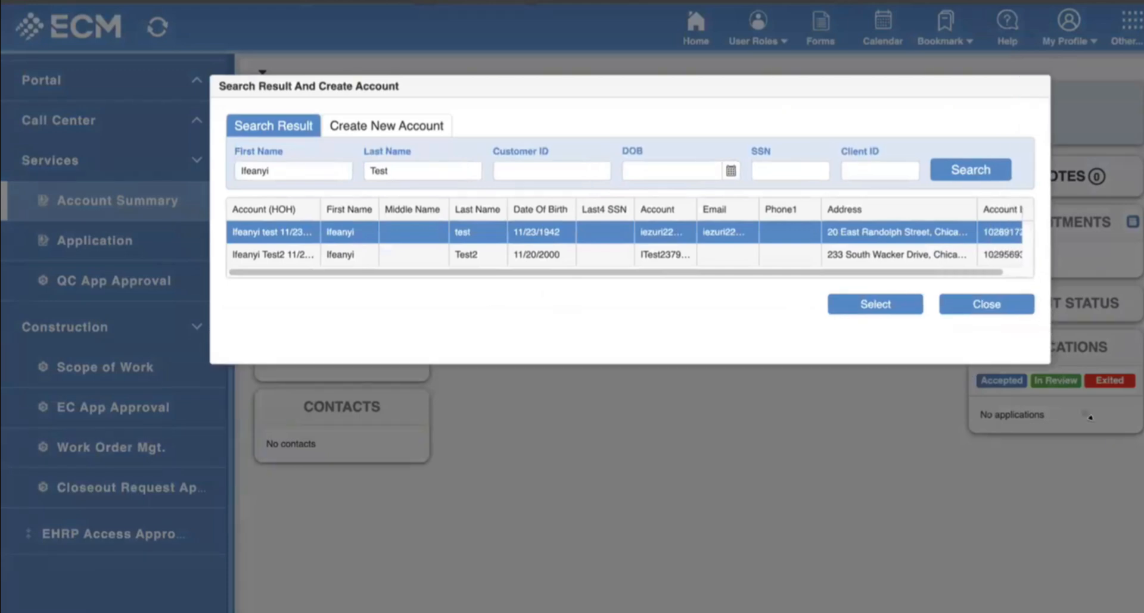
Enlarge the Search Result dialog and inspect the two matching accounts' addresses.
left_click_drag(1013, 329, 1093, 417)
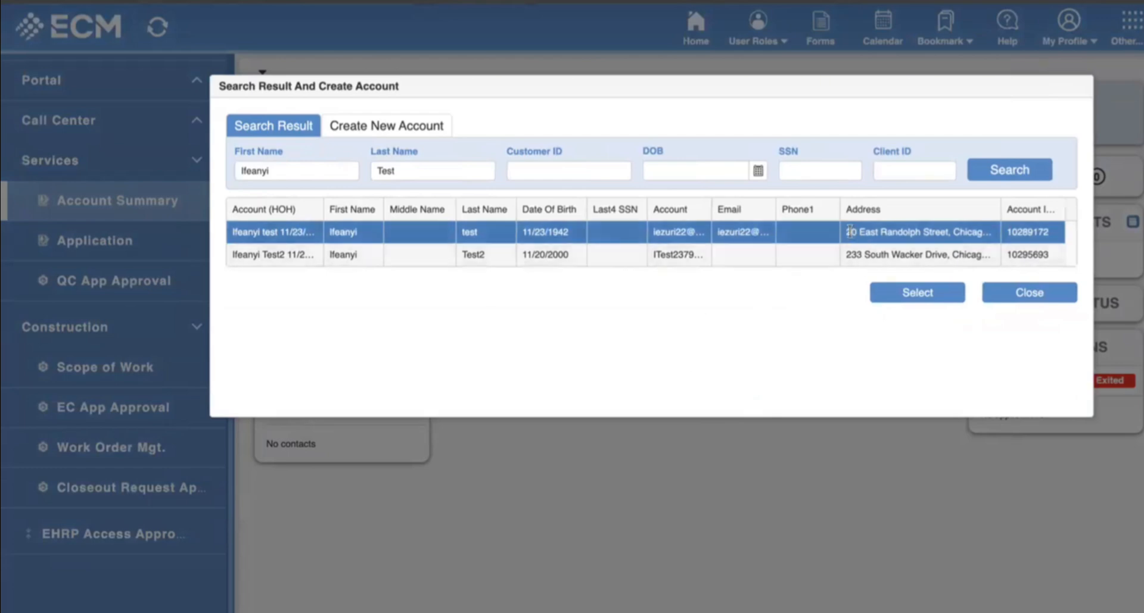
left_click_drag(871, 231, 978, 234)
left_click_drag(850, 256, 967, 255)
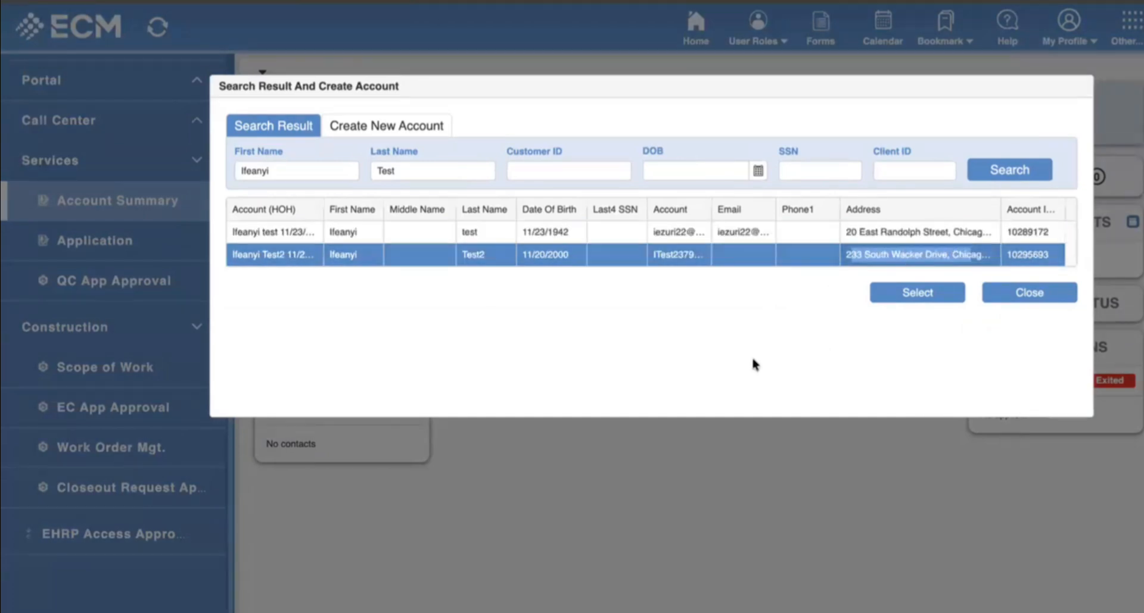
left_click(822, 343)
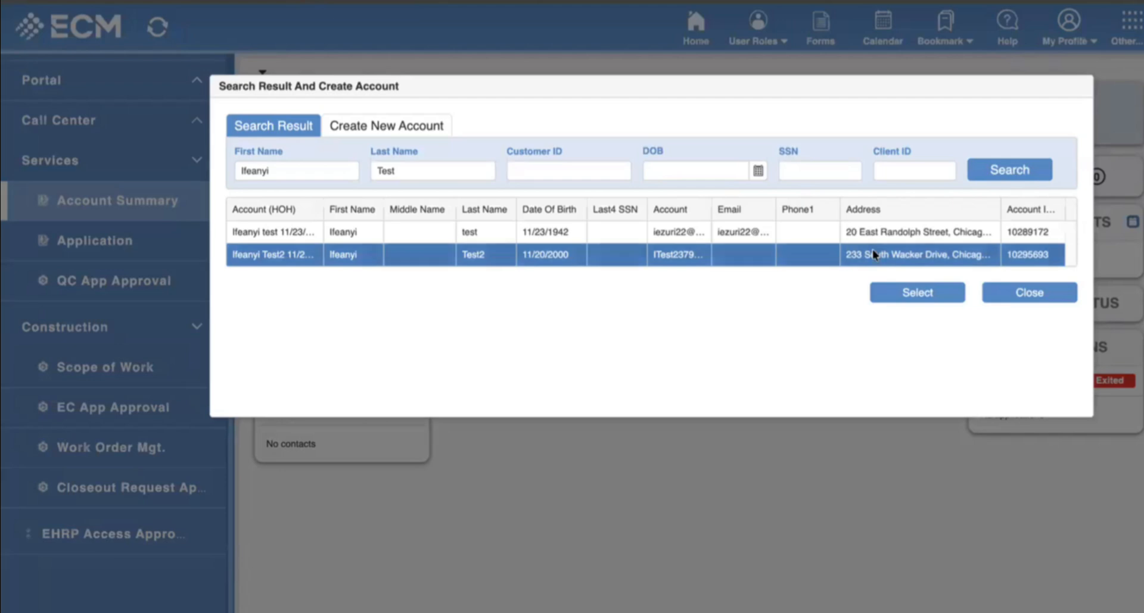
left_click(950, 230)
left_click(906, 254)
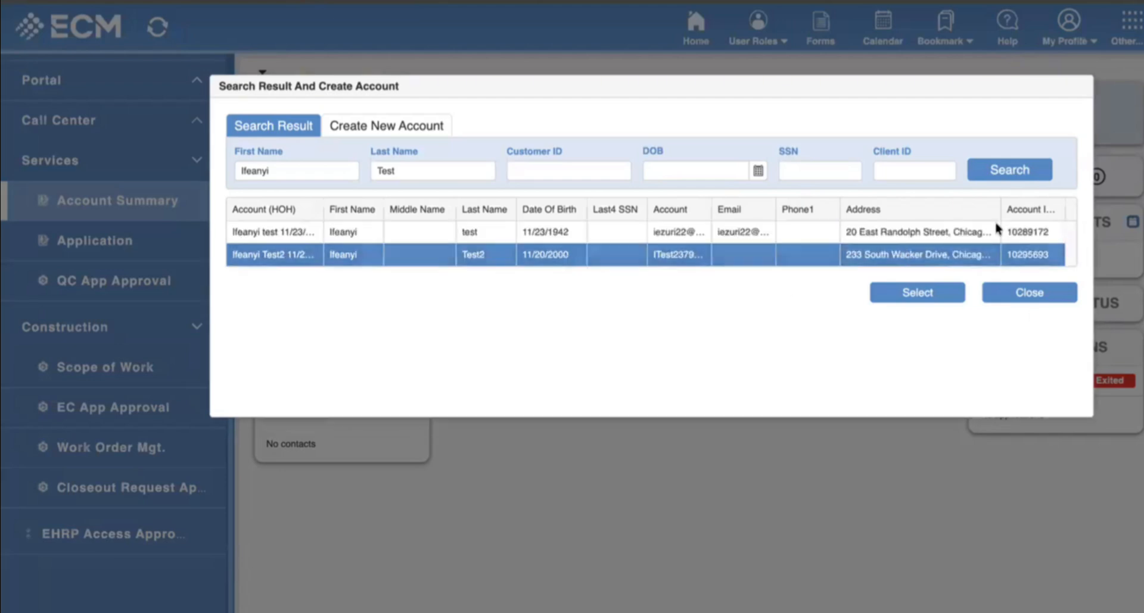
Compare the two matching accounts, then switch to the Create New Account tab.
left_click(980, 234)
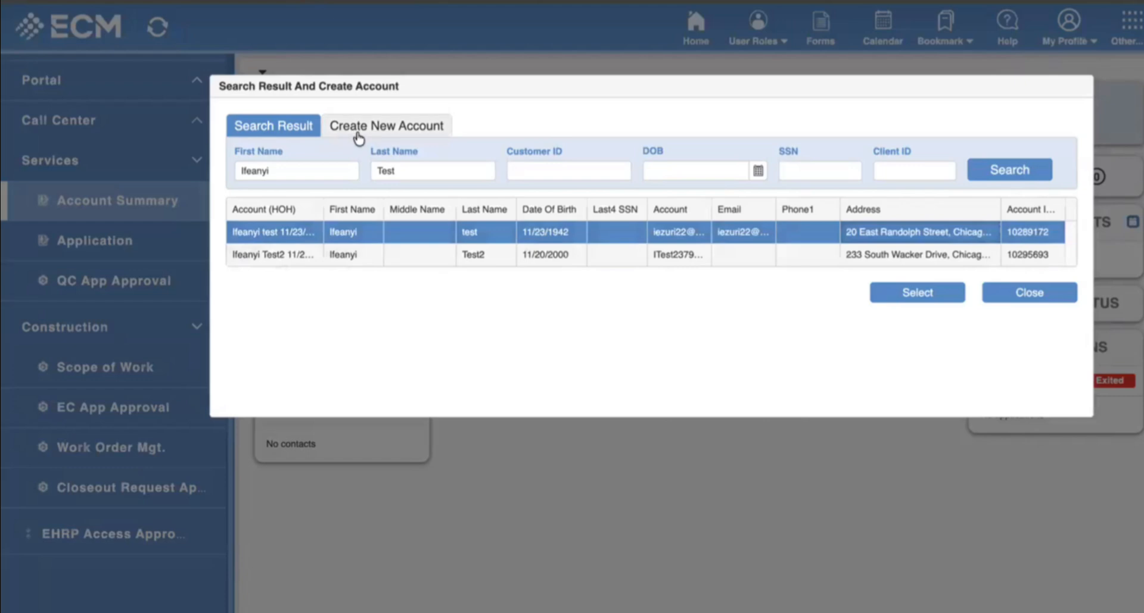
left_click(668, 254)
left_click(667, 238)
left_click(691, 253)
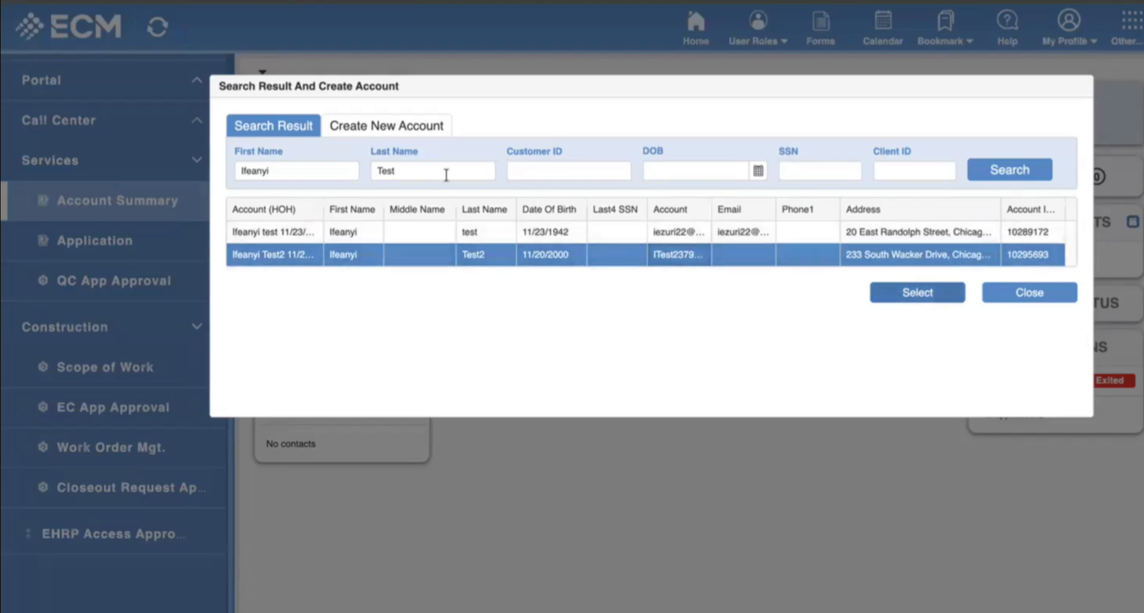
left_click(409, 237)
left_click(411, 253)
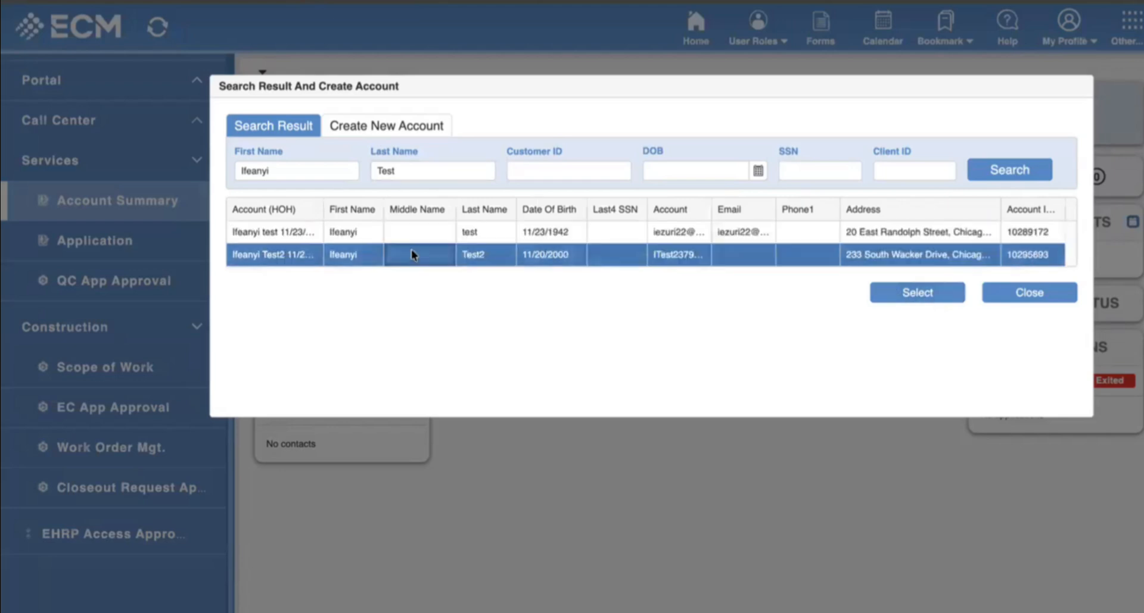
left_click(386, 127)
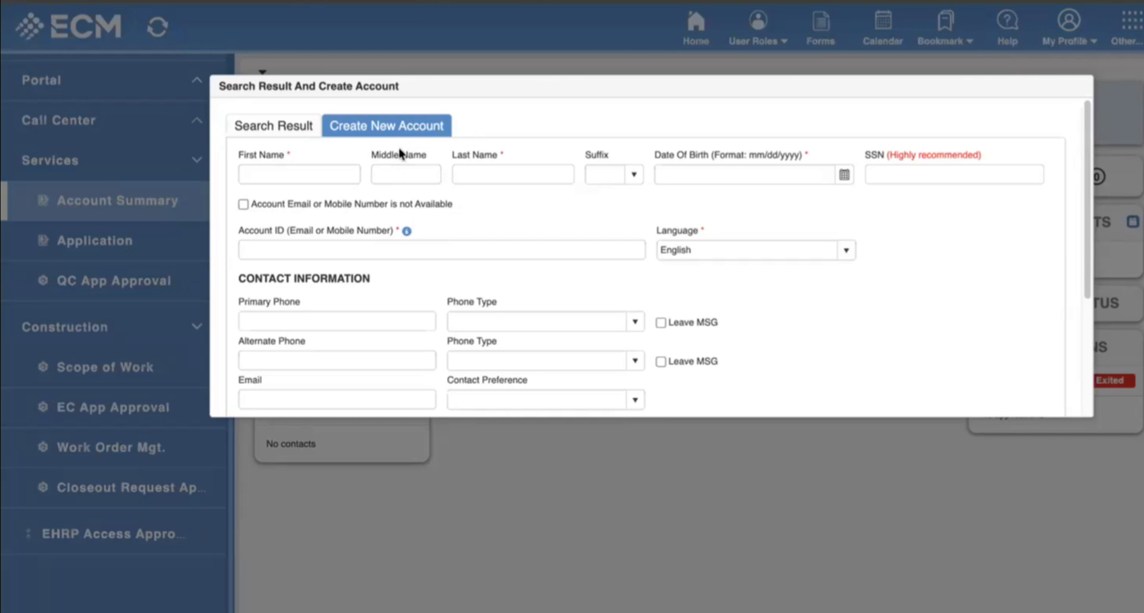
Enter the customer's first and last name in the new-account form.
left_click(293, 178)
type("Ifeanyi")
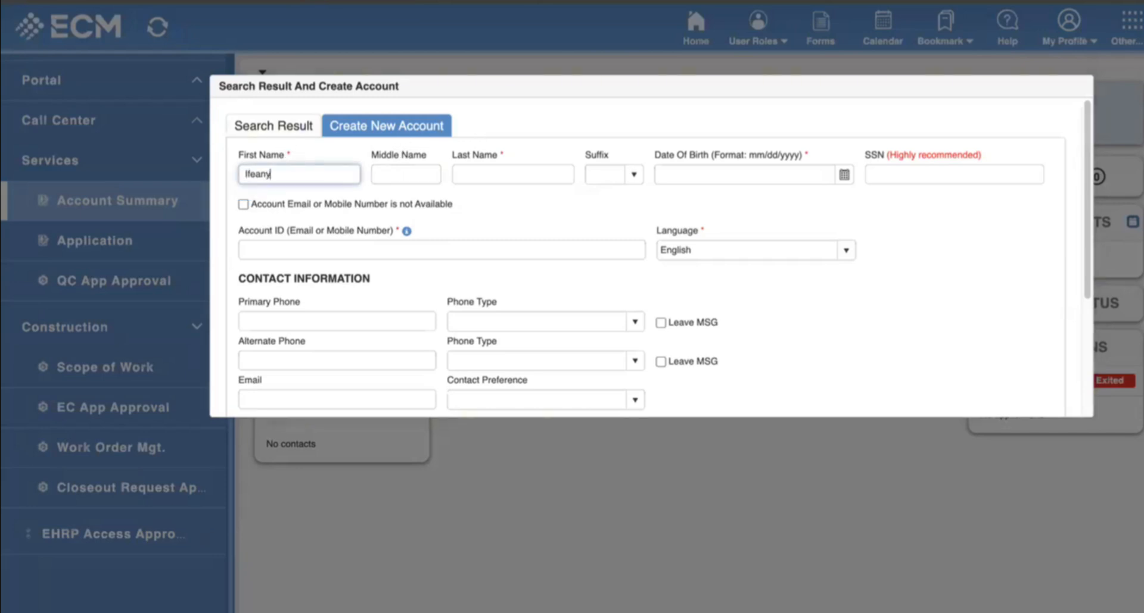
key("Tab")
key("Tab")
type("Test")
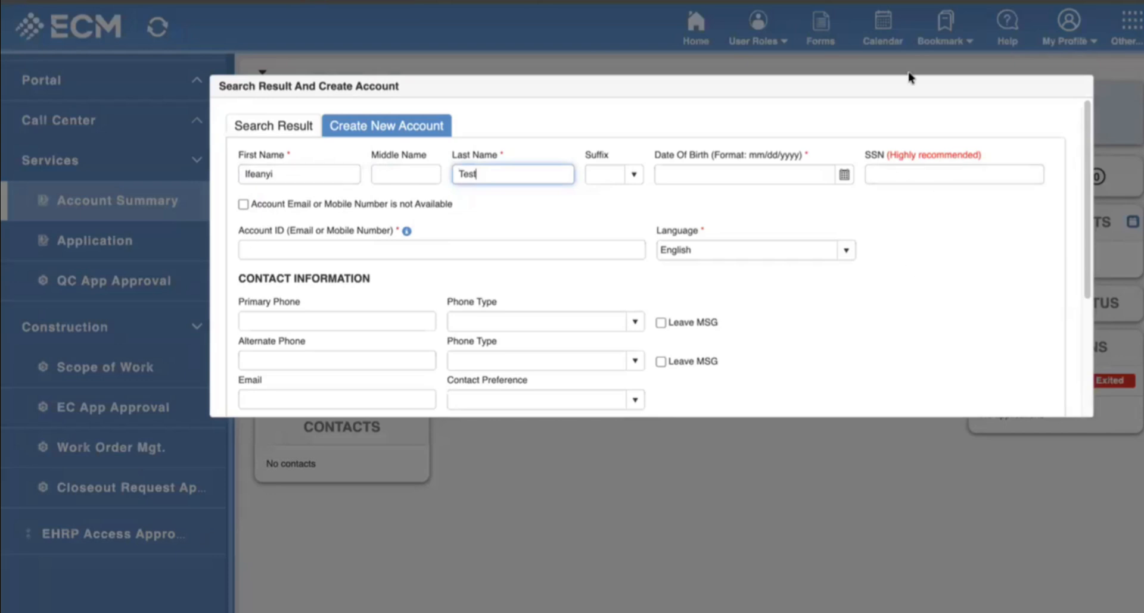
left_click(843, 174)
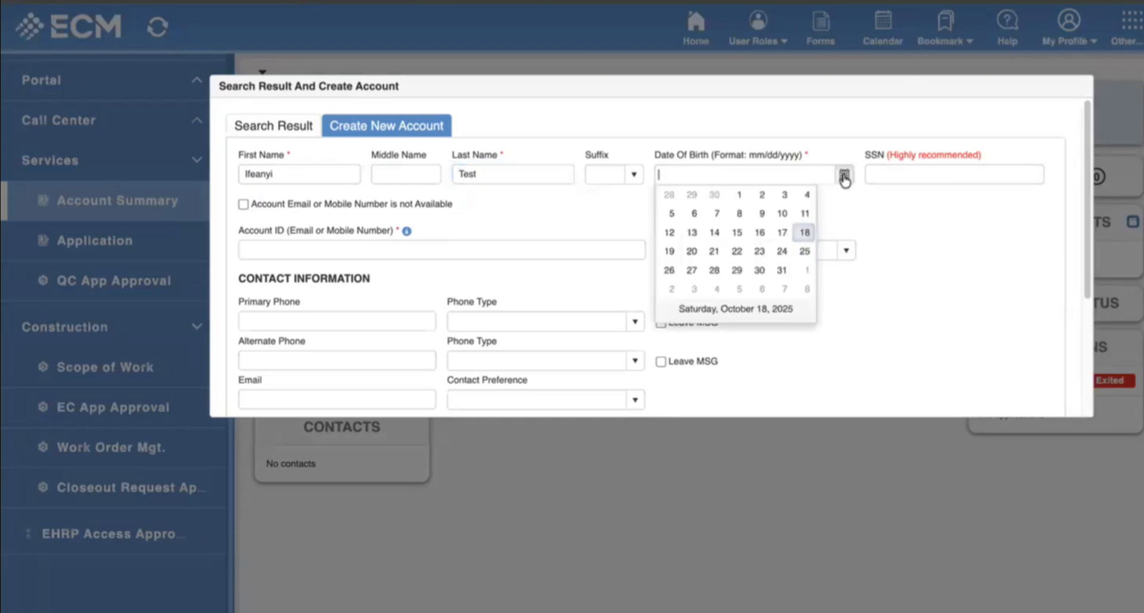
left_click(759, 274)
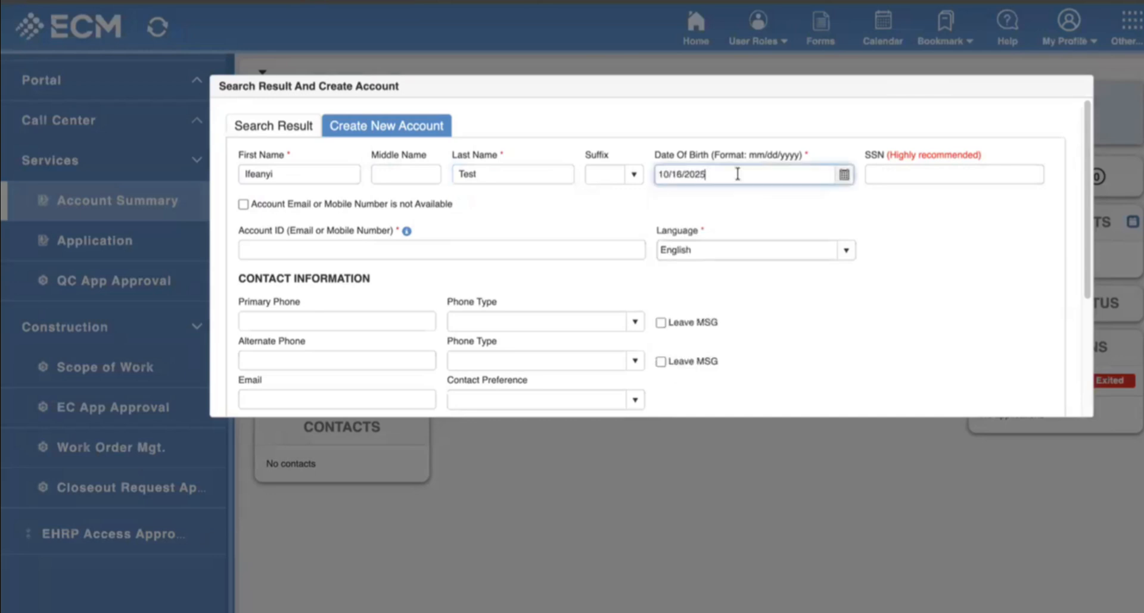
key("BackSpace")
key("BackSpace")
key("BackSpace")
key("BackSpace")
type("1980")
left_click(431, 255)
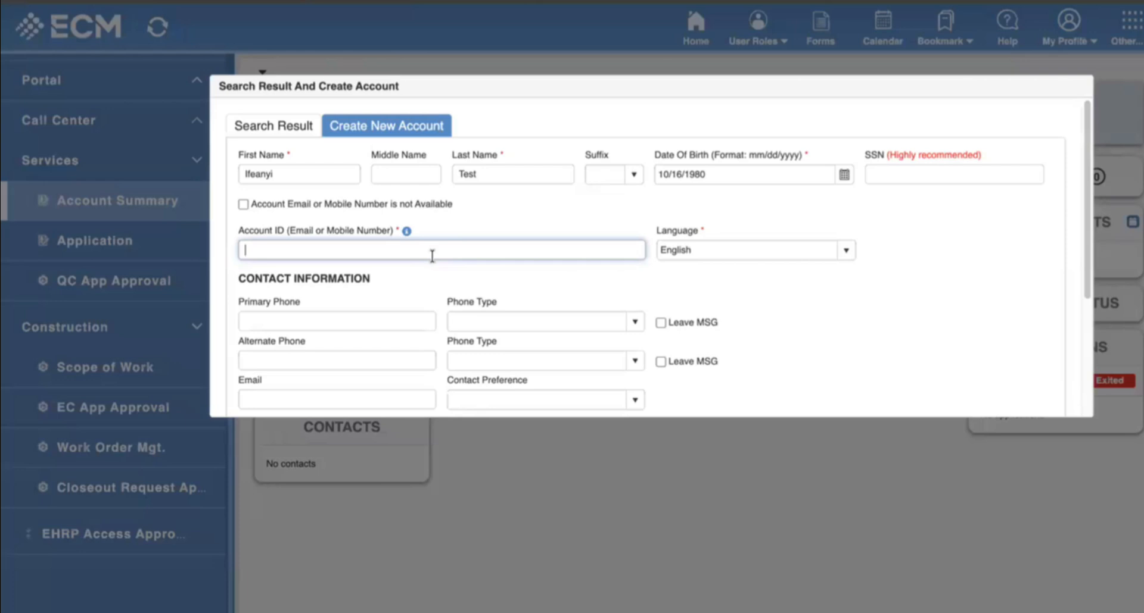
type("708-888-8888")
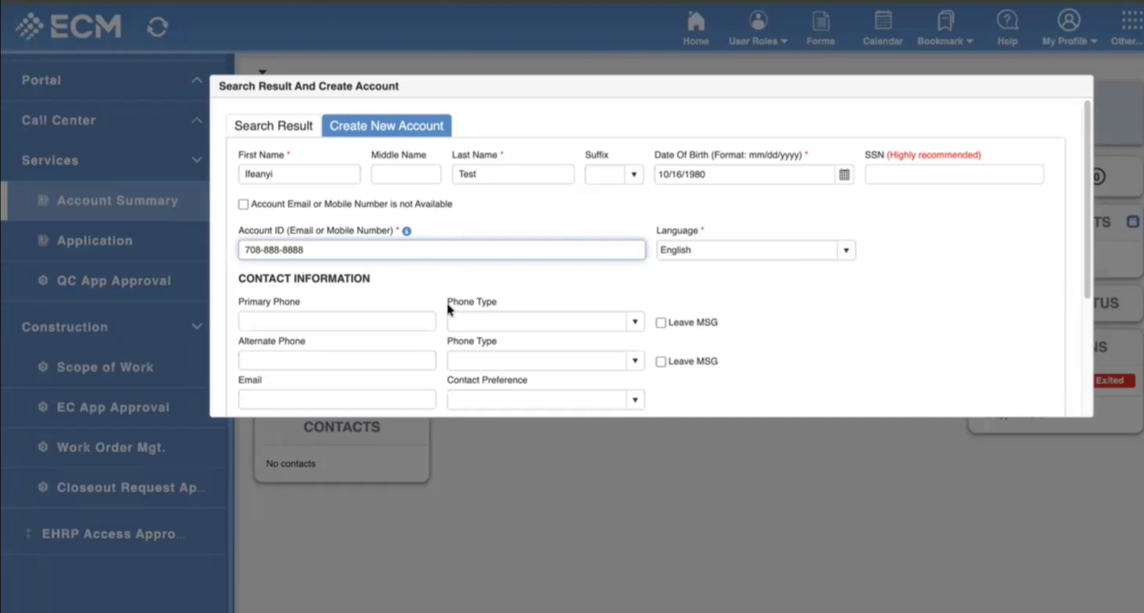
scroll(432, 265, "down", 3)
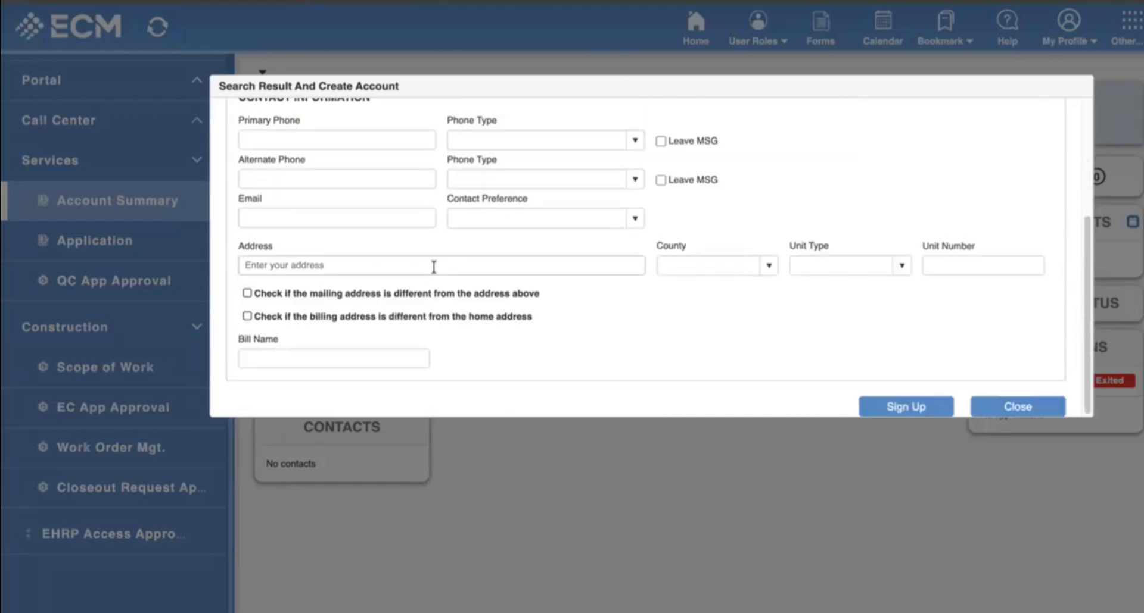
Fill the home address from the first suggested Chicago, Cook County address and sign up the account.
left_click(434, 267)
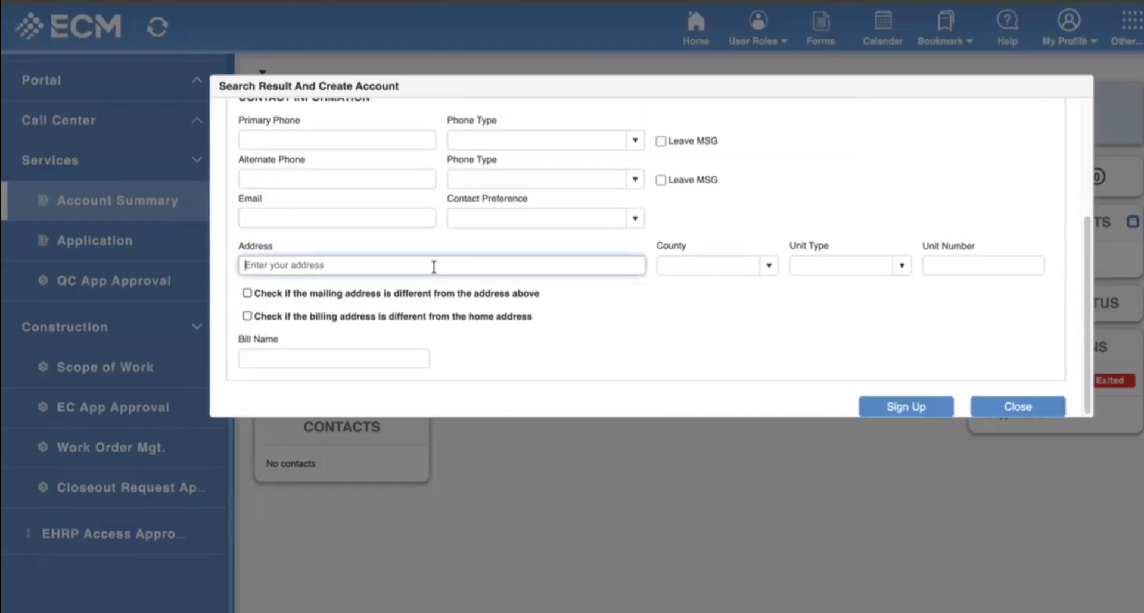
type("3")
left_click(906, 407)
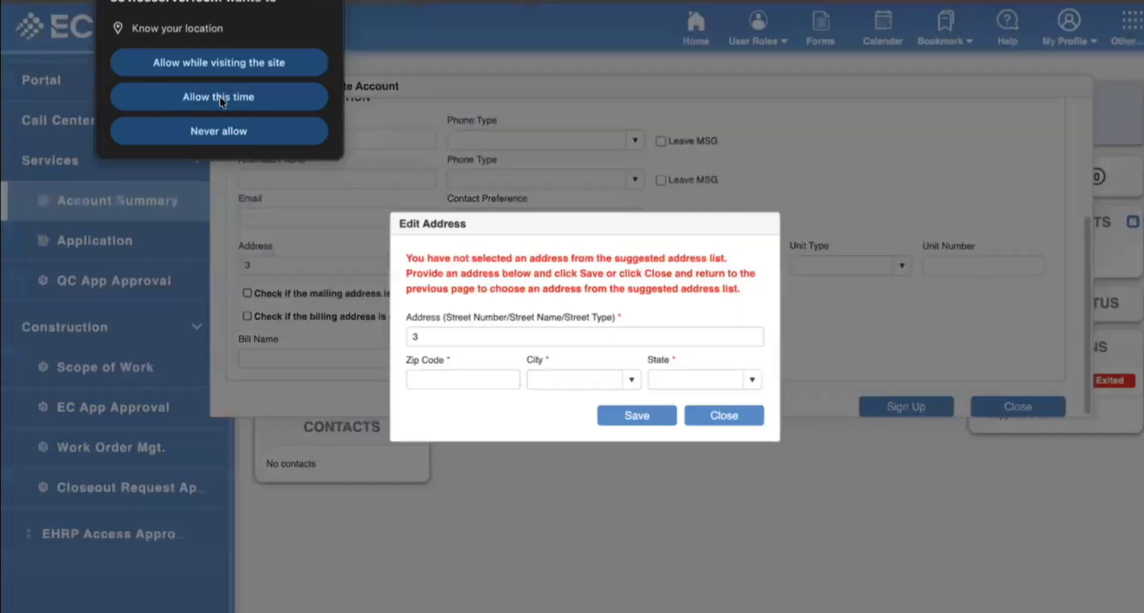
left_click(220, 99)
left_click(723, 416)
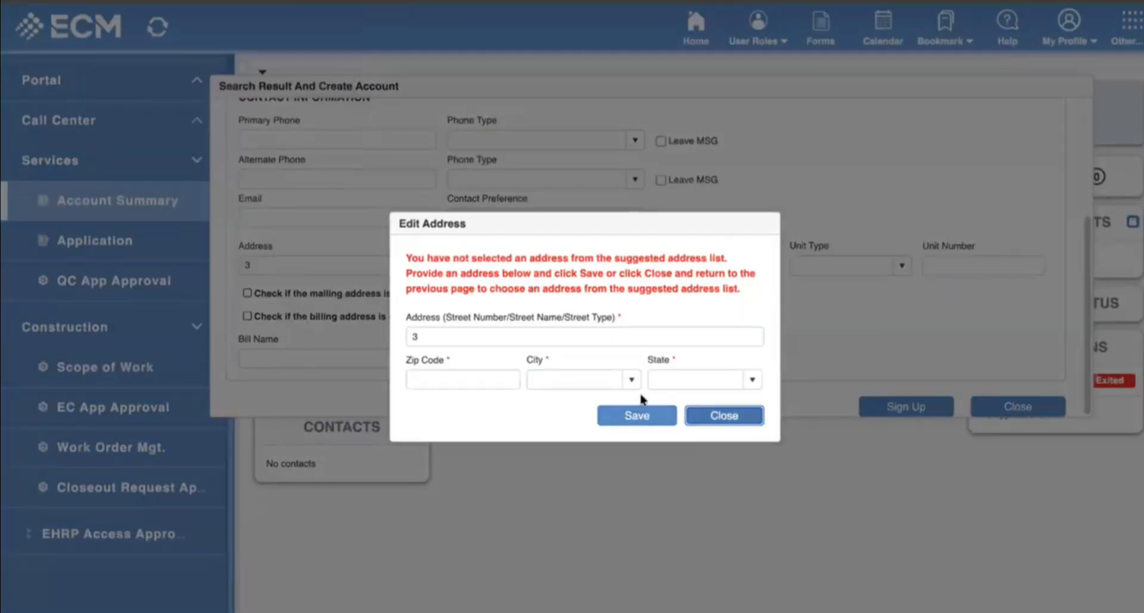
left_click(684, 358)
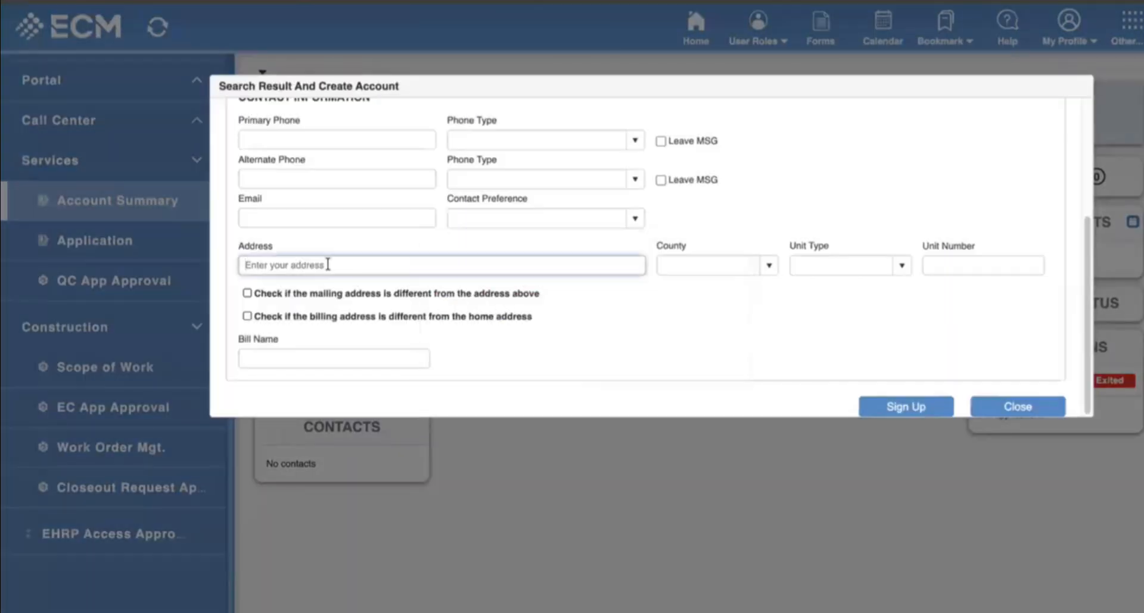
type("4")
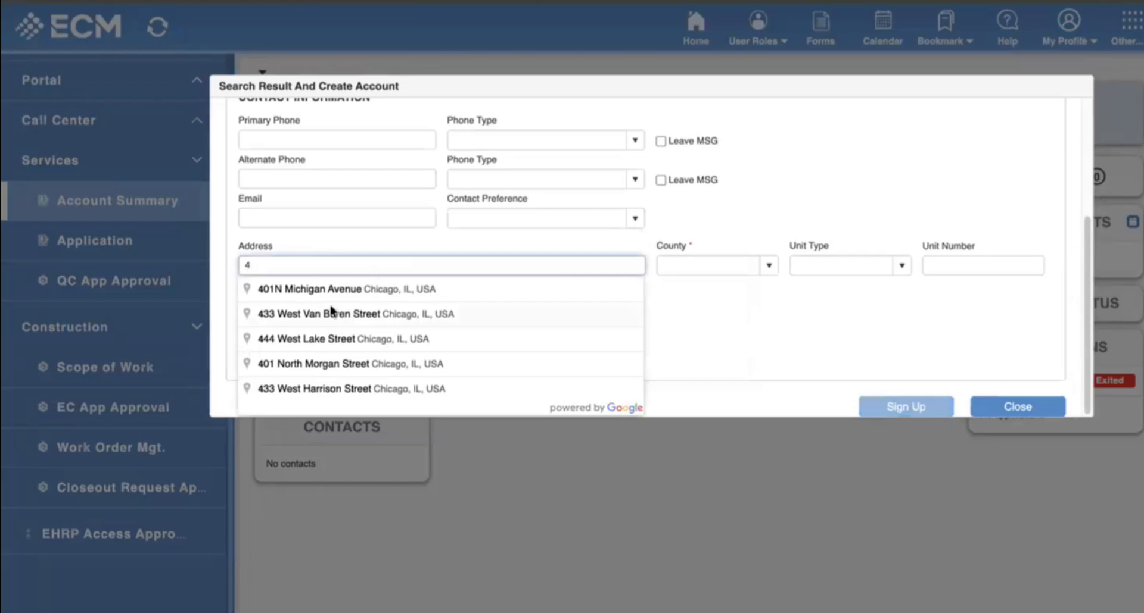
left_click(379, 292)
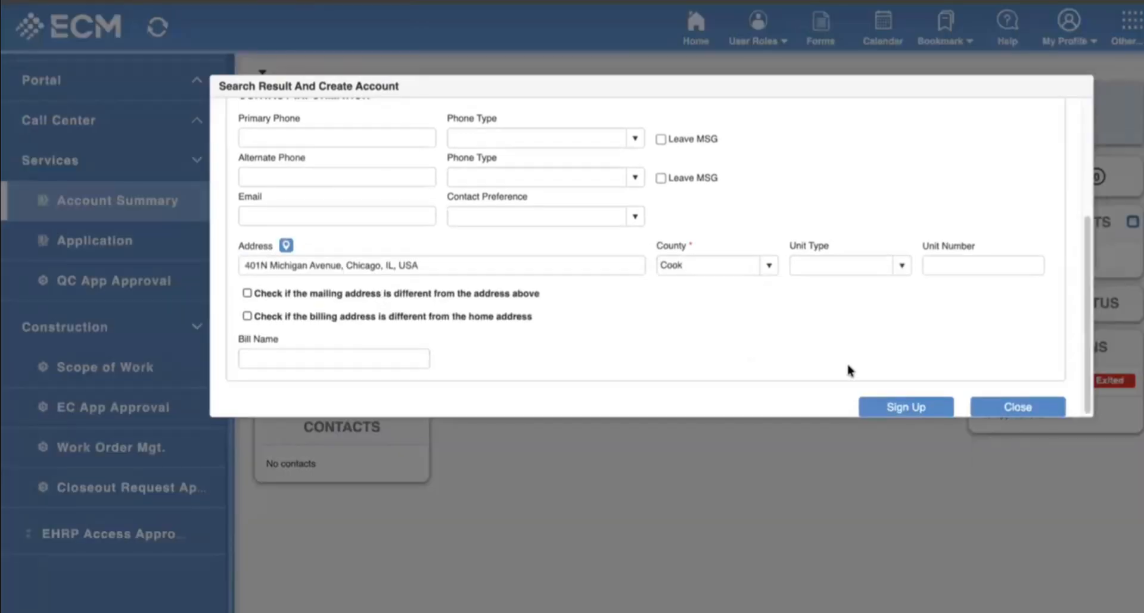
left_click(906, 409)
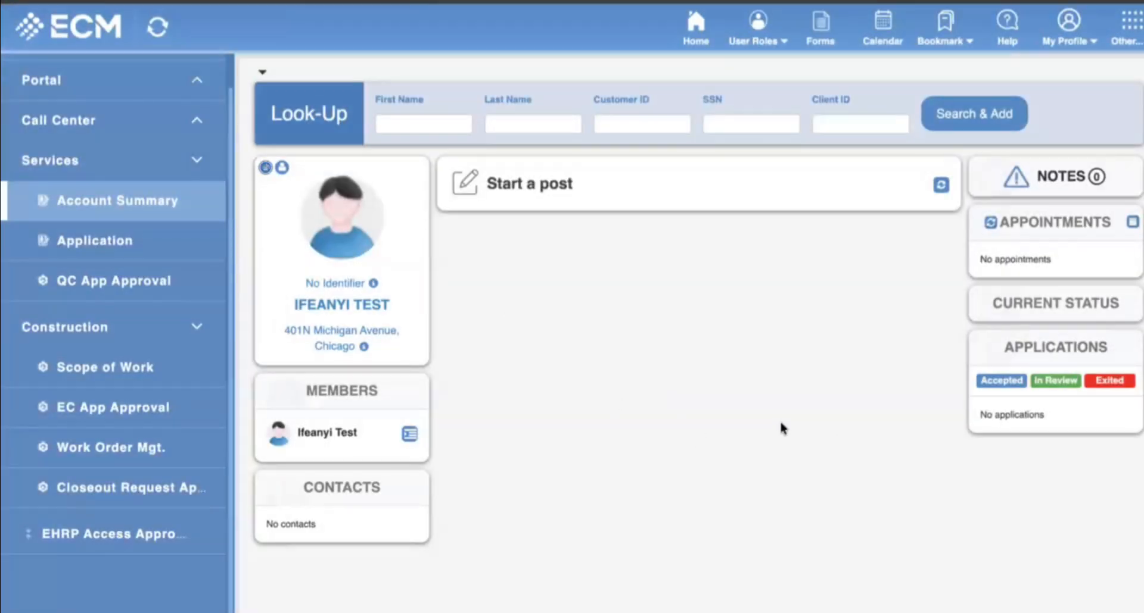
scroll(754, 426, "down", 1)
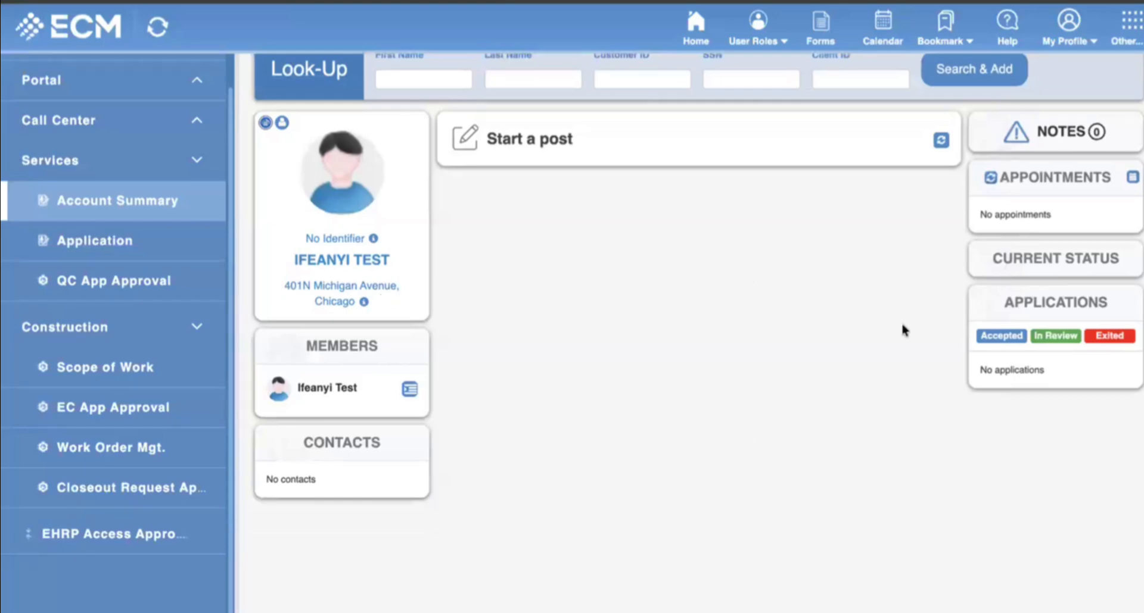
left_click_drag(979, 370, 1048, 374)
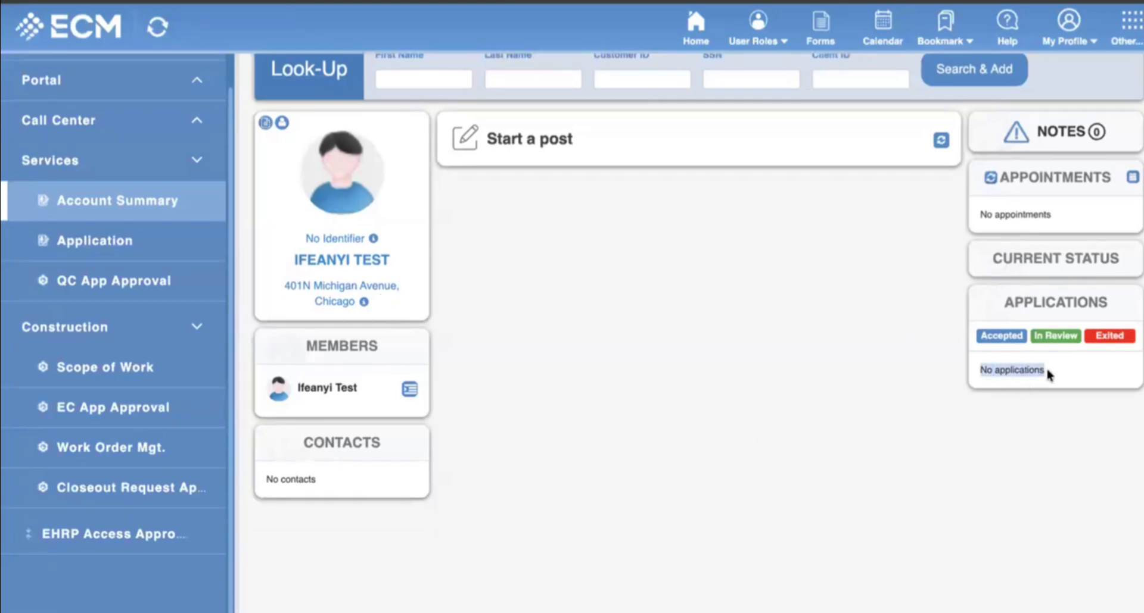
left_click(858, 380)
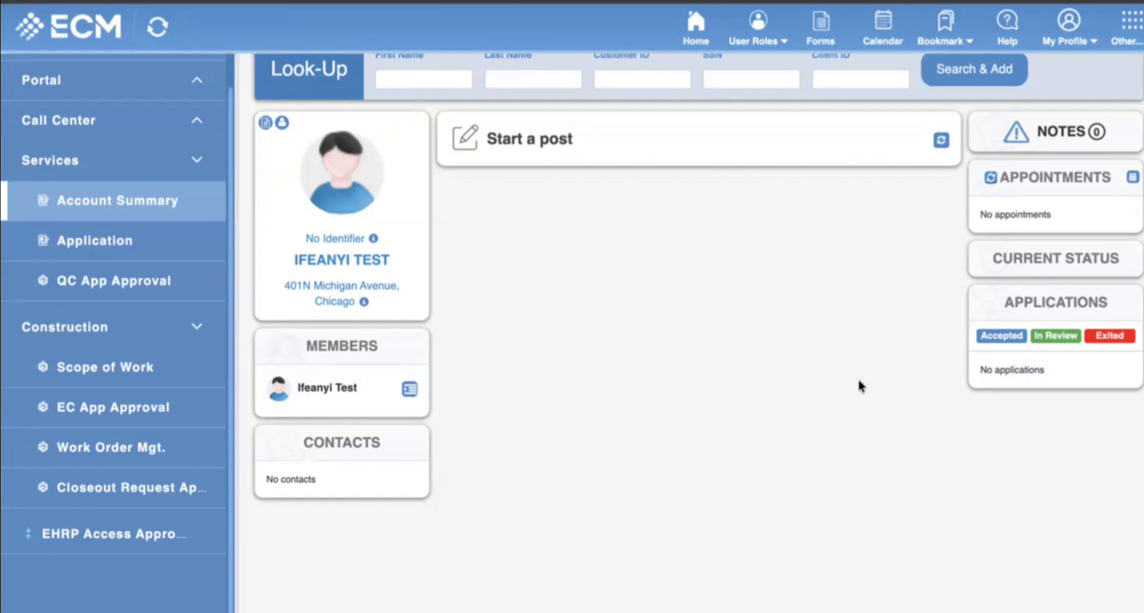
scroll(858, 380, "up", 1)
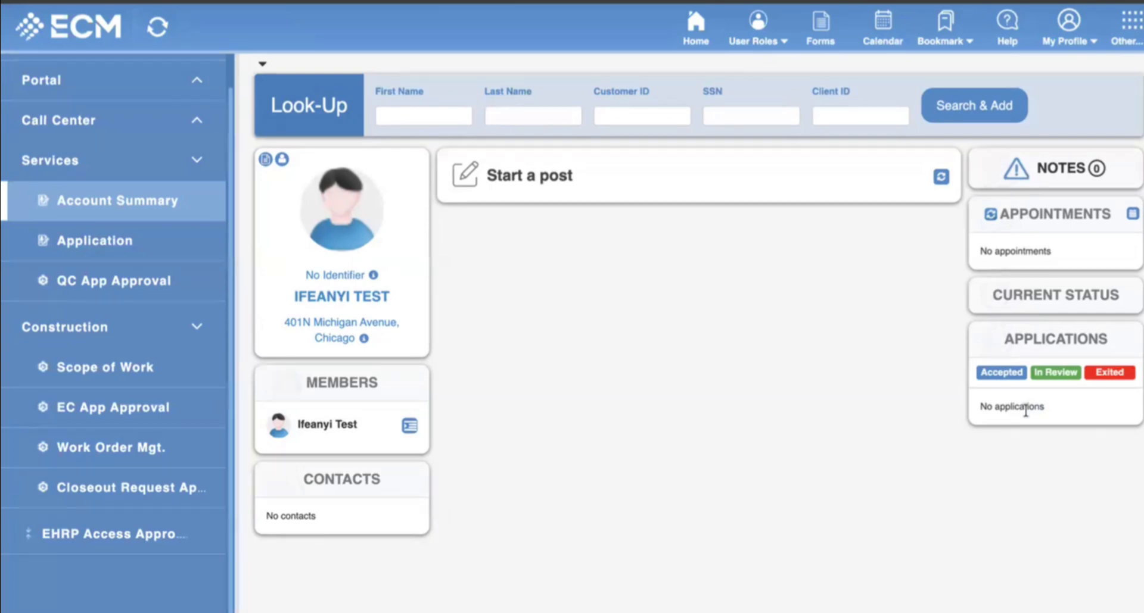
left_click_drag(979, 406, 1038, 435)
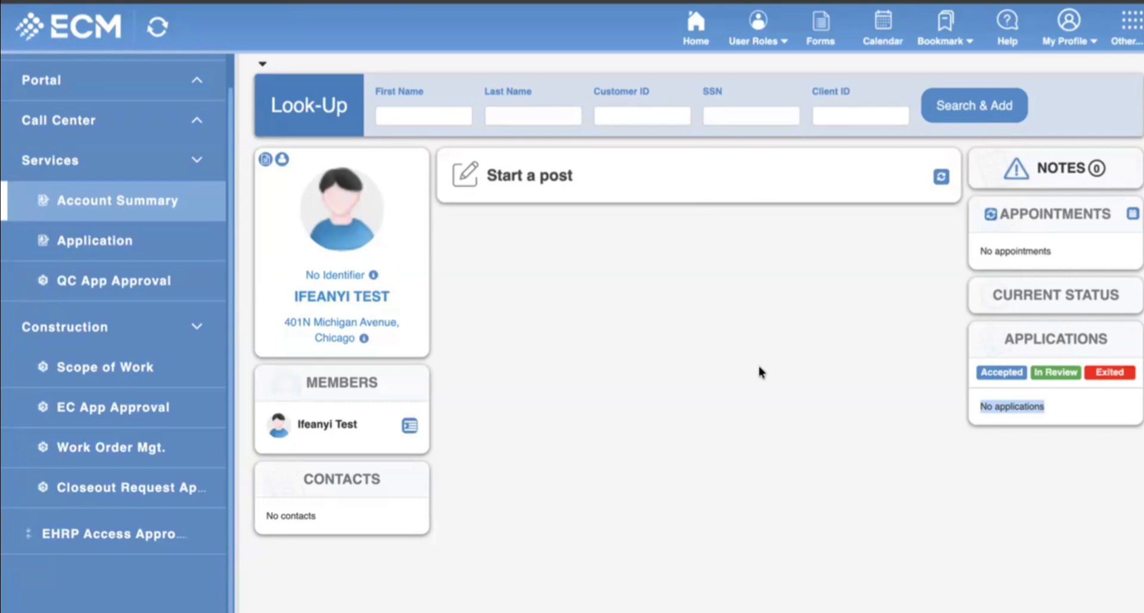
left_click(1041, 408)
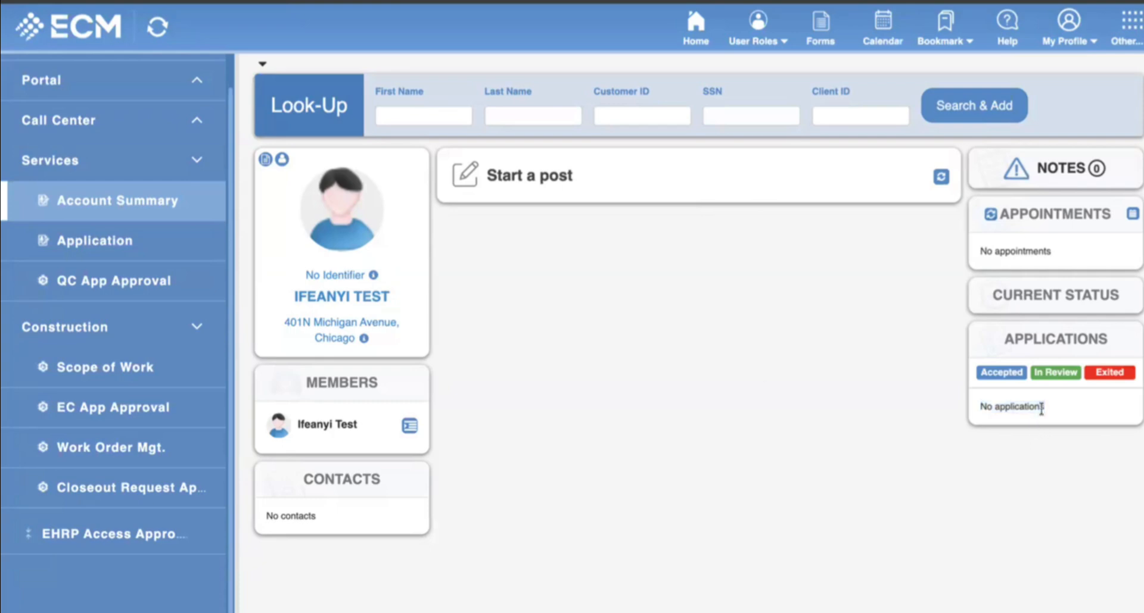
Add and save a DOH_HRP_CRP application with entry date 10/18/2025.
left_click(96, 241)
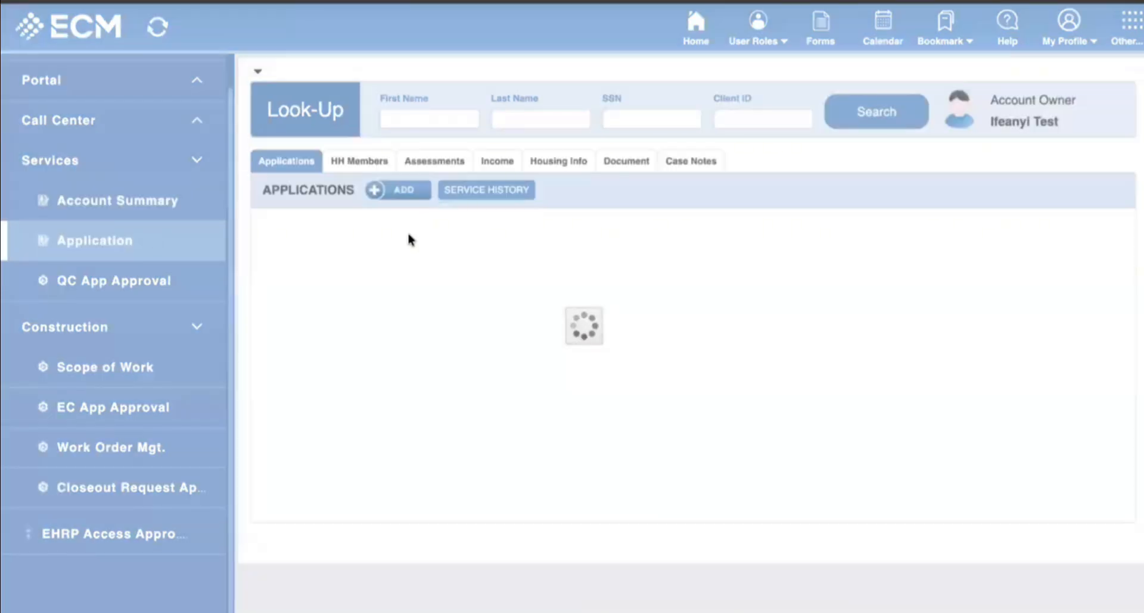
left_click(389, 195)
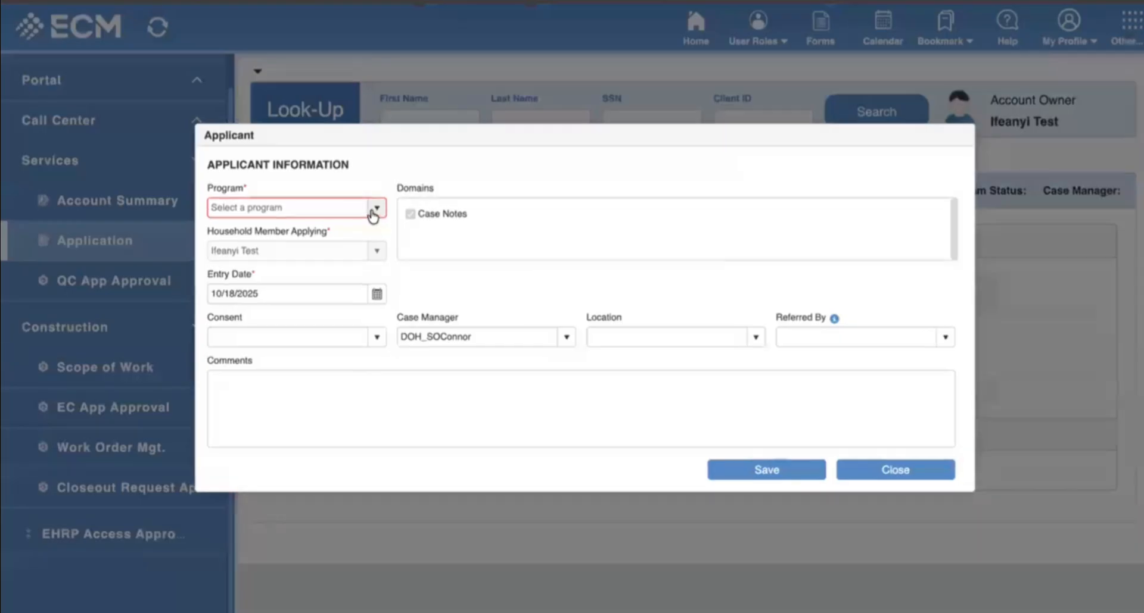
left_click(372, 213)
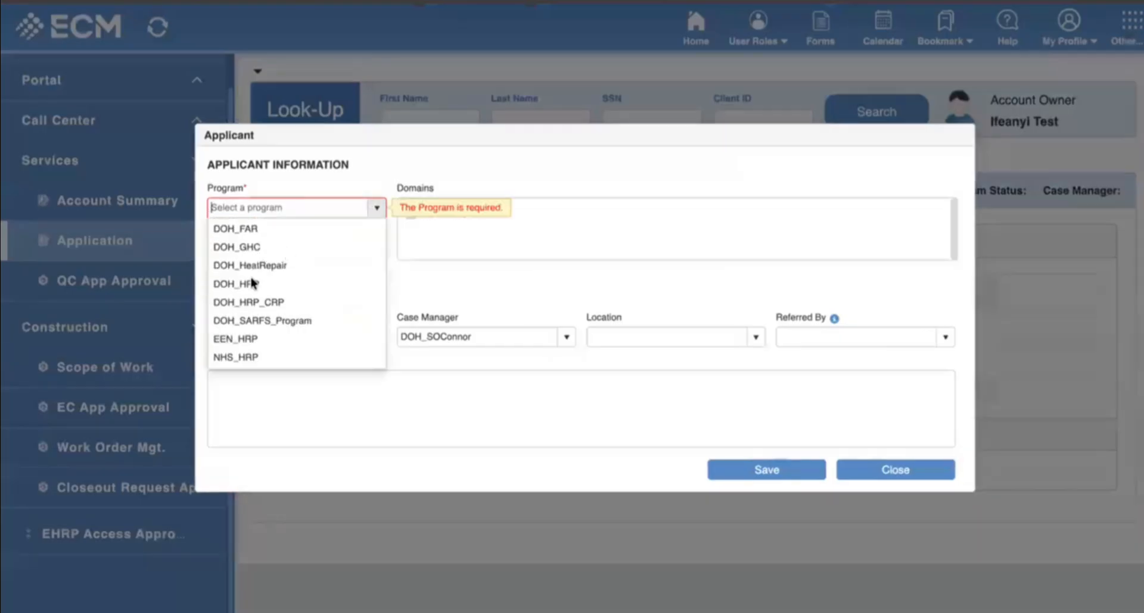
left_click(282, 304)
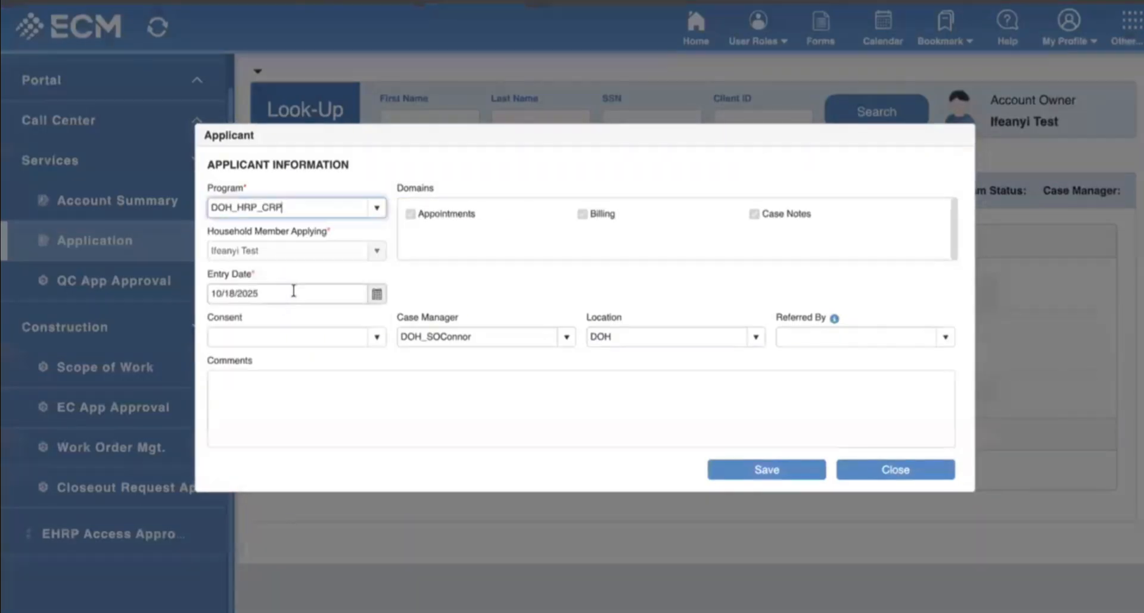
left_click(377, 211)
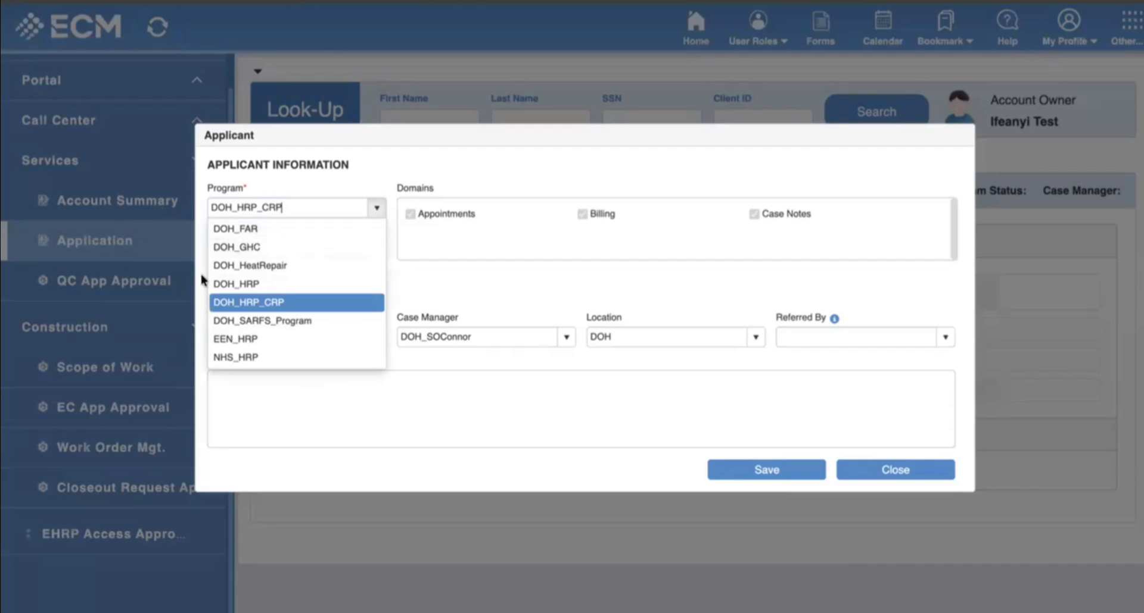
left_click(252, 305)
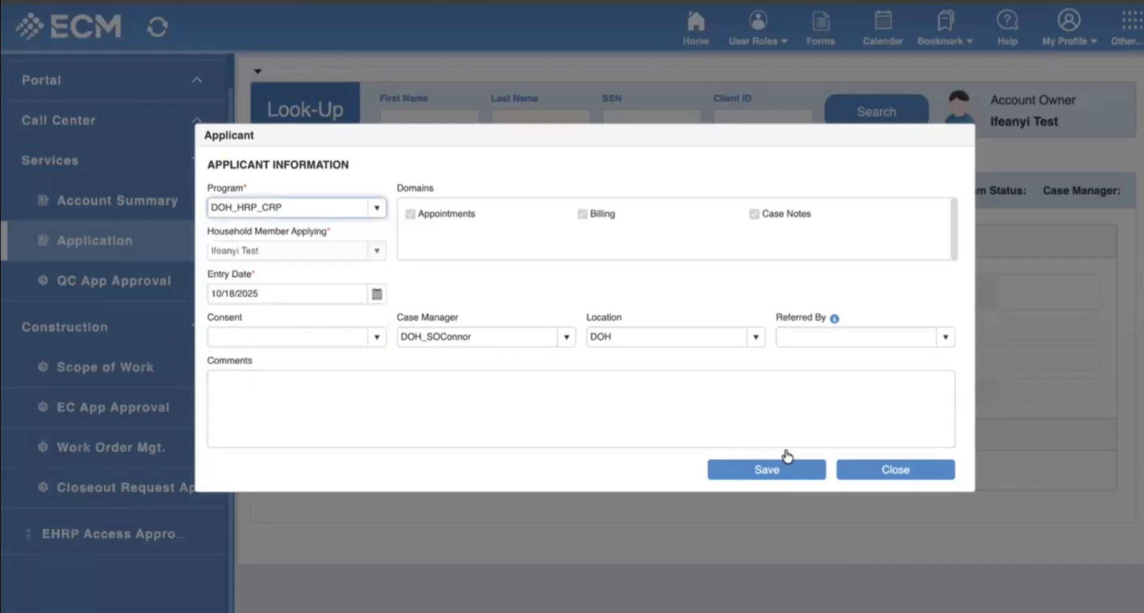
left_click(779, 474)
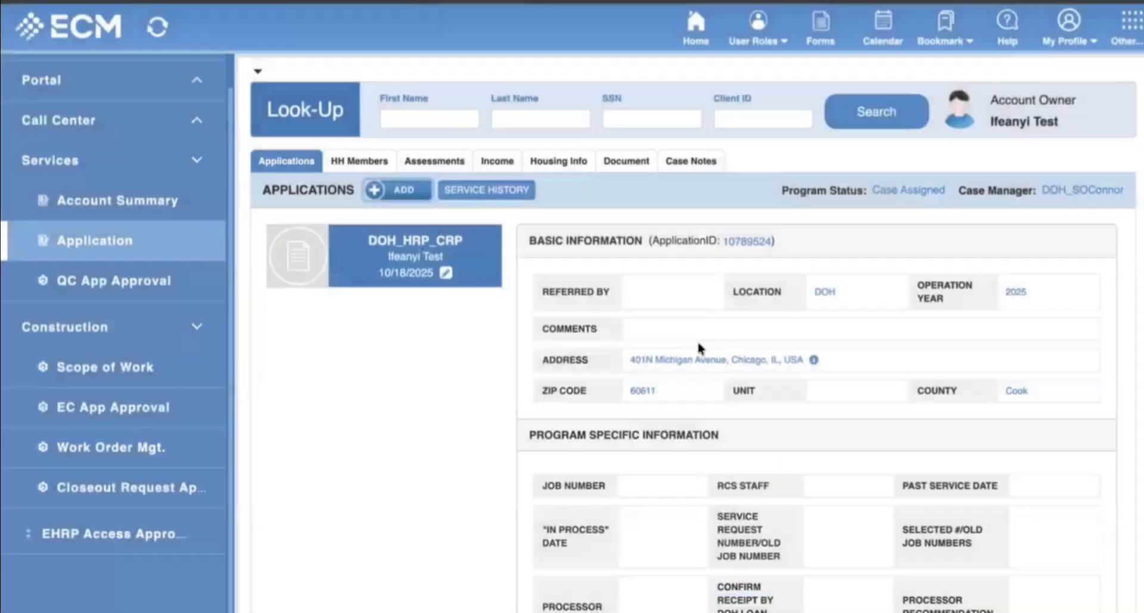
Show the application's HH Members tab listing the applicant.
scroll(559, 317, "down", 3)
scroll(616, 327, "up", 2)
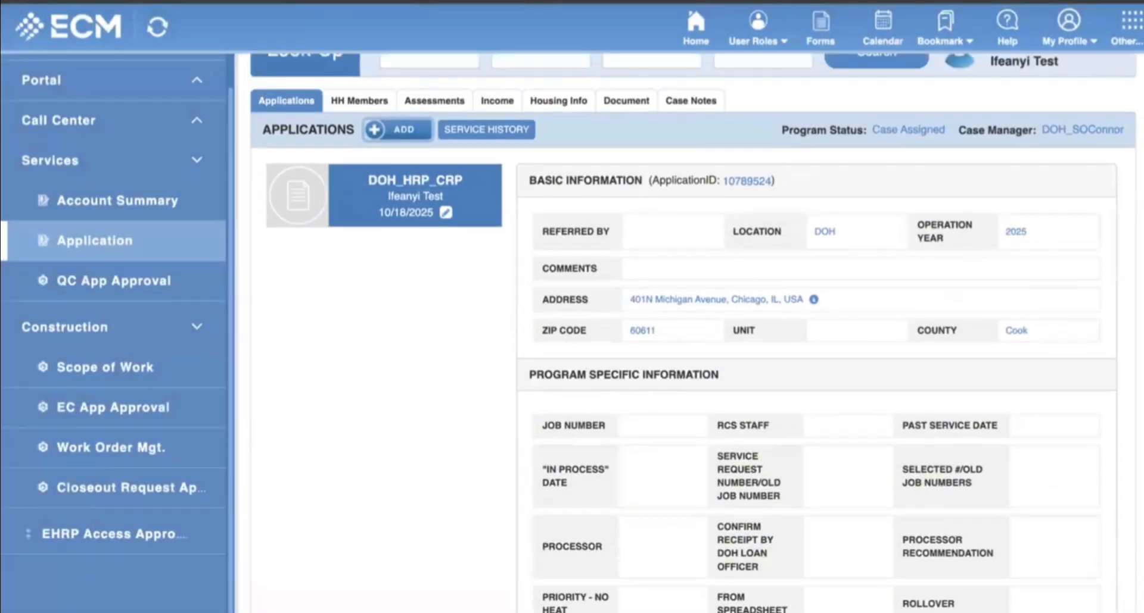
scroll(714, 284, "up", 1)
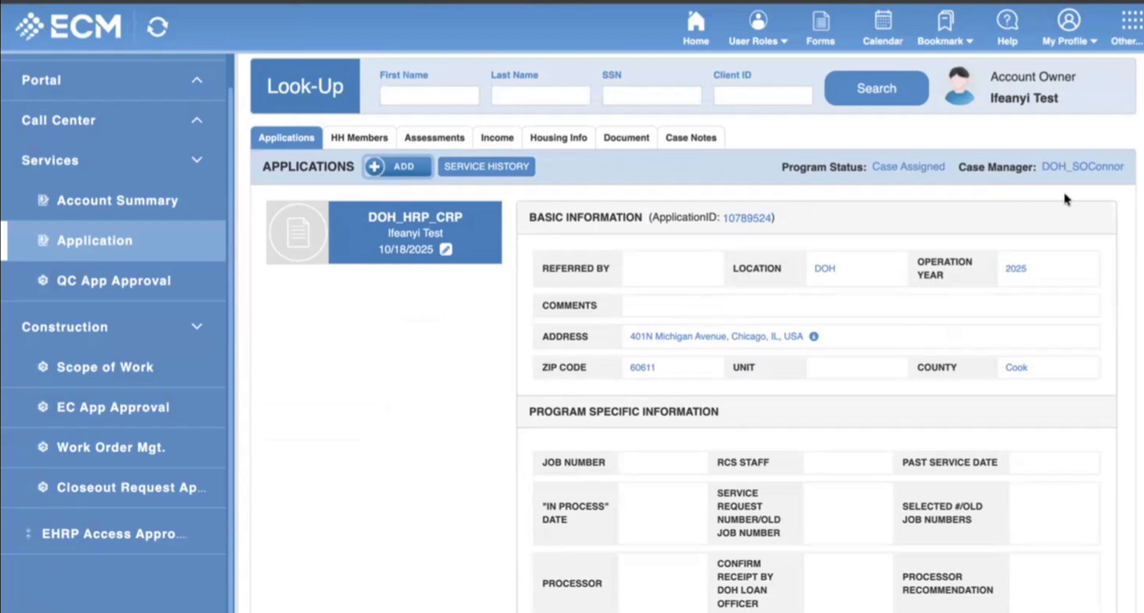
left_click(358, 139)
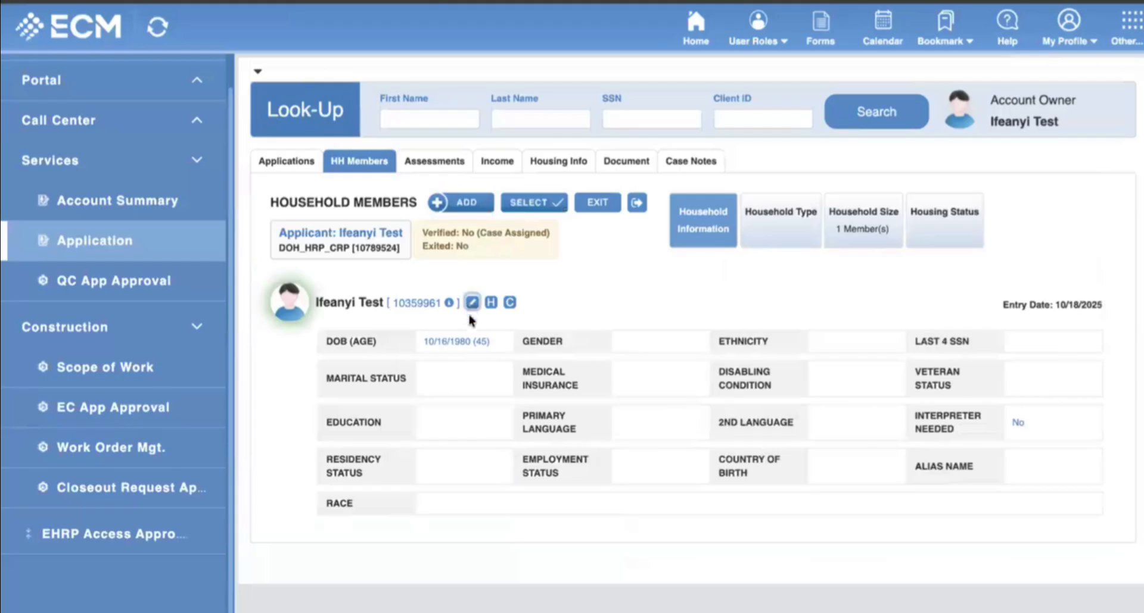
Set the member's gender to Male, disabling condition No and veteran status No.
left_click(469, 302)
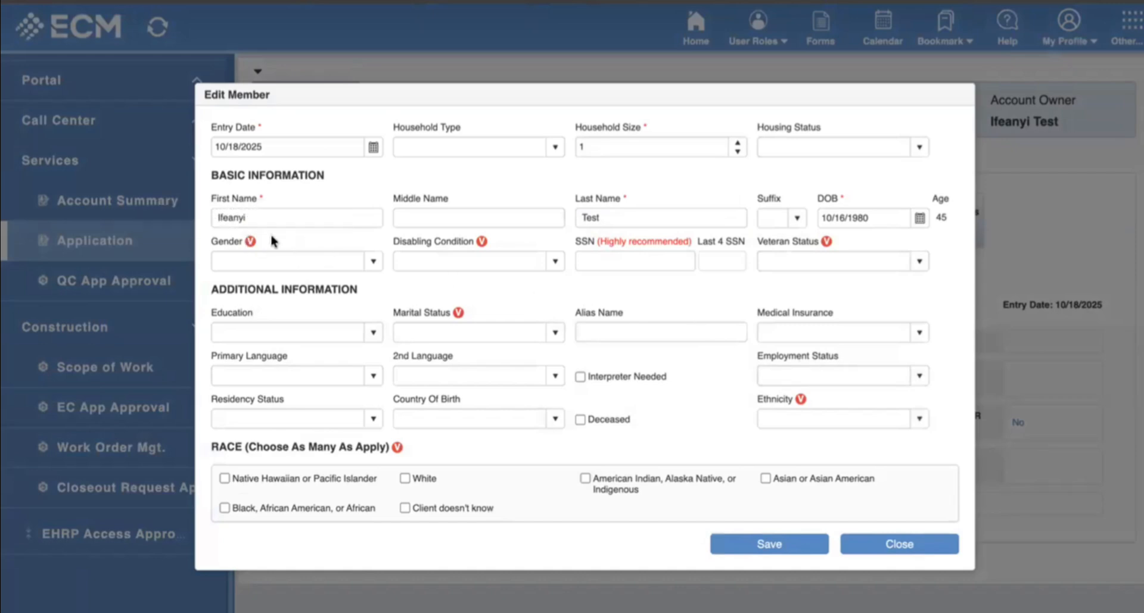
left_click(373, 261)
left_click(240, 280)
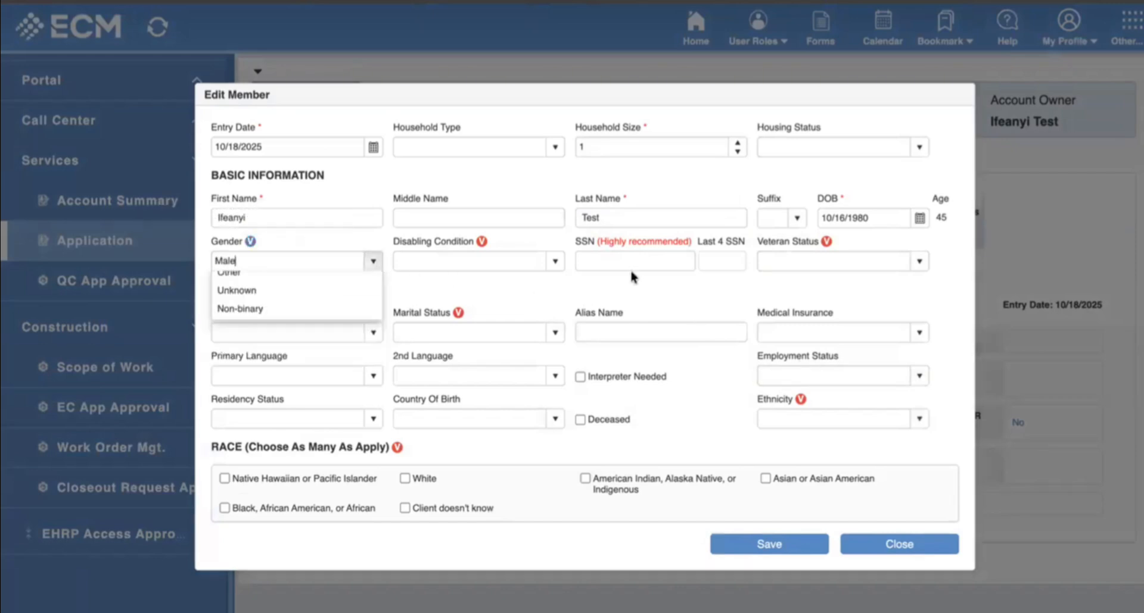
left_click(555, 261)
left_click(464, 280)
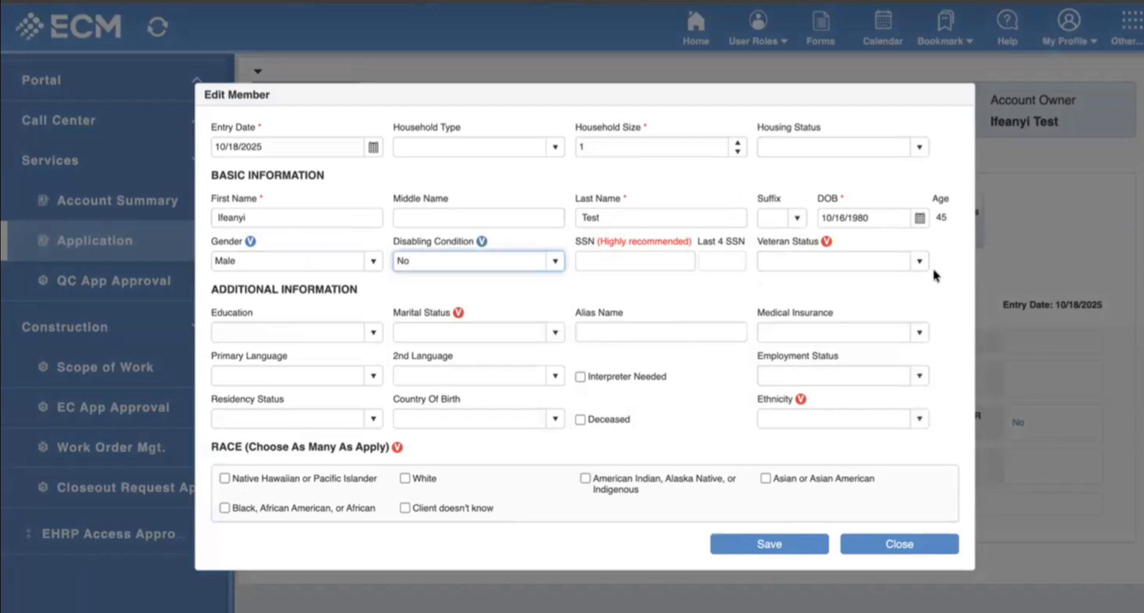
left_click(916, 260)
left_click(782, 276)
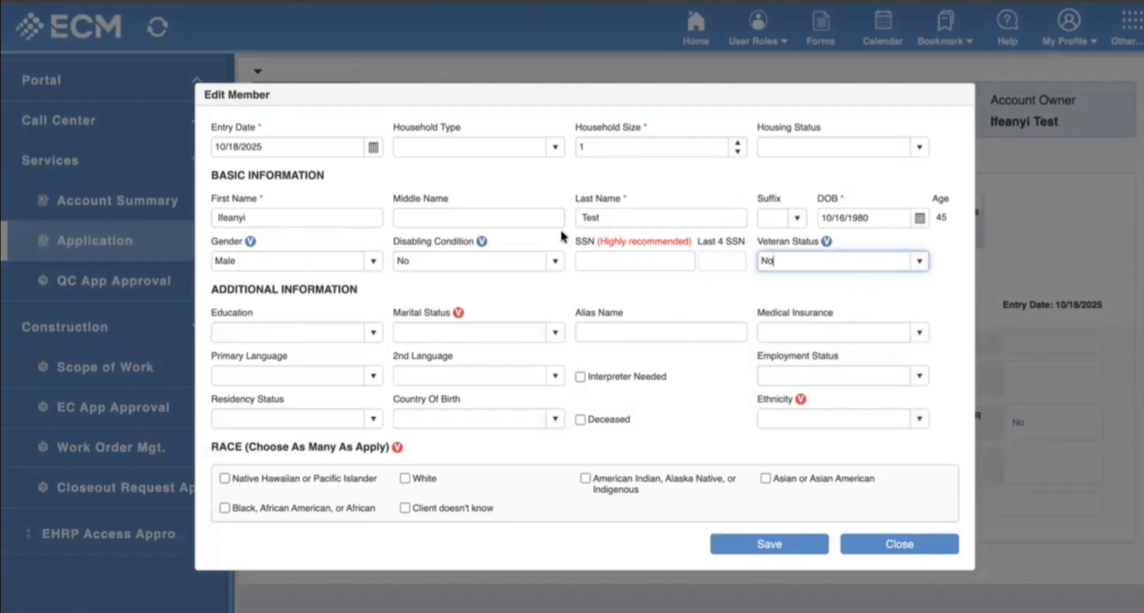
left_click(921, 265)
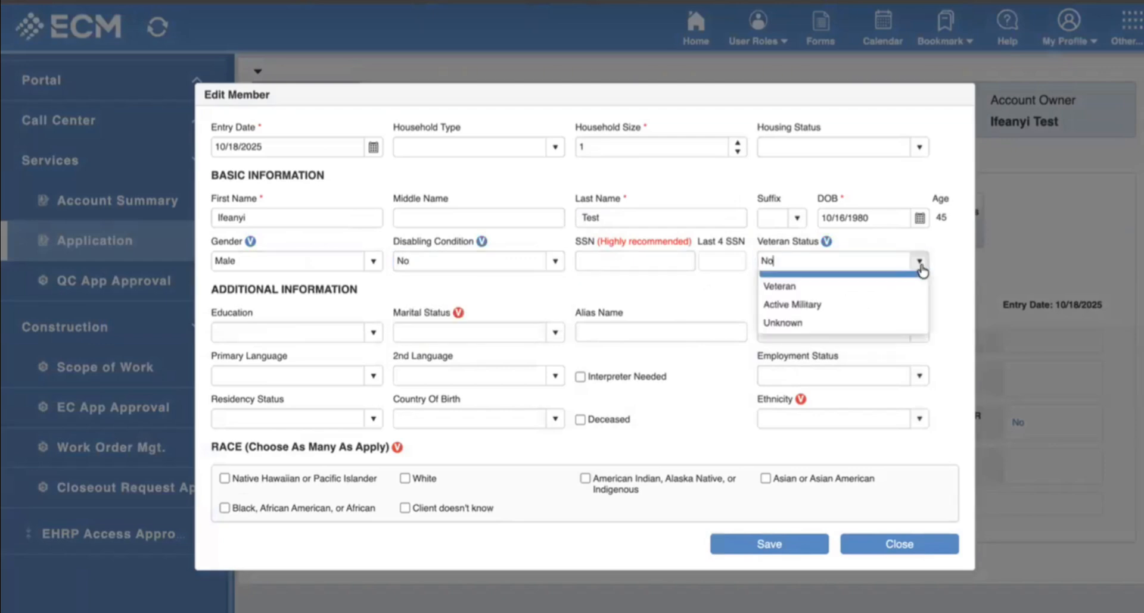
left_click(923, 285)
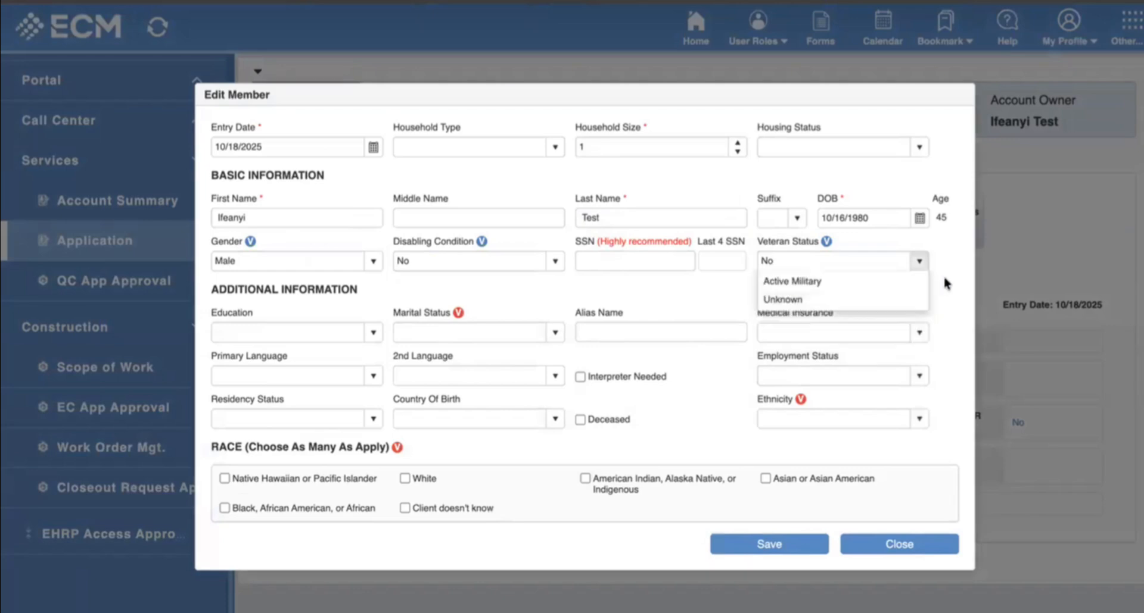
Set marital status Unknown, ethnicity Non-Hispanic/Non-Latino, race Black, housing Rent, and save.
left_click(555, 333)
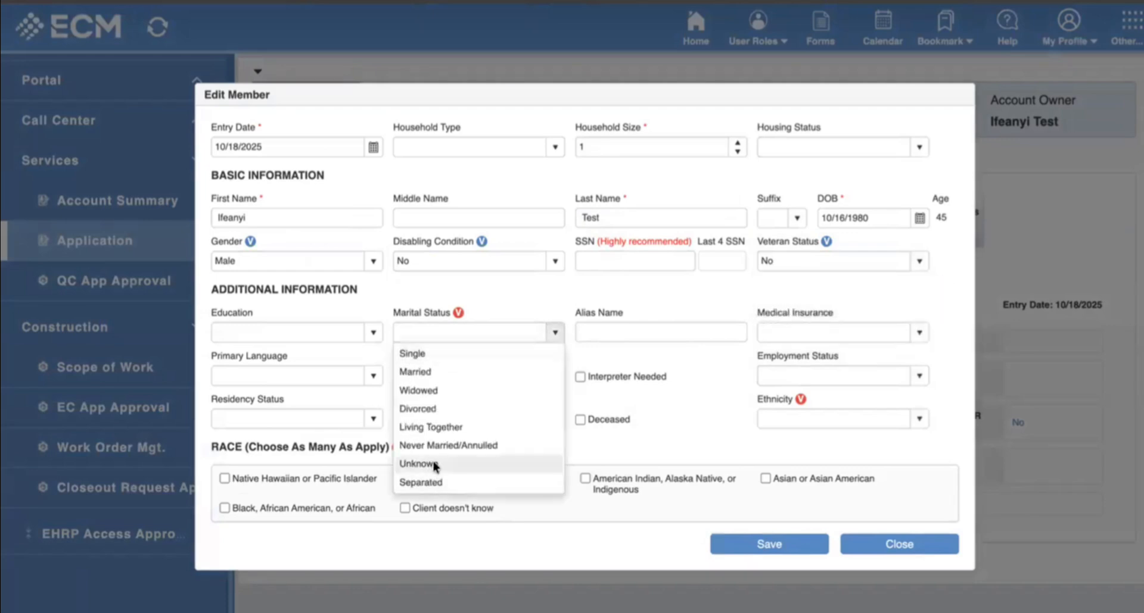
left_click(452, 463)
left_click(918, 419)
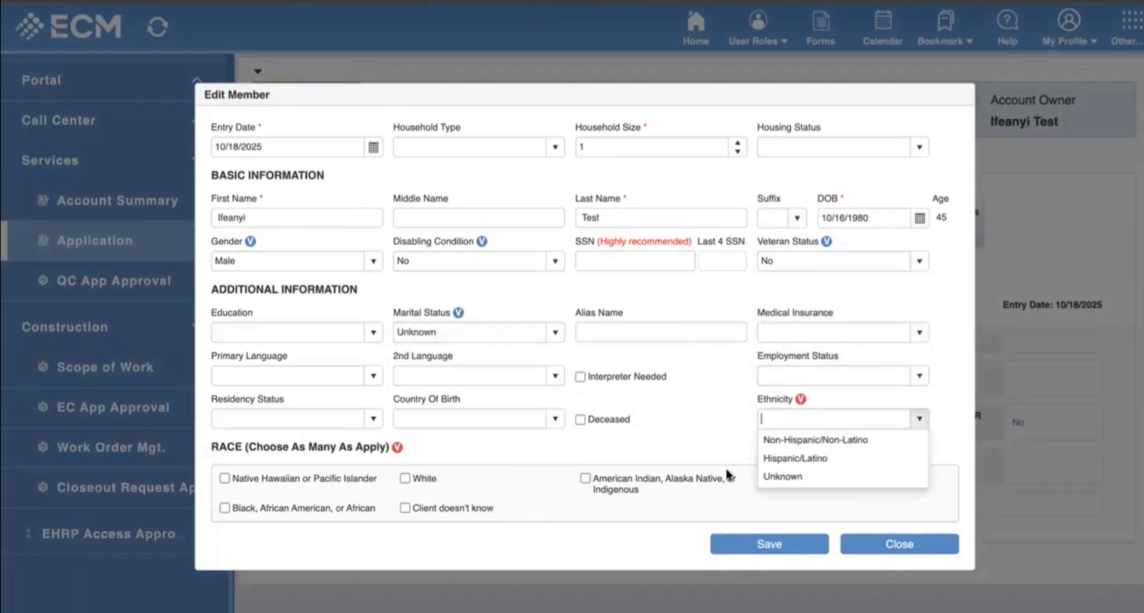
left_click(815, 440)
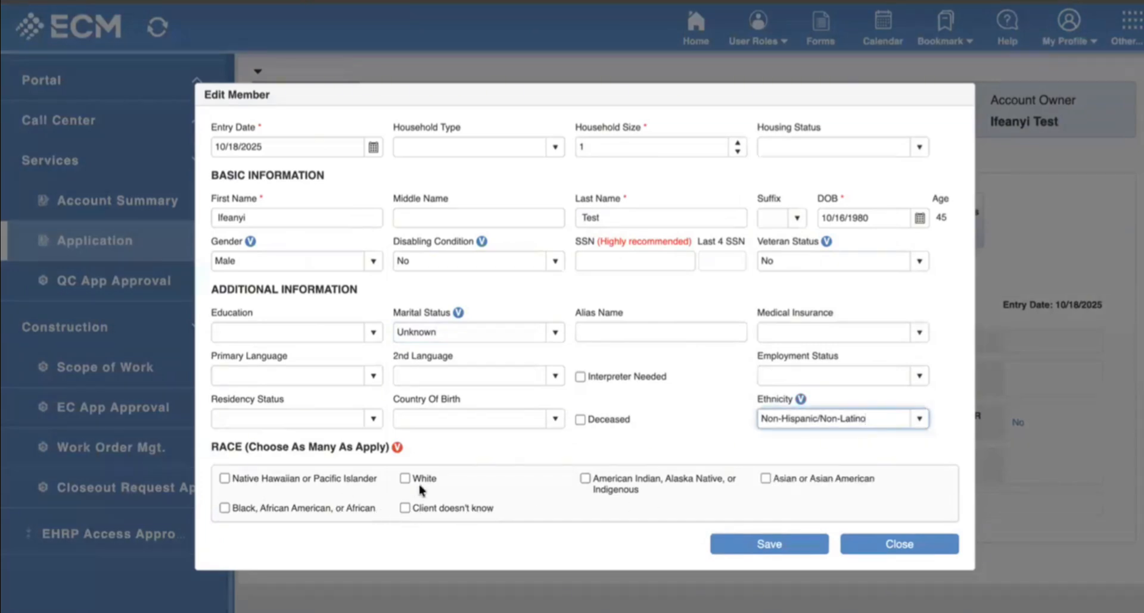
left_click(301, 509)
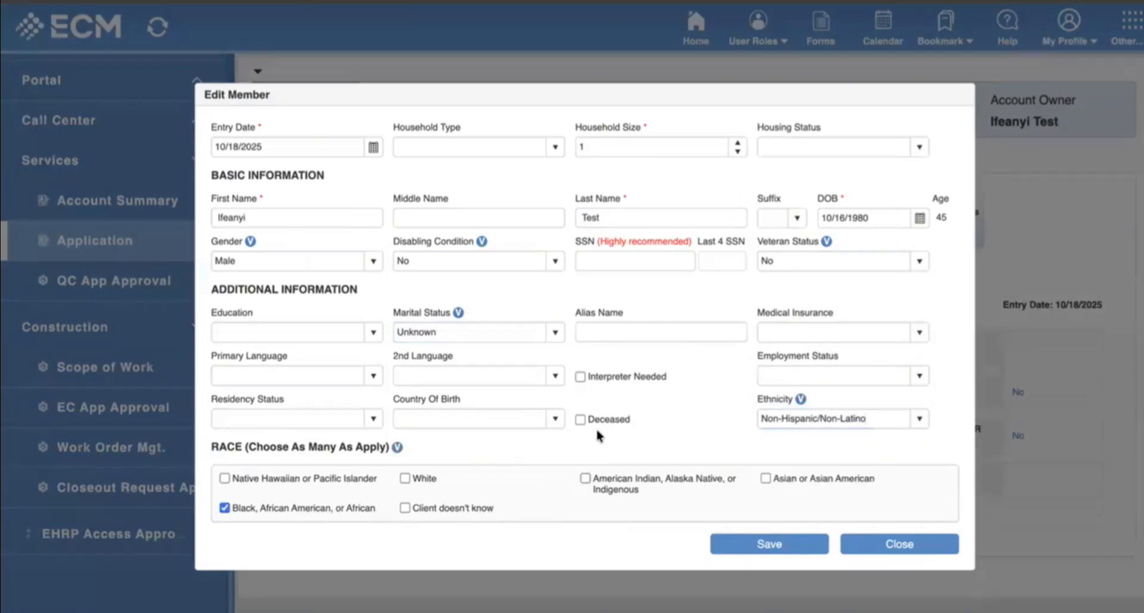
left_click(921, 146)
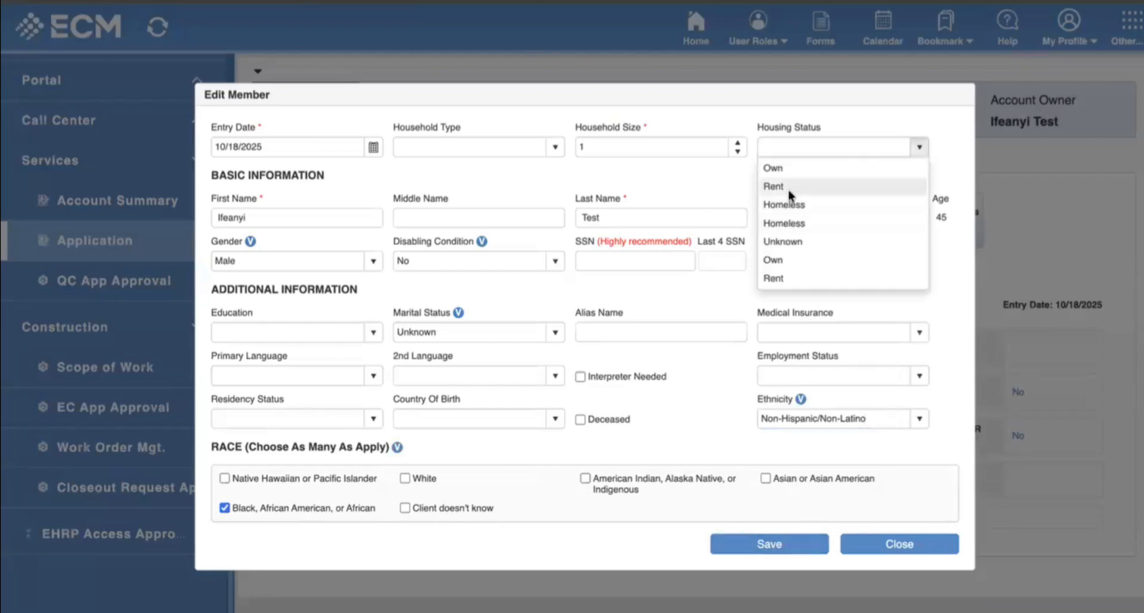
left_click(774, 186)
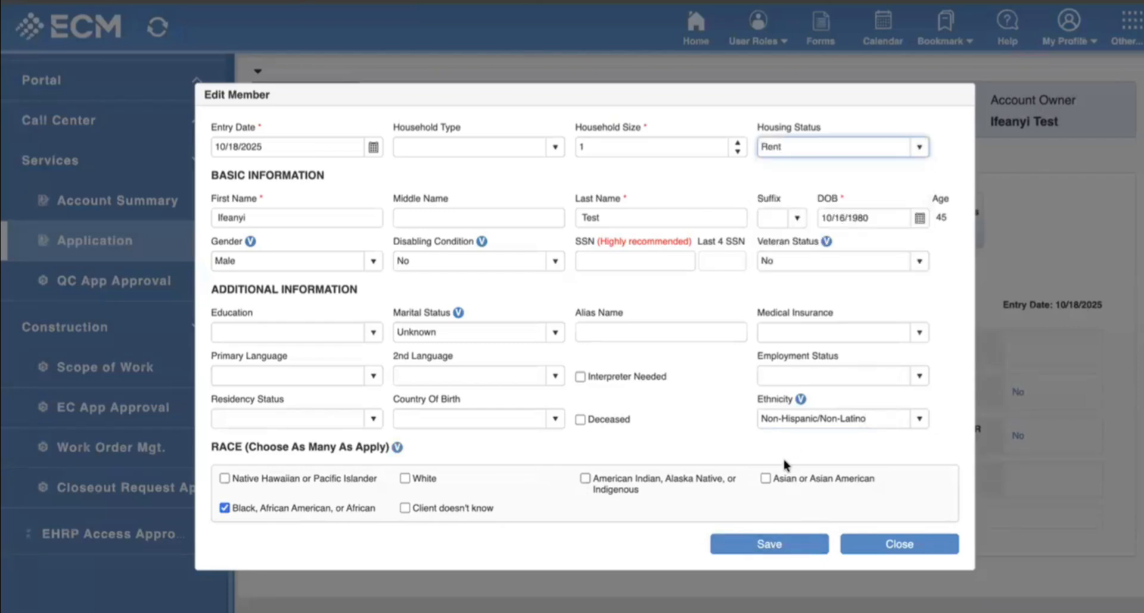
left_click(776, 546)
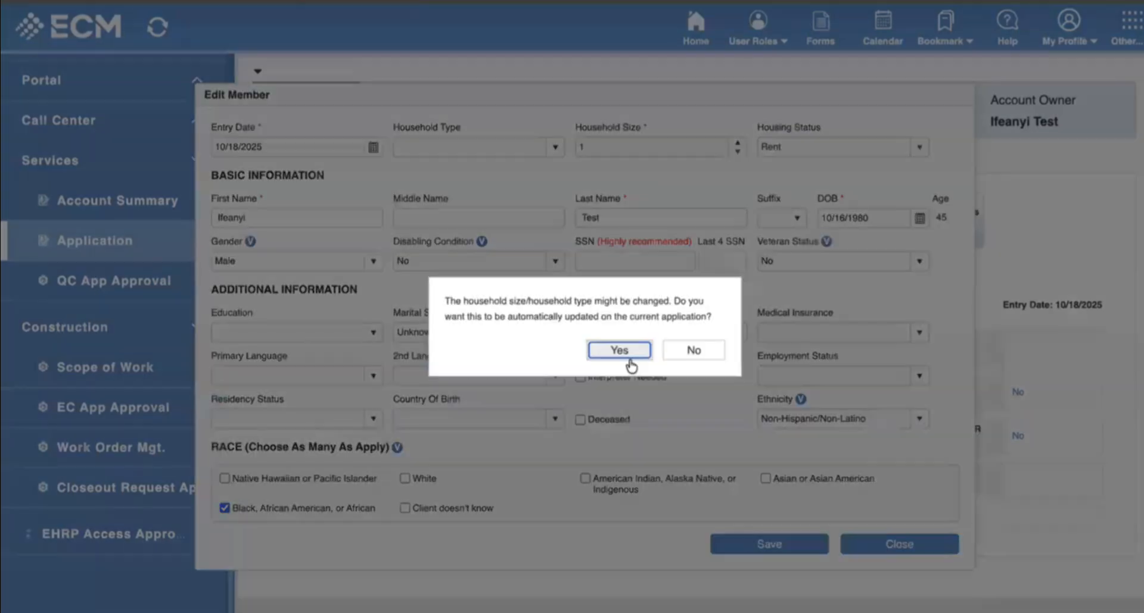
Confirm the household update to Single Person, then go to the Income tab.
left_click(620, 350)
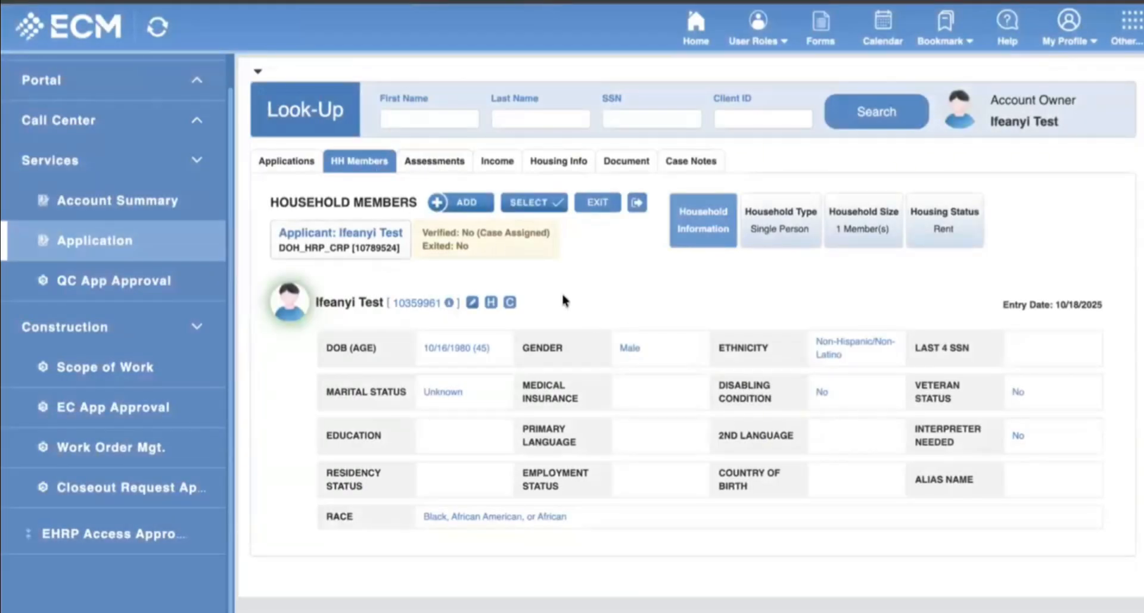
left_click(496, 169)
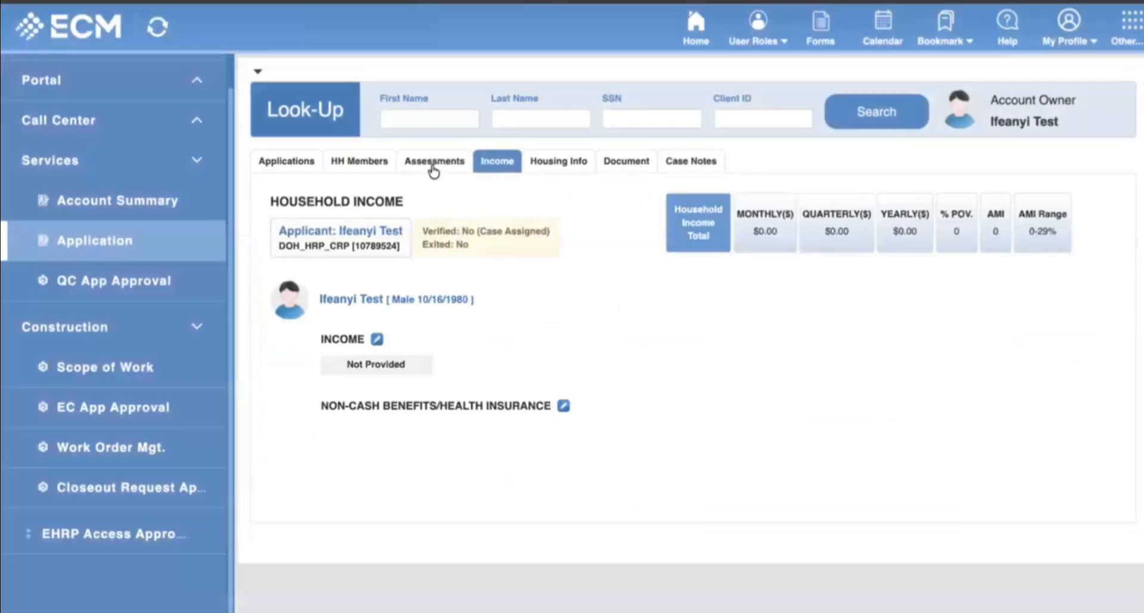
left_click(461, 175)
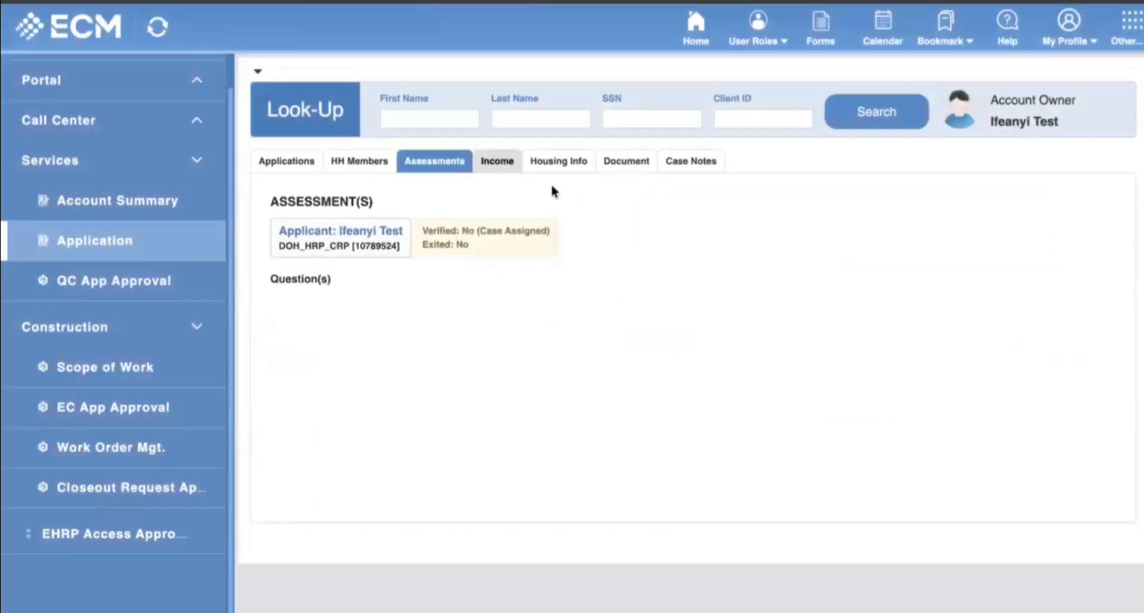
left_click(503, 170)
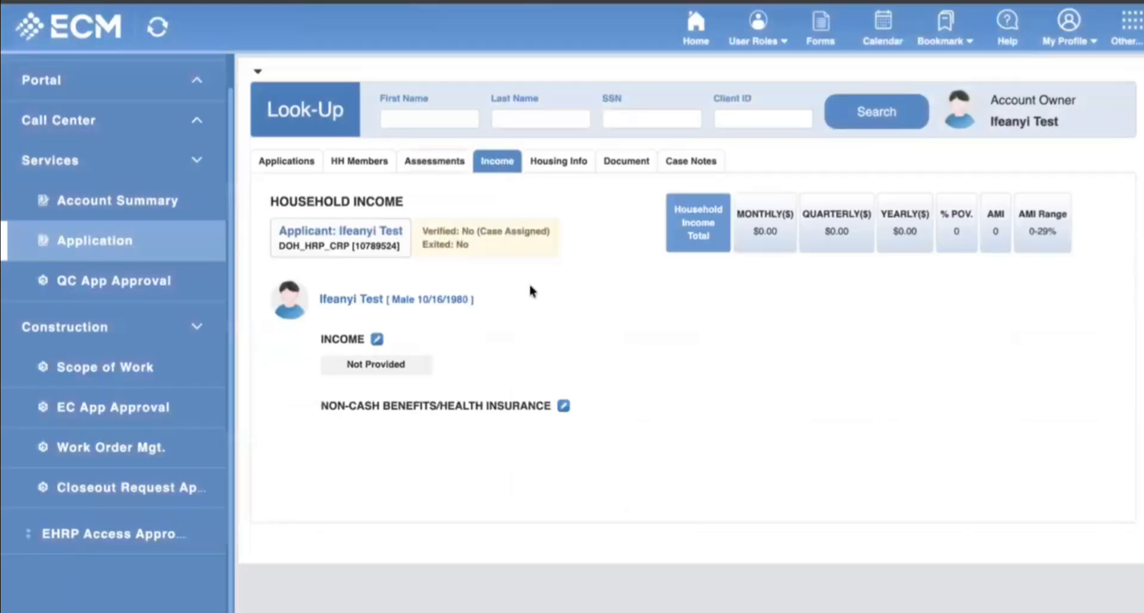
Enter $800.00 Bi-weekly Earned/Employment Income and save the income editor.
left_click(375, 340)
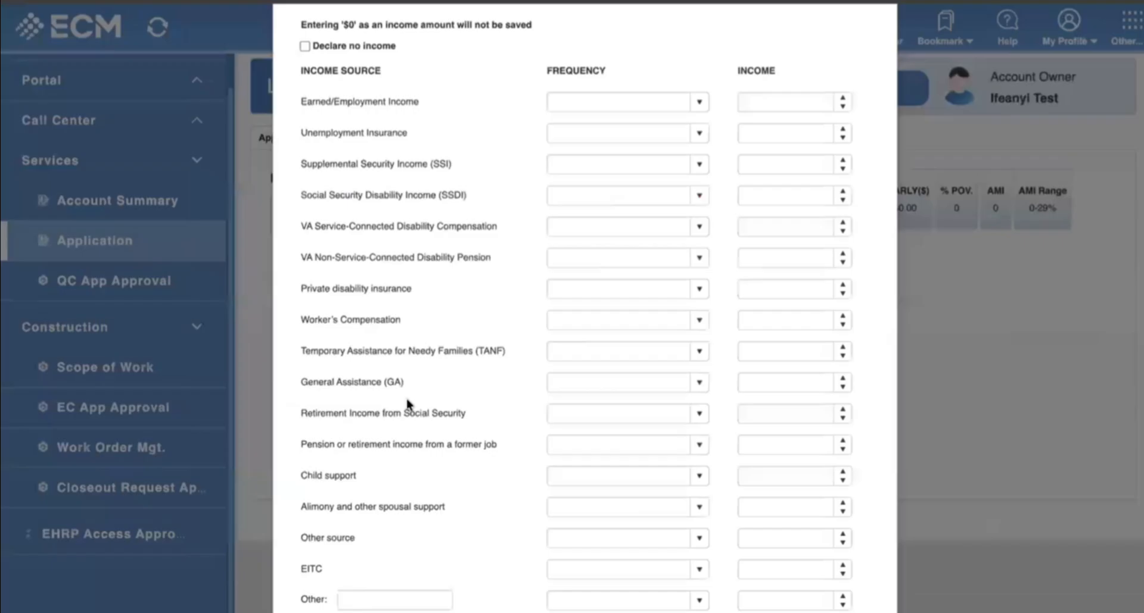
scroll(416, 412, "down", 2)
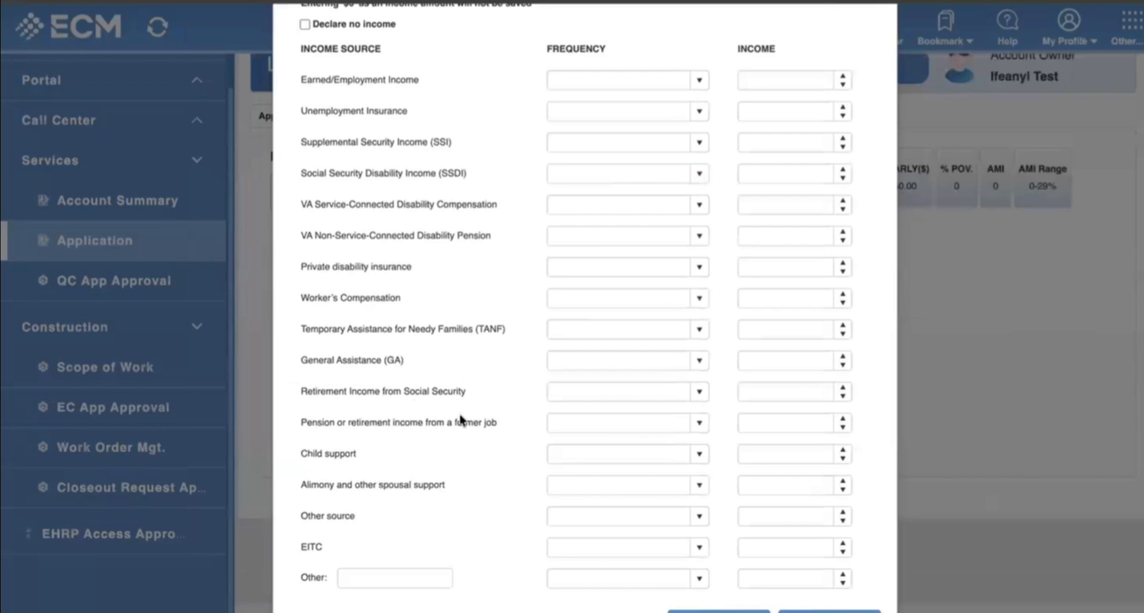
scroll(463, 419, "up", 2)
left_click_drag(300, 122, 393, 241)
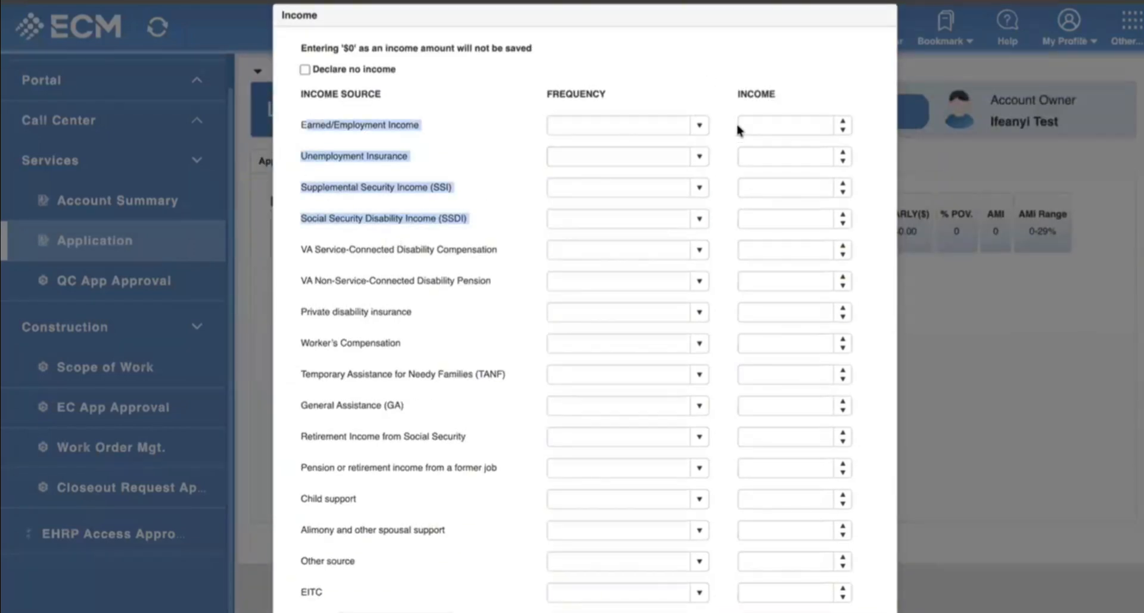
left_click(592, 140)
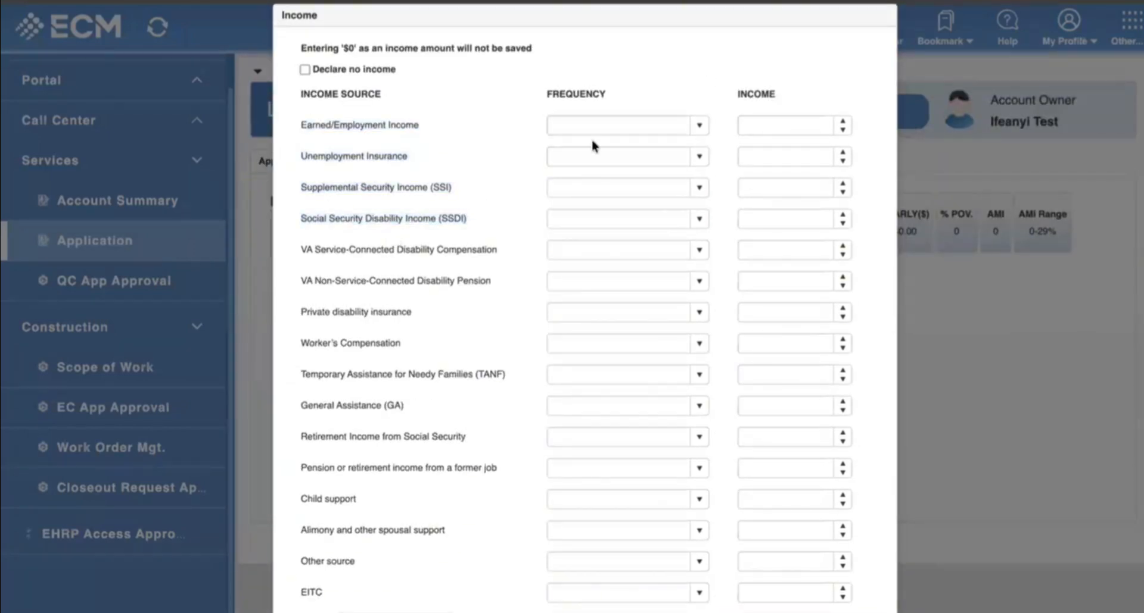
left_click(698, 124)
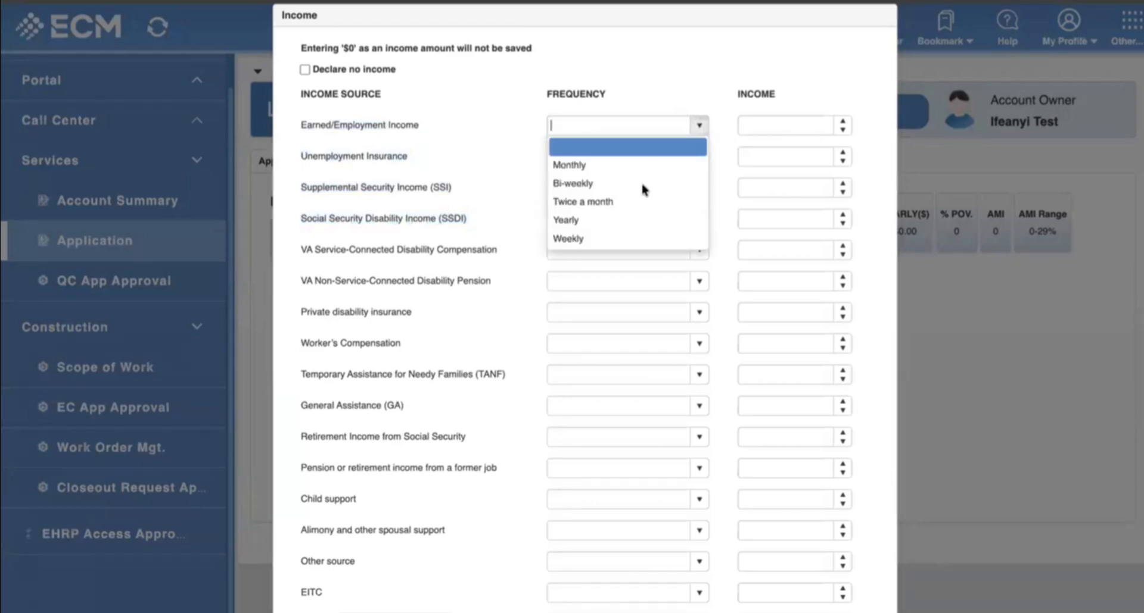
left_click(606, 192)
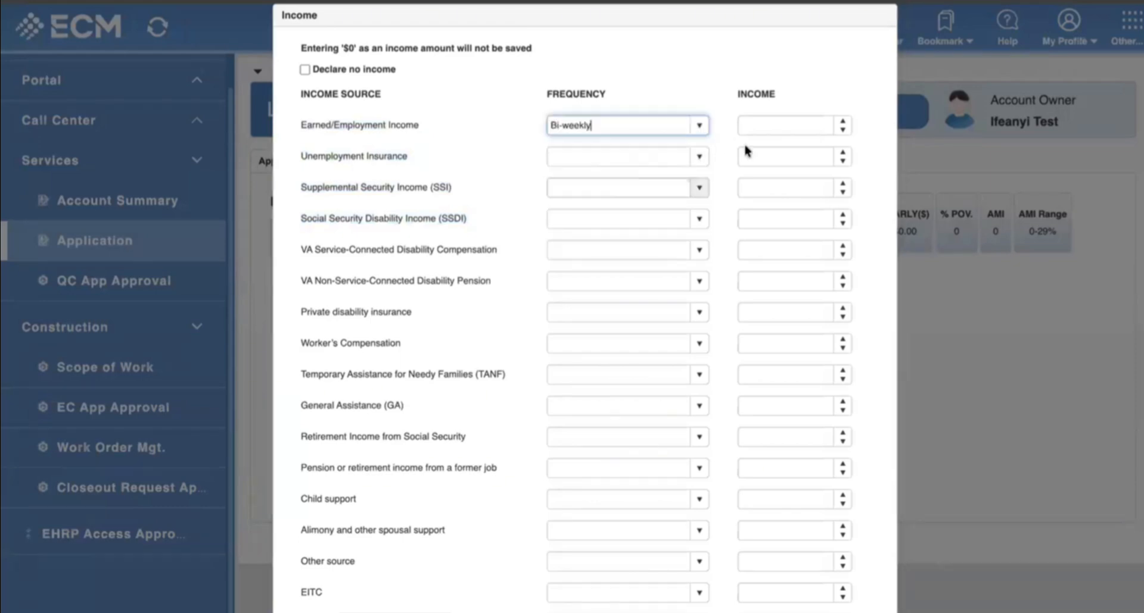
left_click(767, 121)
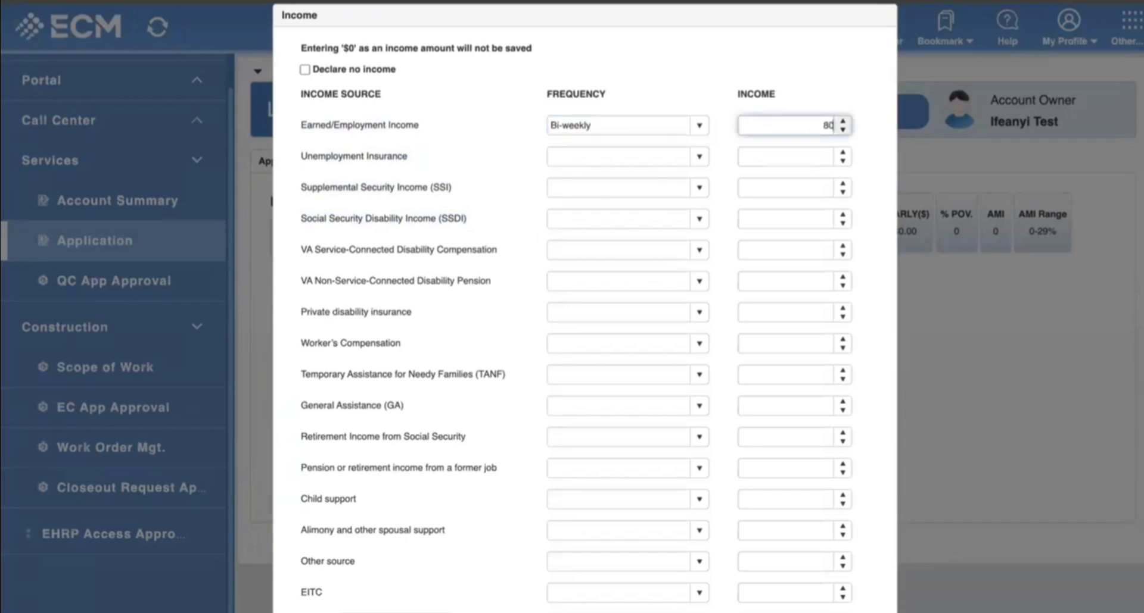
scroll(705, 257, "down", 1)
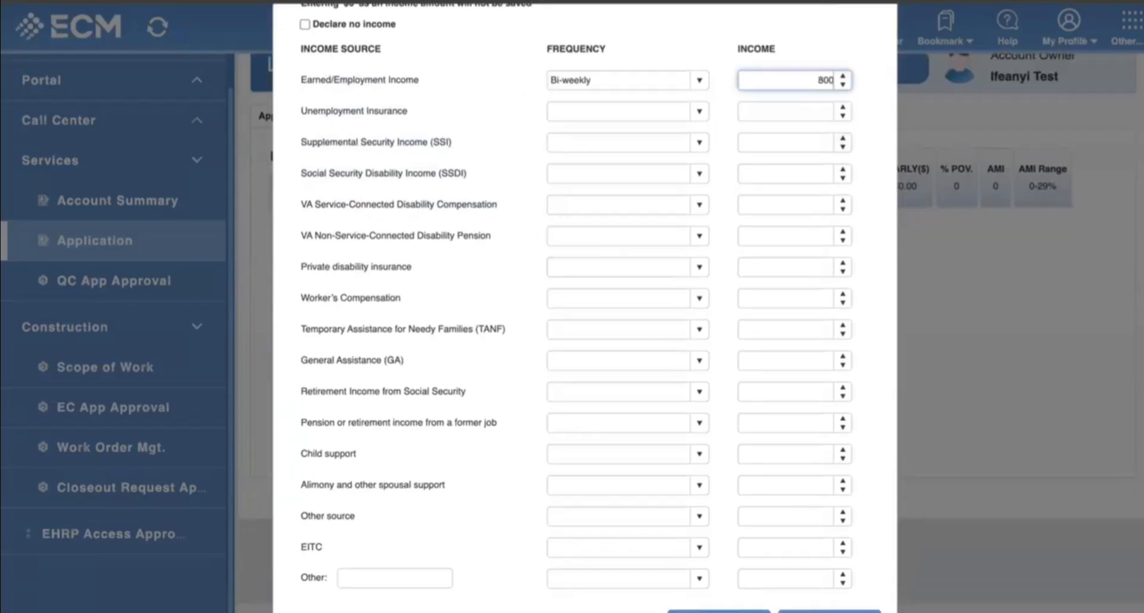
left_click(718, 611)
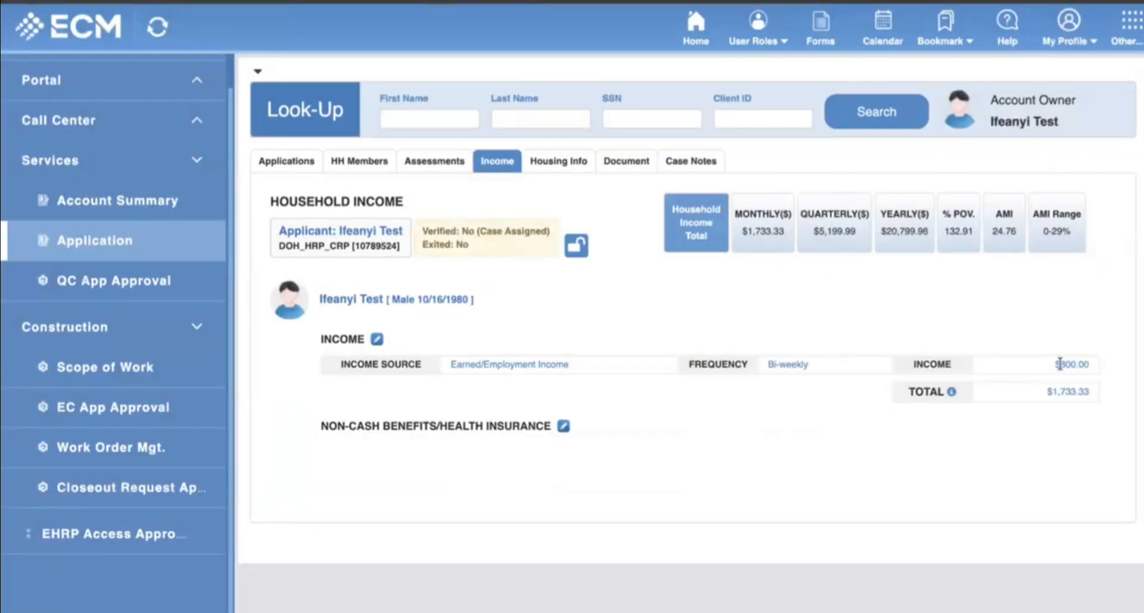
Review the new household totals of $1,733.33 monthly and $20,799.96 yearly.
left_click_drag(735, 233, 776, 246)
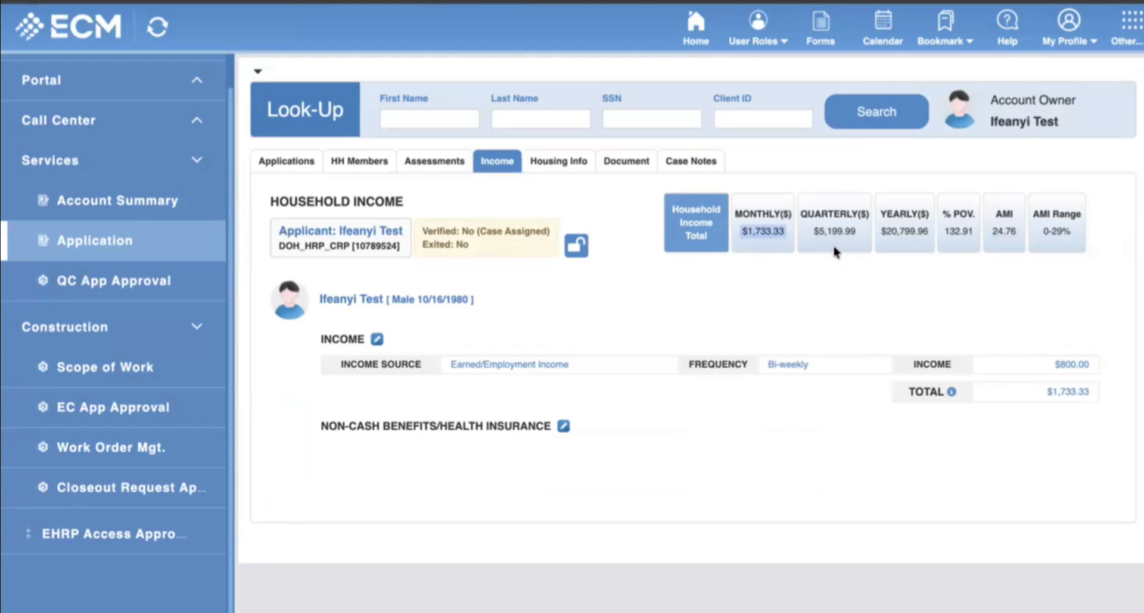
left_click_drag(882, 232, 903, 258)
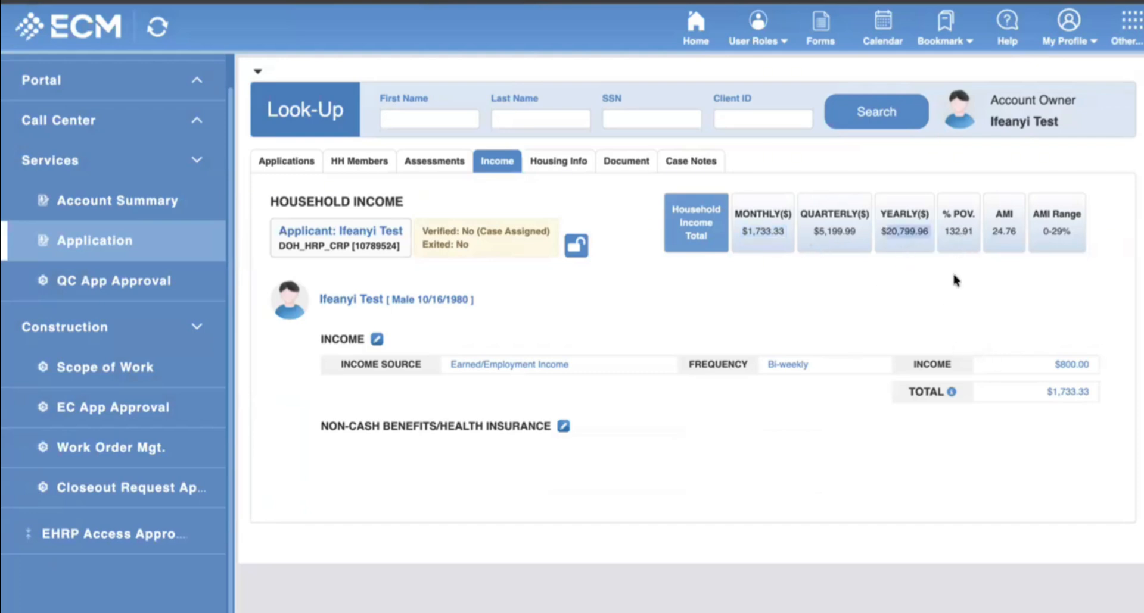
left_click(957, 237)
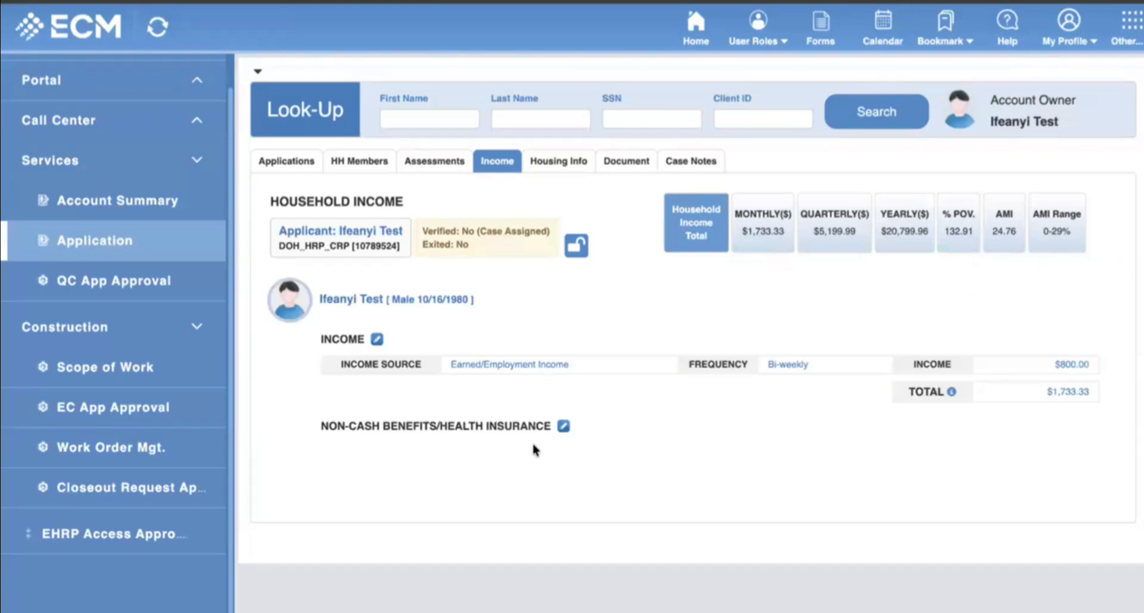
Add Child support of $300.00 at Monthly frequency and save the income.
left_click(377, 338)
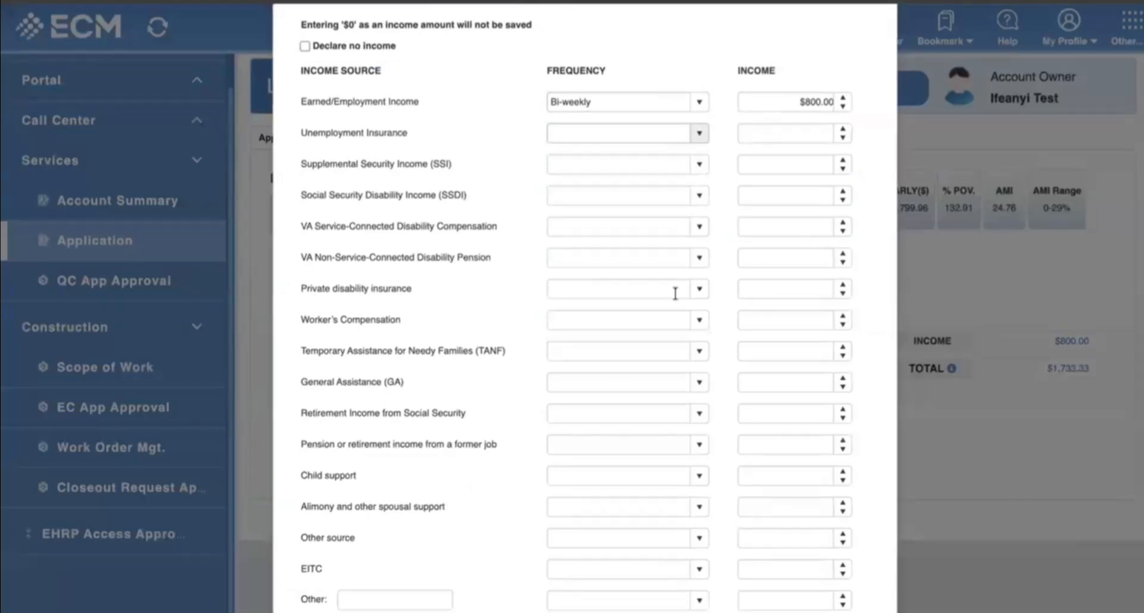
scroll(667, 360, "down", 1)
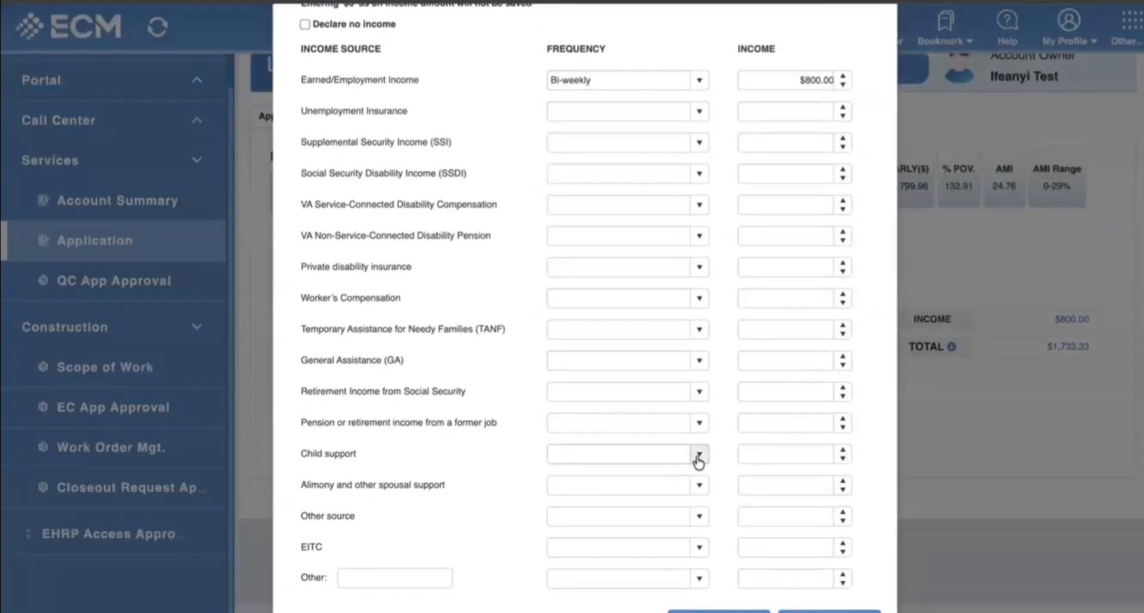
left_click(695, 456)
left_click(577, 494)
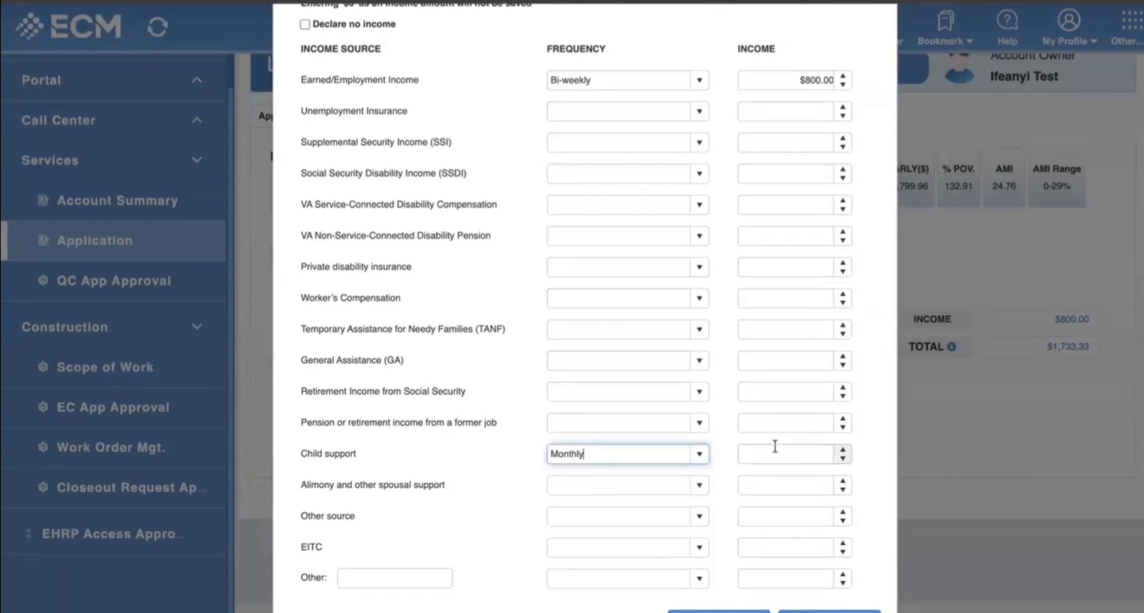
left_click(775, 453)
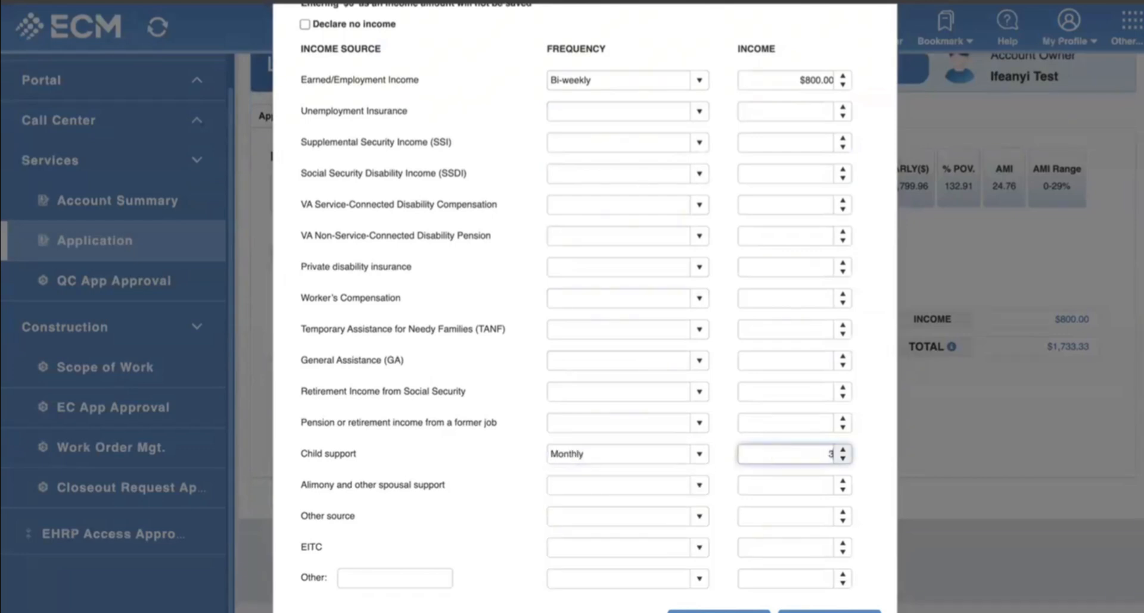
left_click(718, 612)
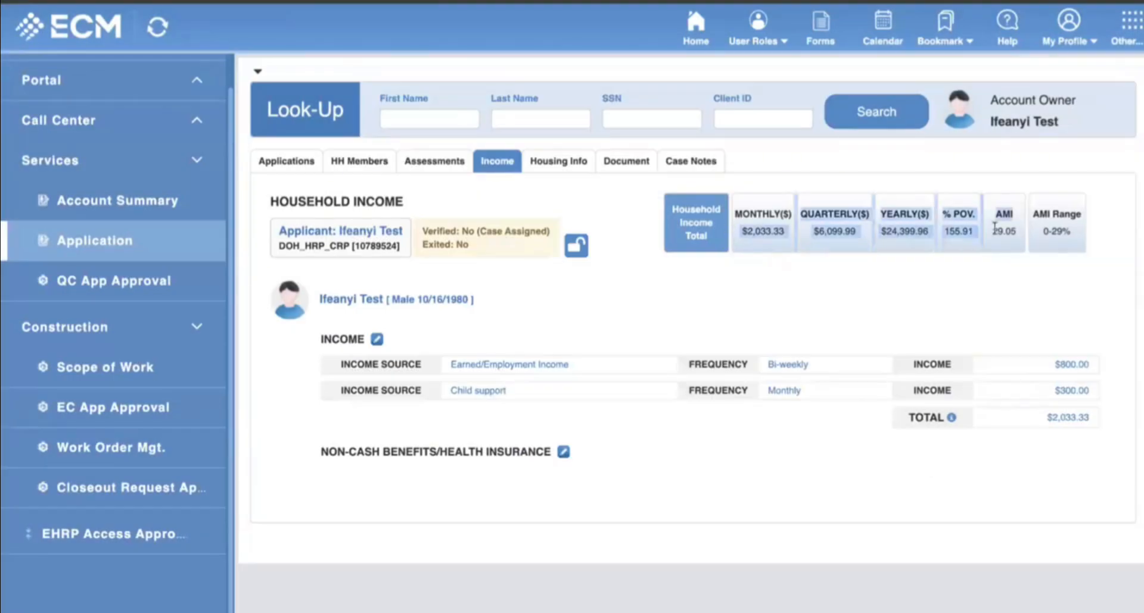
Mark non-cash benefits as None and health insurance as Data Not Collected, then save the form.
left_click(562, 453)
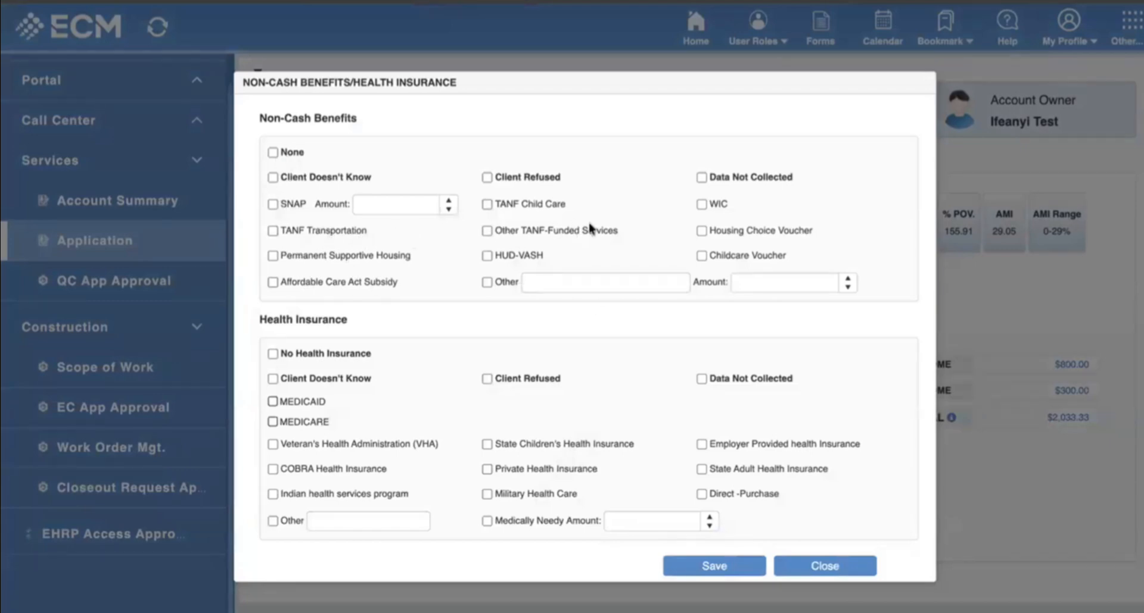
left_click(273, 153)
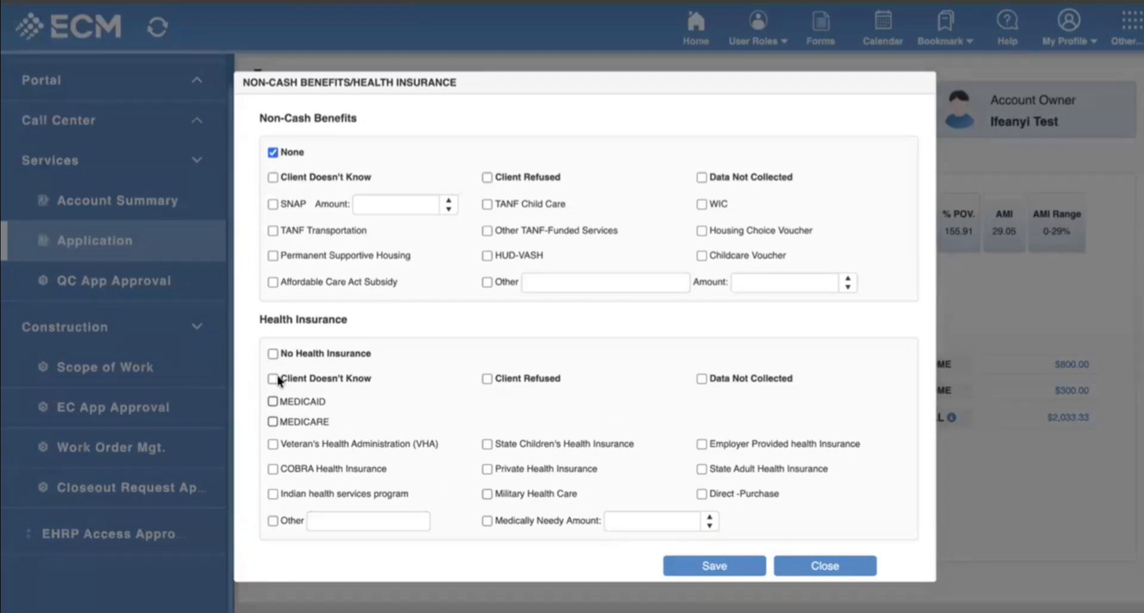
left_click(703, 379)
left_click(715, 567)
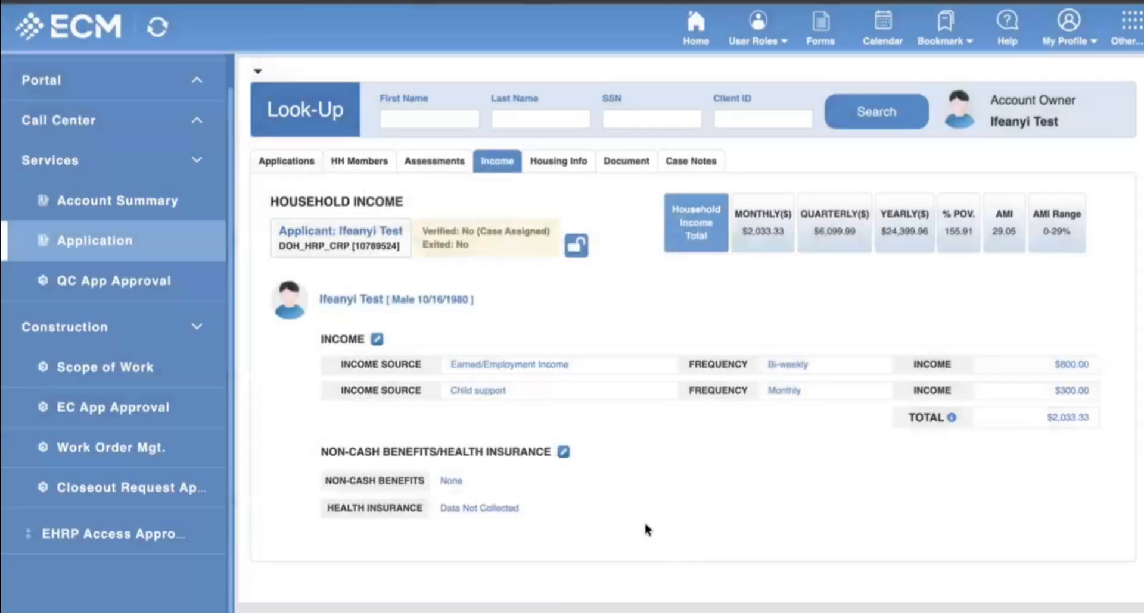
In the applicant's housing property information, set housing unit type to Apartment and structure to Brick.
left_click(560, 162)
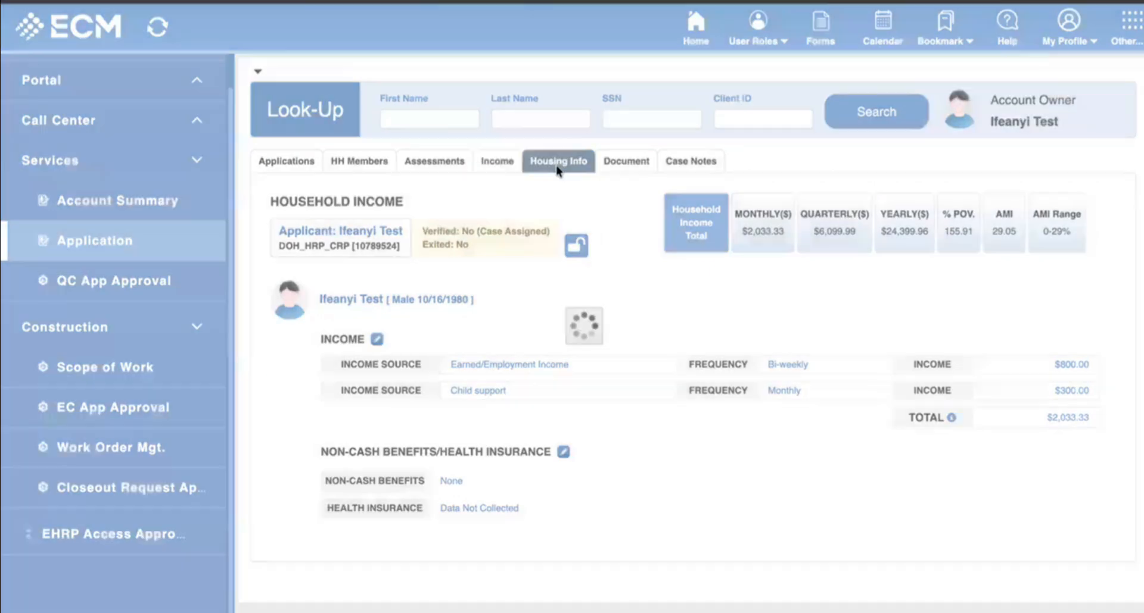
scroll(563, 393, "down", 1)
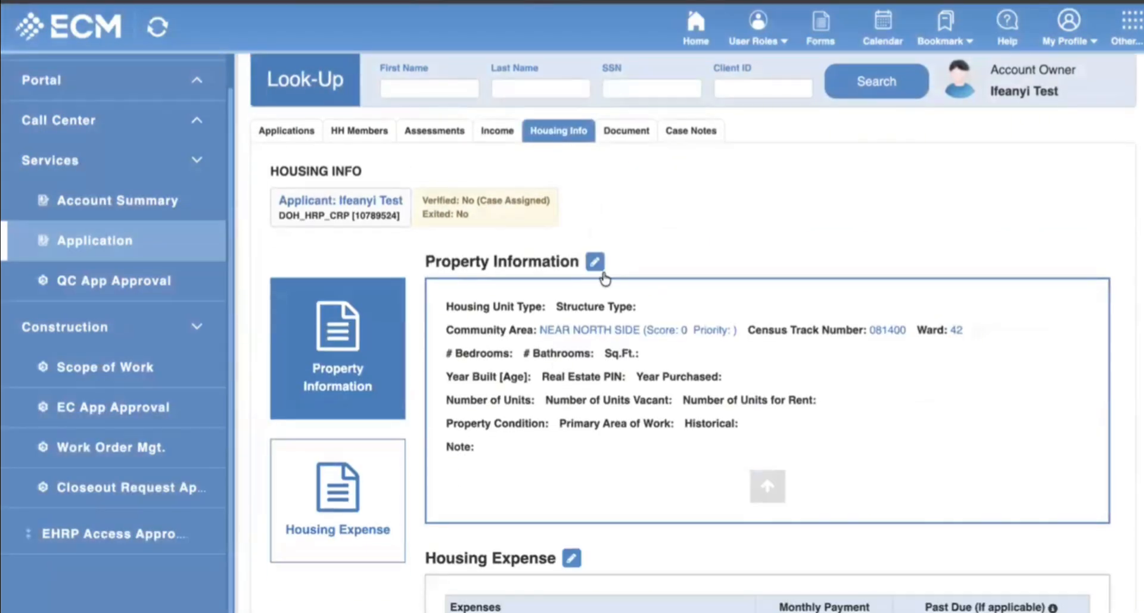
left_click(595, 261)
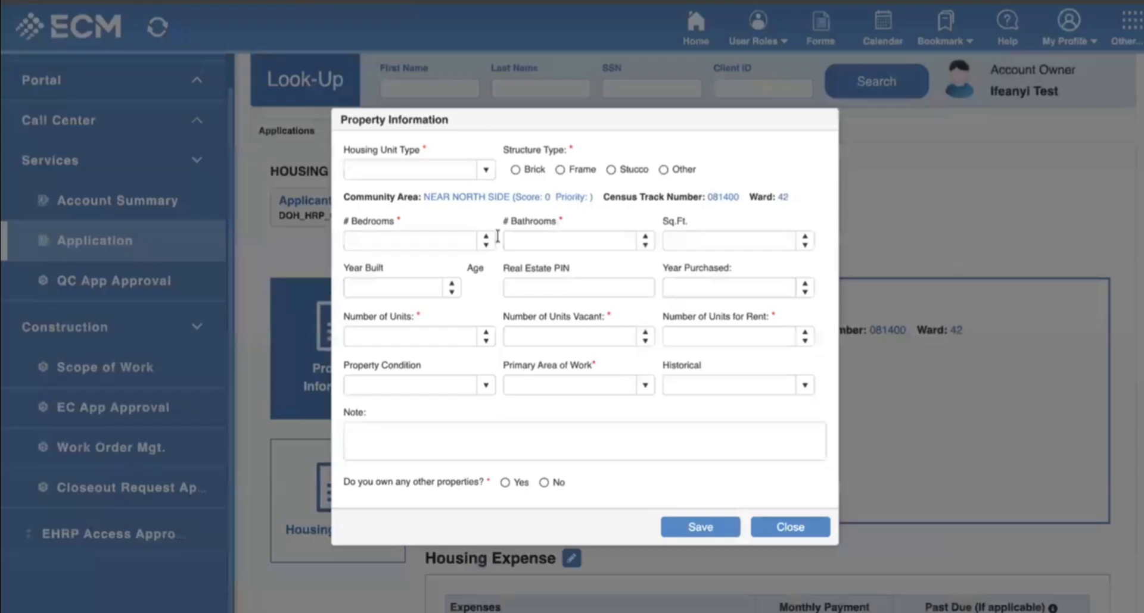
left_click(486, 170)
left_click(405, 184)
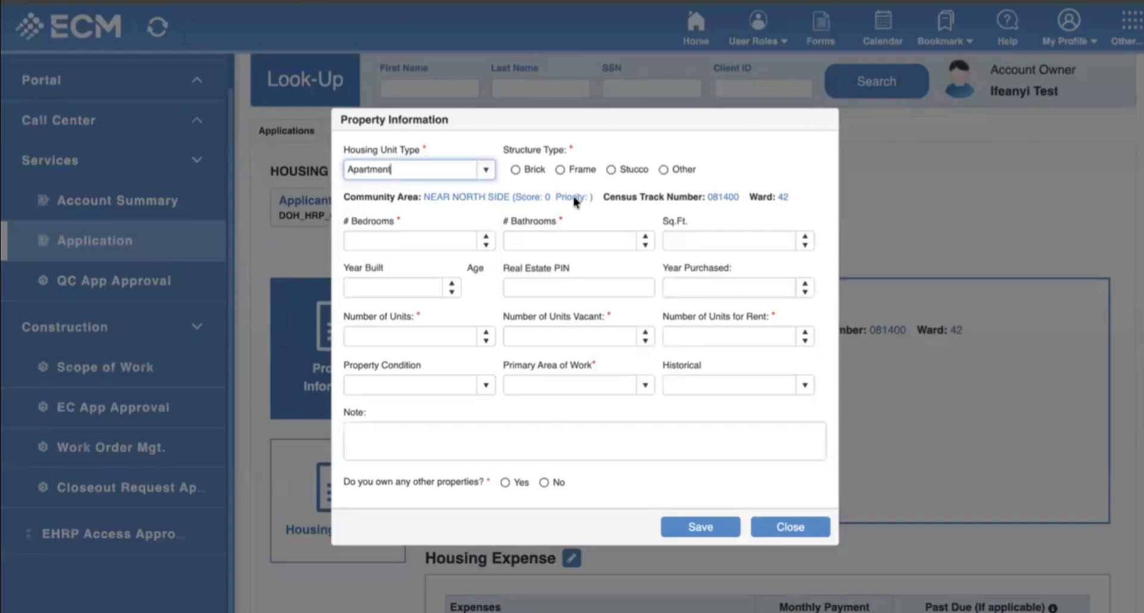
left_click(515, 169)
Enter 2 bedrooms and 2 bathrooms, and set the year built to 1987.
left_click(435, 243)
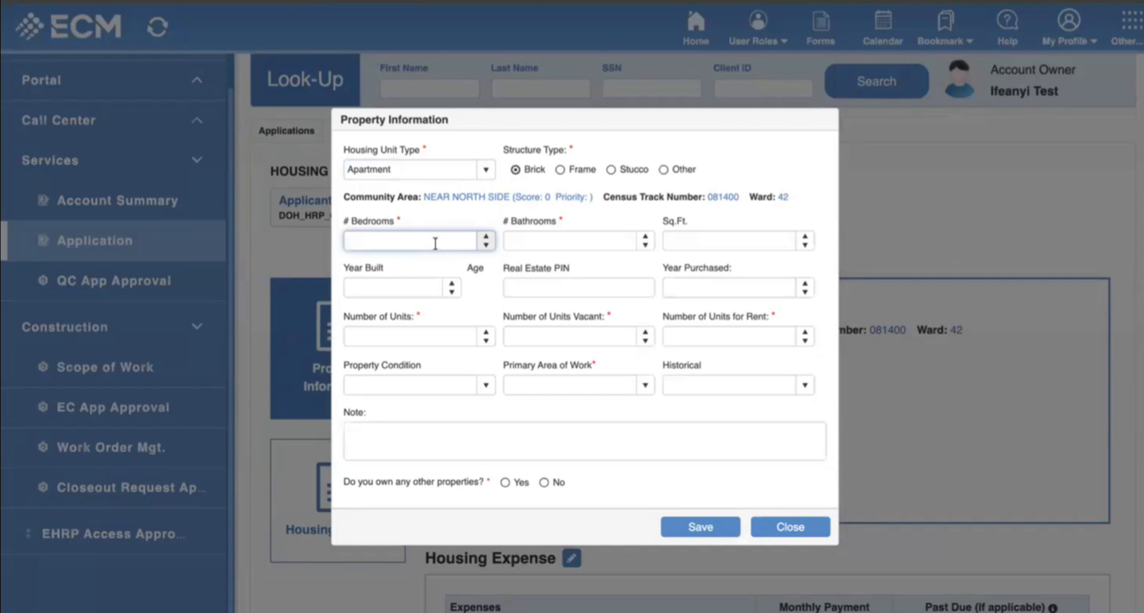
type("2")
left_click(571, 249)
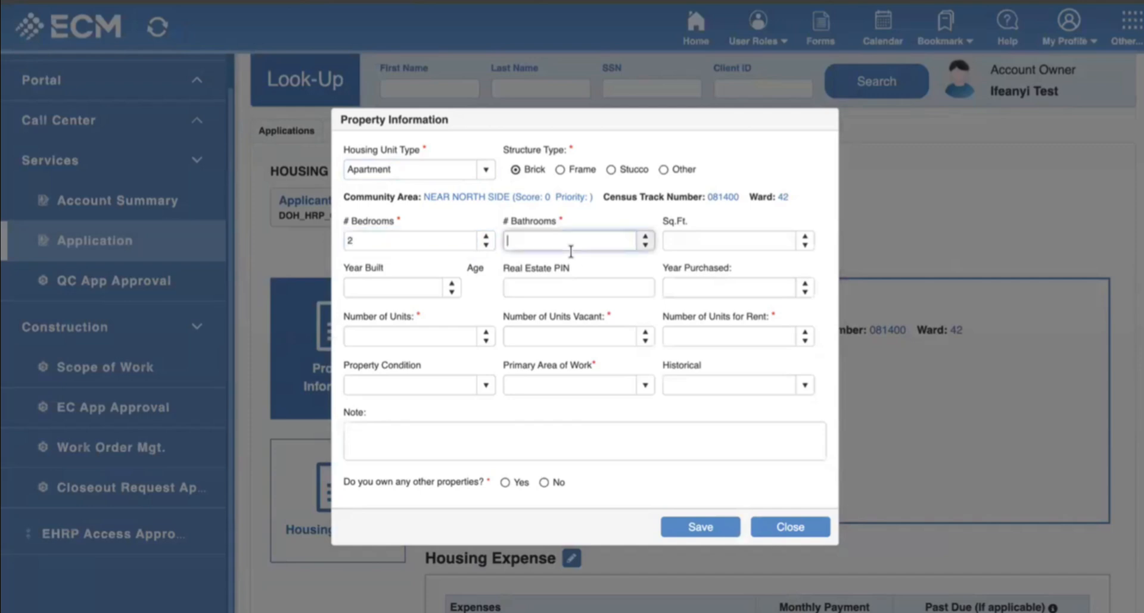
type("2")
left_click(696, 241)
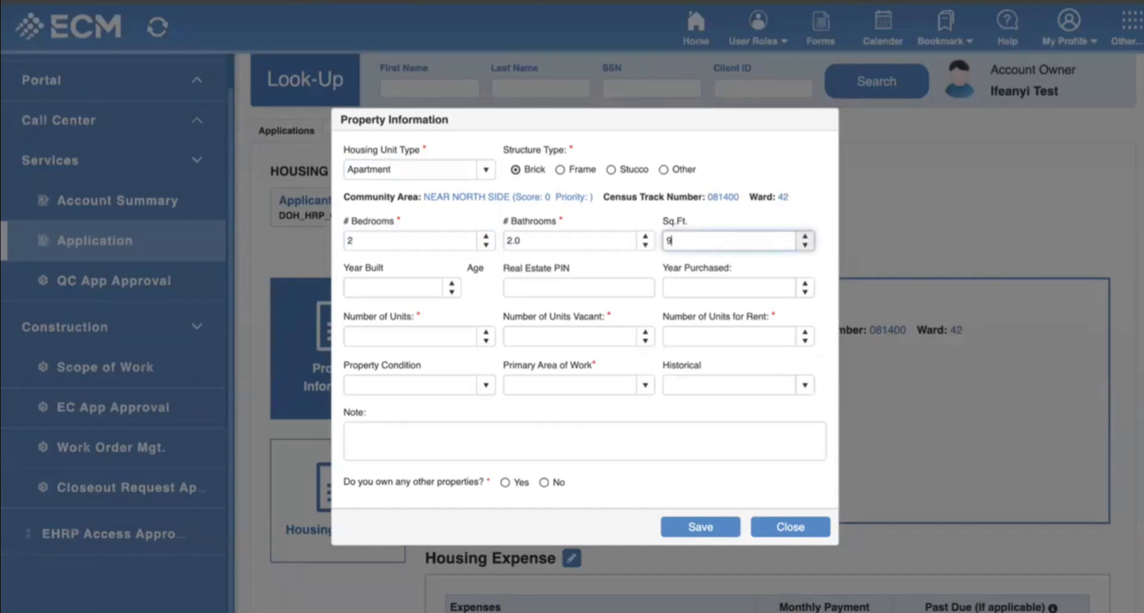
left_click(388, 288)
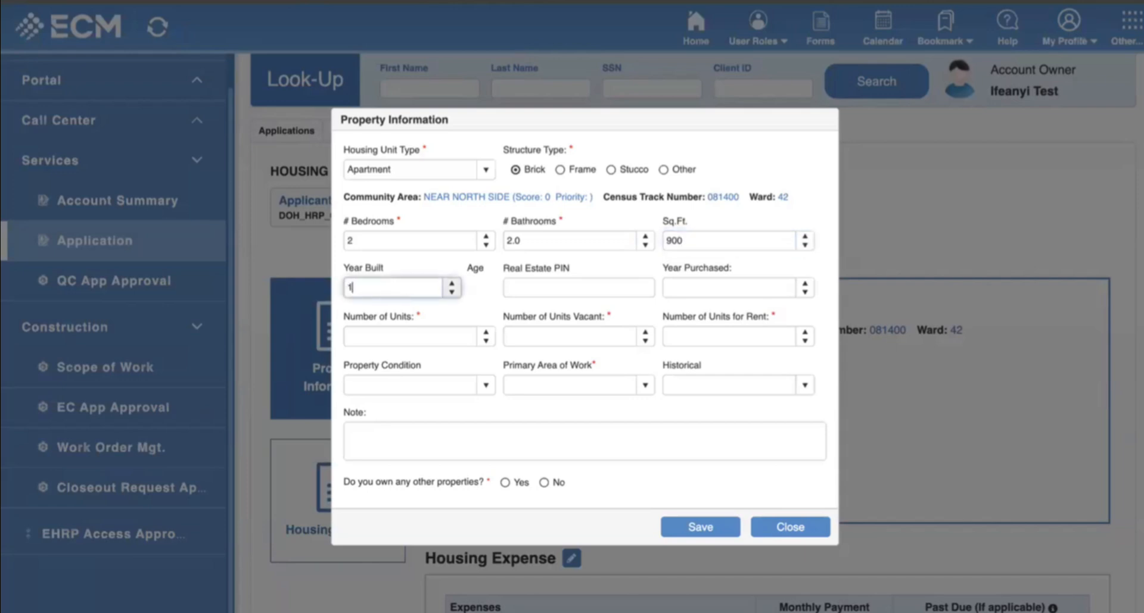
left_click(453, 313)
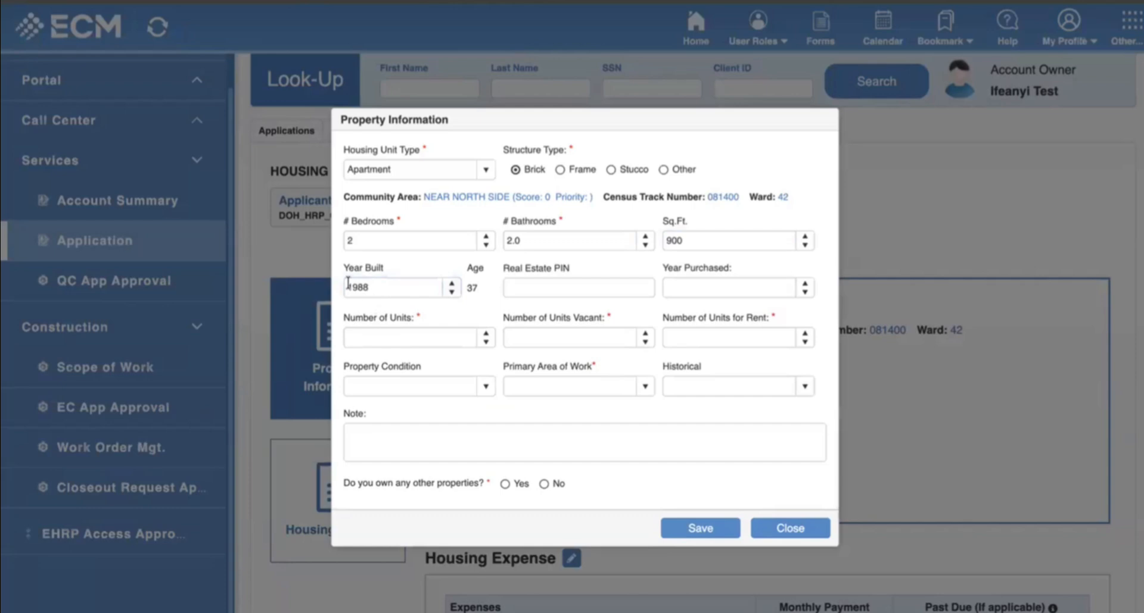
left_click(473, 298)
left_click(452, 293)
left_click(426, 305)
Set 2 units, 1 vacant and 1 for rent, with Average Condition for the property.
left_click(667, 288)
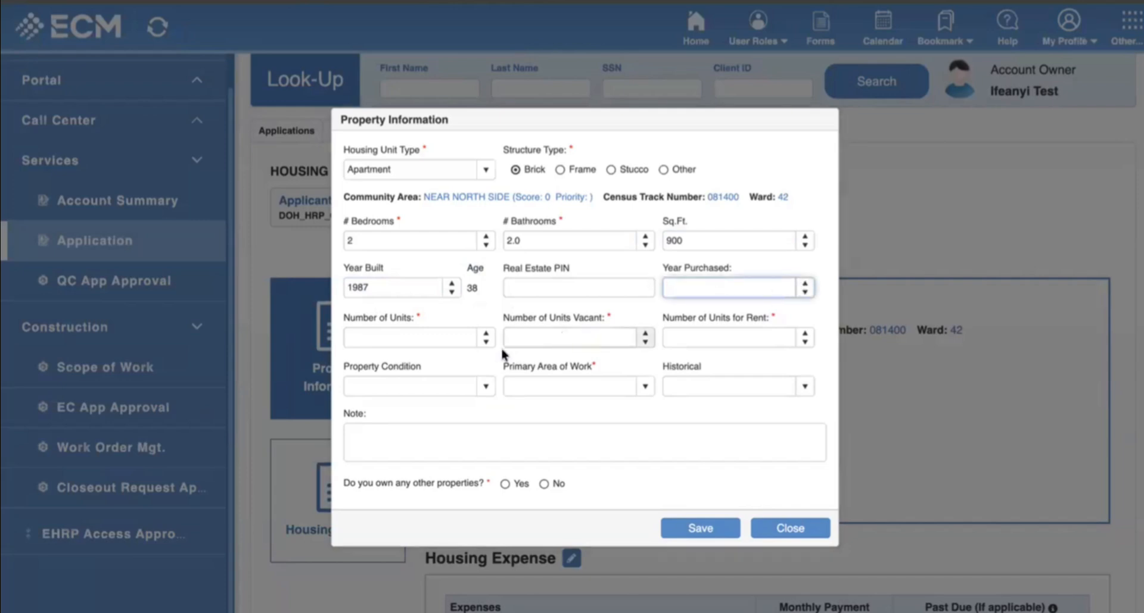
left_click(485, 334)
left_click(485, 335)
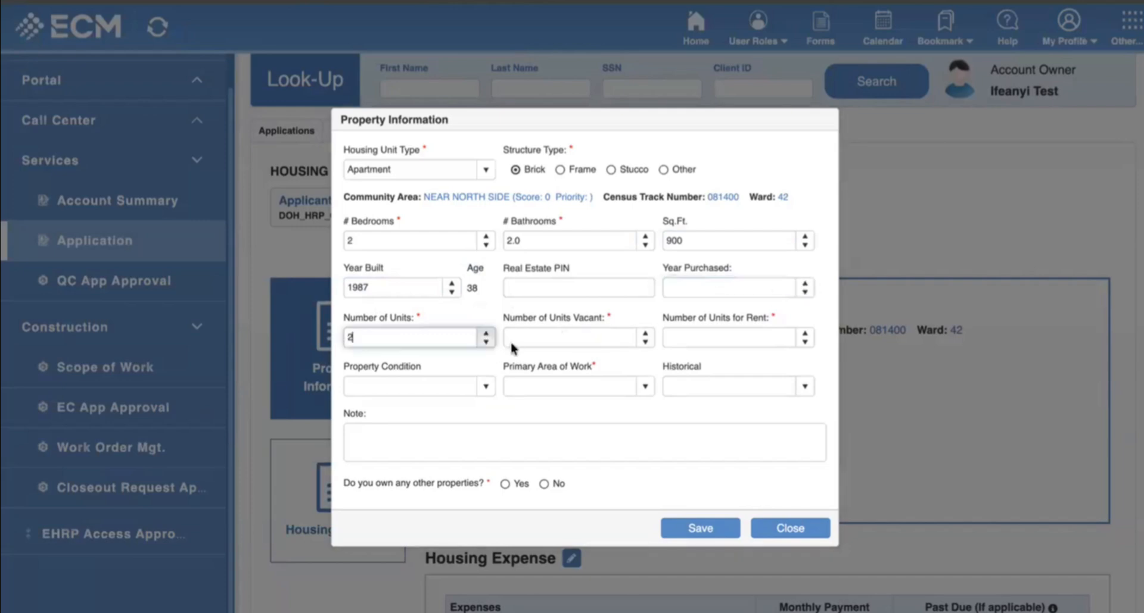
left_click(645, 333)
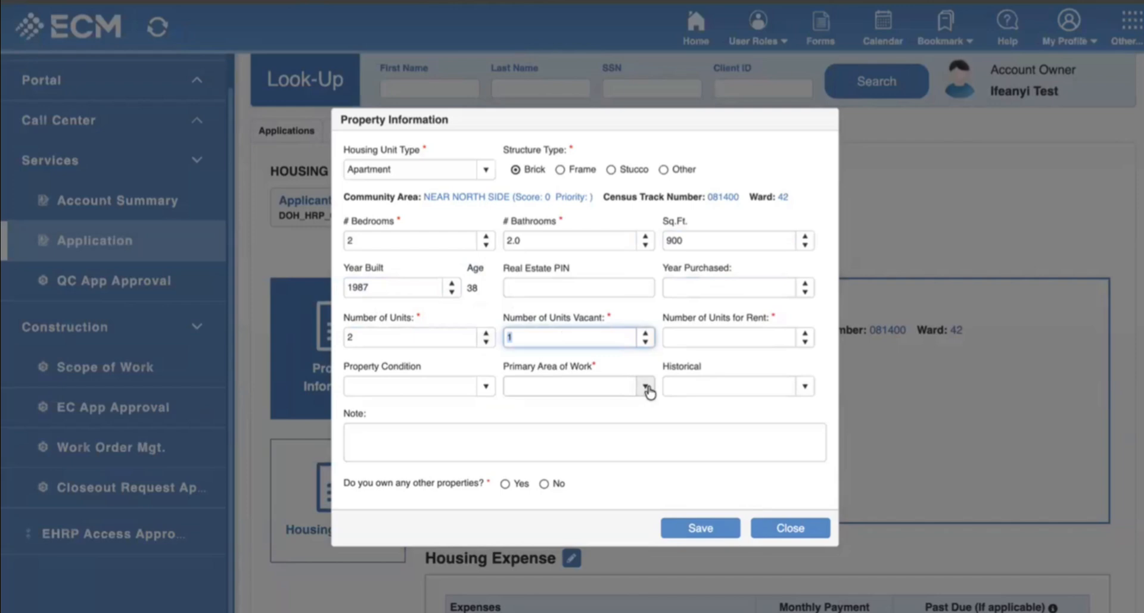
left_click(486, 387)
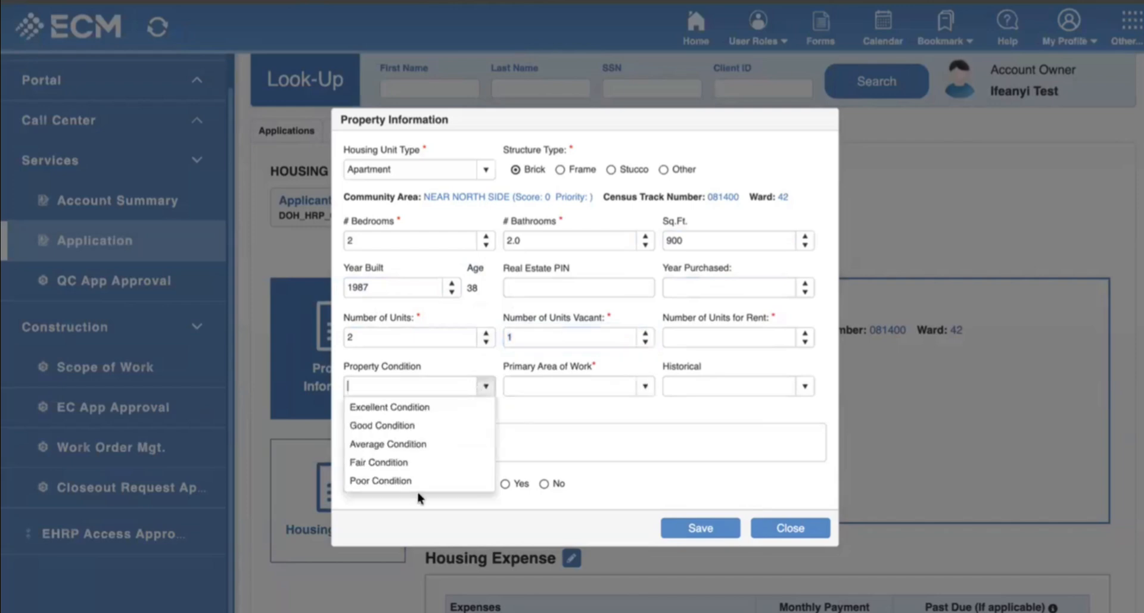
left_click(408, 444)
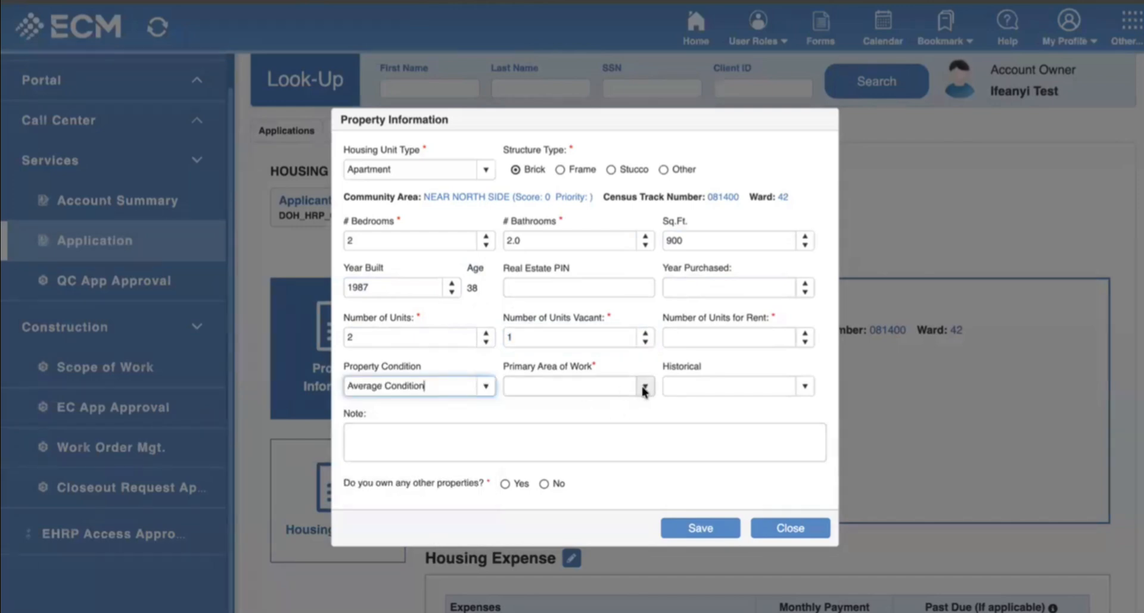
left_click(805, 337)
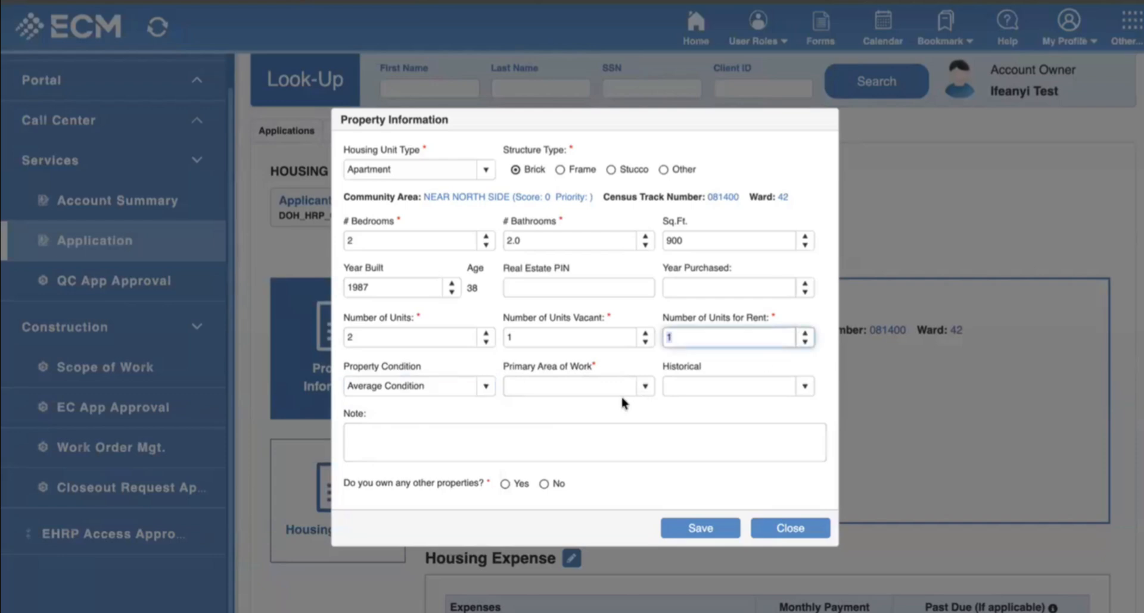
Choose Porch as primary area of work; answer No to neighbour-adjoining and other properties.
left_click(645, 387)
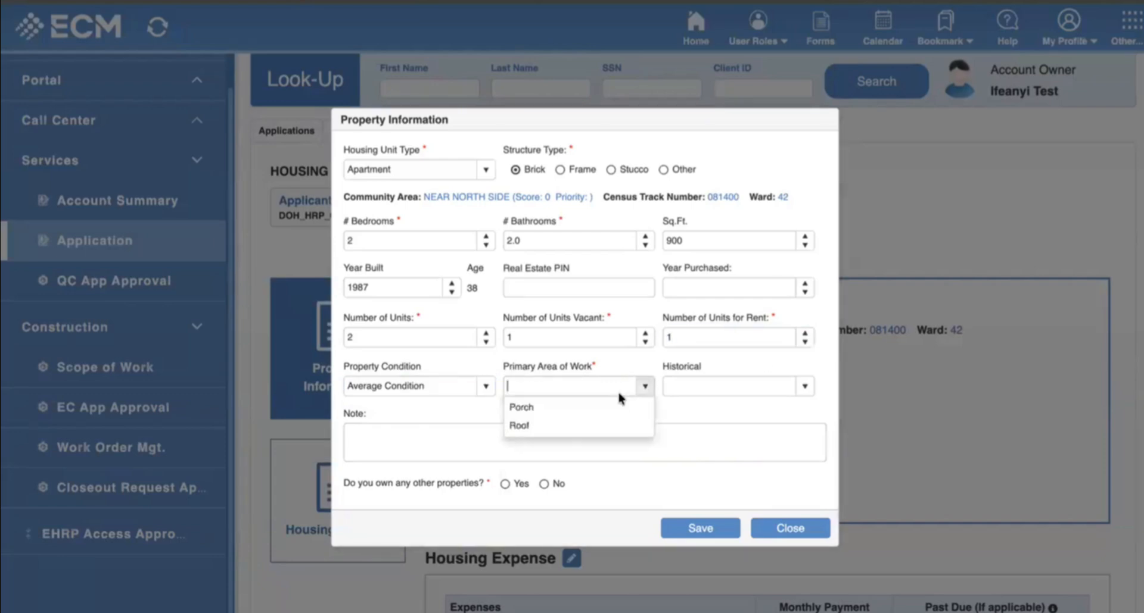
left_click(676, 407)
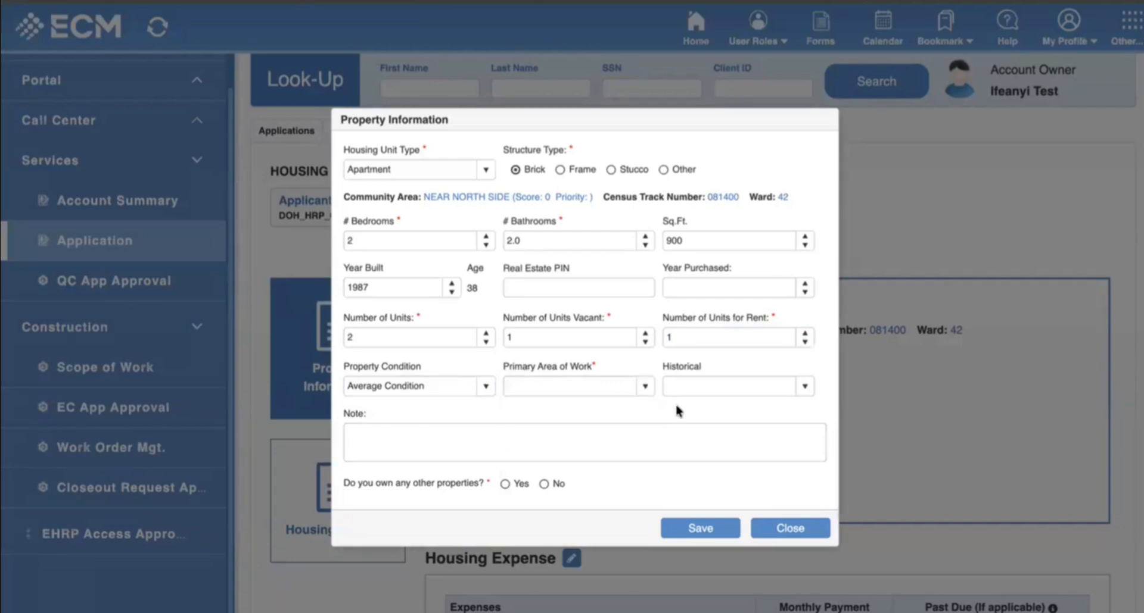
left_click(644, 386)
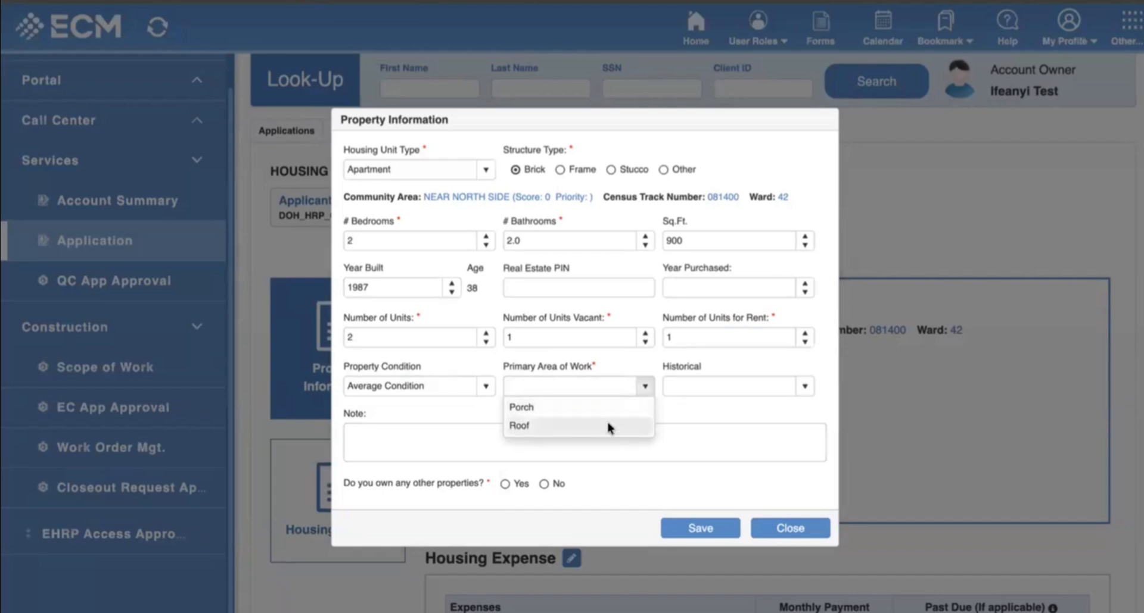
left_click(536, 409)
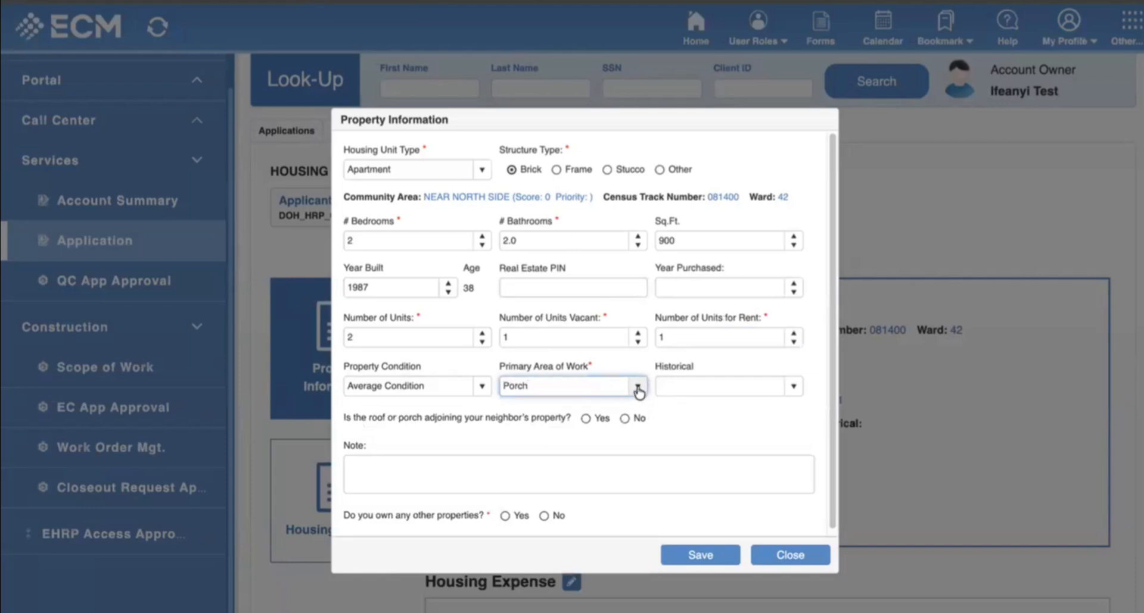
left_click(625, 419)
left_click(544, 516)
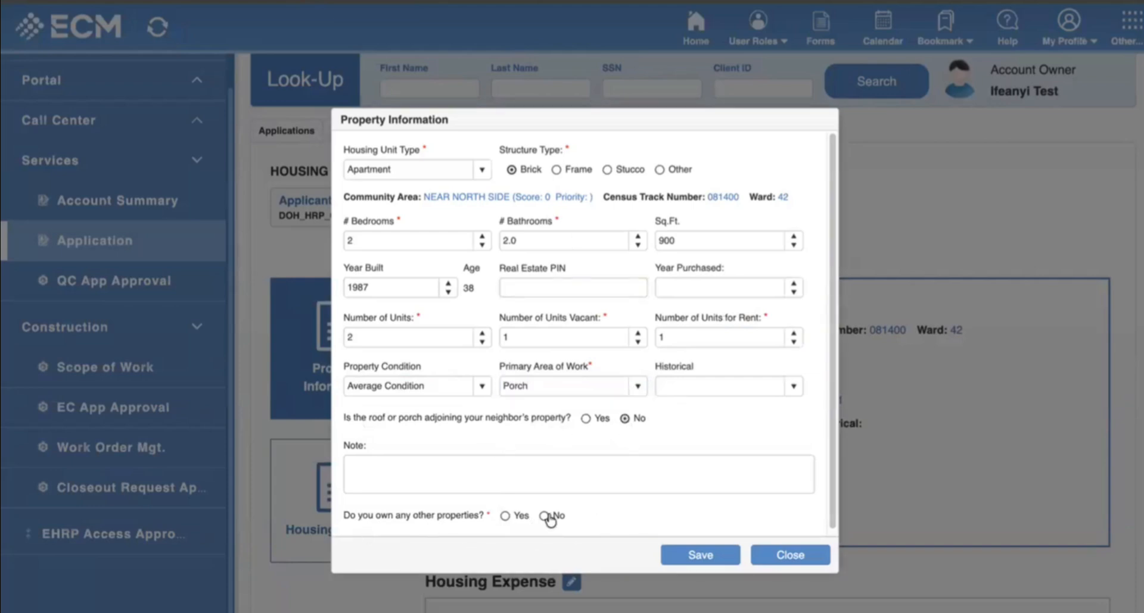
Save the property information.
left_click(694, 555)
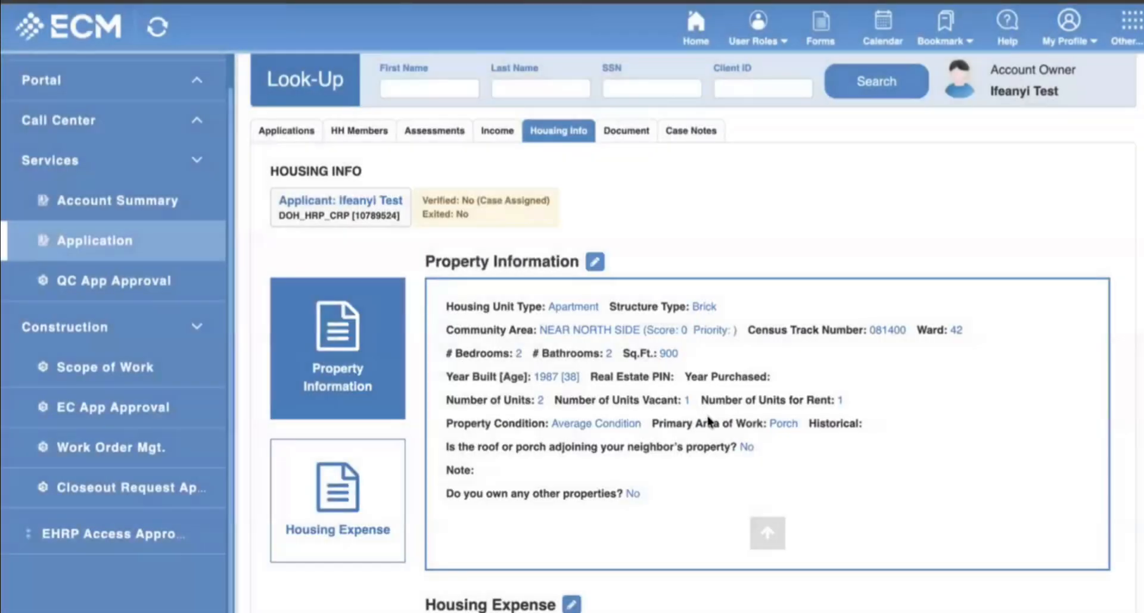
scroll(684, 429, "down", 10)
scroll(574, 141, "up", 1)
In housing expenses, enter a $799.00 first mortgage, answer Yes to mortgage and No to modification.
left_click(570, 84)
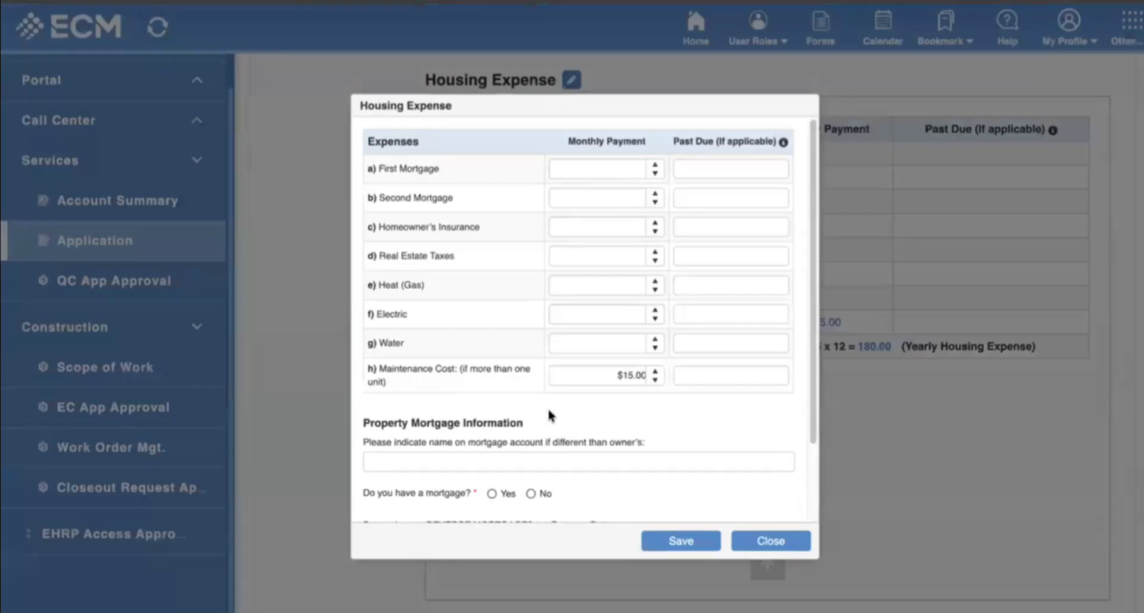
scroll(630, 422, "down", 4)
scroll(614, 309, "up", 4)
scroll(597, 193, "up", 1)
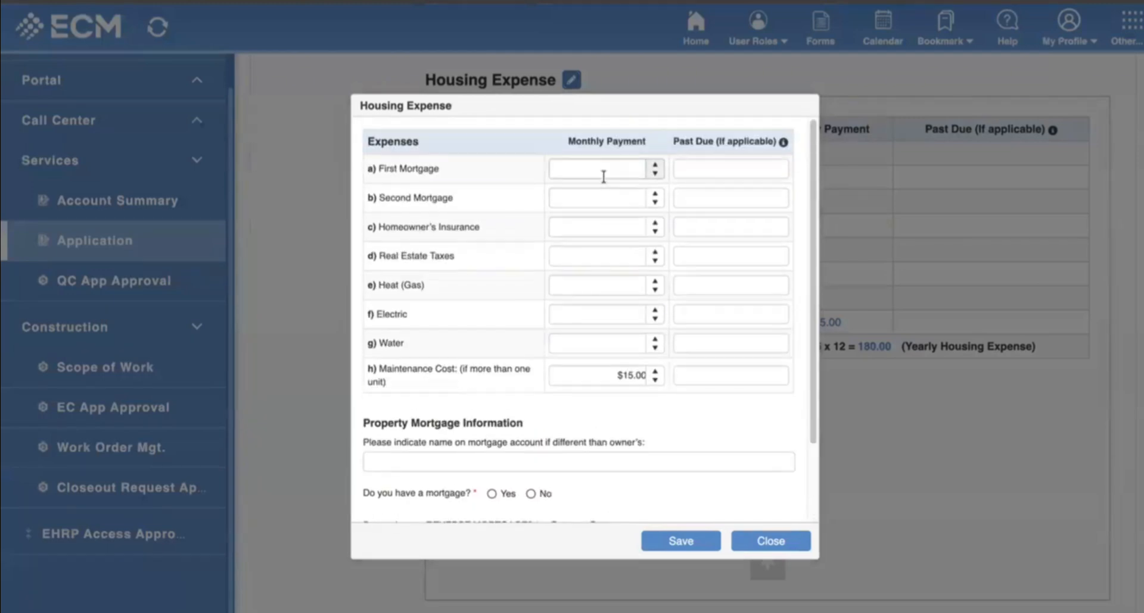
left_click(603, 177)
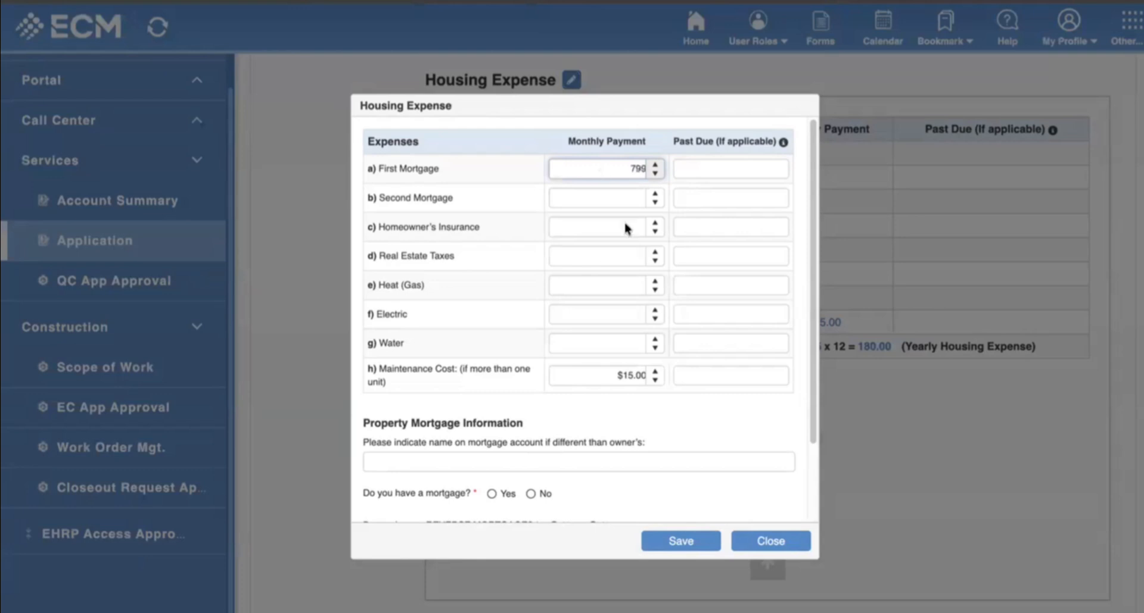
left_click(684, 419)
scroll(683, 419, "down", 4)
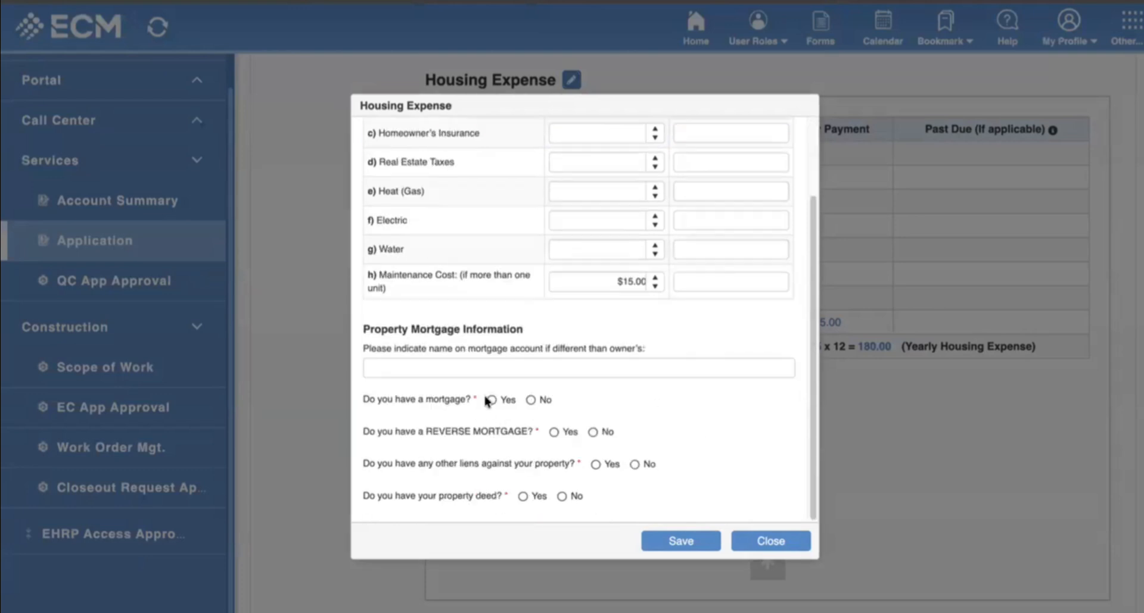
left_click(490, 401)
scroll(603, 431, "down", 4)
left_click(588, 335)
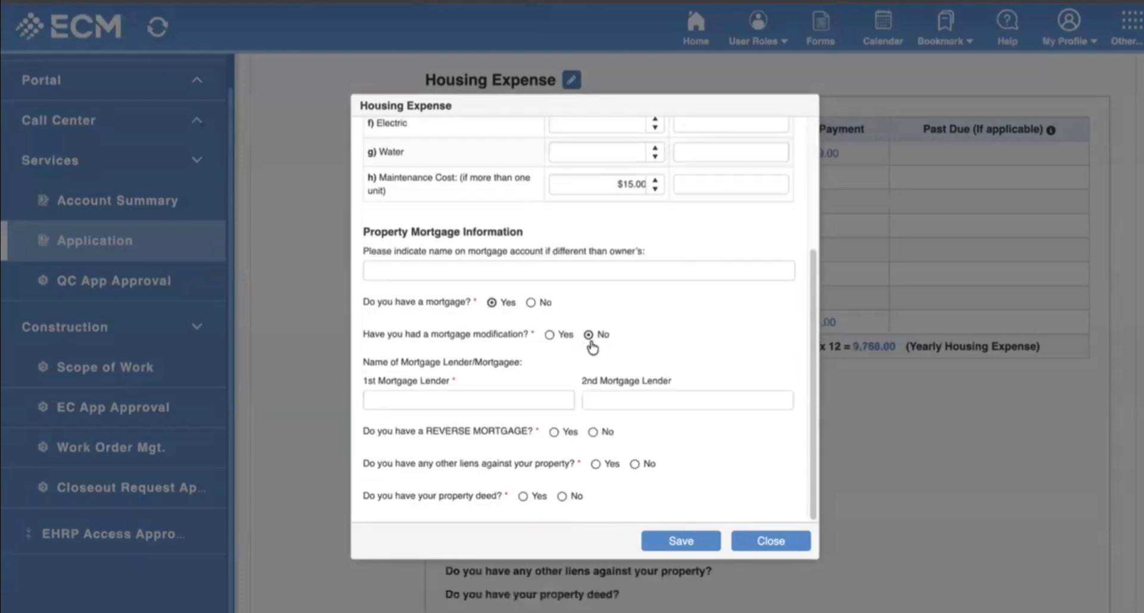
Answer No to having a reverse mortgage and No to other liens on the property.
left_click(523, 402)
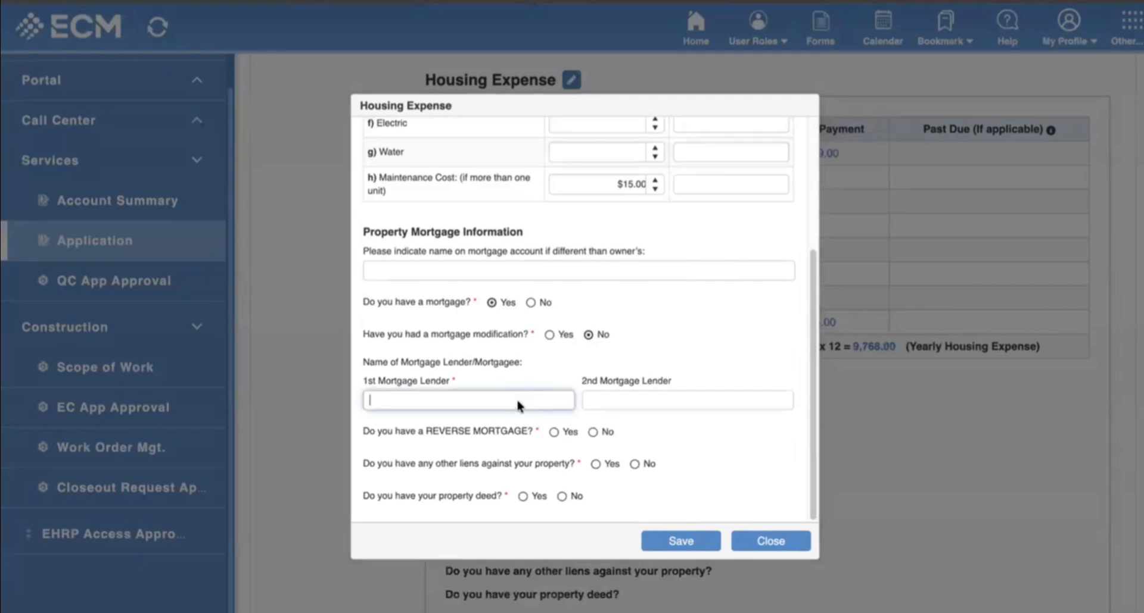
scroll(517, 405, "down", 6)
scroll(621, 408, "up", 7)
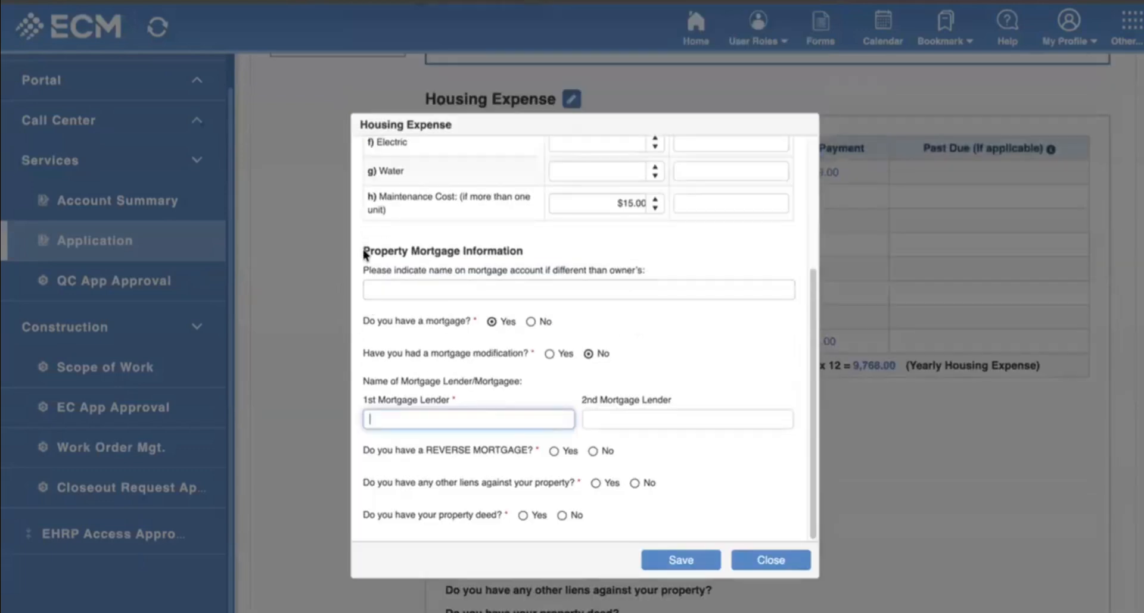
left_click_drag(362, 253, 631, 506)
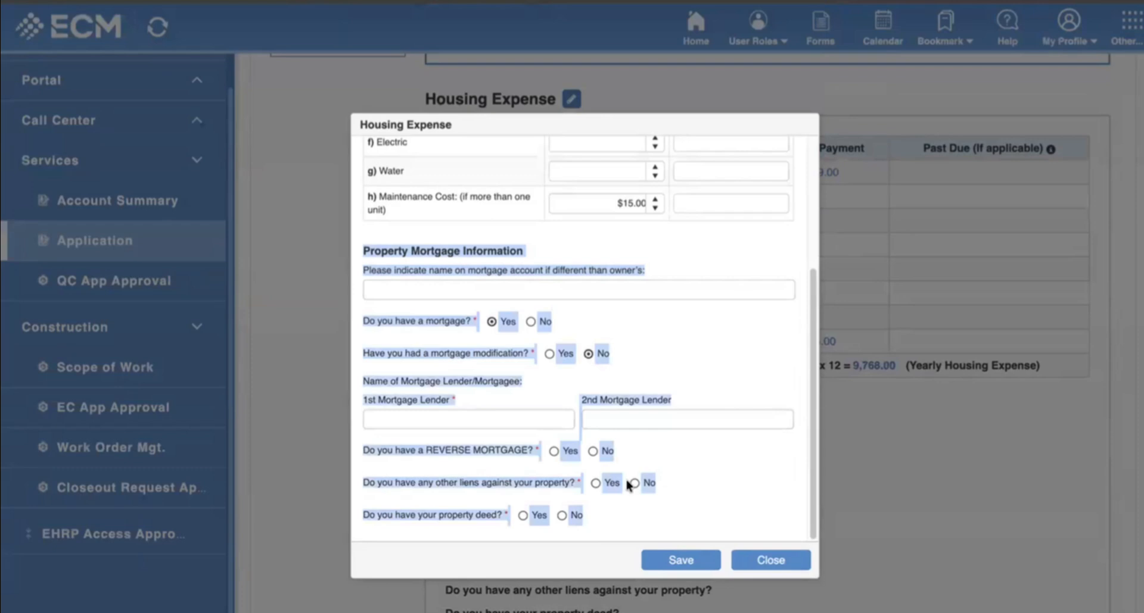
left_click(674, 454)
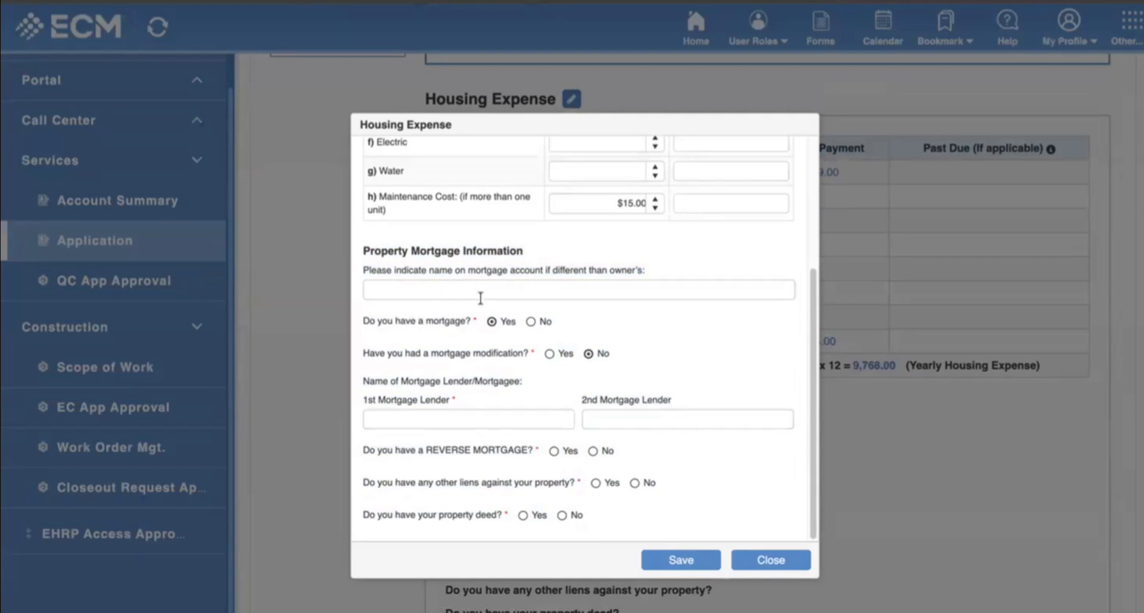
scroll(481, 292, "up", 3)
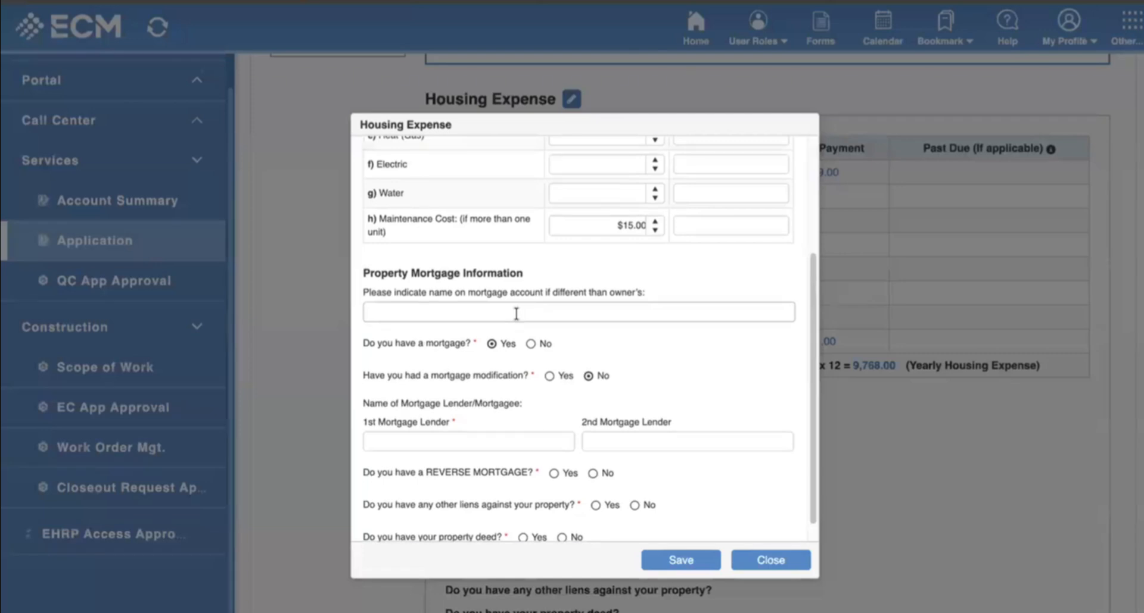
scroll(517, 313, "down", 3)
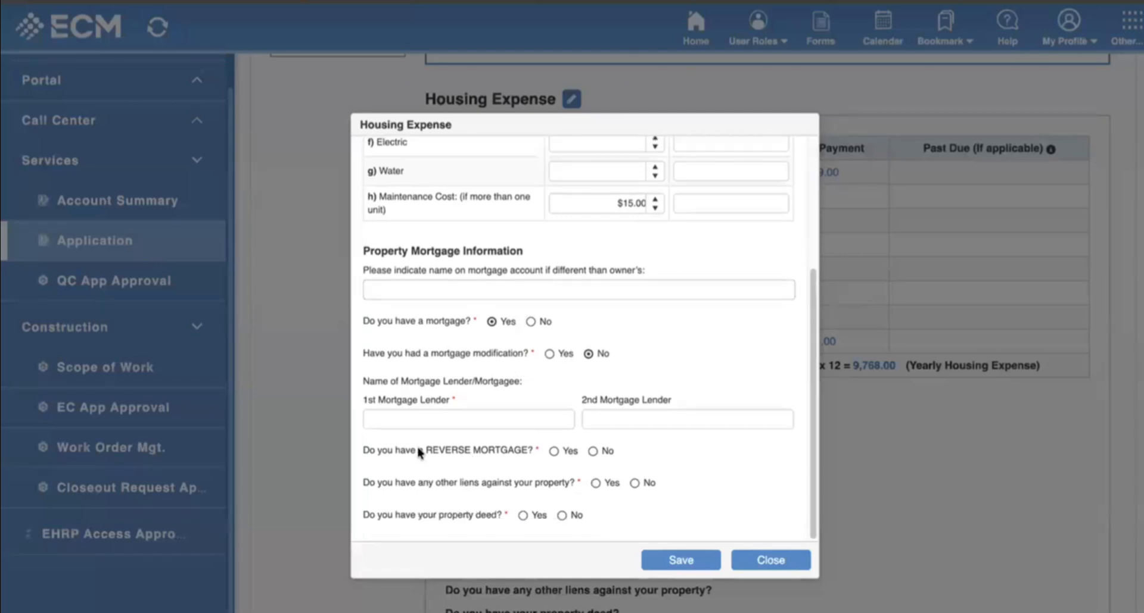
left_click(593, 452)
left_click(634, 483)
Enter 'dfsaf' as the 1st mortgage lender and attempt saving, dismissing the required-fields warning.
left_click(503, 419)
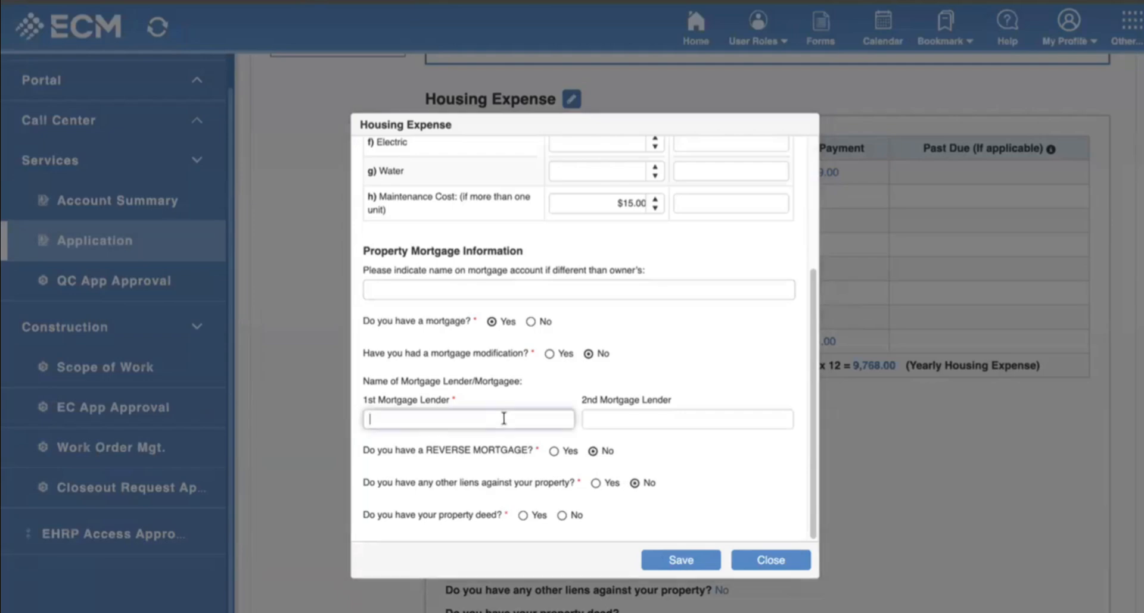
type("dfsaf")
left_click(673, 558)
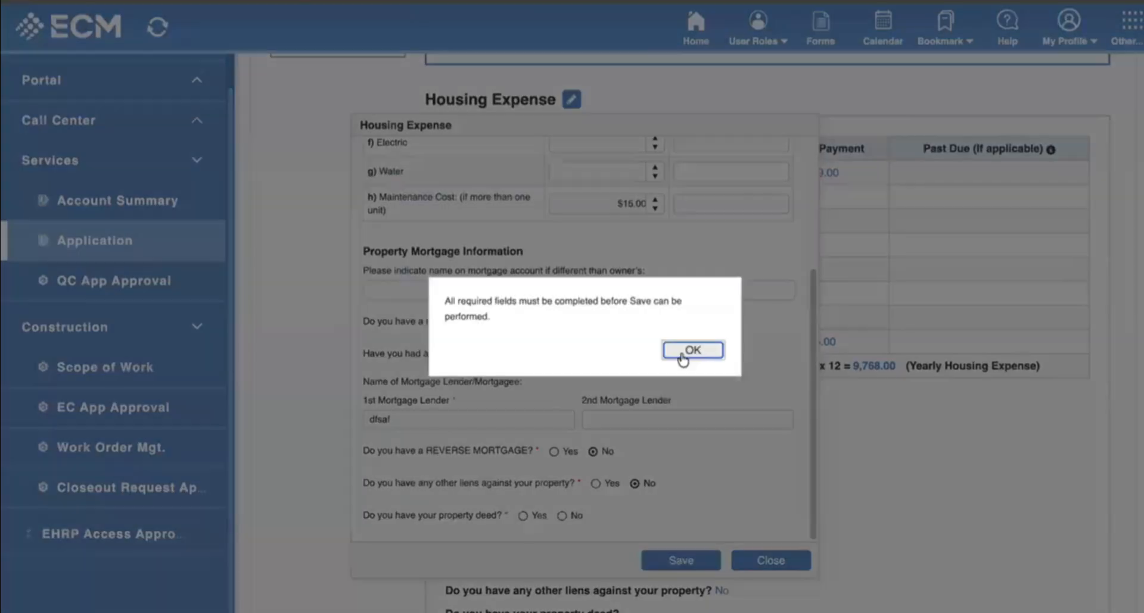
left_click(684, 357)
scroll(543, 338, "up", 1)
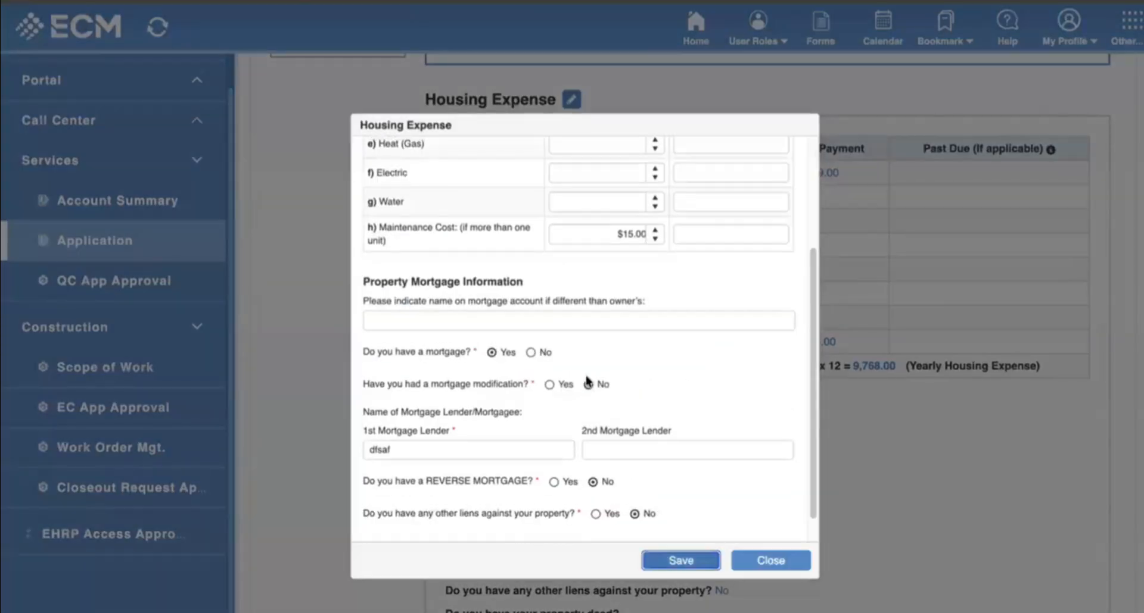
scroll(592, 388, "up", 5)
scroll(560, 429, "down", 1)
Fill in the mortgage account name, 2nd lender 'dfa', answer No to property deed, and save.
left_click(511, 445)
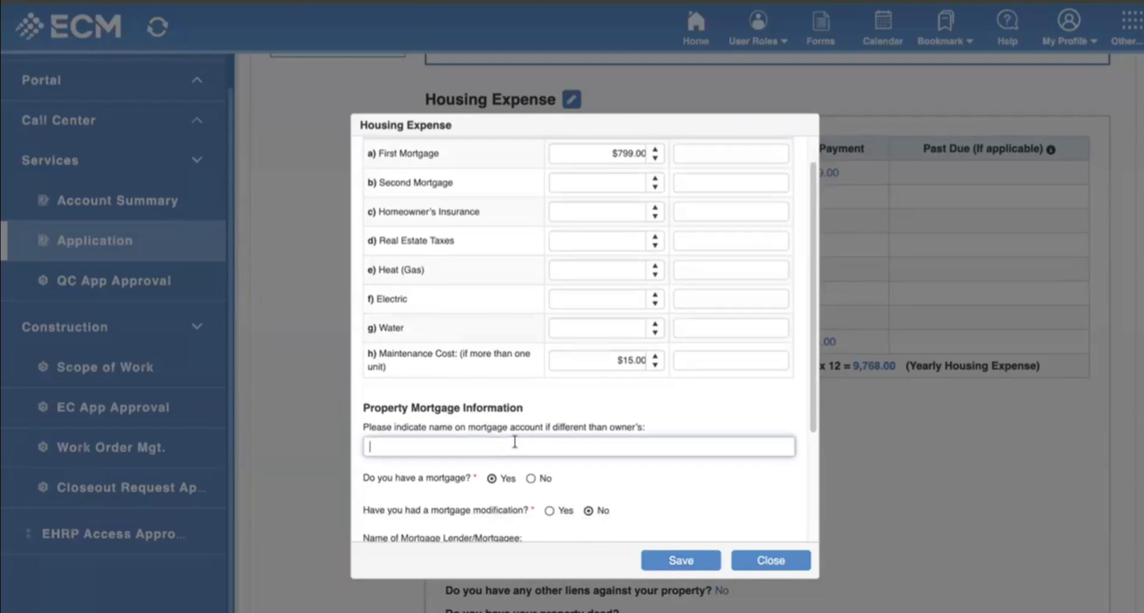
type("dsfa")
scroll(664, 503, "down", 5)
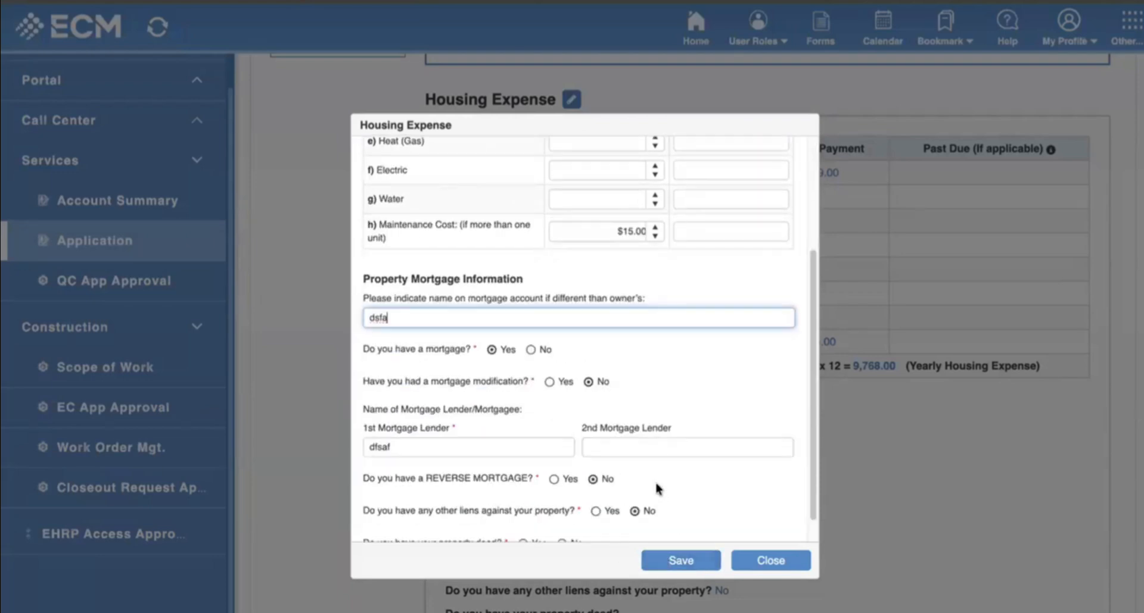
scroll(655, 480, "down", 1)
left_click(664, 420)
type("dfa")
left_click(561, 516)
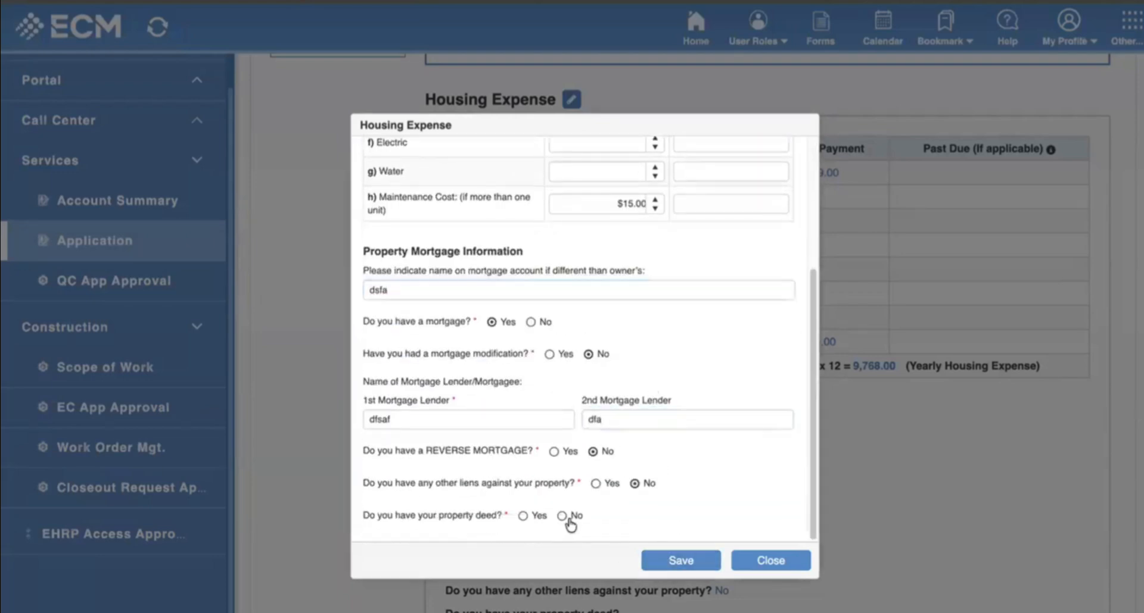
left_click(670, 560)
scroll(713, 456, "up", 10)
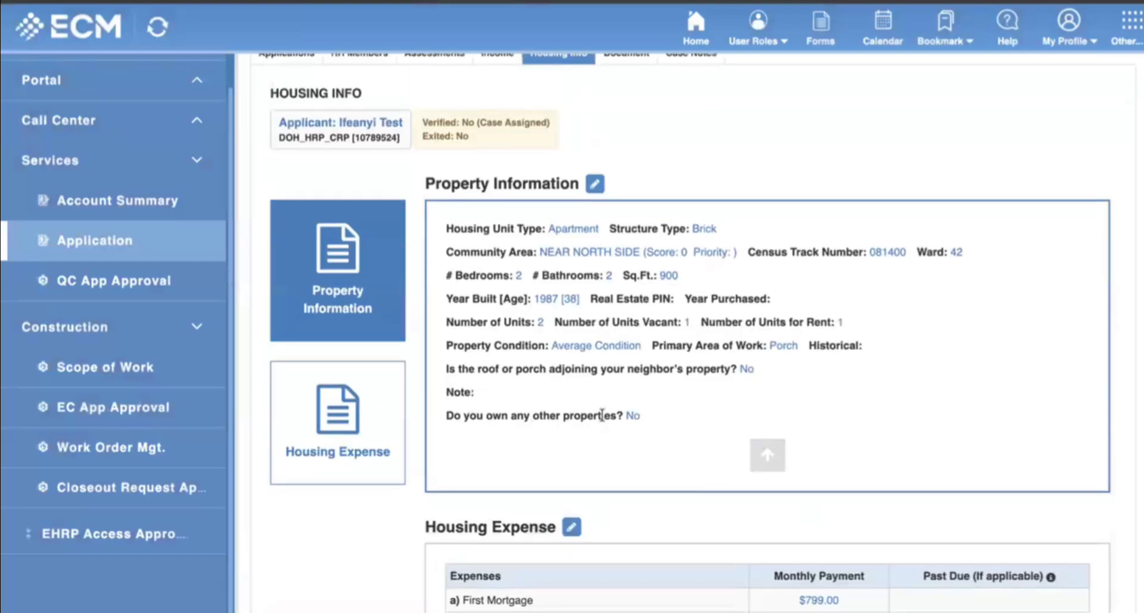
On the applicant's Documents page, add an Appeal Approval Letter category under Household.
left_click(622, 164)
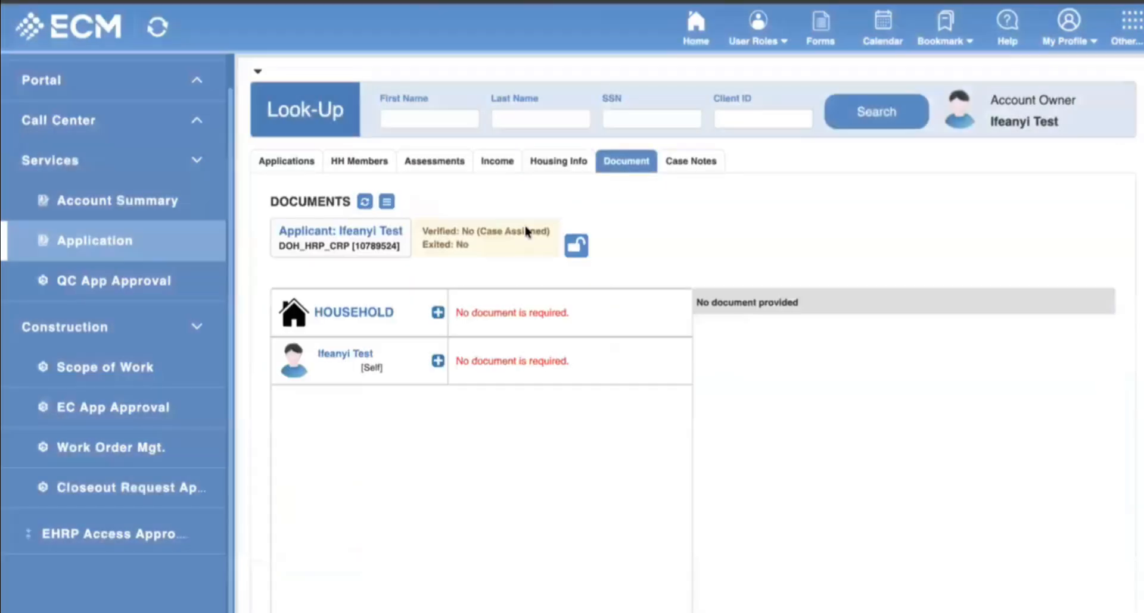
scroll(448, 283, "down", 3)
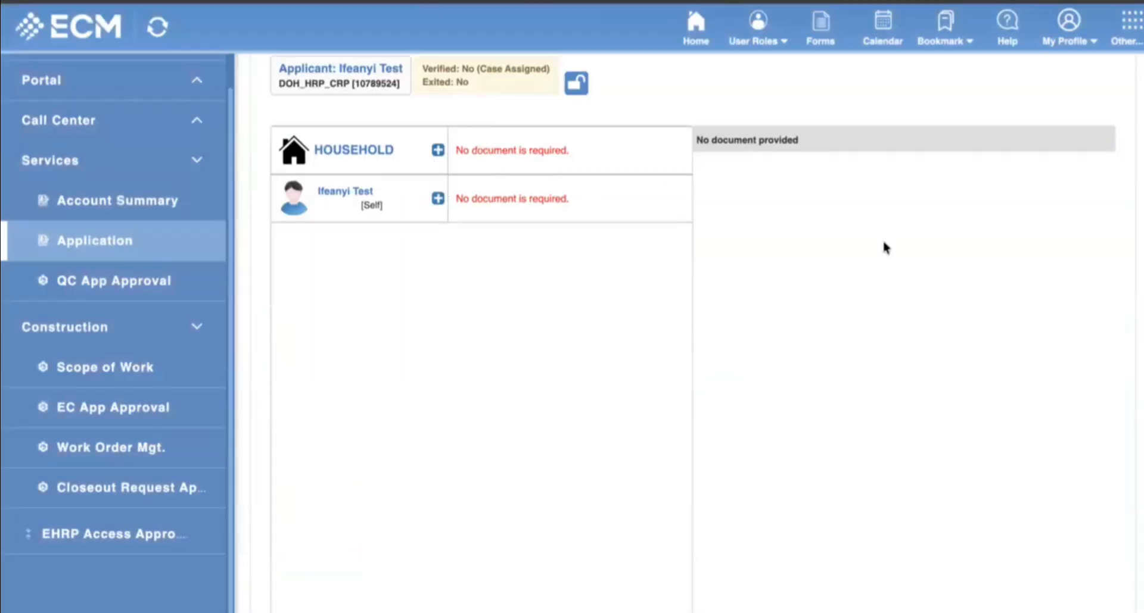
scroll(587, 349, "up", 3)
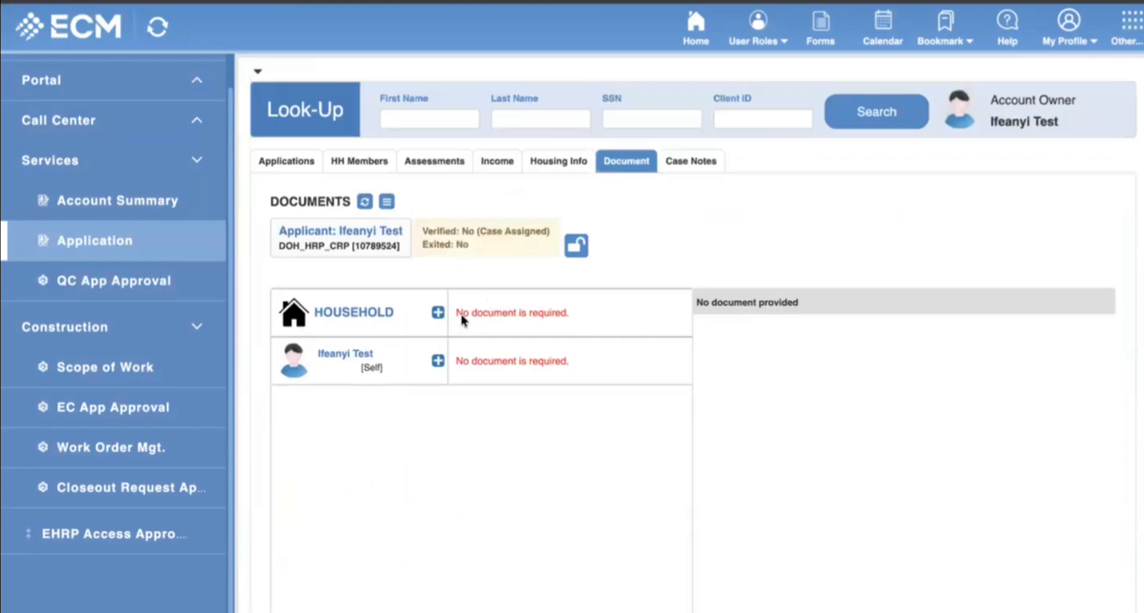
left_click_drag(462, 316, 568, 311)
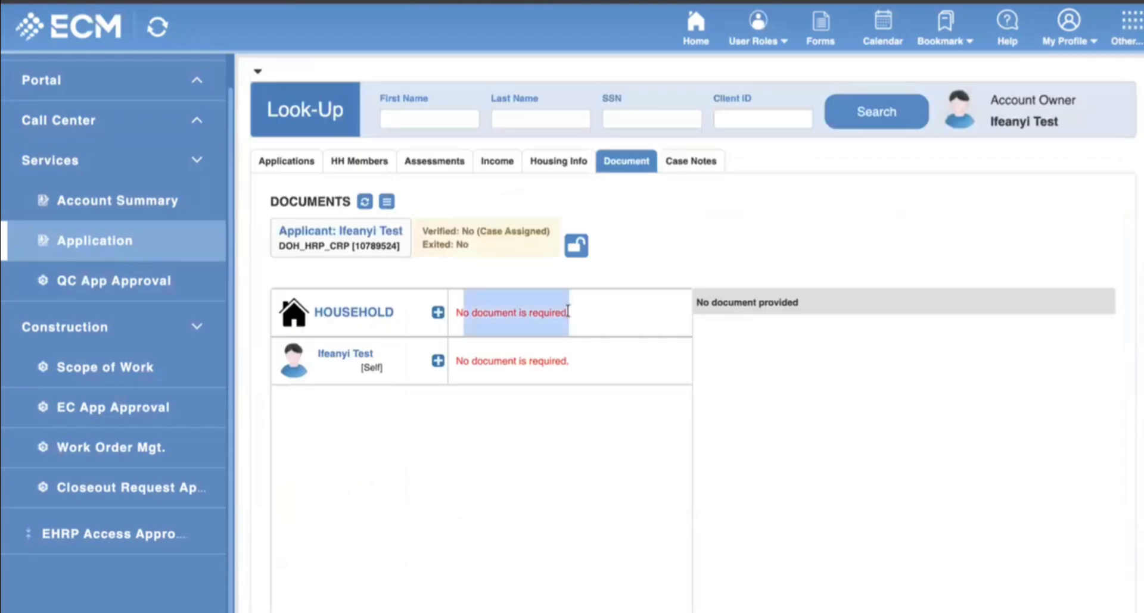
left_click(436, 314)
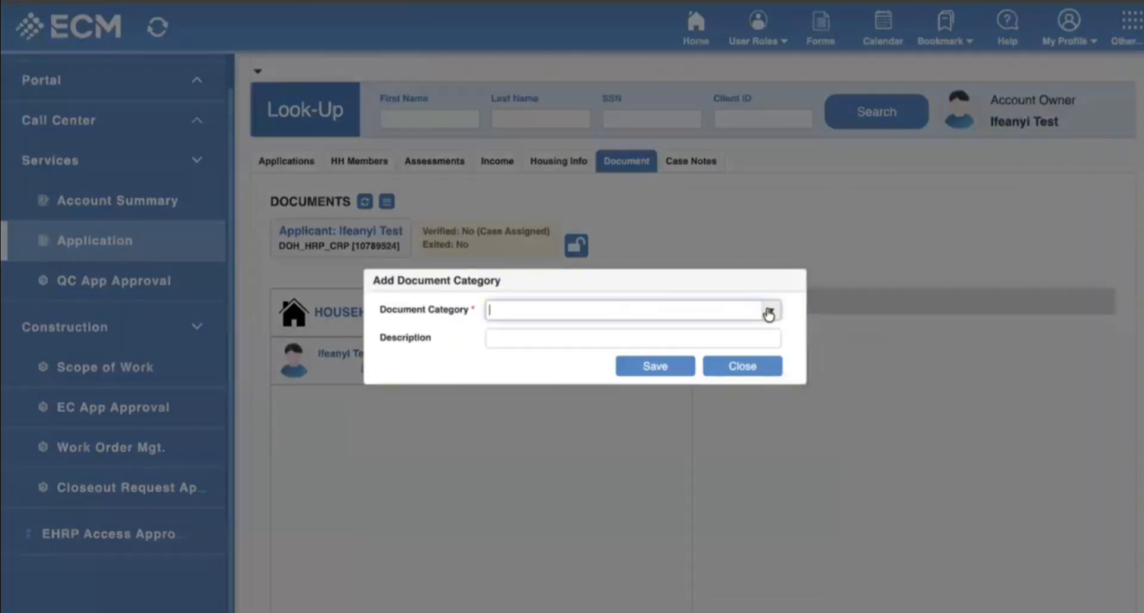
left_click(768, 311)
left_click(535, 331)
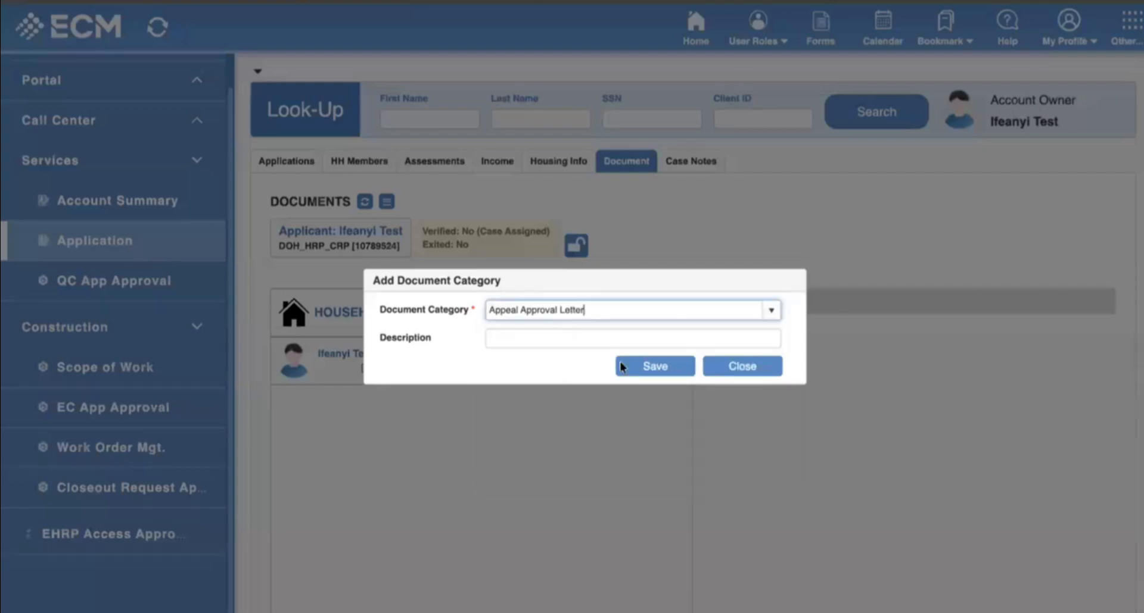
left_click(679, 375)
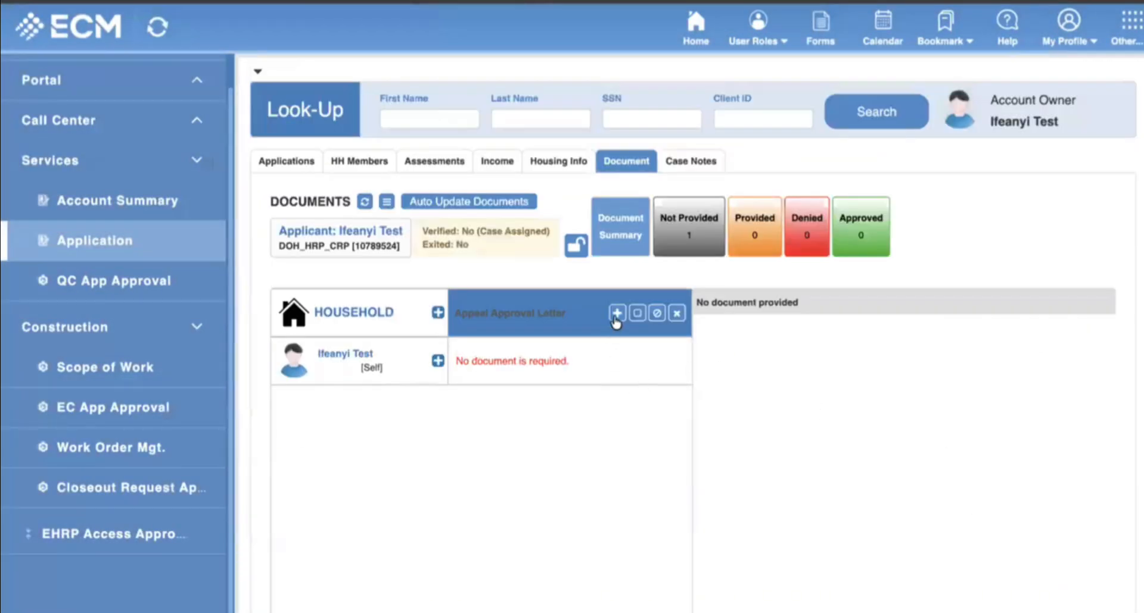
Upload the first invoice PDF from Downloads as the Appeal Approval Letter.
left_click(616, 314)
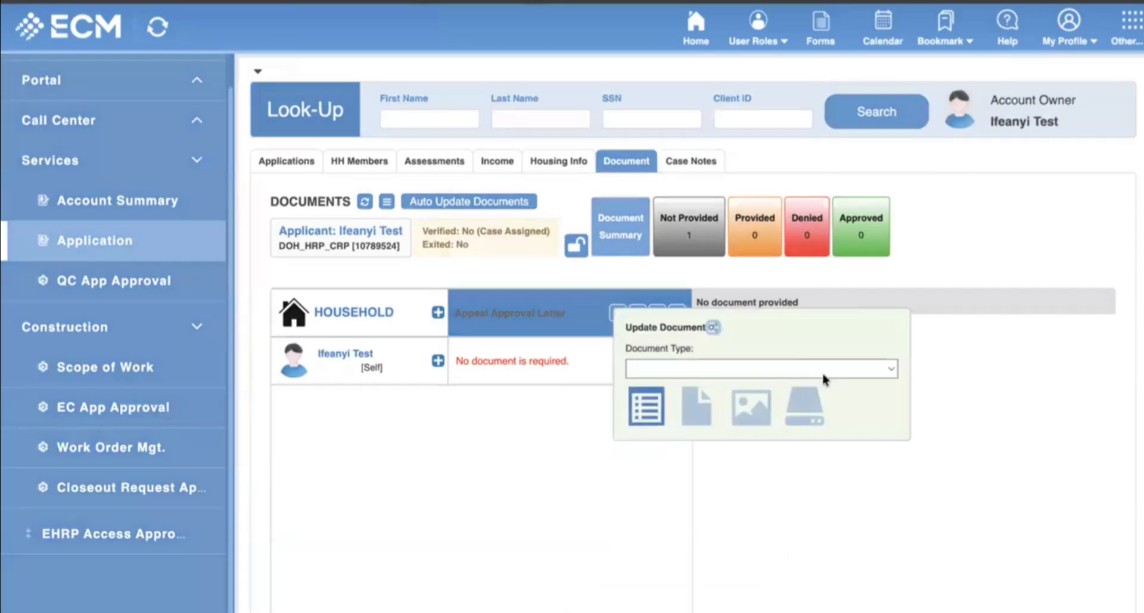
left_click(892, 373)
left_click(750, 390)
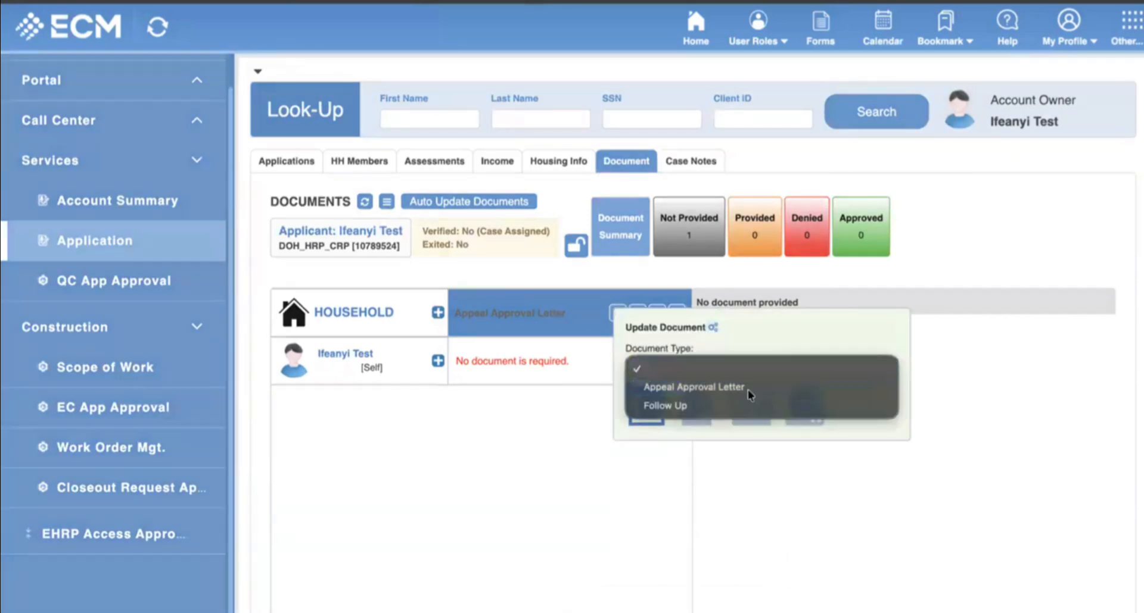
left_click(698, 420)
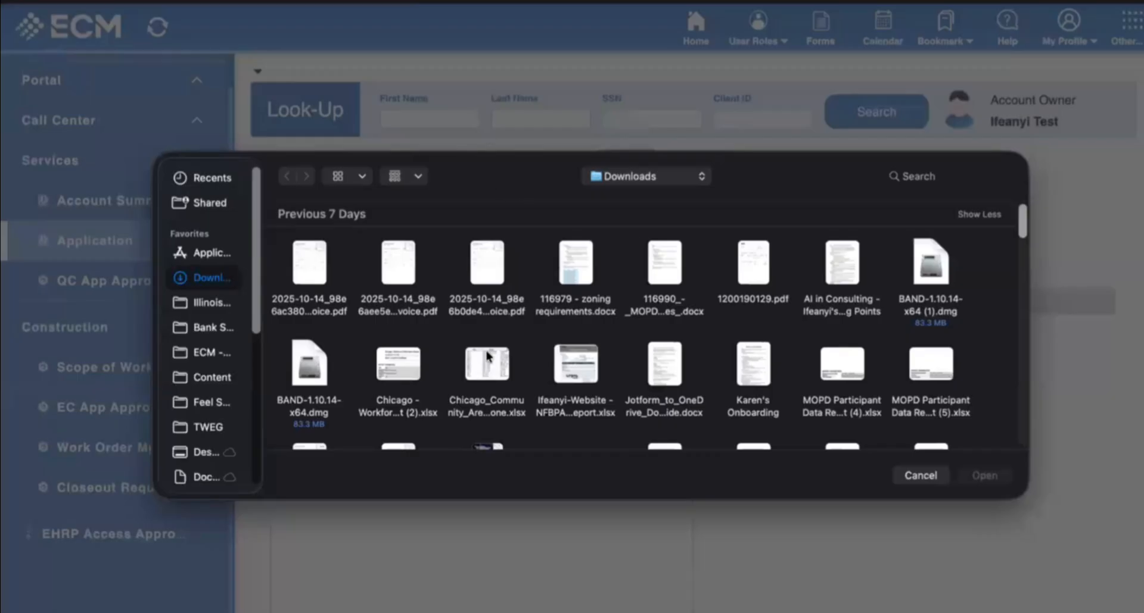
scroll(676, 352, "down", 3)
scroll(714, 405, "up", 3)
mouse_move(398, 272)
left_click(309, 262)
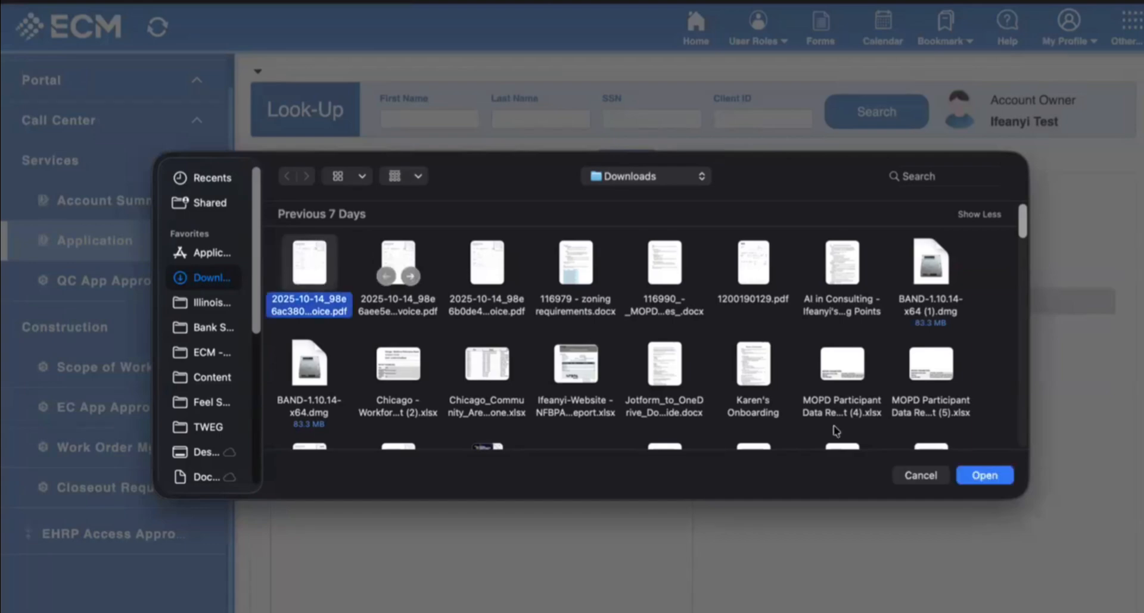
left_click(983, 476)
Delete the uploaded invoice PDF.
scroll(669, 434, "down", 3)
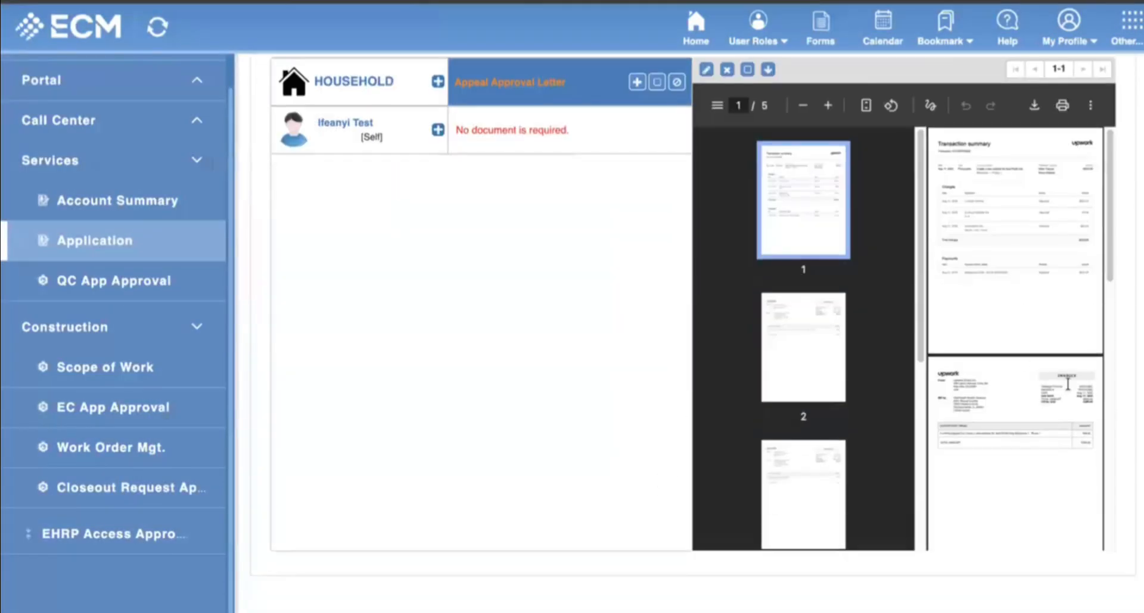
scroll(1067, 384, "down", 10)
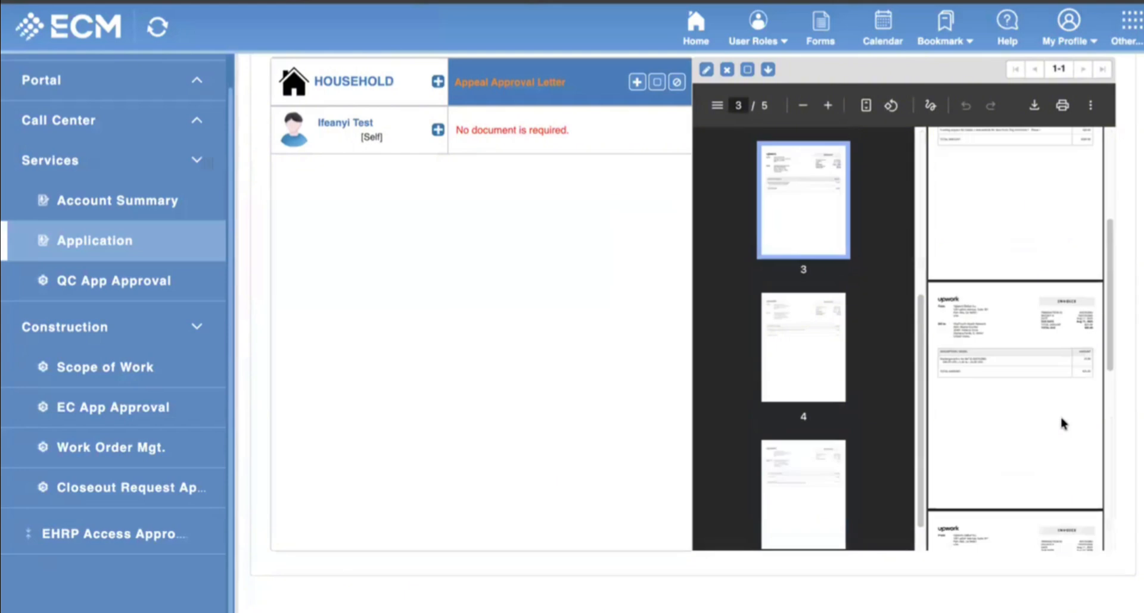
scroll(1061, 423, "up", 15)
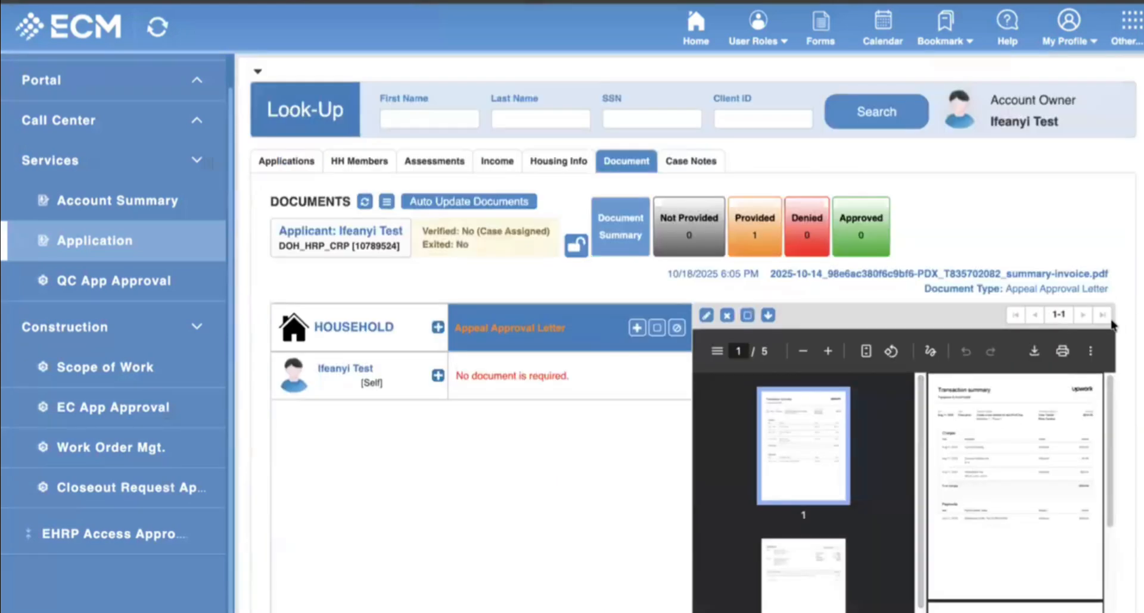
left_click(725, 316)
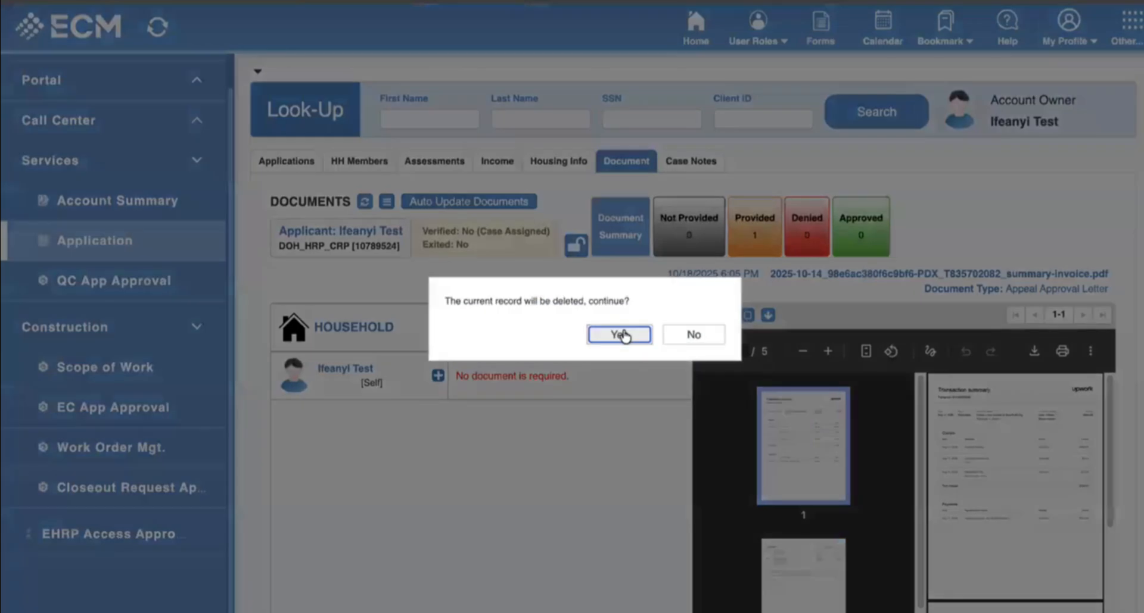
left_click(619, 335)
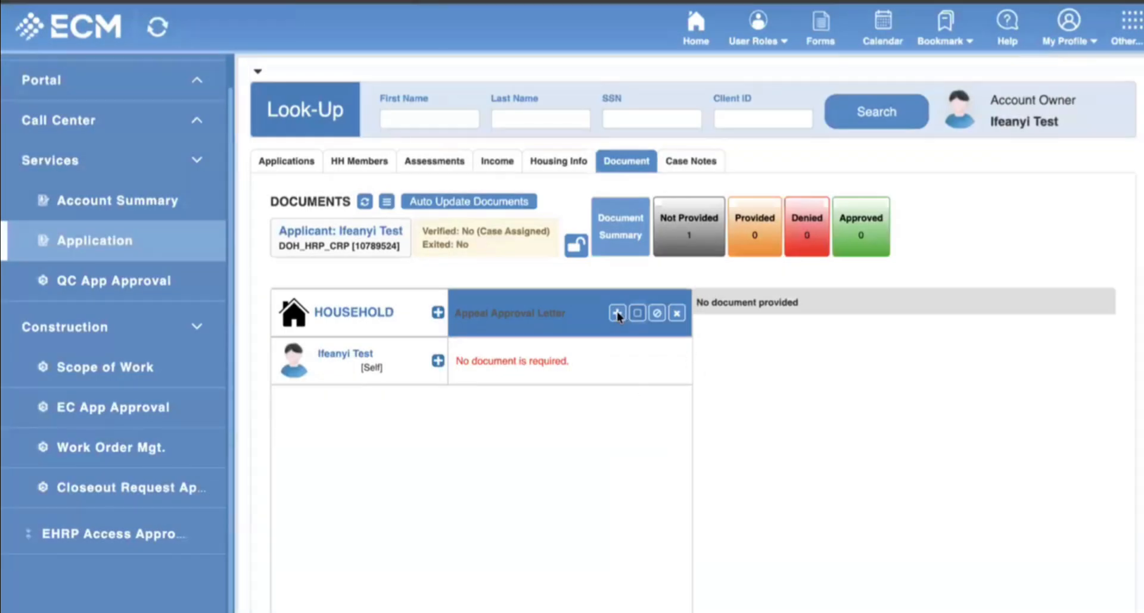
Upload the AI in Consulting talking points file as the Appeal Approval Letter.
left_click(634, 316)
left_click(880, 368)
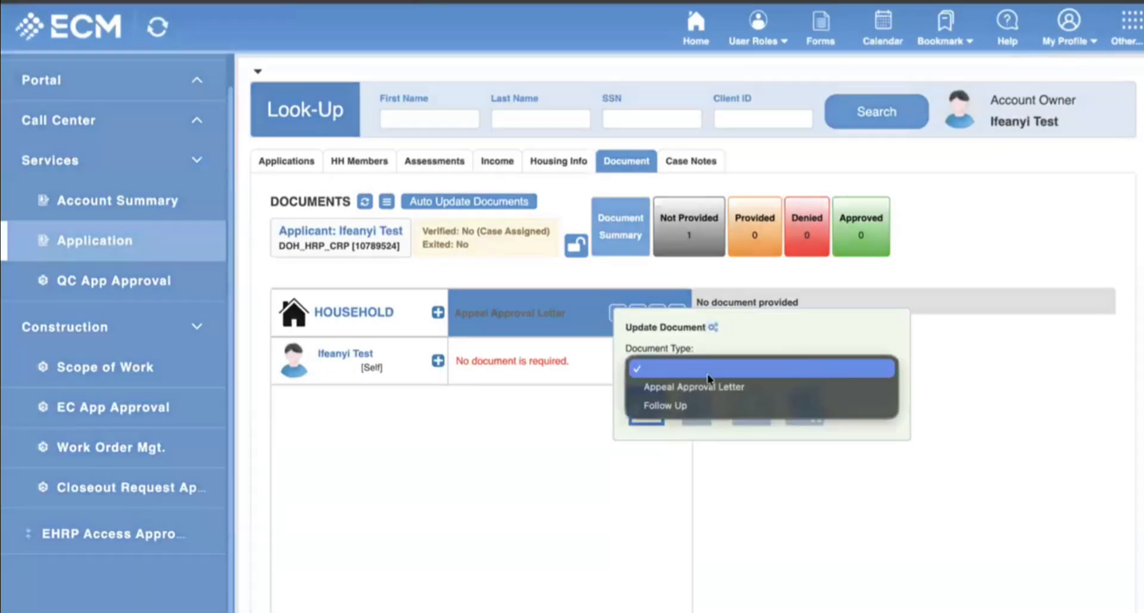
left_click(709, 387)
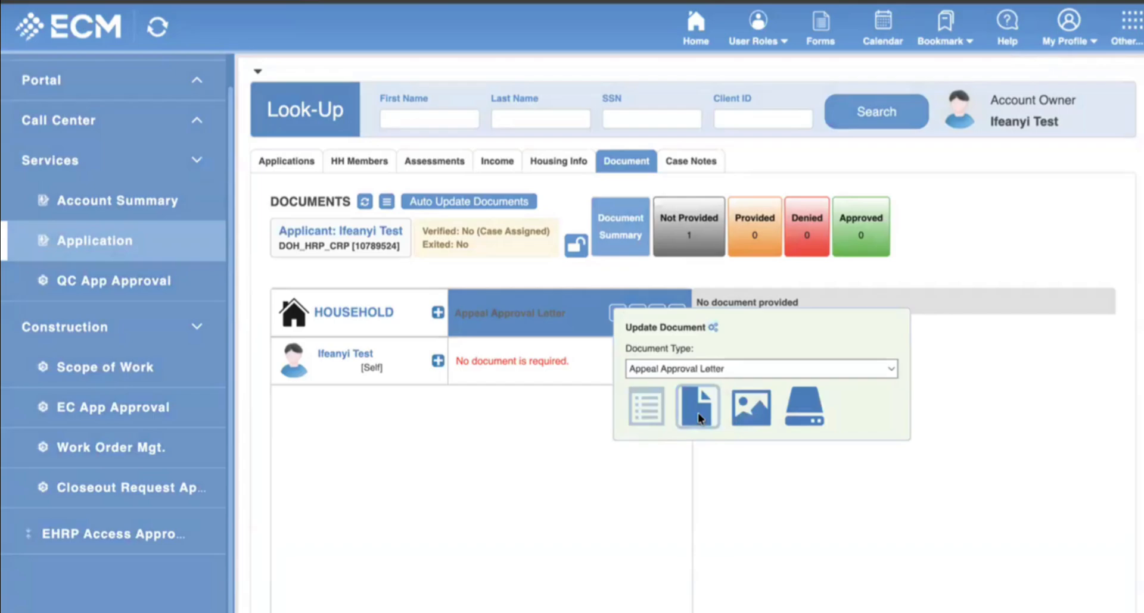
left_click(698, 416)
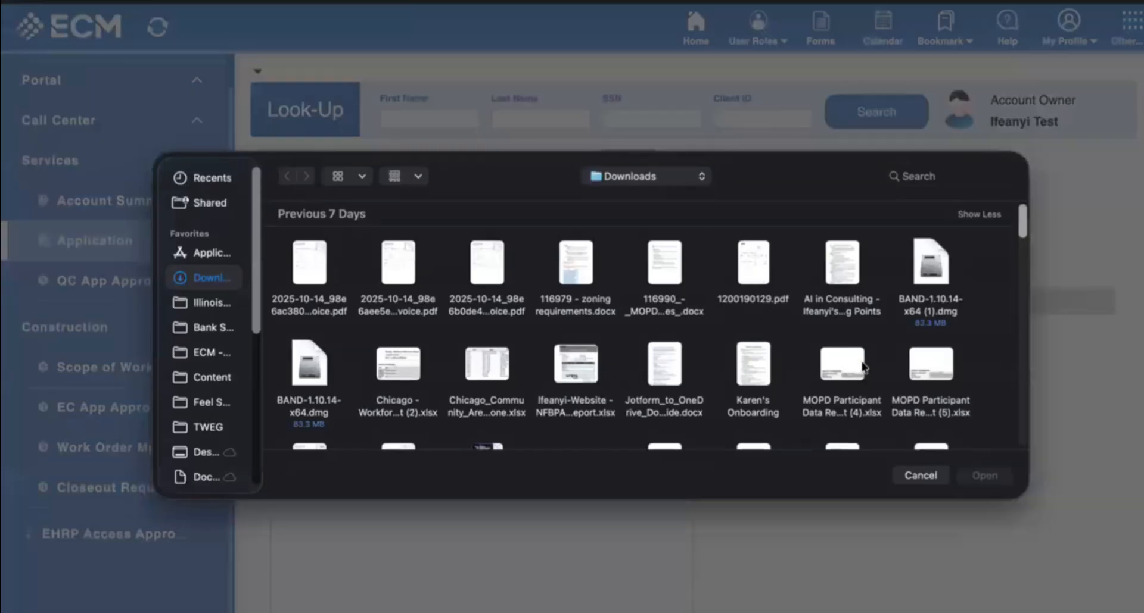
scroll(863, 367, "down", 1)
left_click(846, 265)
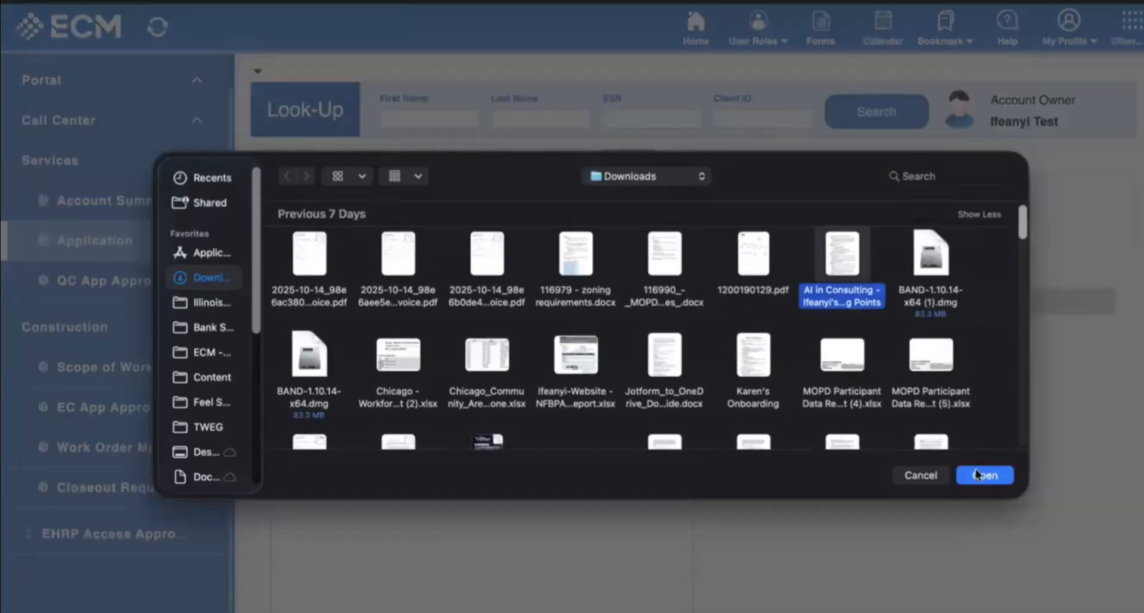
left_click(982, 476)
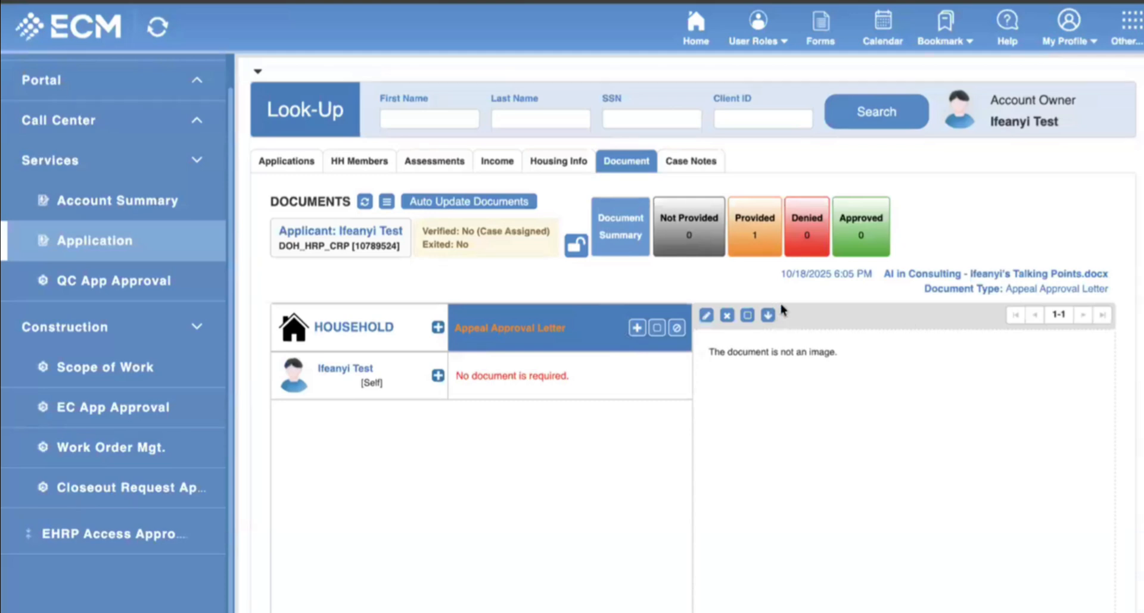
scroll(777, 309, "down", 3)
left_click_drag(771, 167, 889, 205)
left_click(835, 194)
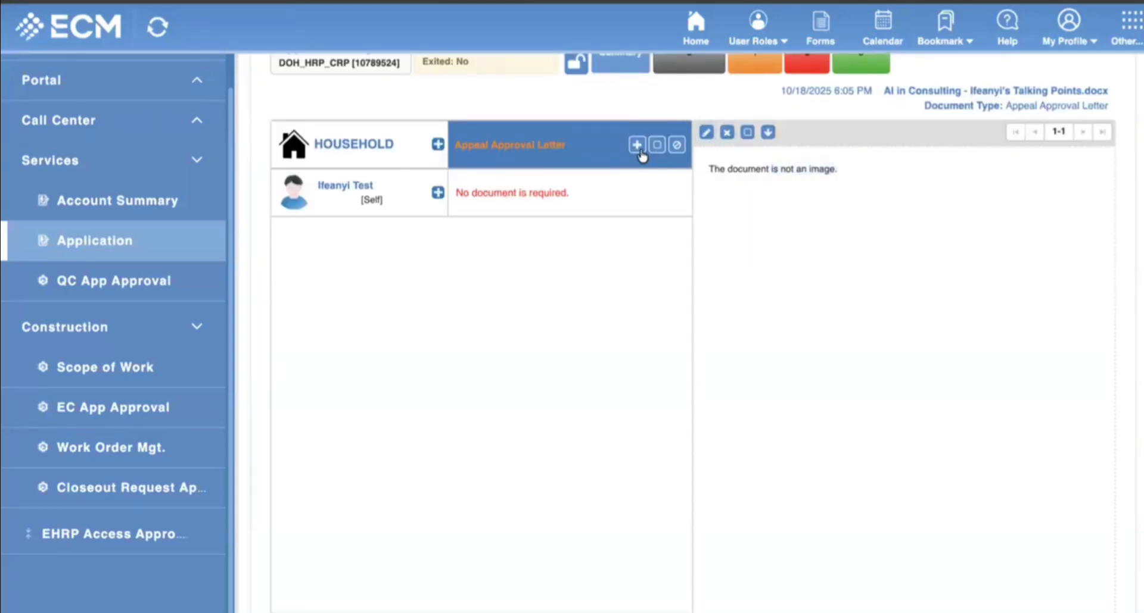
scroll(631, 173, "up", 1)
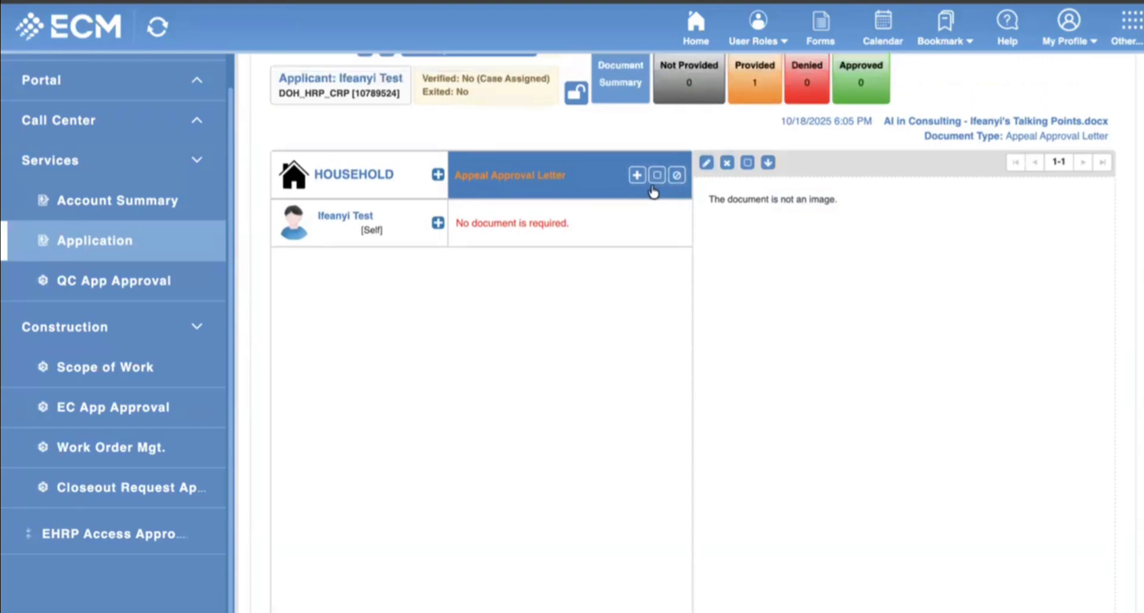
Add '116979 - zoning requirements.docx' as another Appeal Approval Letter file.
left_click(637, 174)
left_click(881, 232)
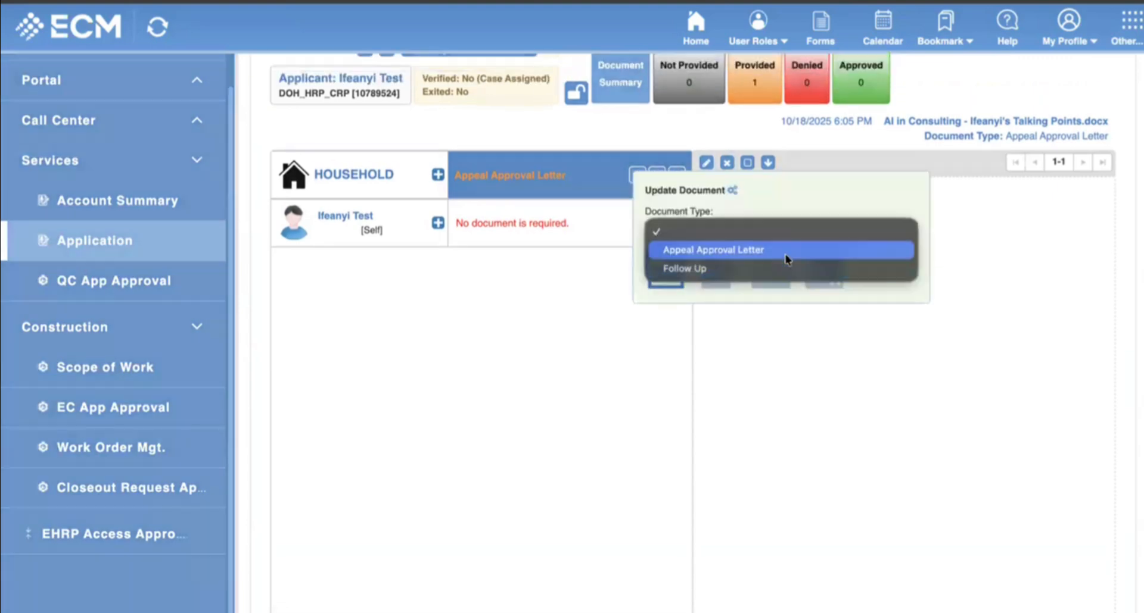
left_click(770, 251)
left_click(716, 269)
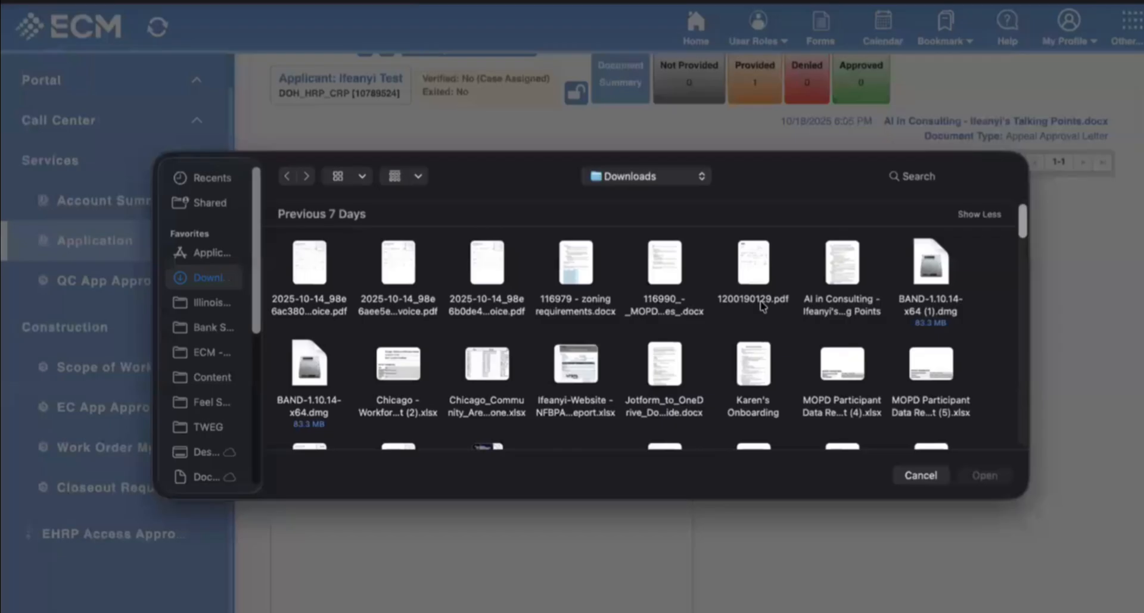
scroll(515, 347, "down", 3)
scroll(524, 345, "down", 2)
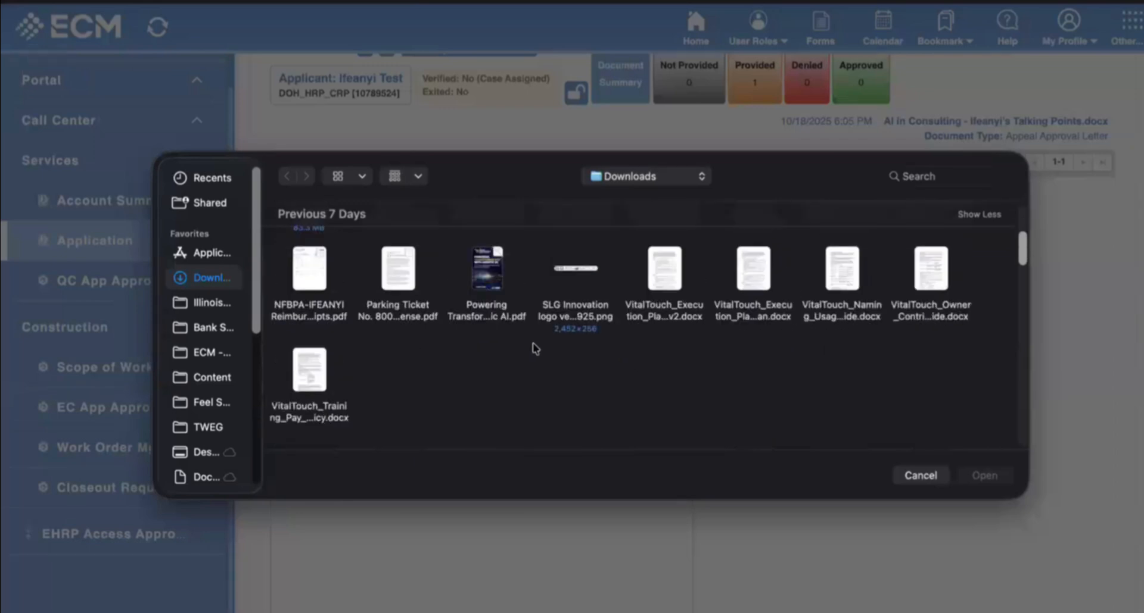
scroll(557, 360, "up", 5)
left_click(585, 283)
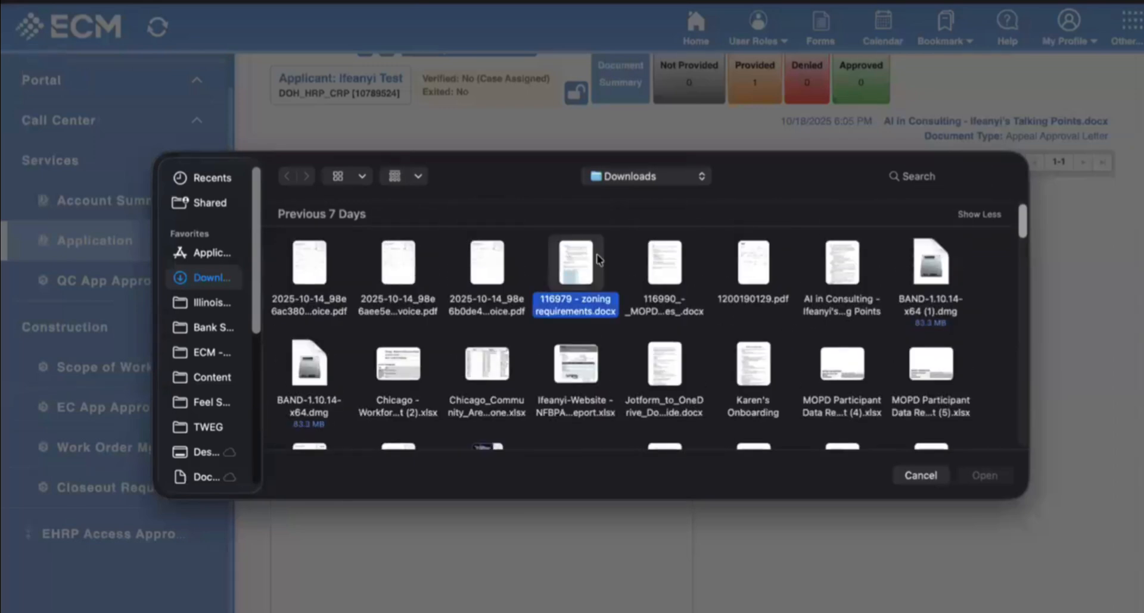
left_click(984, 475)
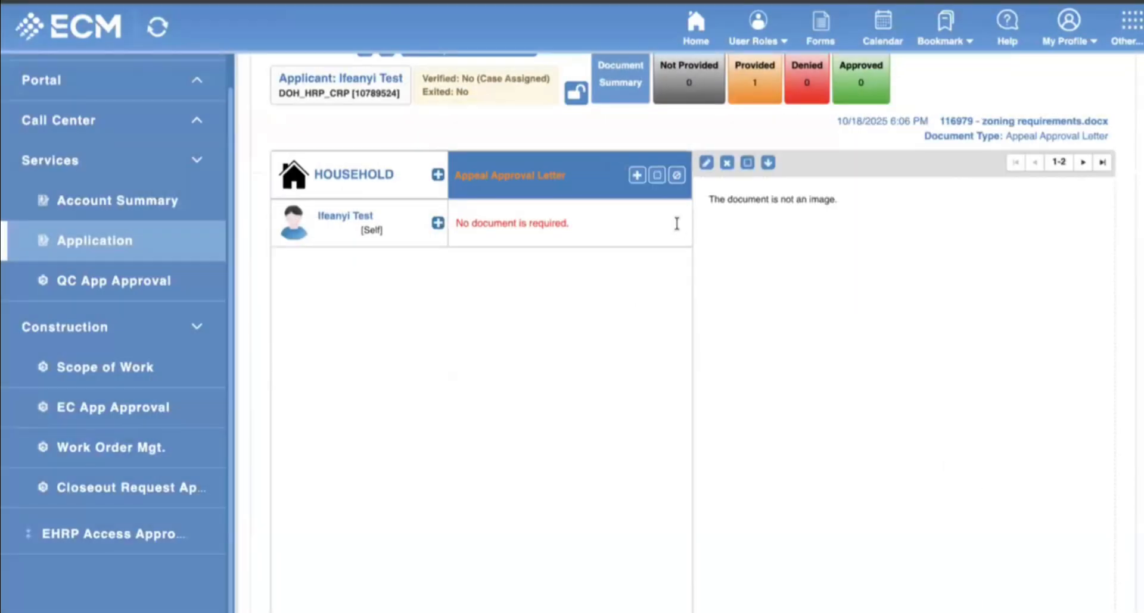
Review the uploaded documents, then add the summary invoice PDF as another letter file.
left_click(1083, 162)
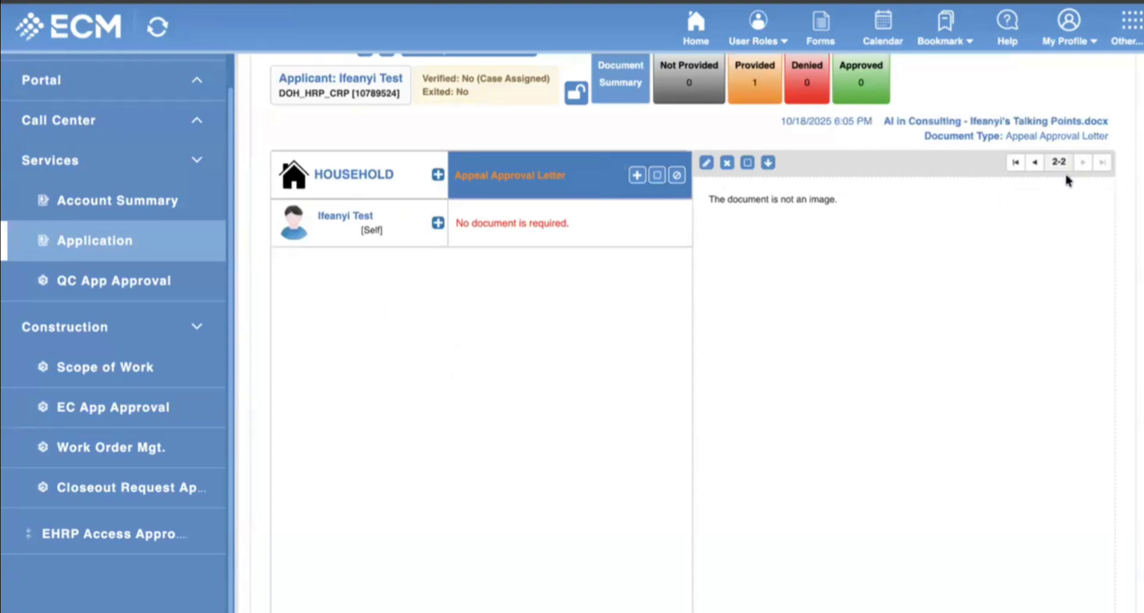
left_click(1034, 162)
left_click(1083, 162)
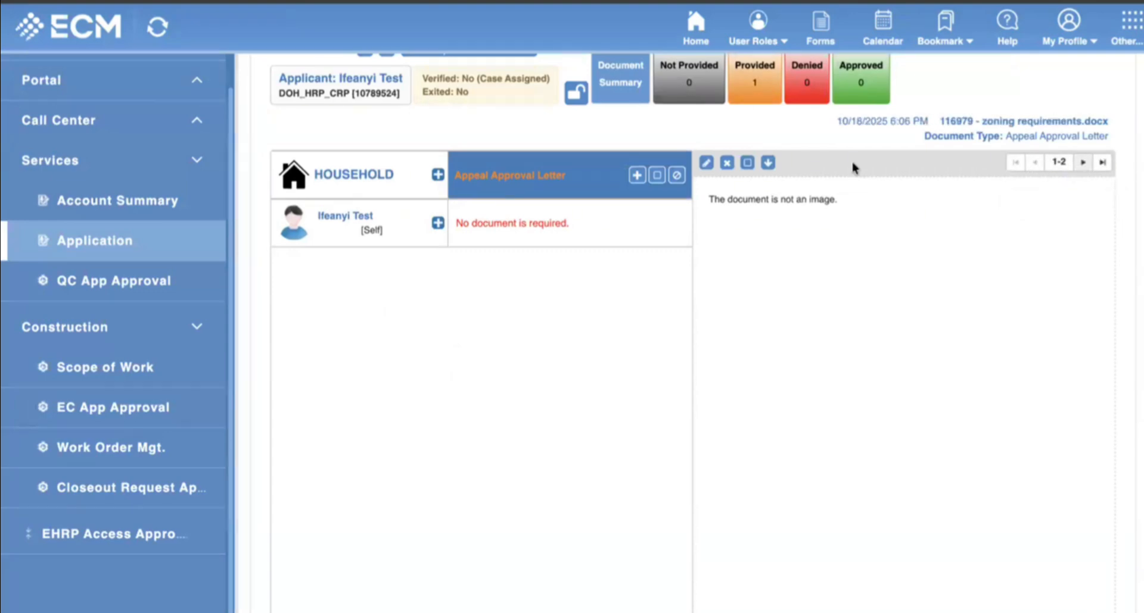
left_click(637, 175)
left_click(782, 234)
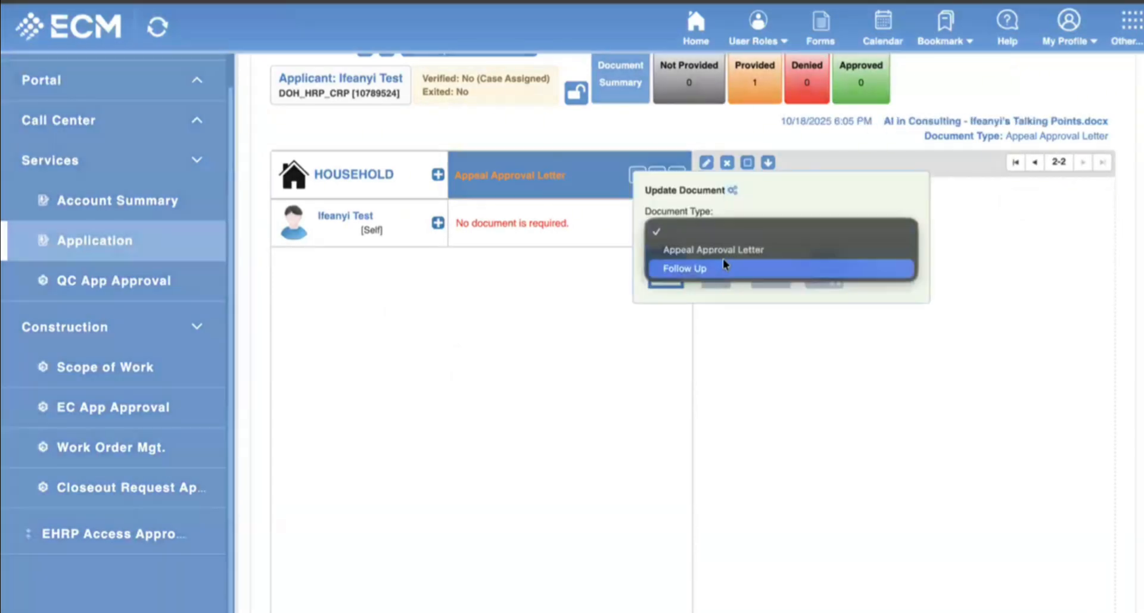
left_click(724, 248)
left_click(717, 273)
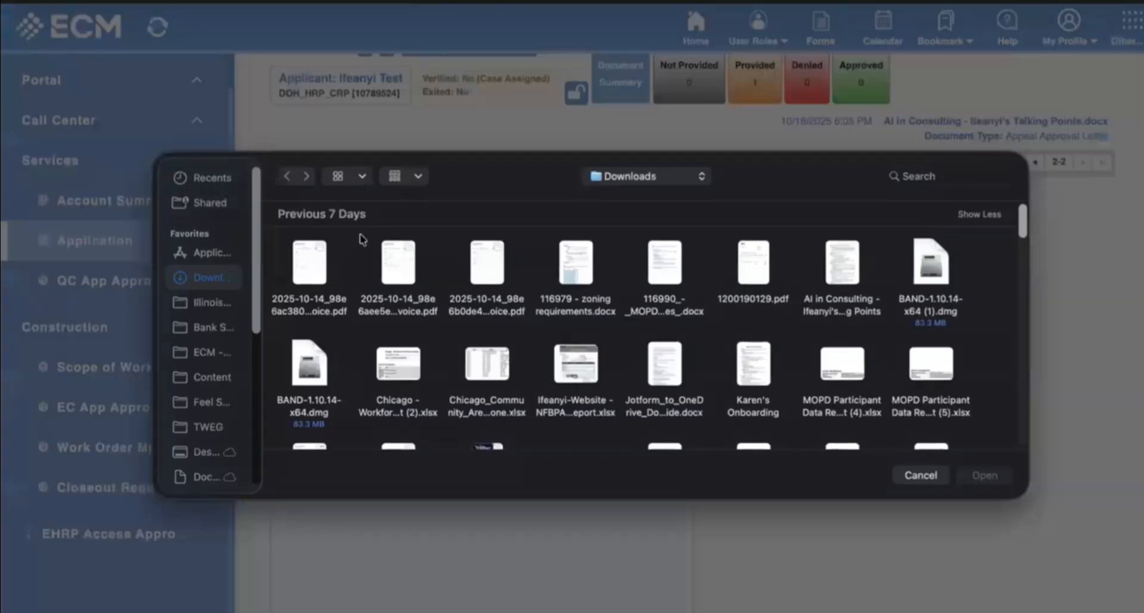
left_click(398, 265)
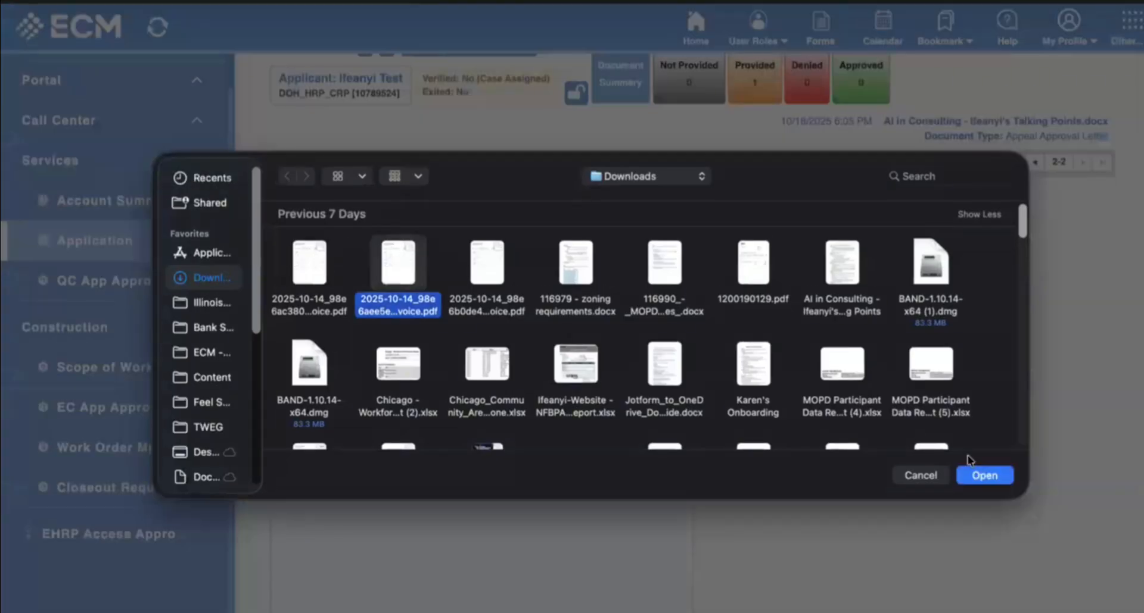
left_click(990, 482)
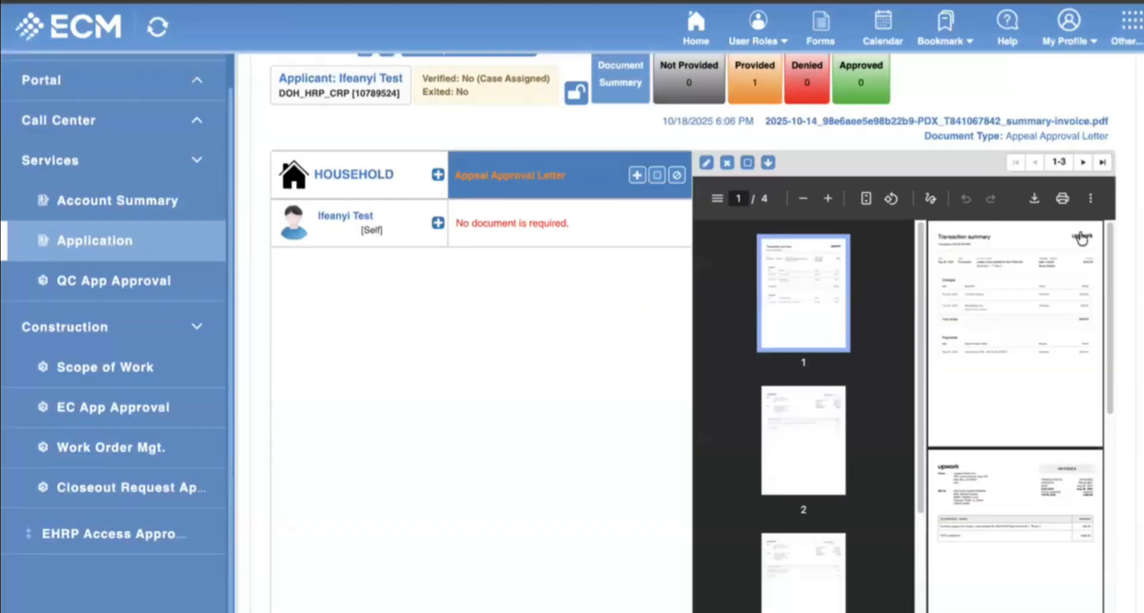
left_click(1082, 162)
Return to the invoice PDF and lock the documents so verification reads Case Reviewed.
left_click(1034, 162)
scroll(530, 285, "up", 3)
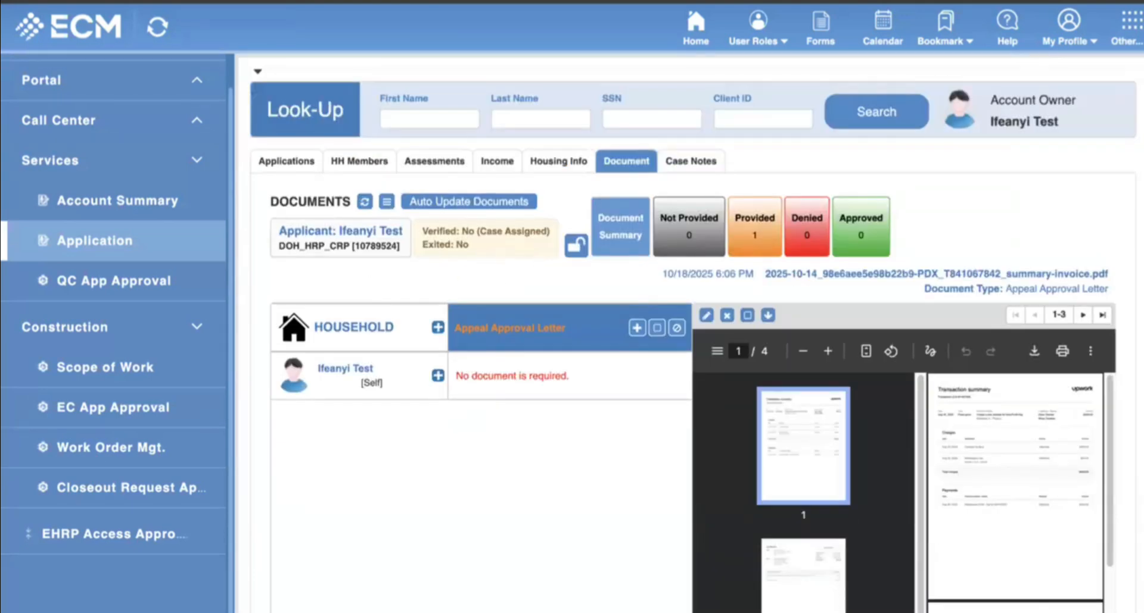
left_click(577, 253)
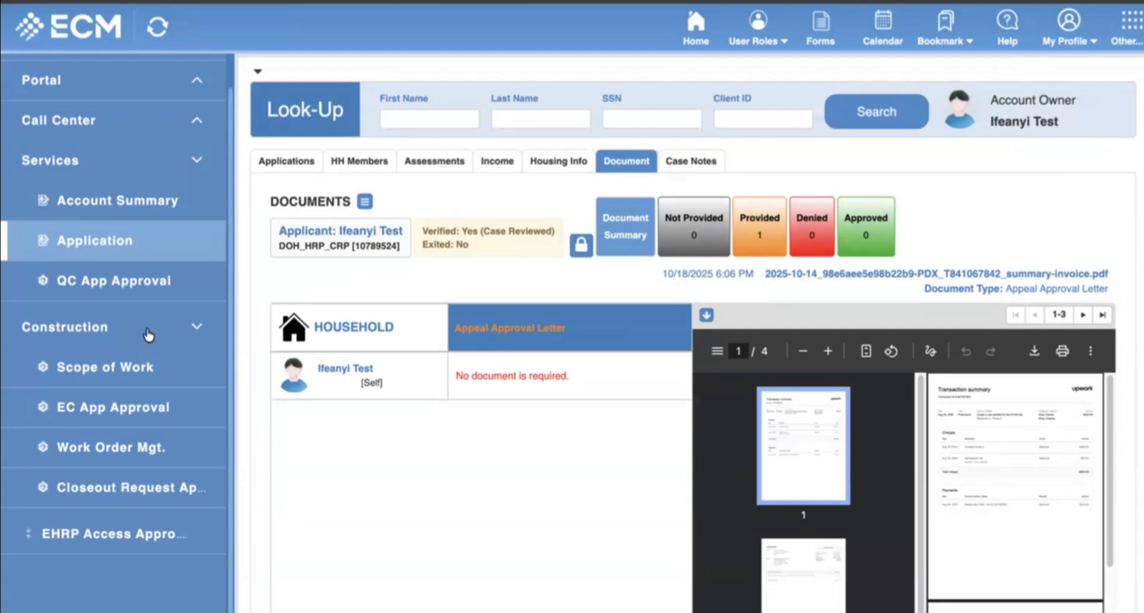
Search the QC Approval List for Pending status and locate the applicant's DOH_HRP_CRP application.
left_click(126, 284)
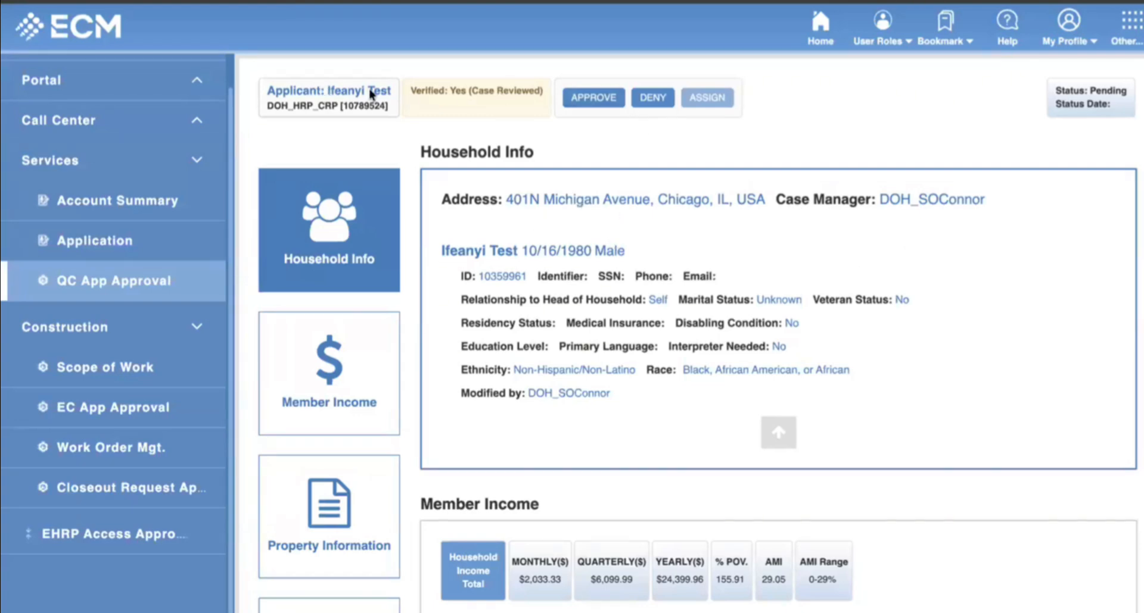
left_click_drag(370, 94, 572, 97)
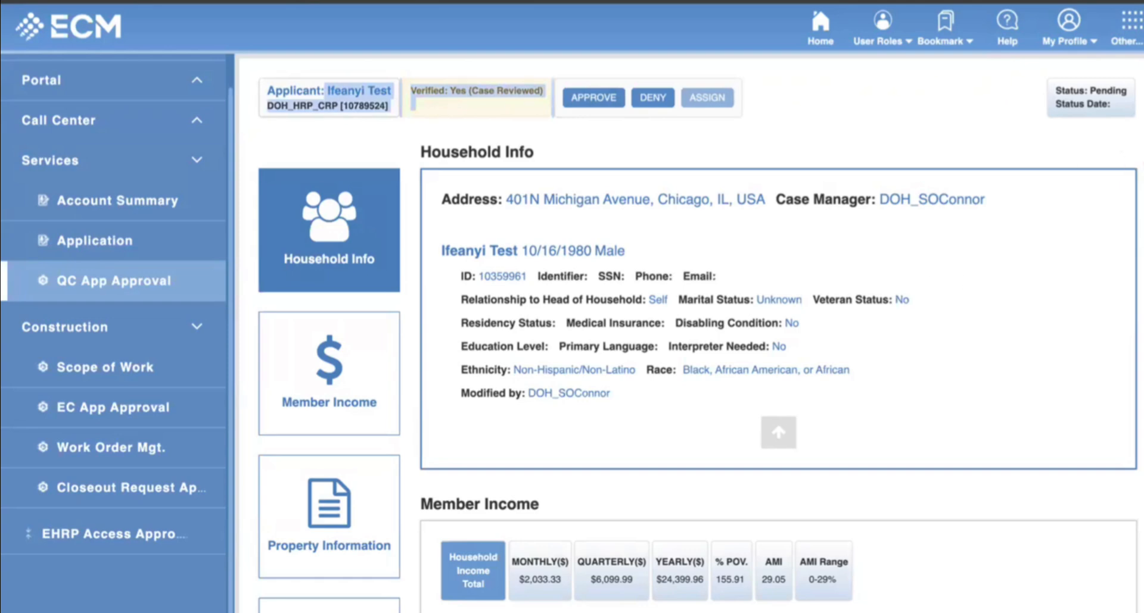
left_click(1140, 179)
left_click(630, 142)
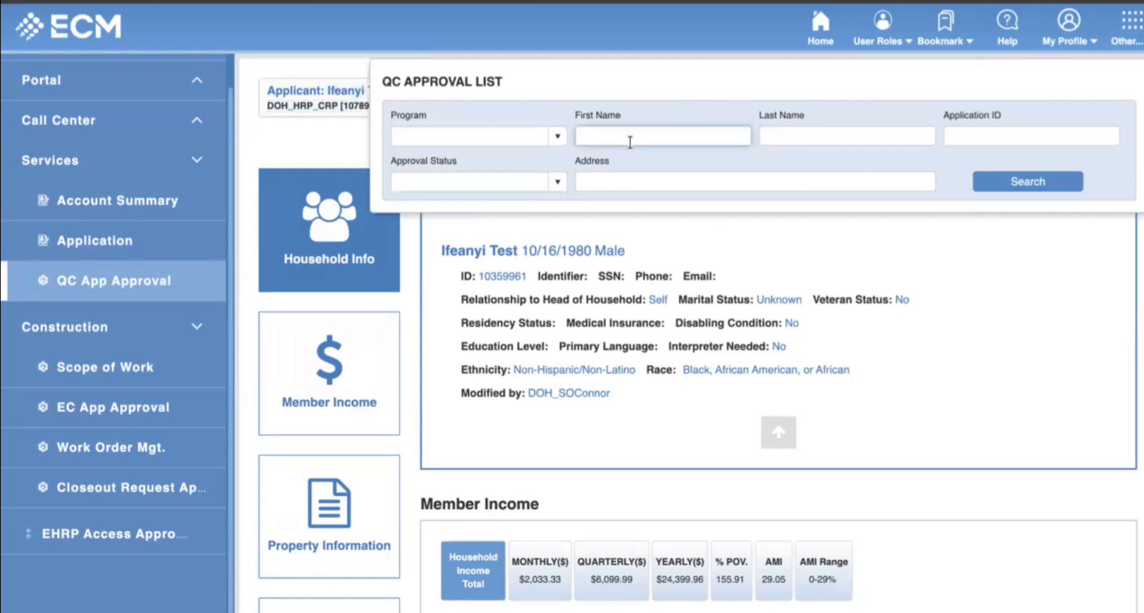
left_click(862, 126)
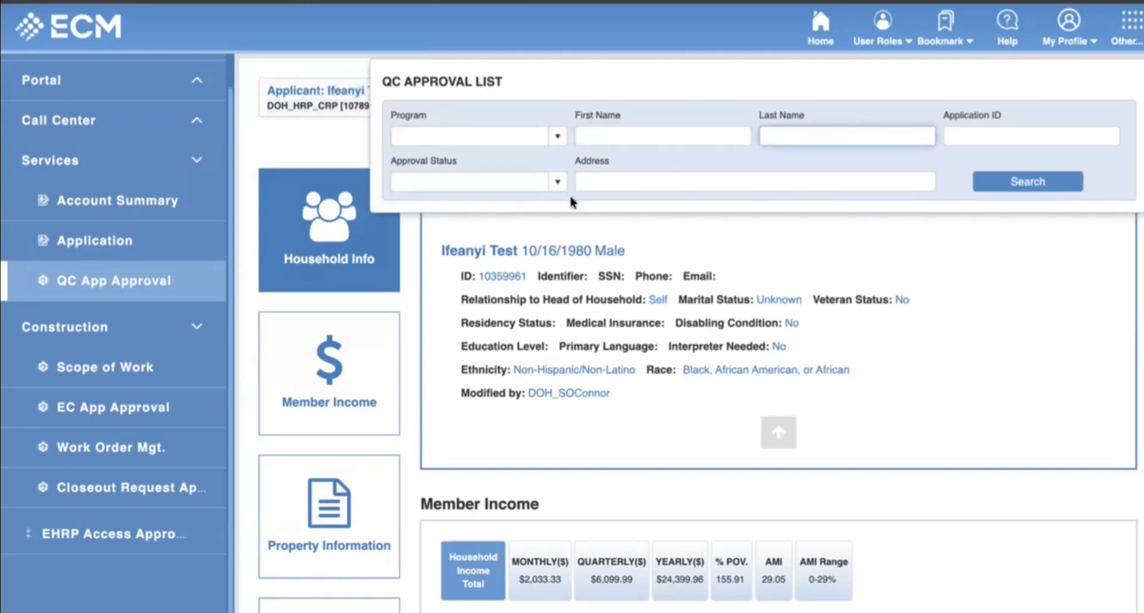
left_click(616, 179)
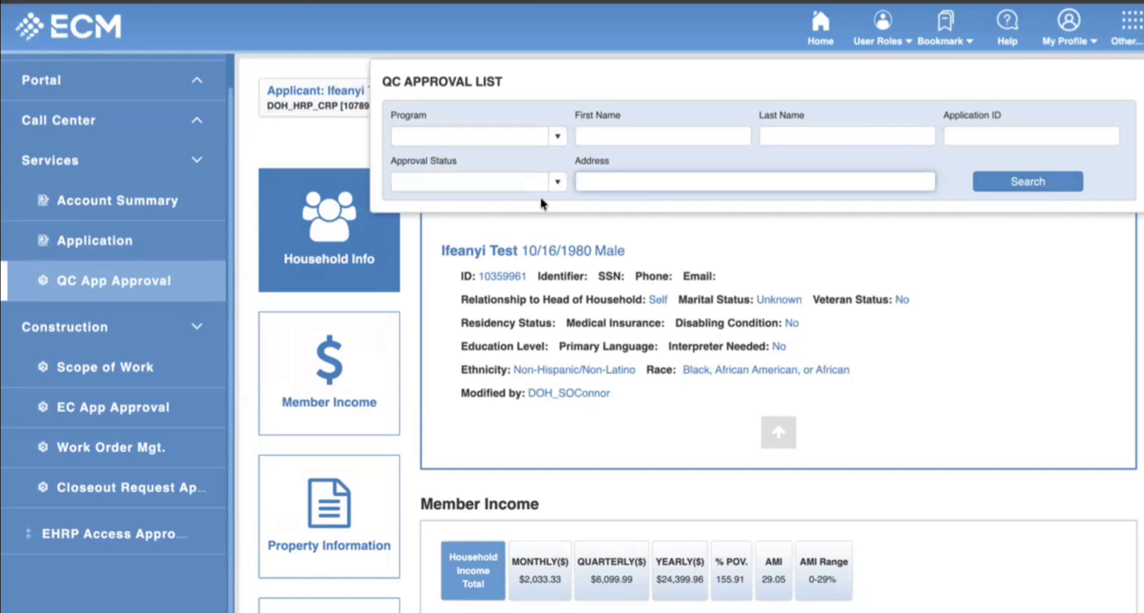
left_click(557, 183)
left_click(442, 204)
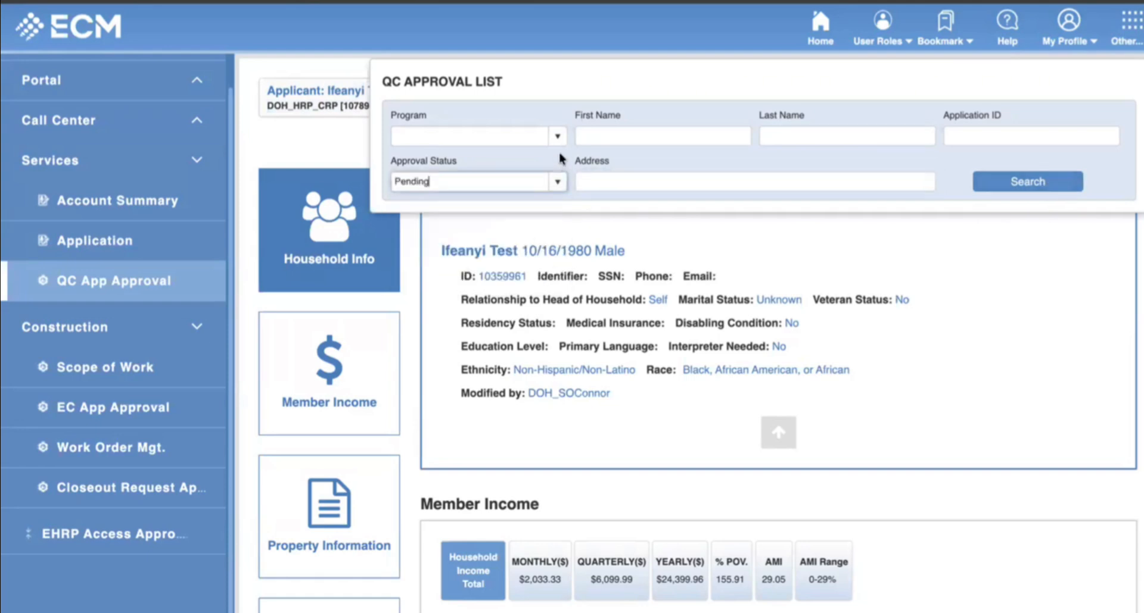
left_click(1028, 183)
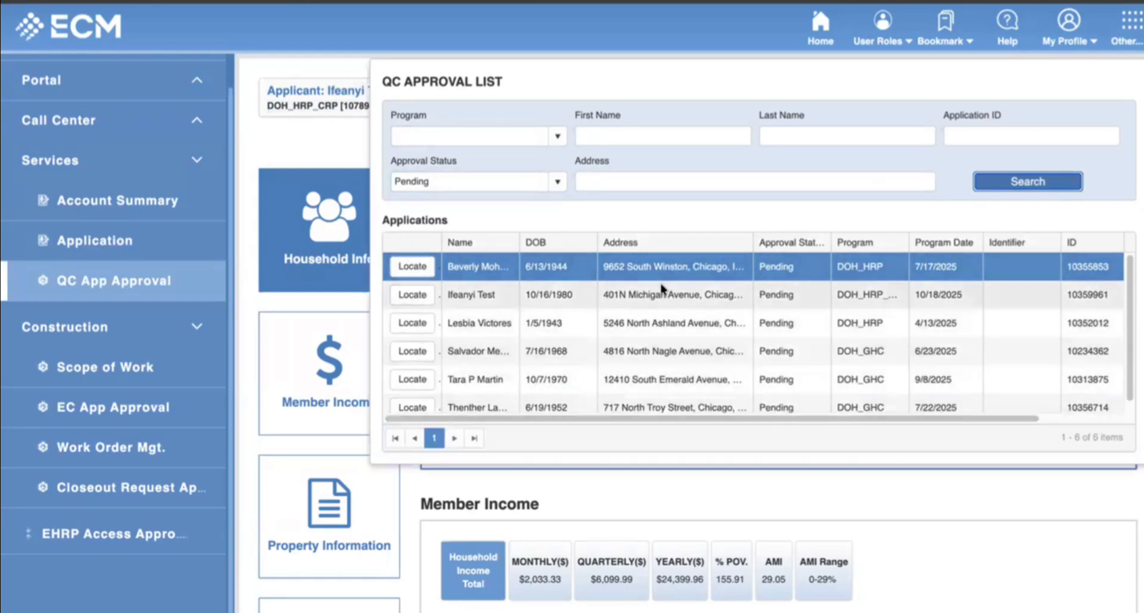
left_click(419, 301)
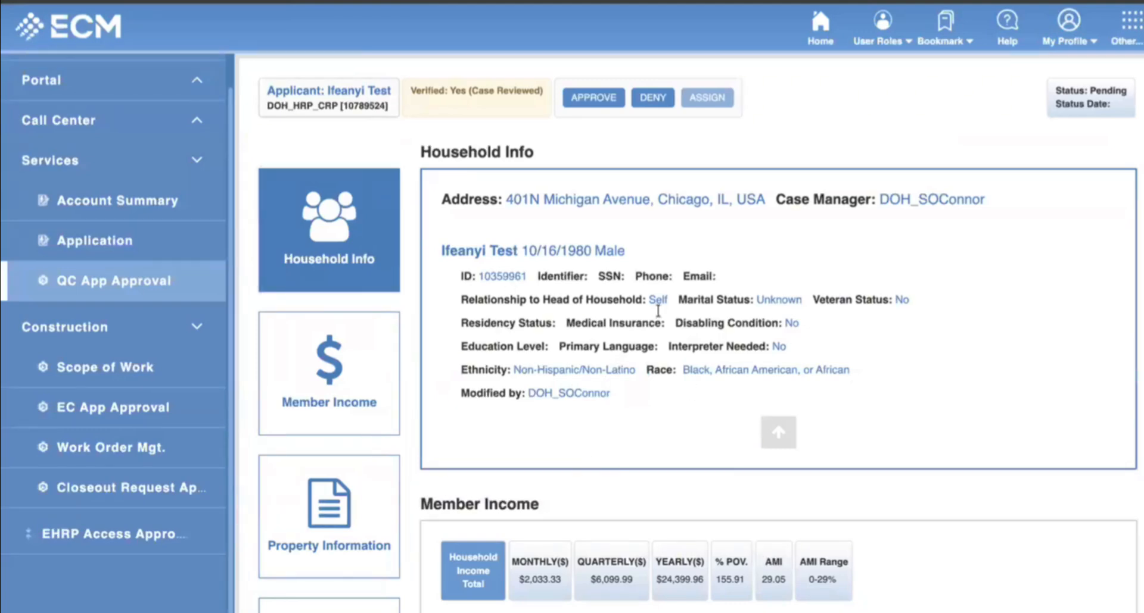
scroll(593, 172, "down", 1)
scroll(525, 311, "up", 1)
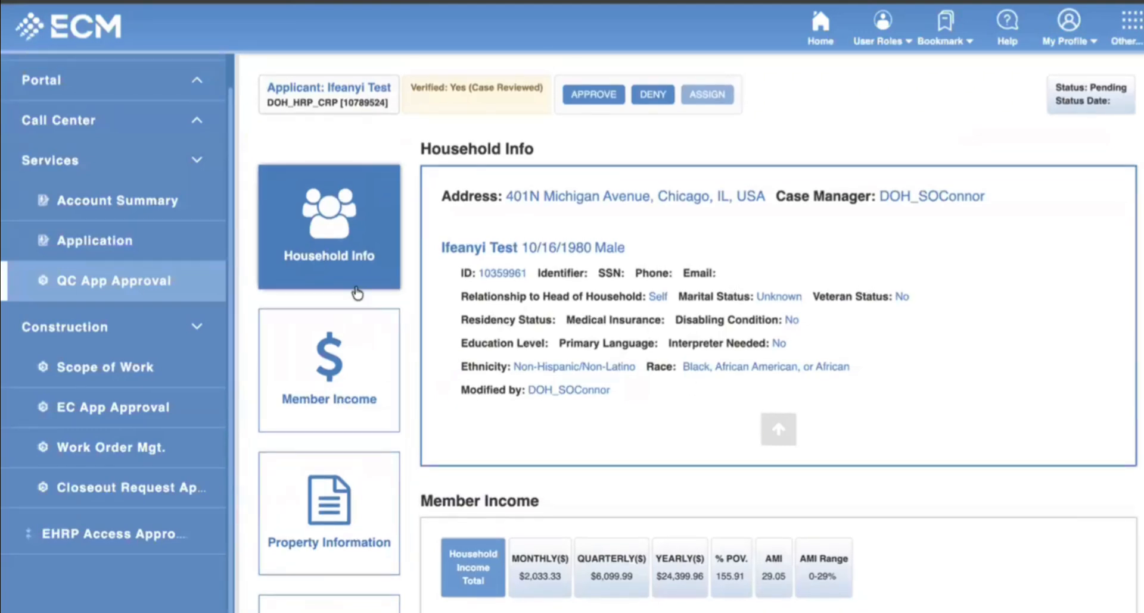
left_click(349, 393)
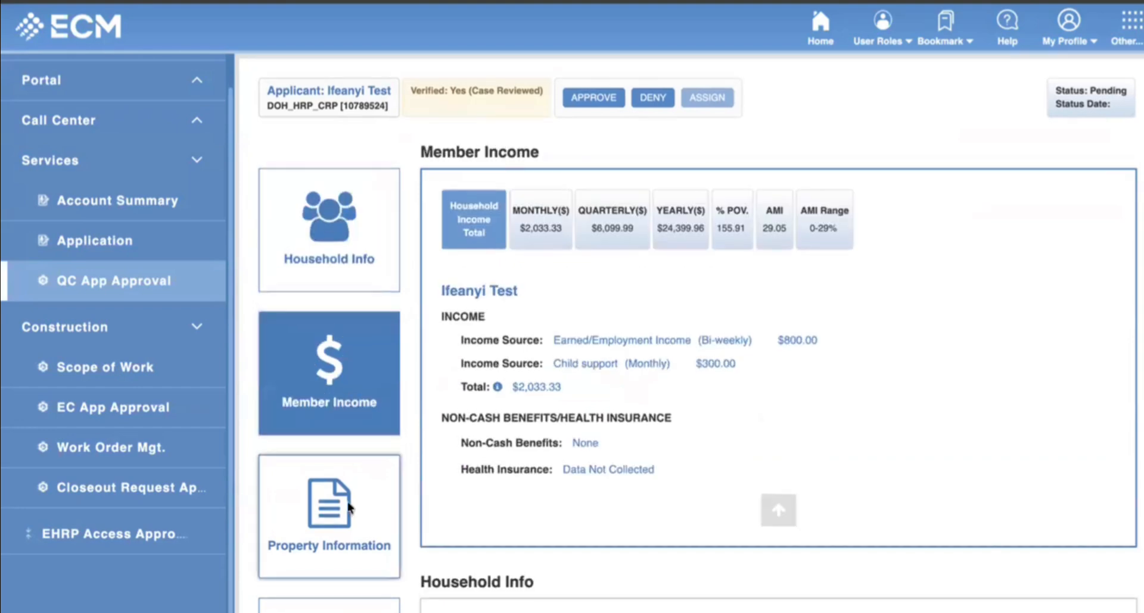
left_click(351, 501)
scroll(352, 501, "down", 1)
scroll(342, 456, "down", 4)
left_click(370, 396)
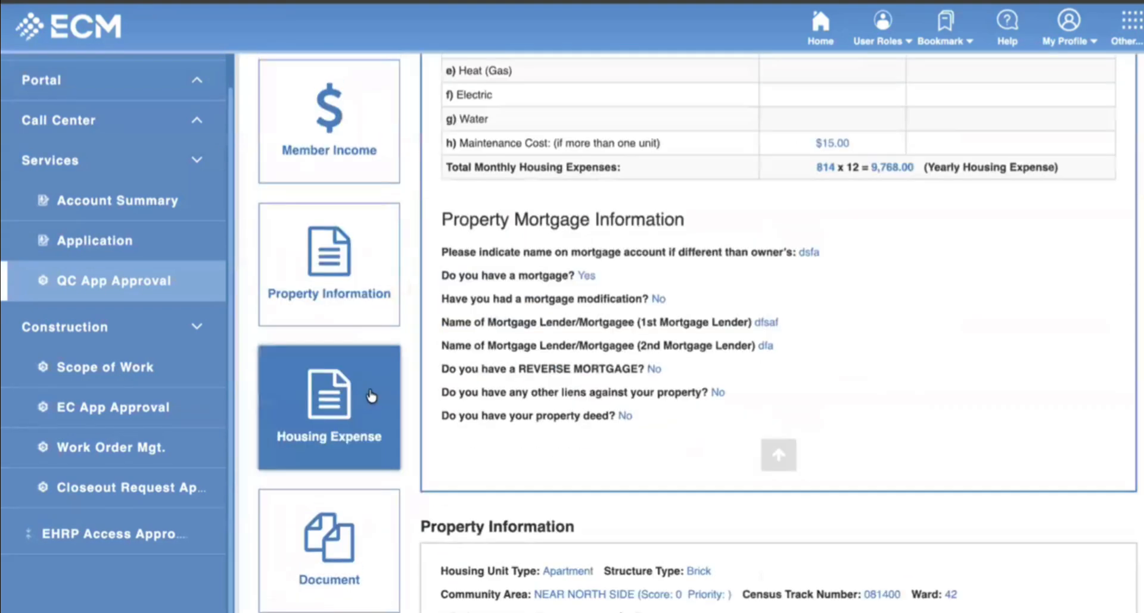
scroll(369, 327, "down", 10)
scroll(368, 329, "down", 1)
scroll(365, 364, "up", 12)
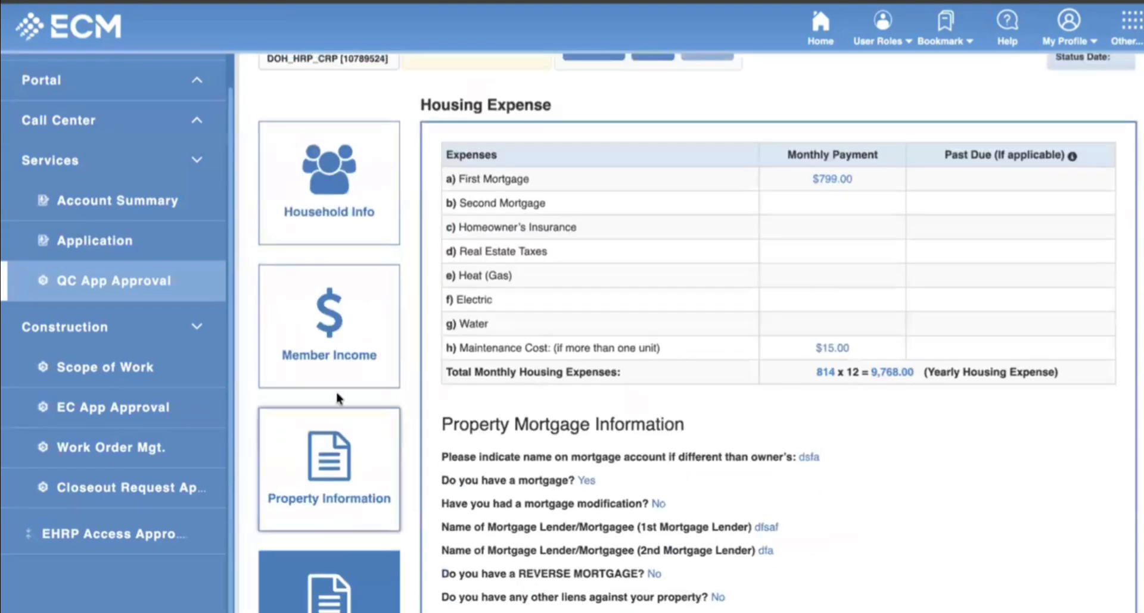
scroll(337, 399, "down", 7)
left_click(333, 335)
scroll(335, 335, "up", 8)
left_click(394, 279)
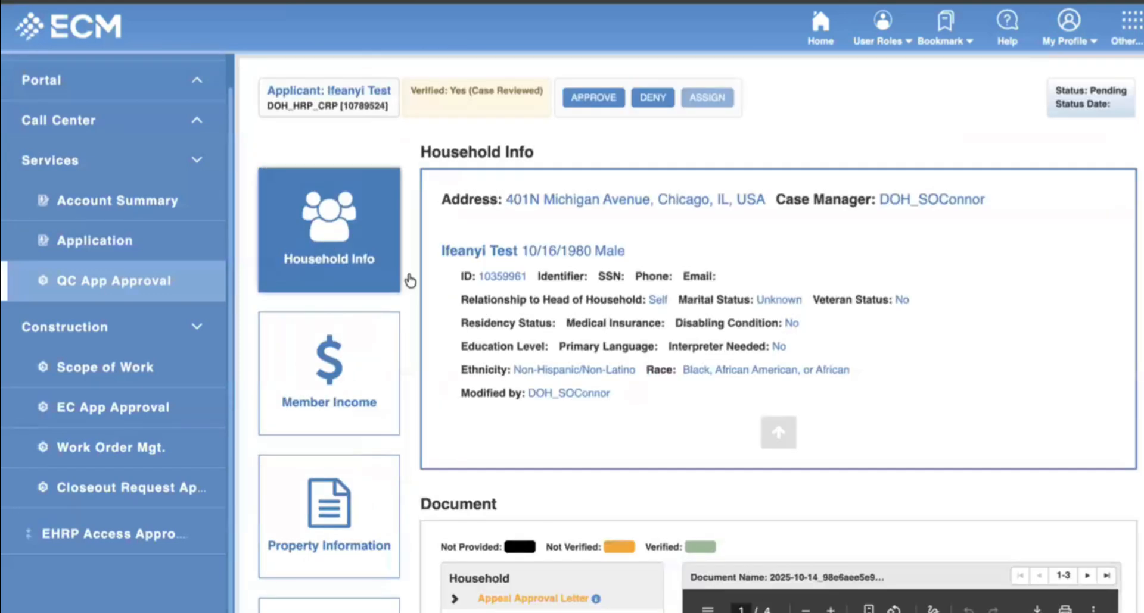
scroll(673, 367, "down", 10)
scroll(648, 374, "up", 10)
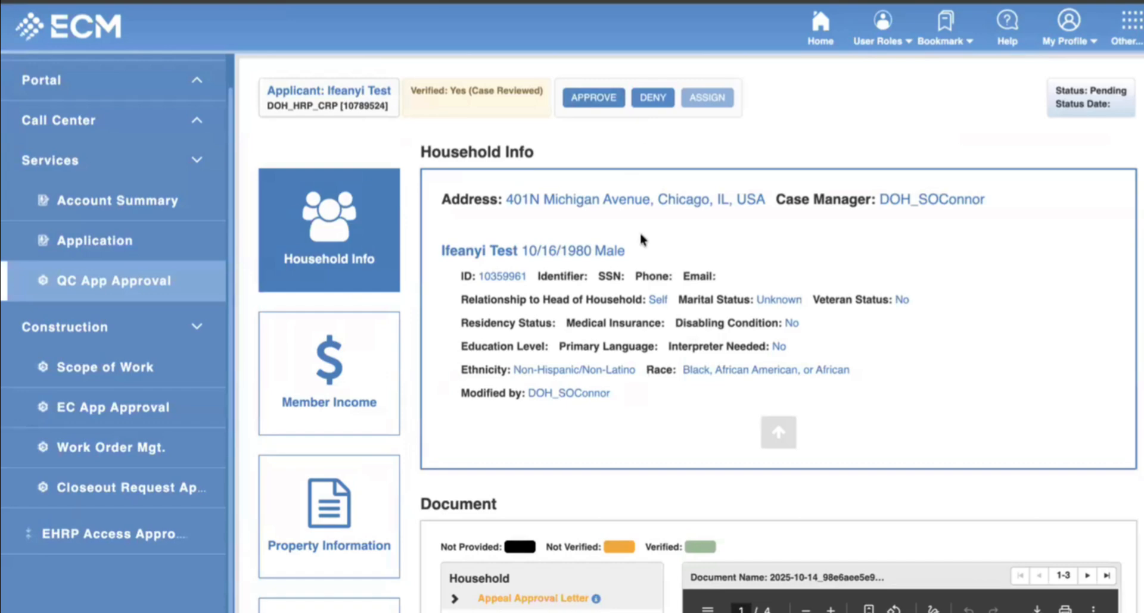
Deny the application for Illegal Unit Conversion with comment 'Missing a document - LIEN', allowing resubmission.
left_click(654, 101)
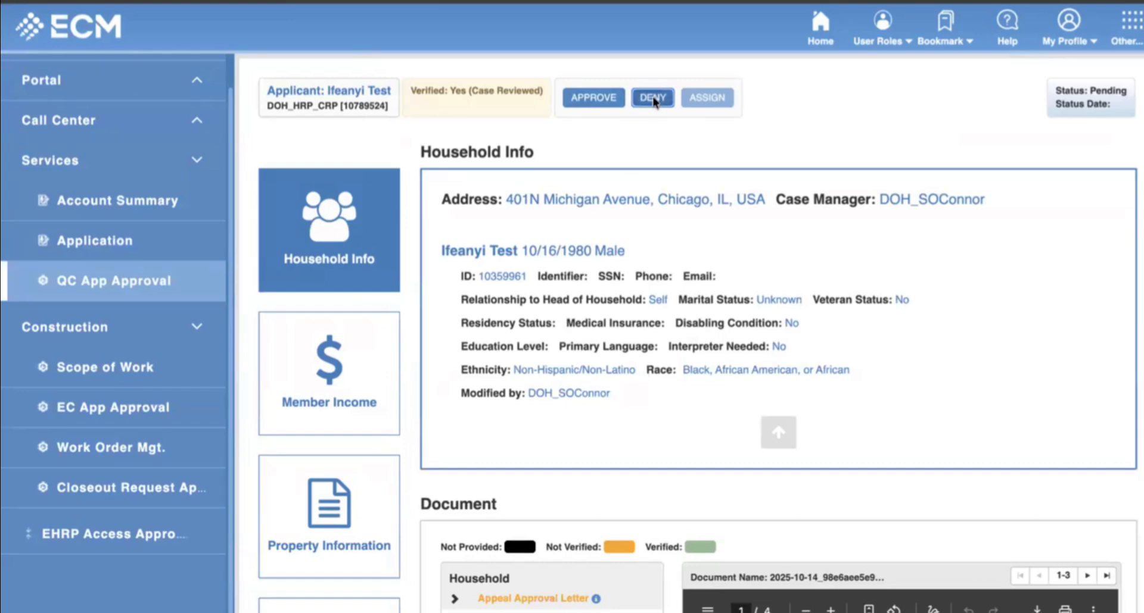
left_click(449, 423)
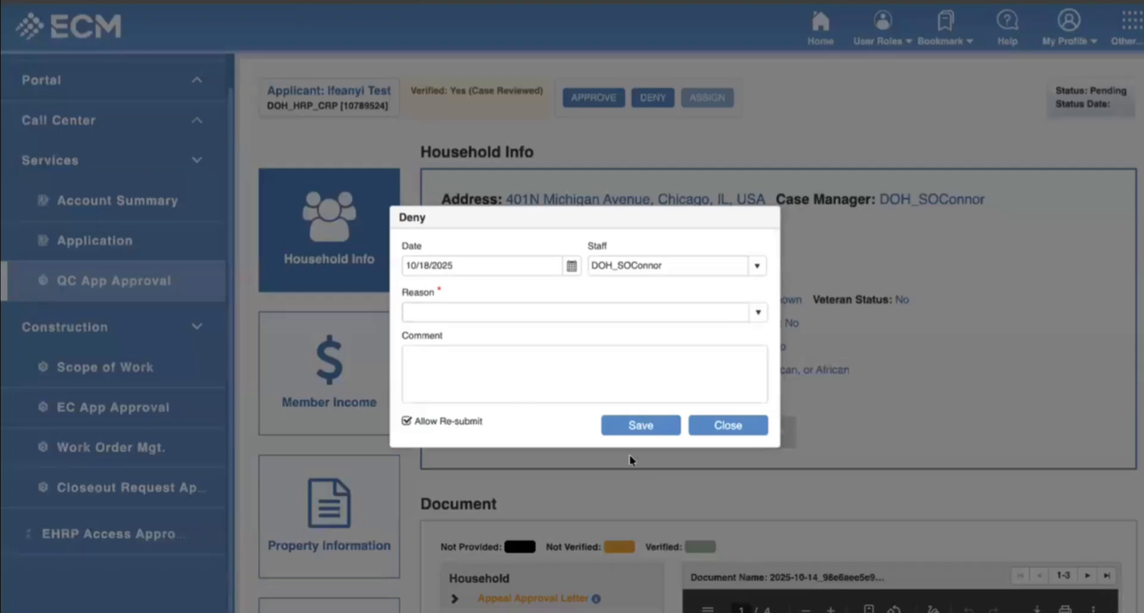
left_click(756, 312)
left_click(520, 353)
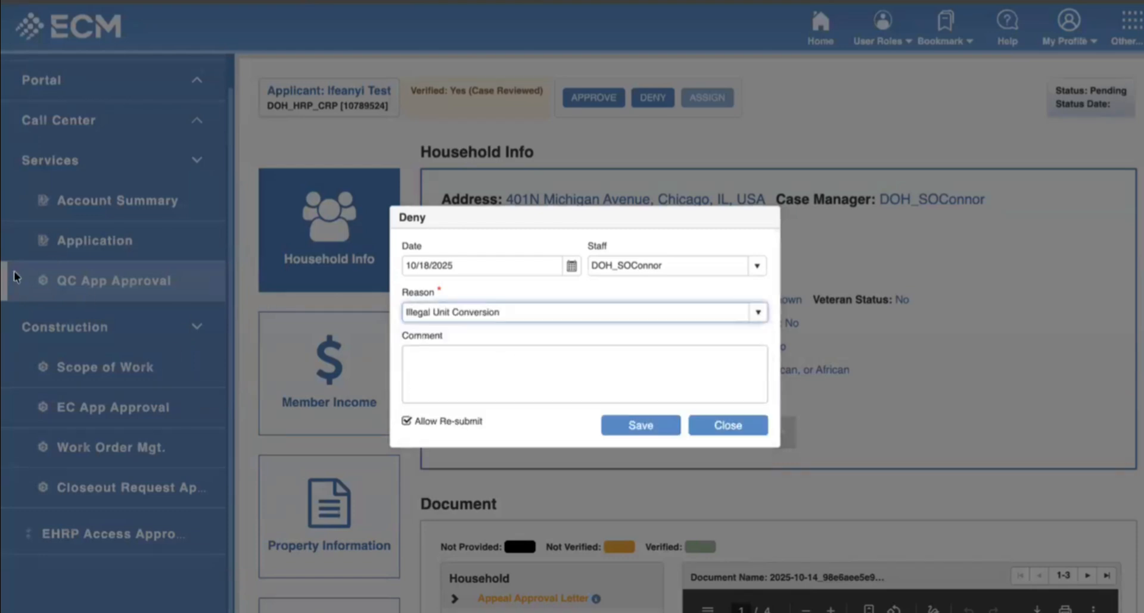
left_click(524, 366)
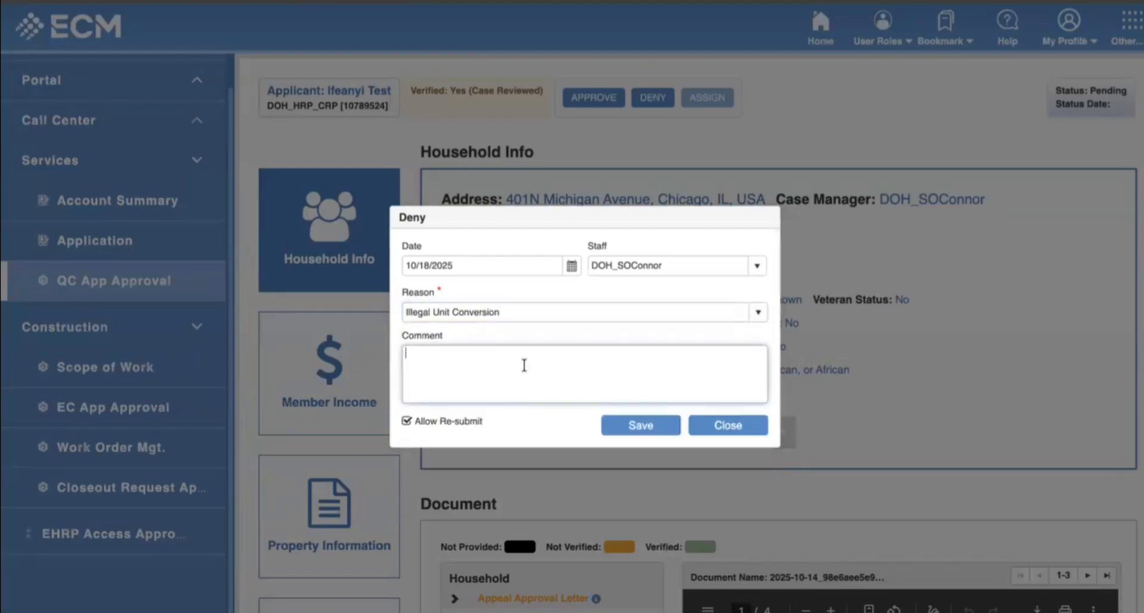
key("Caps_Lock")
key("Caps_Lock")
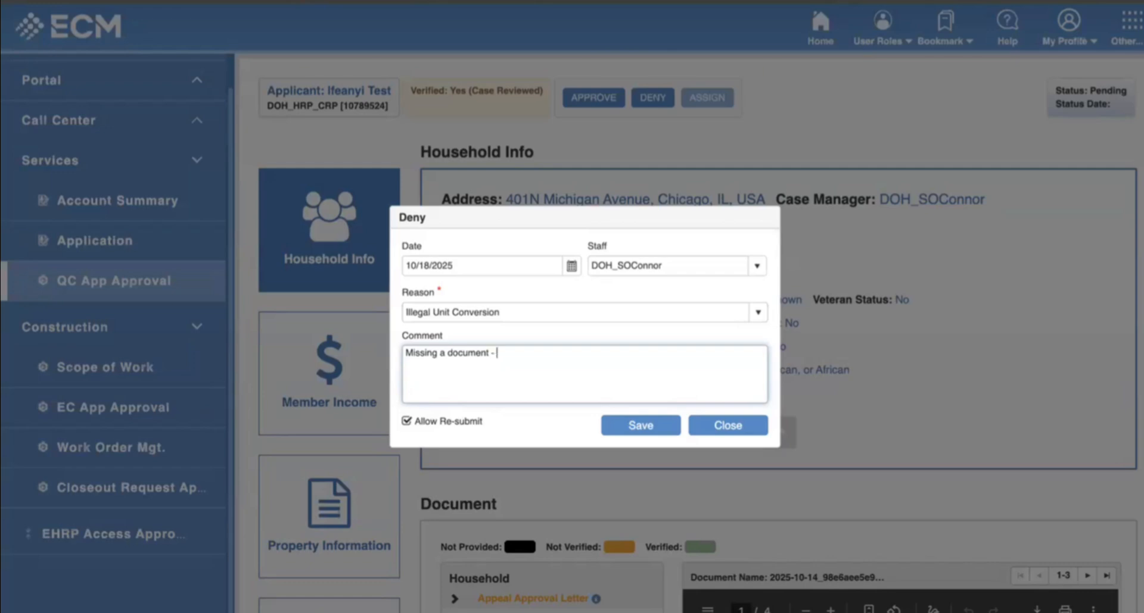
key("Caps_Lock")
left_click(628, 428)
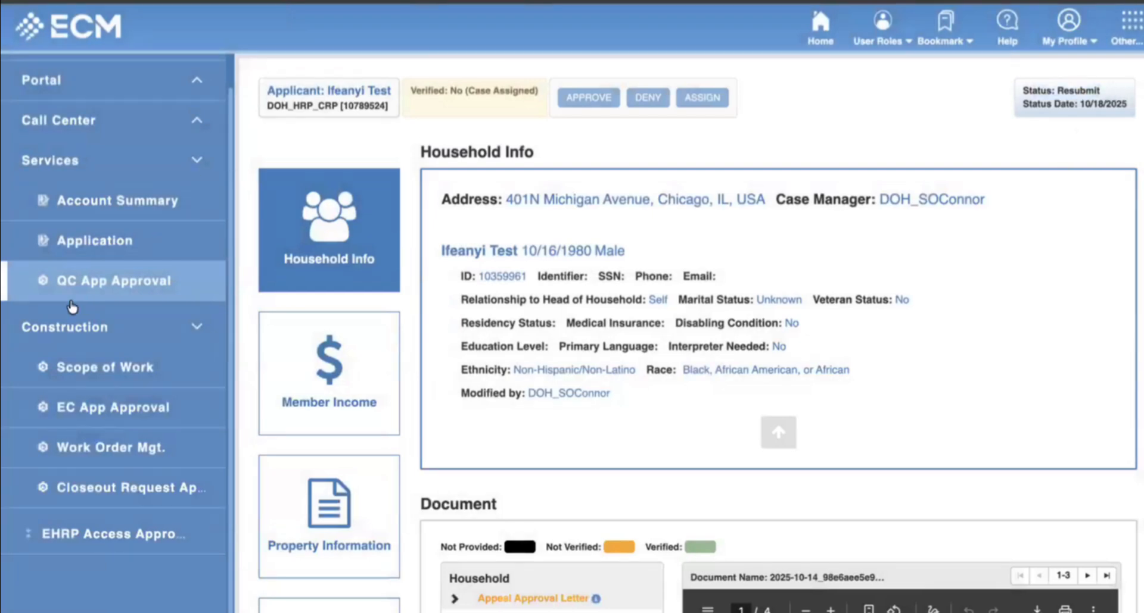
scroll(72, 305, "up", 1)
Add a Lead Paint Acknowledgement (eSign or Hand Sign) category to the household documents.
left_click(105, 285)
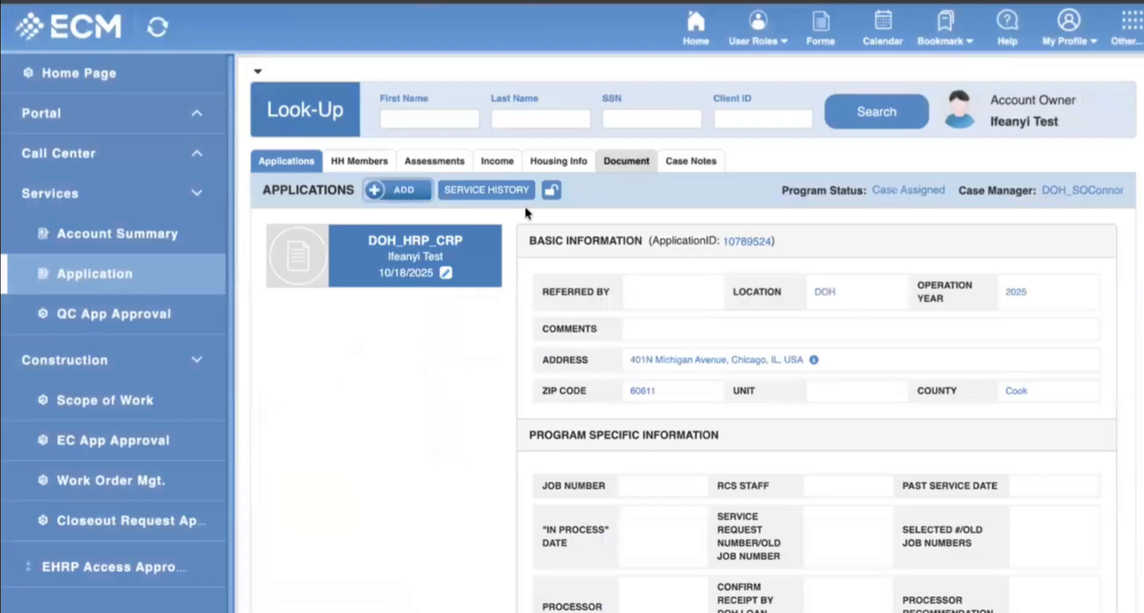
left_click(613, 161)
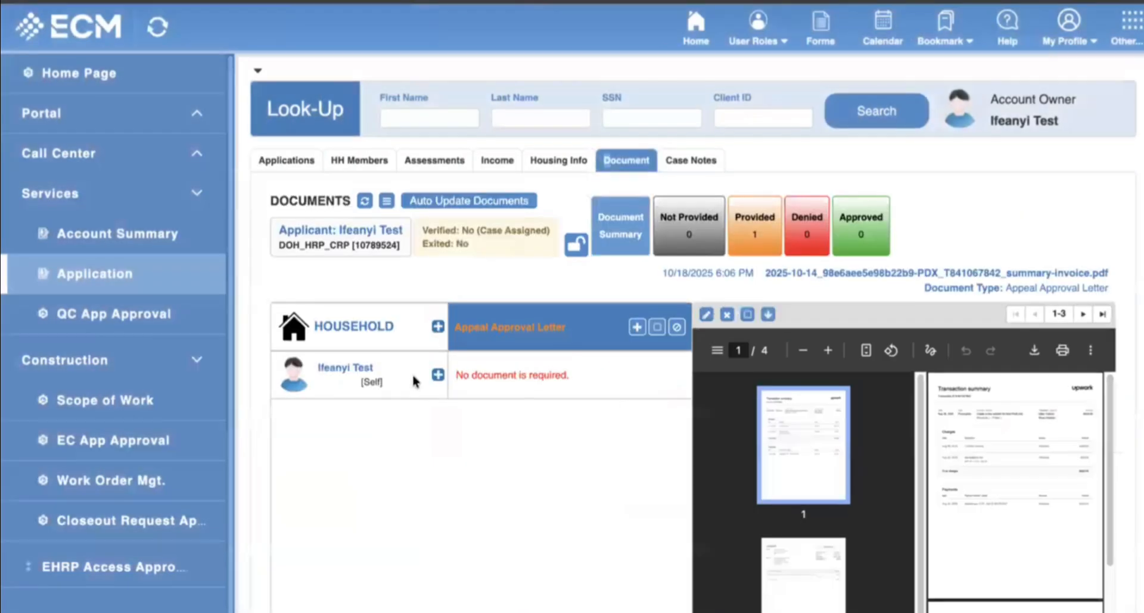
scroll(415, 381, "down", 2)
left_click(437, 190)
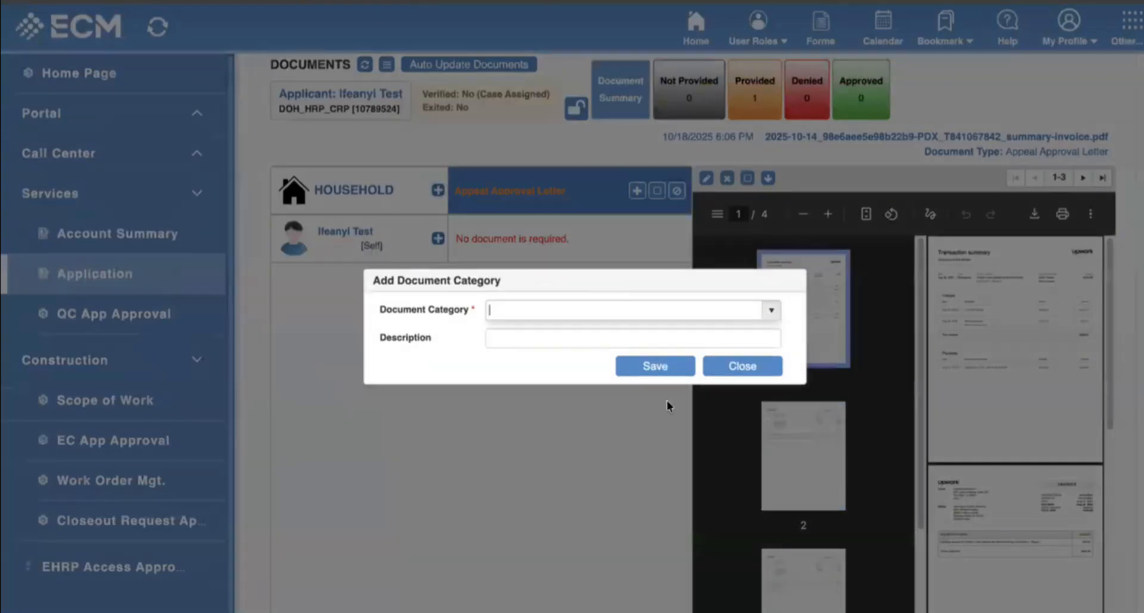
scroll(599, 441, "down", 2)
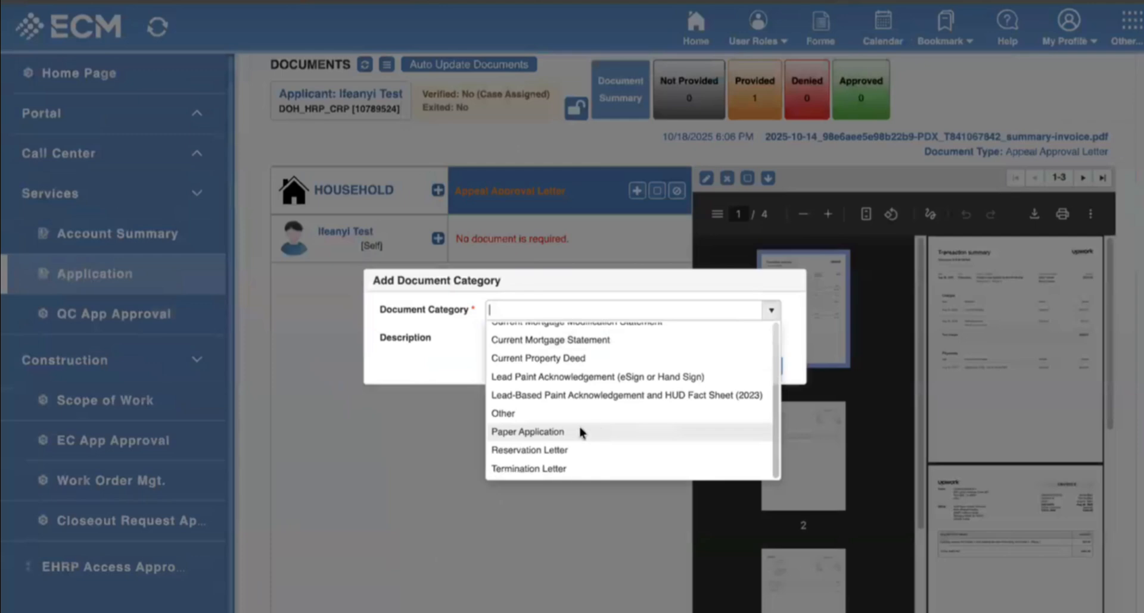
left_click(539, 377)
left_click(672, 372)
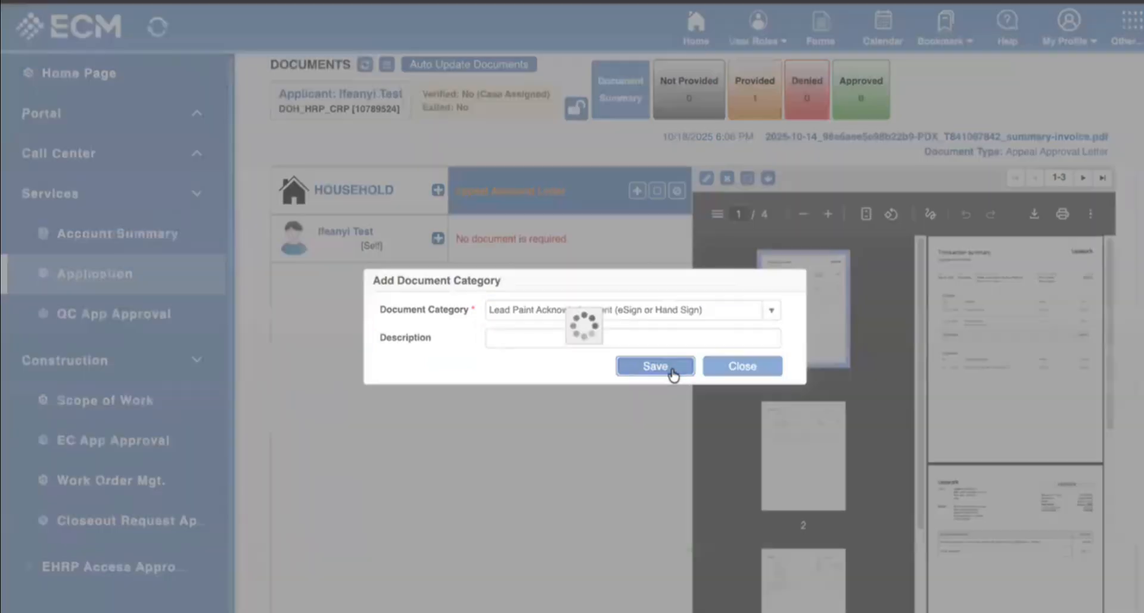
Set the new requirement's document type to Lead Paint Acknowledgement - Hand Signed.
left_click(618, 223)
left_click(868, 286)
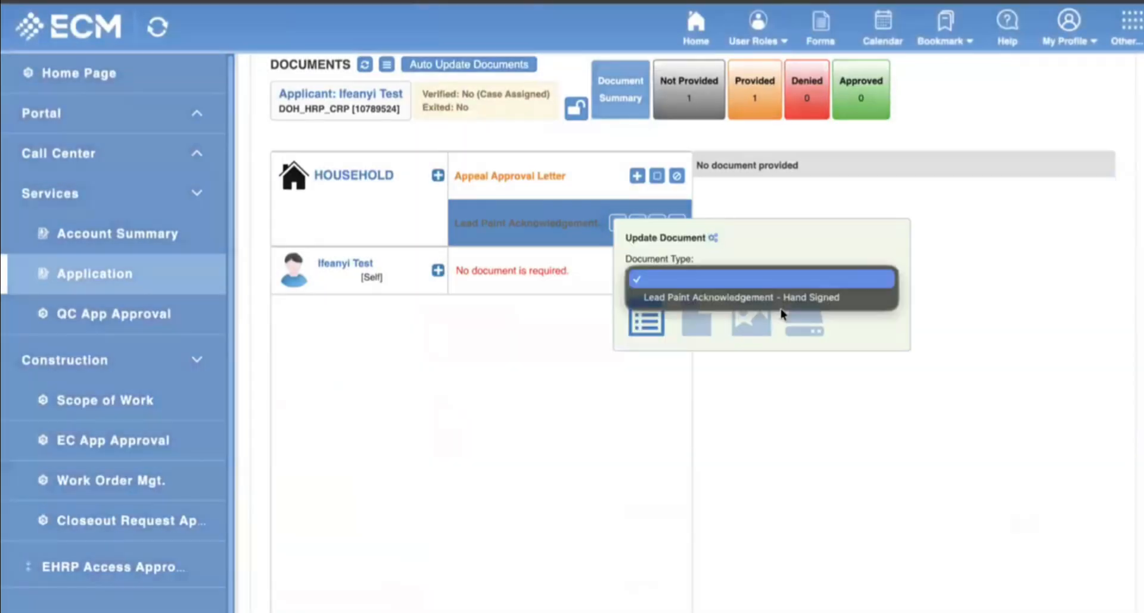
left_click(783, 300)
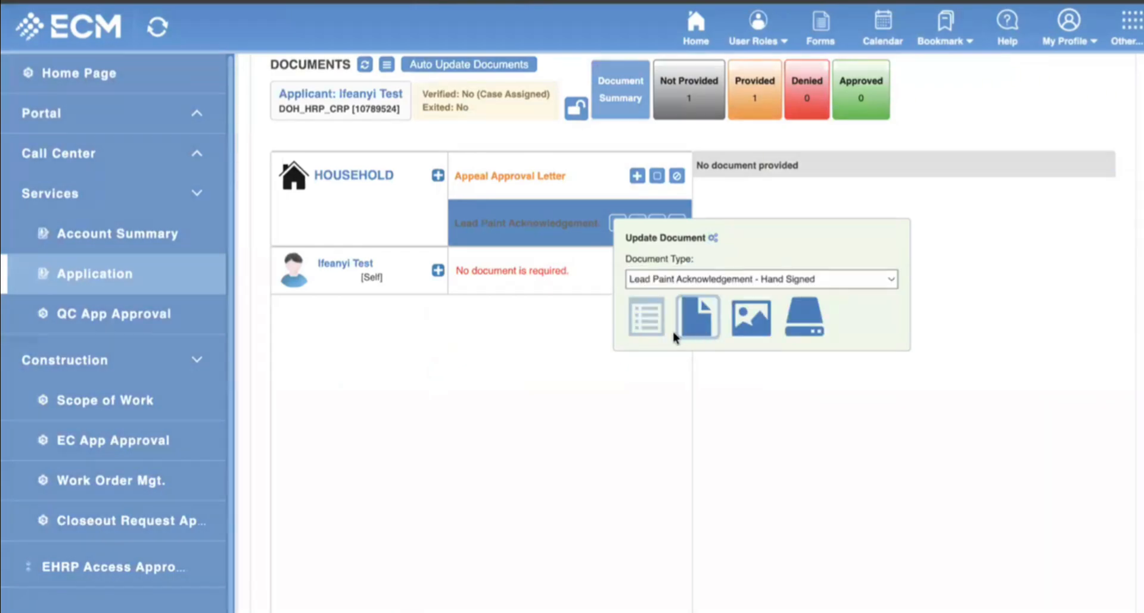
Upload the third summary-invoice PDF from Downloads as the hand-signed Lead Paint Acknowledgement.
left_click(697, 317)
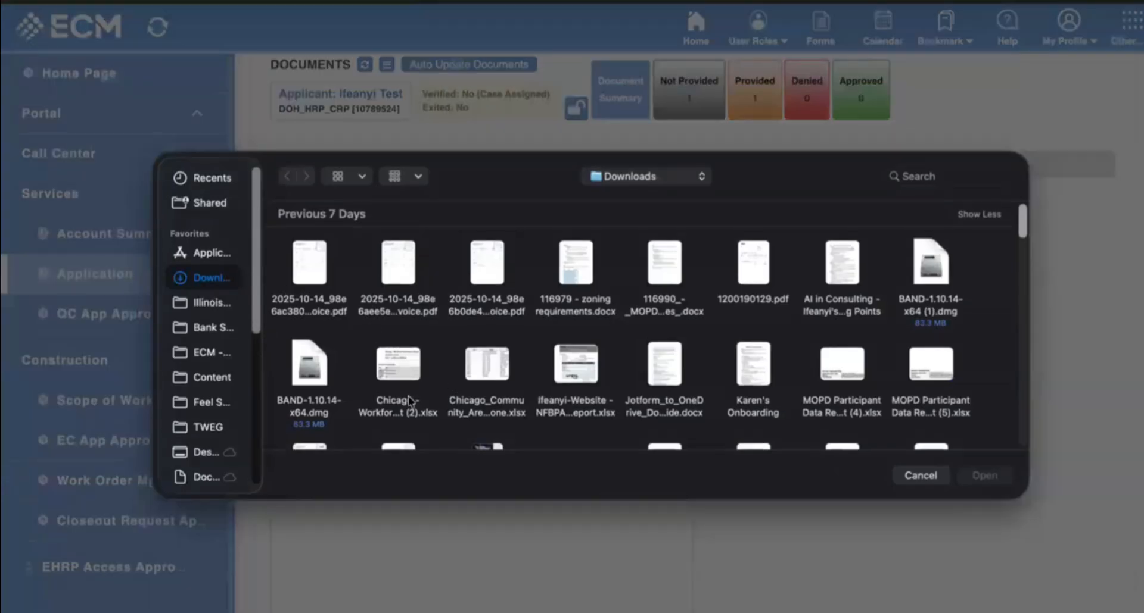
scroll(460, 371, "down", 10)
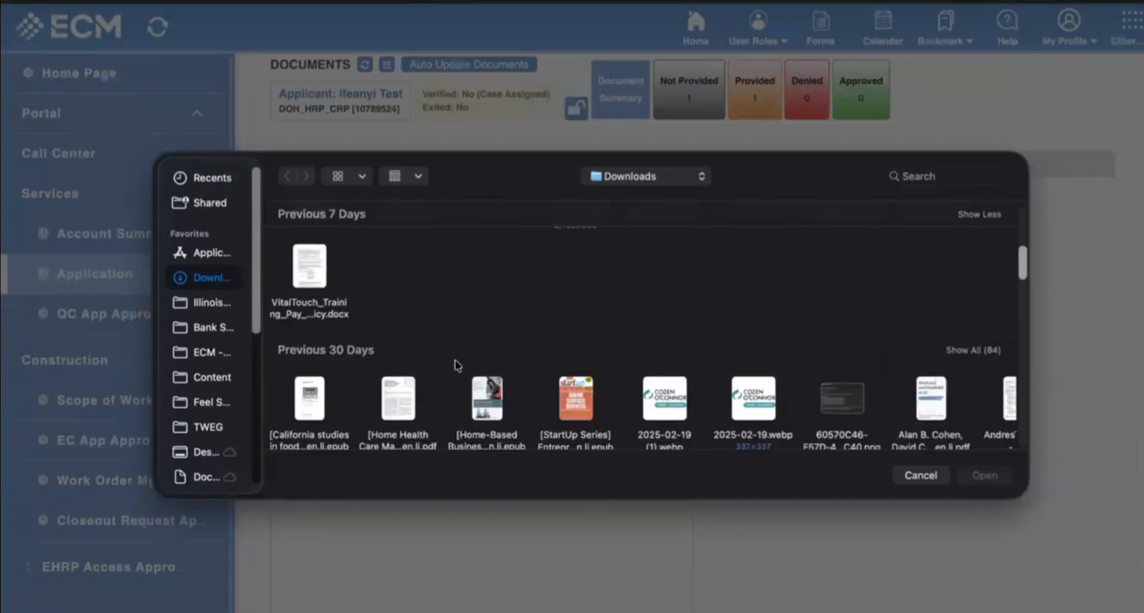
scroll(457, 366, "up", 5)
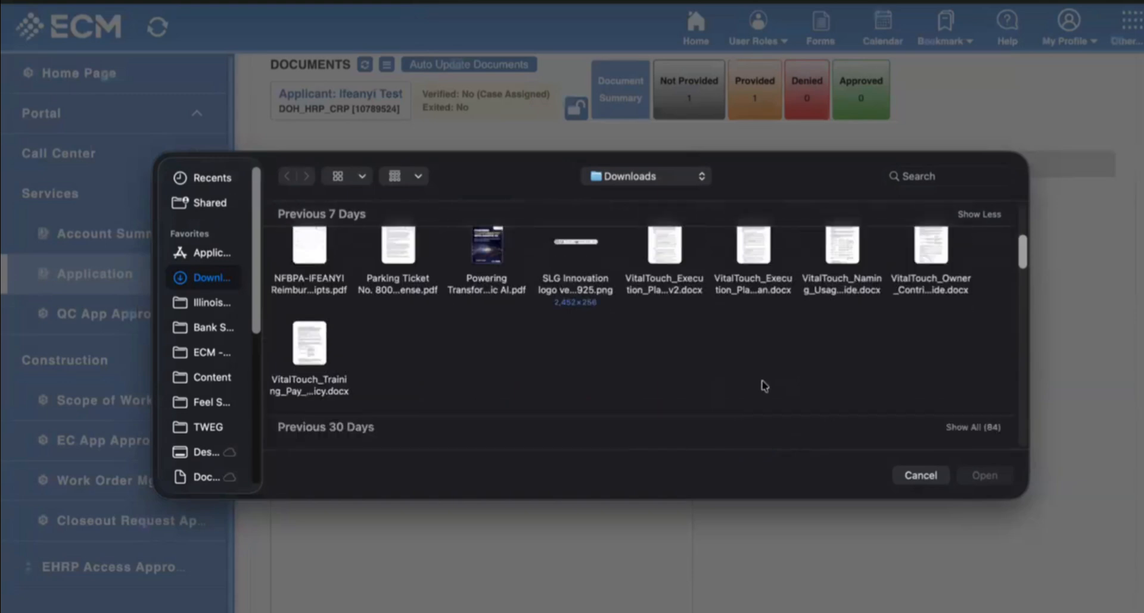
scroll(764, 386, "down", 5)
scroll(765, 384, "up", 10)
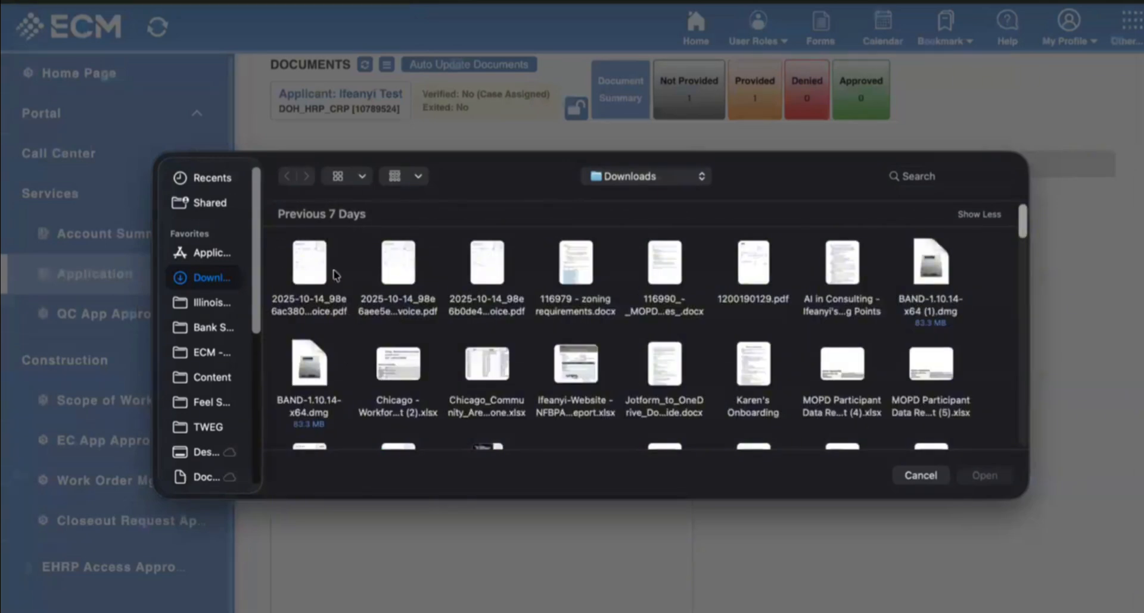
left_click(489, 259)
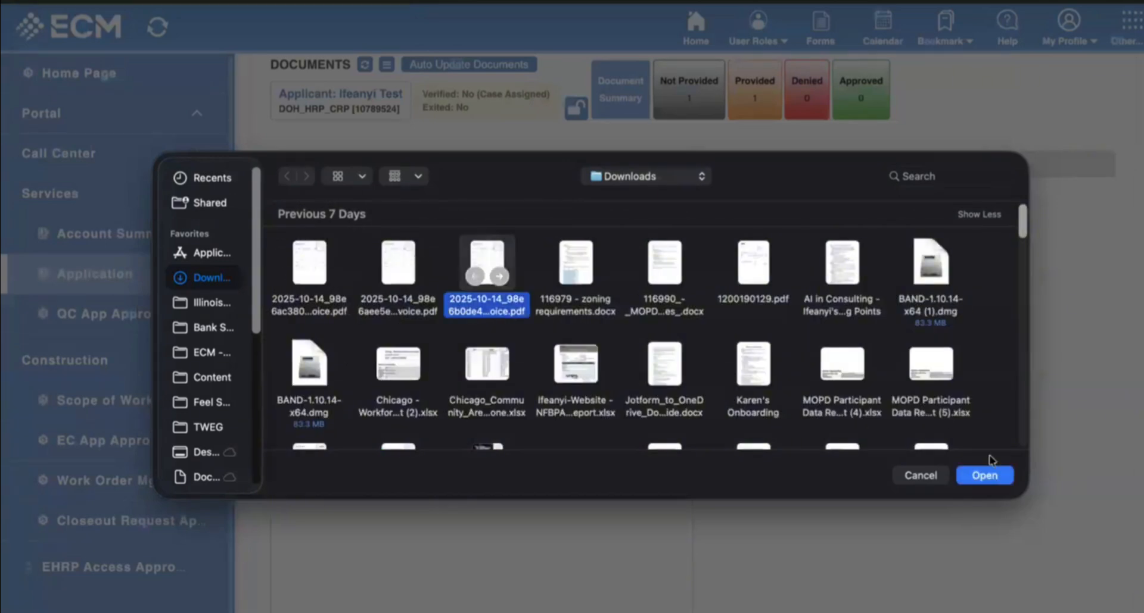
left_click(977, 482)
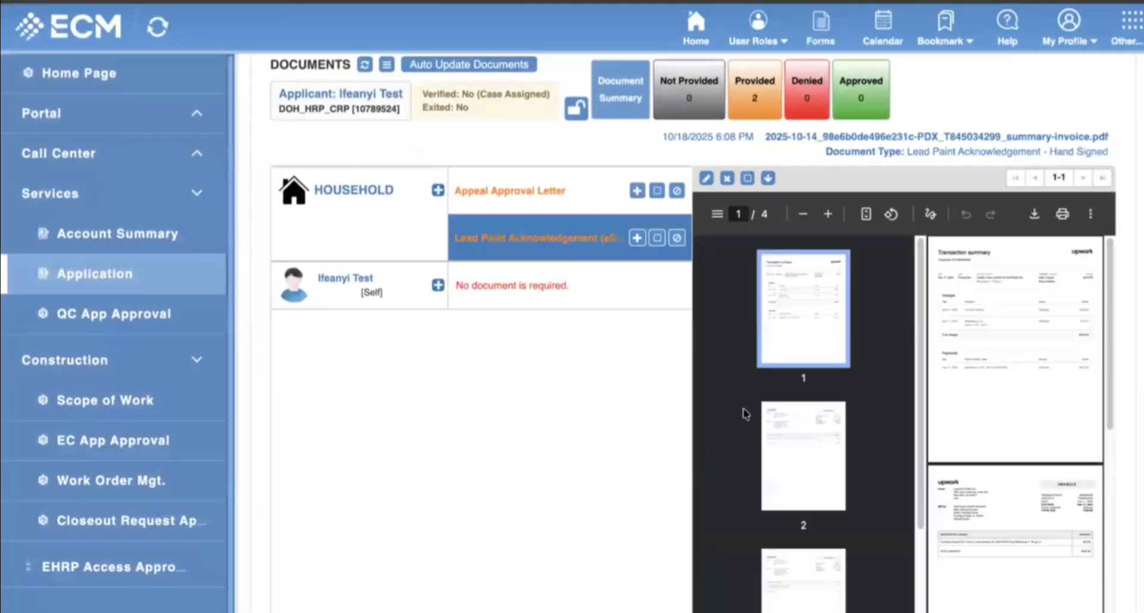
scroll(597, 423, "up", 2)
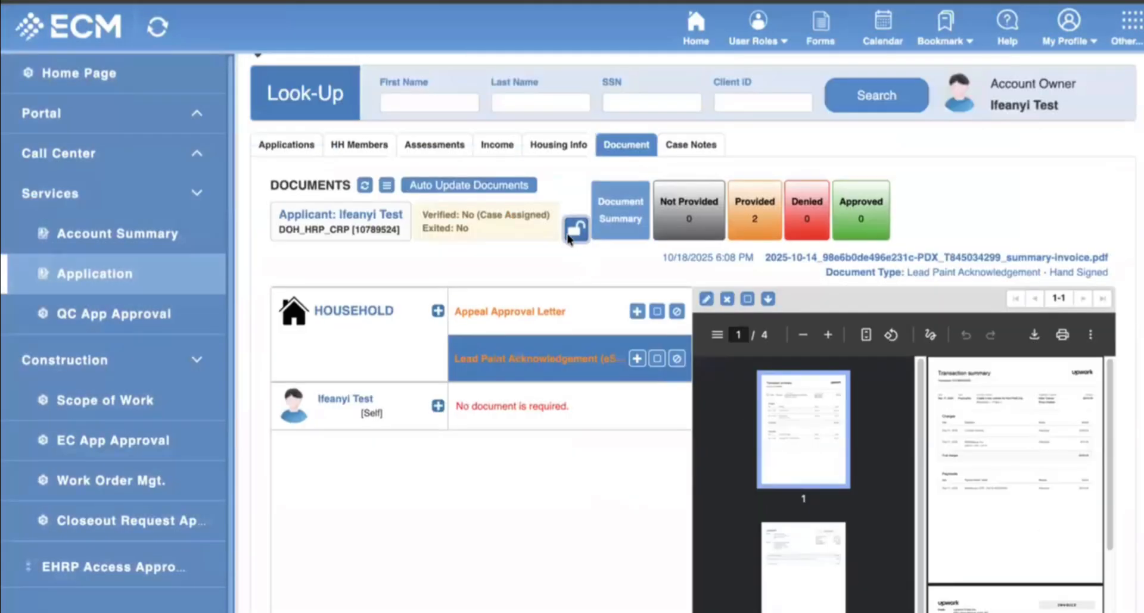
Mark the applicant's documents verified and review them on the QC App Approval Document tile.
left_click(569, 232)
left_click(113, 313)
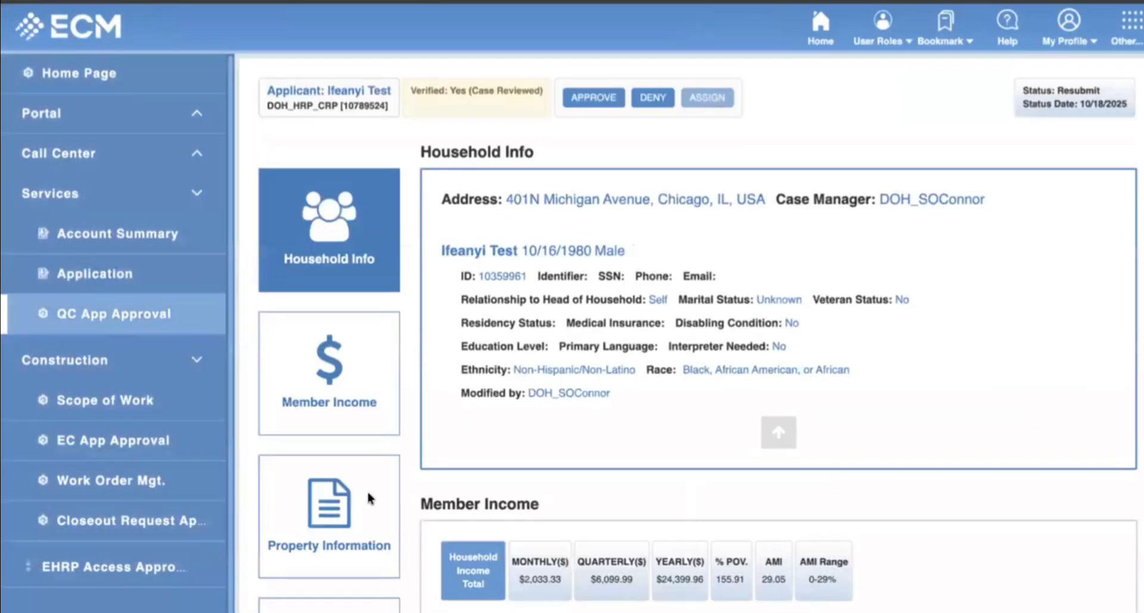
scroll(370, 499, "down", 8)
left_click(358, 209)
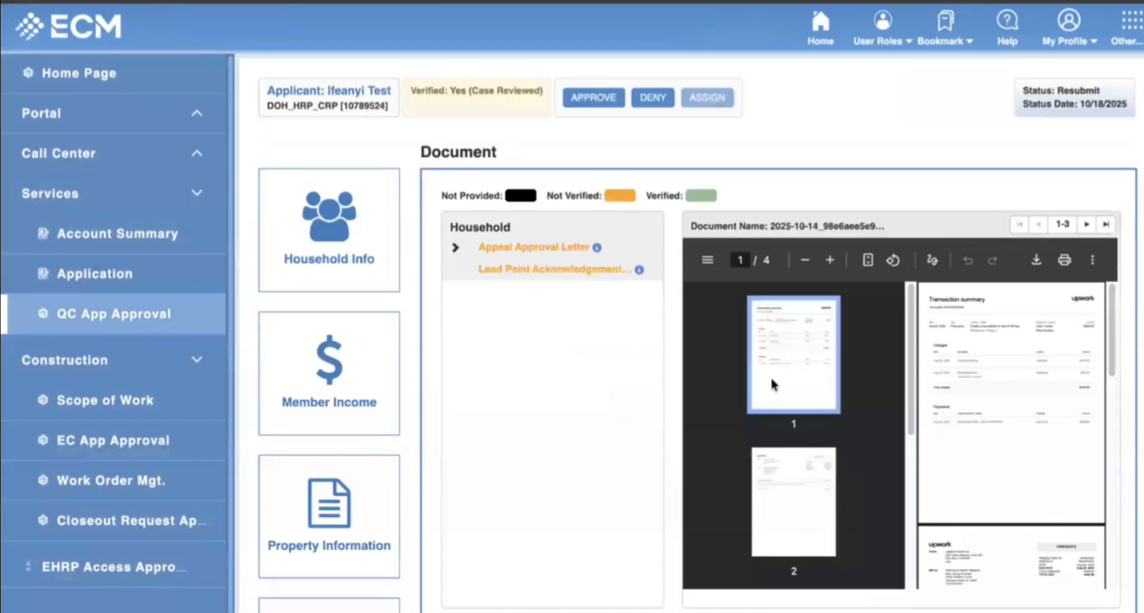
scroll(582, 358, "down", 2)
scroll(584, 352, "up", 2)
scroll(738, 318, "down", 1)
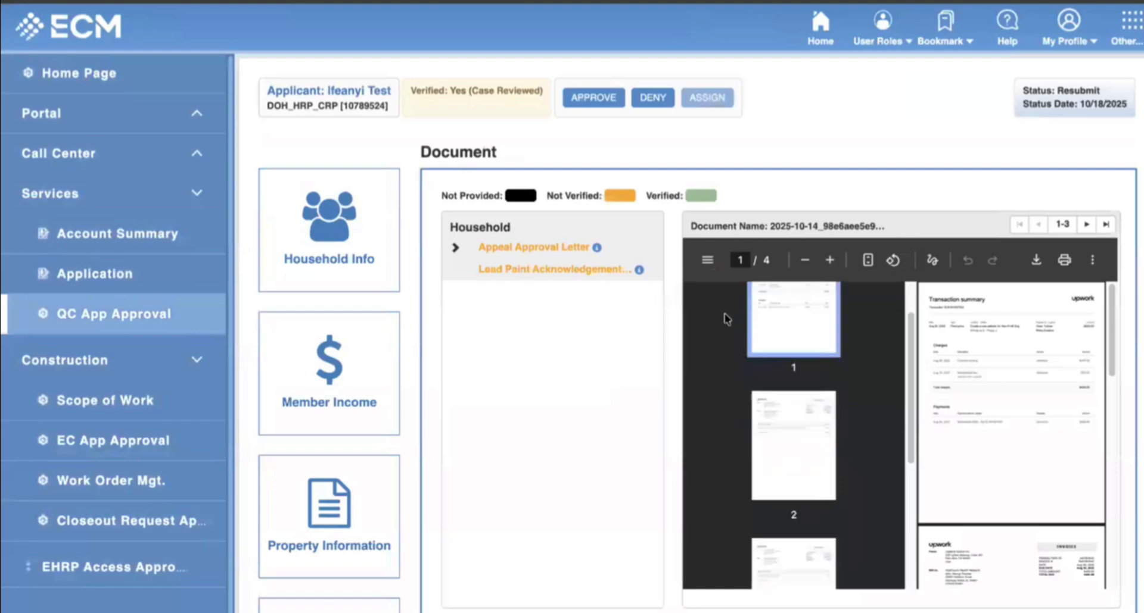
scroll(726, 316, "up", 1)
Approve the application in QC so its status becomes Pending Assignment.
left_click(593, 98)
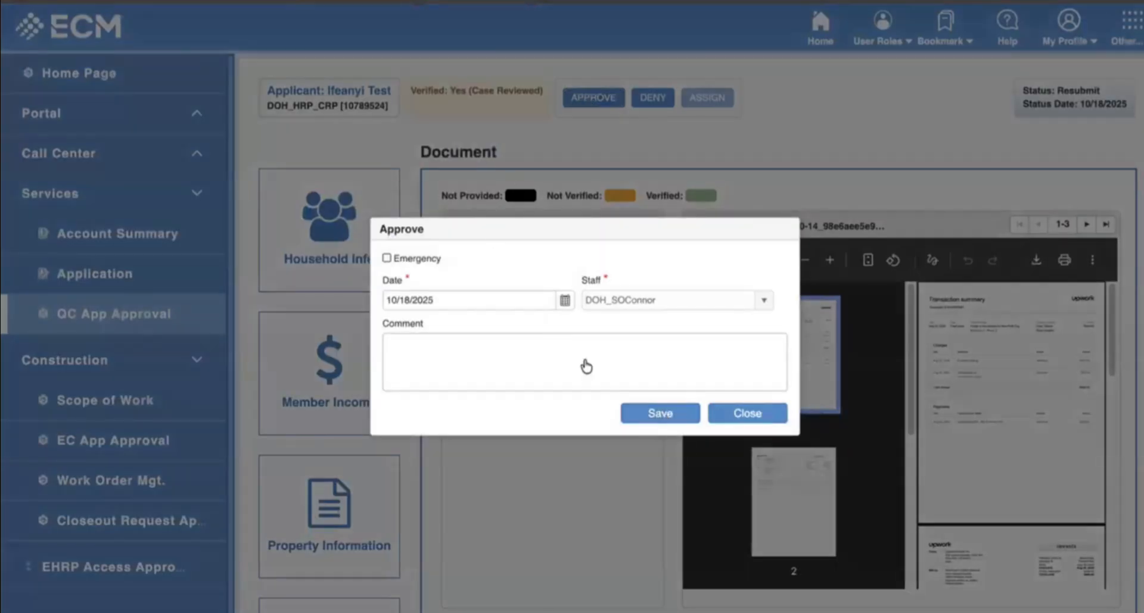
left_click(668, 419)
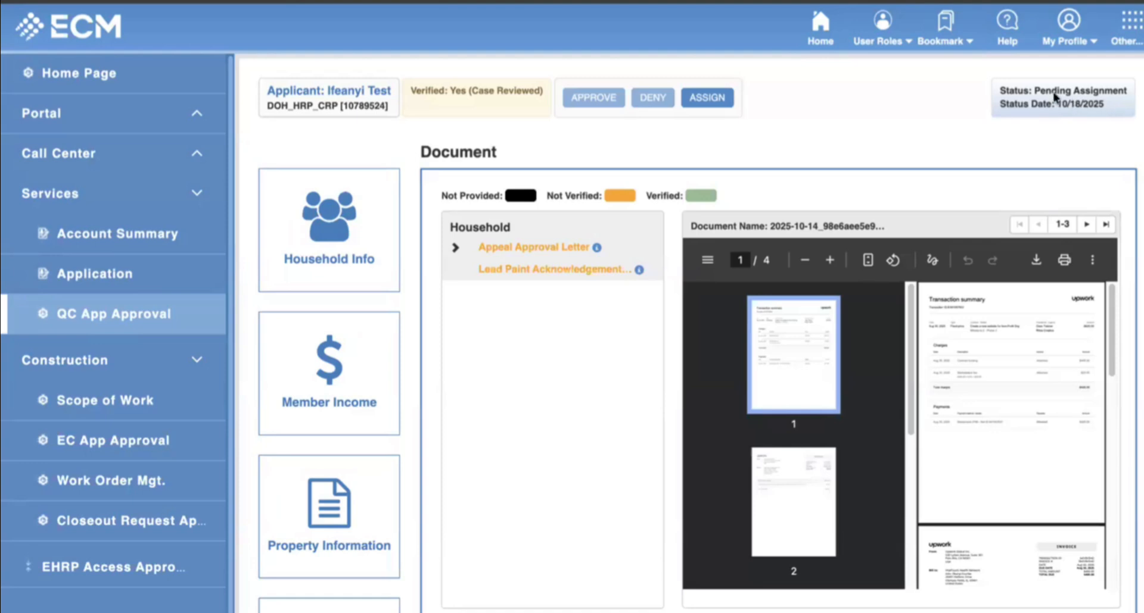
left_click_drag(1034, 91, 1135, 95)
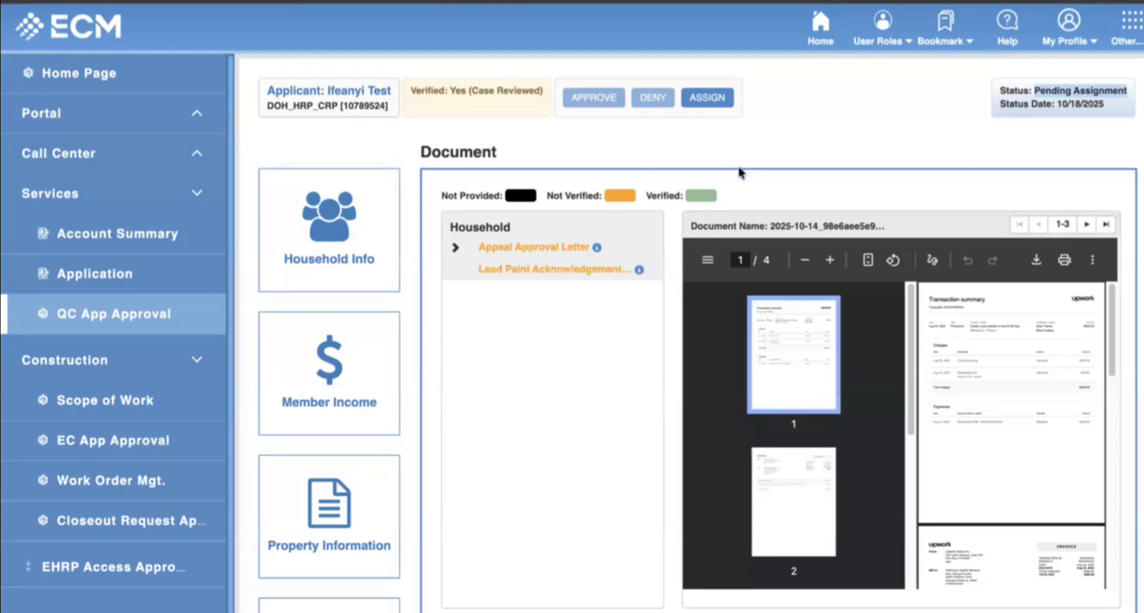
Assign the application to delegate agency Dardon Construction INC under contract DOH Corporate.
left_click(707, 97)
left_click(564, 246)
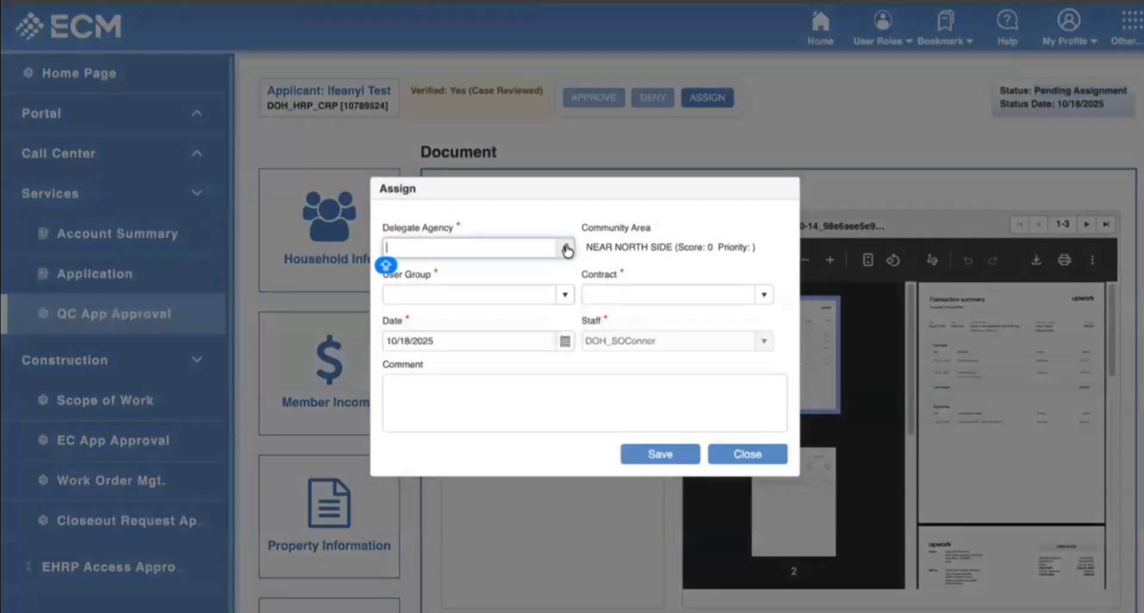
scroll(426, 367, "down", 3)
left_click(440, 333)
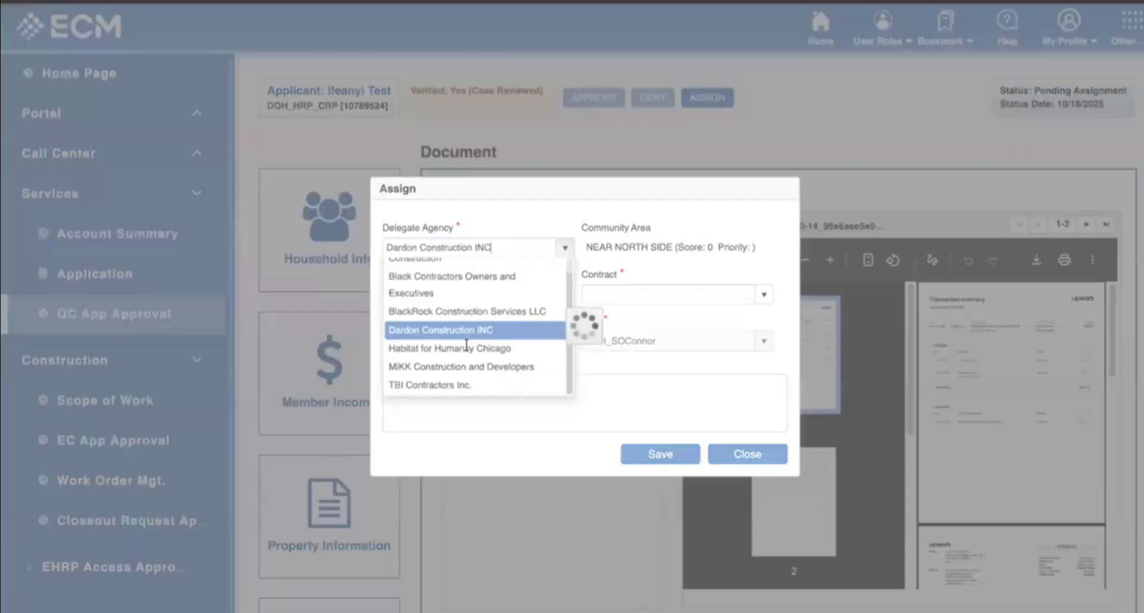
left_click(749, 297)
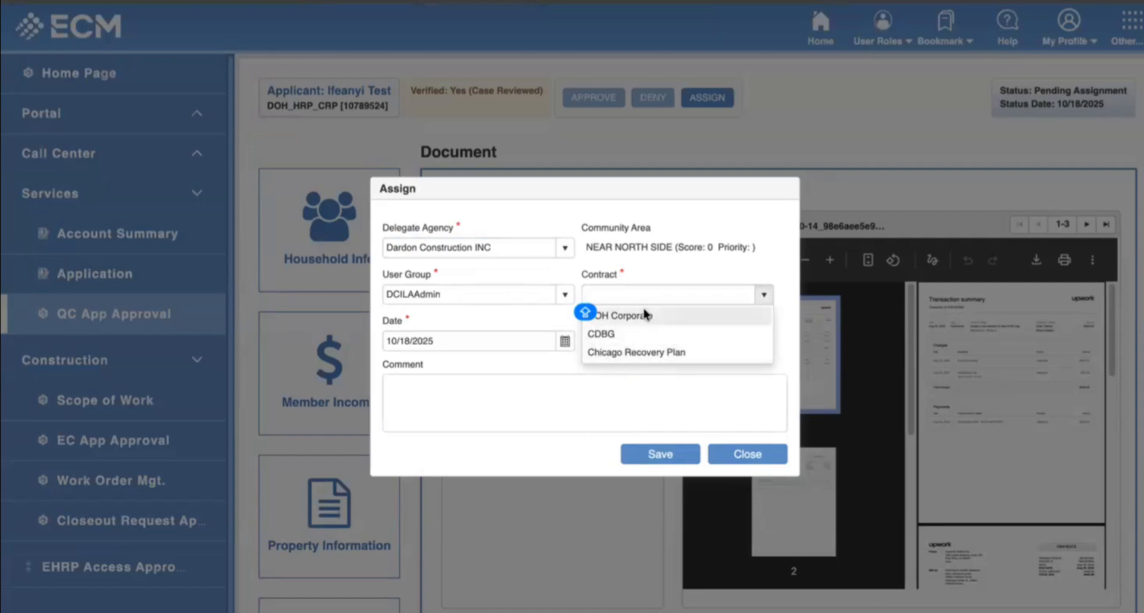
left_click(654, 324)
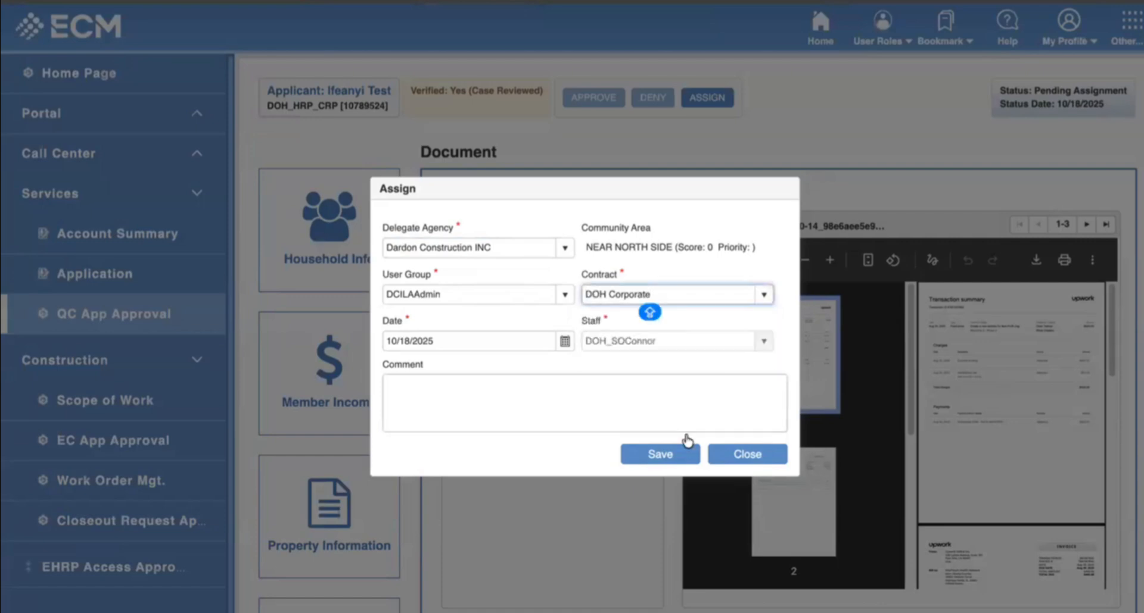
left_click(668, 456)
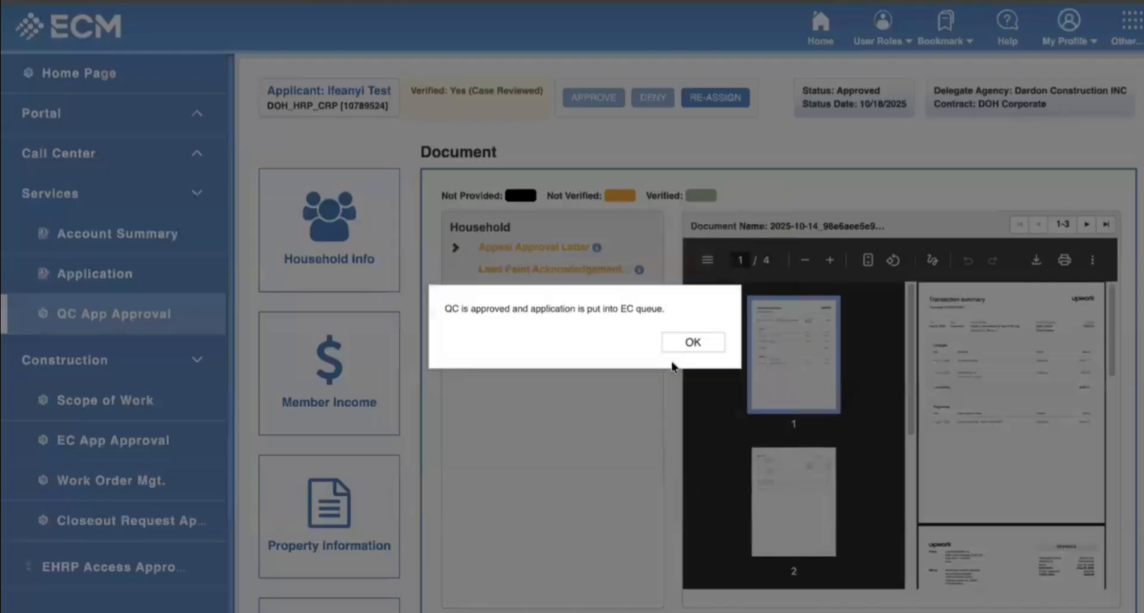
left_click(695, 339)
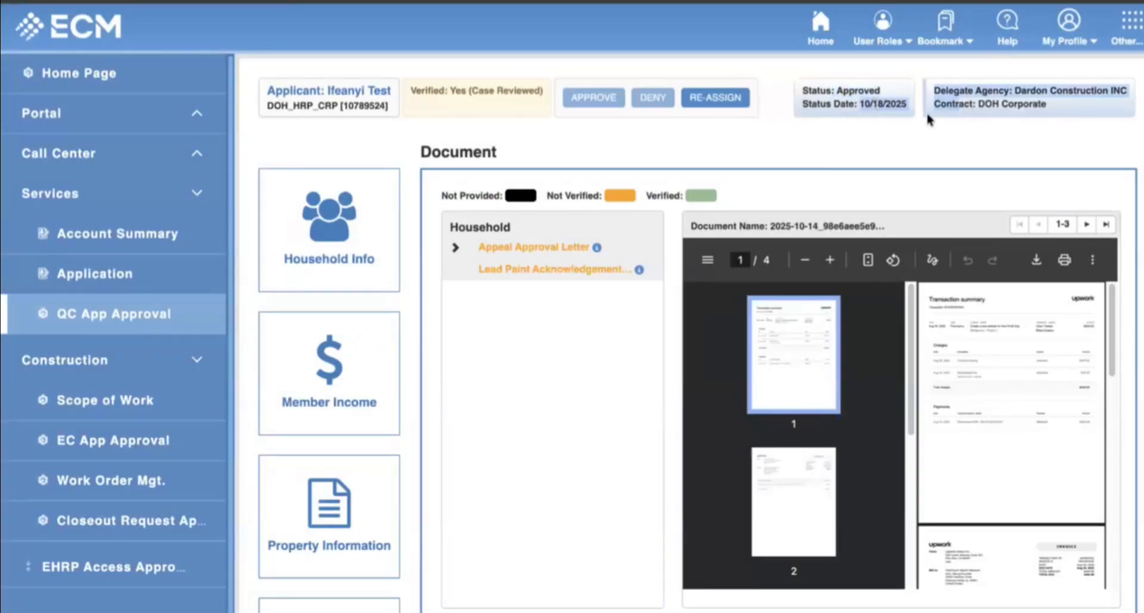
left_click_drag(1015, 91, 1131, 101)
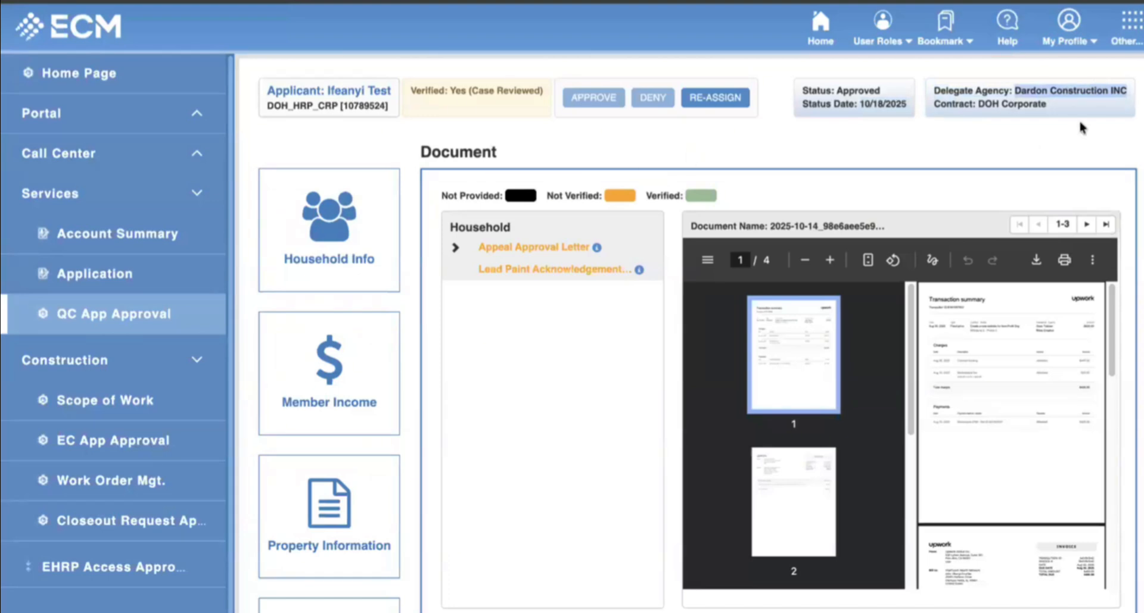
Review the applicant's household information and street address, then go to Construction's Scope of Work page.
scroll(1082, 127, "down", 3)
scroll(1083, 127, "up", 3)
scroll(471, 226, "down", 1)
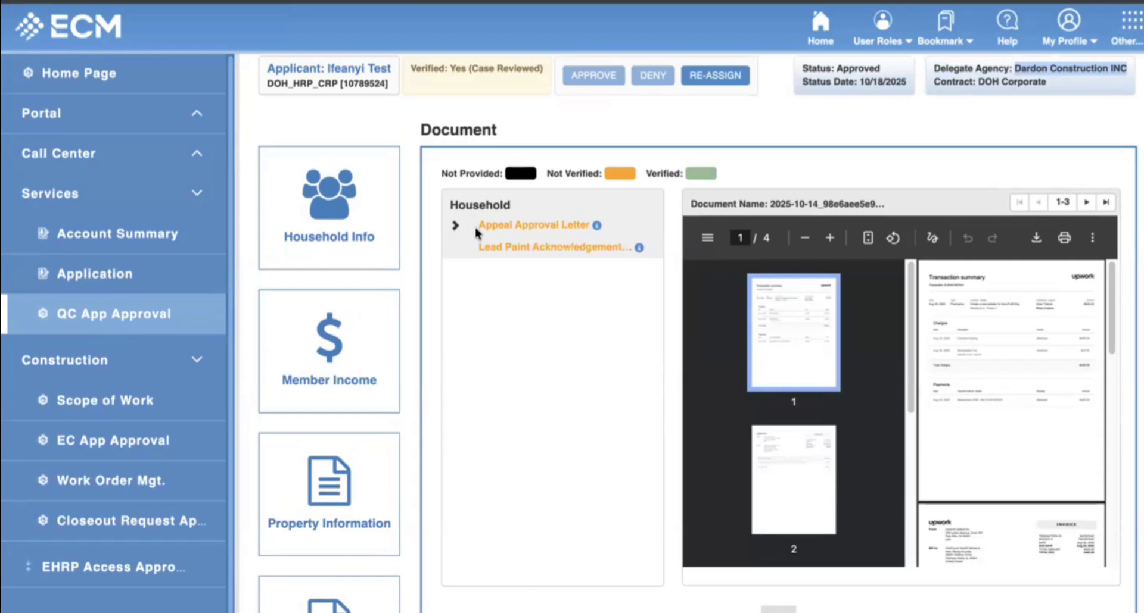
scroll(655, 214, "up", 1)
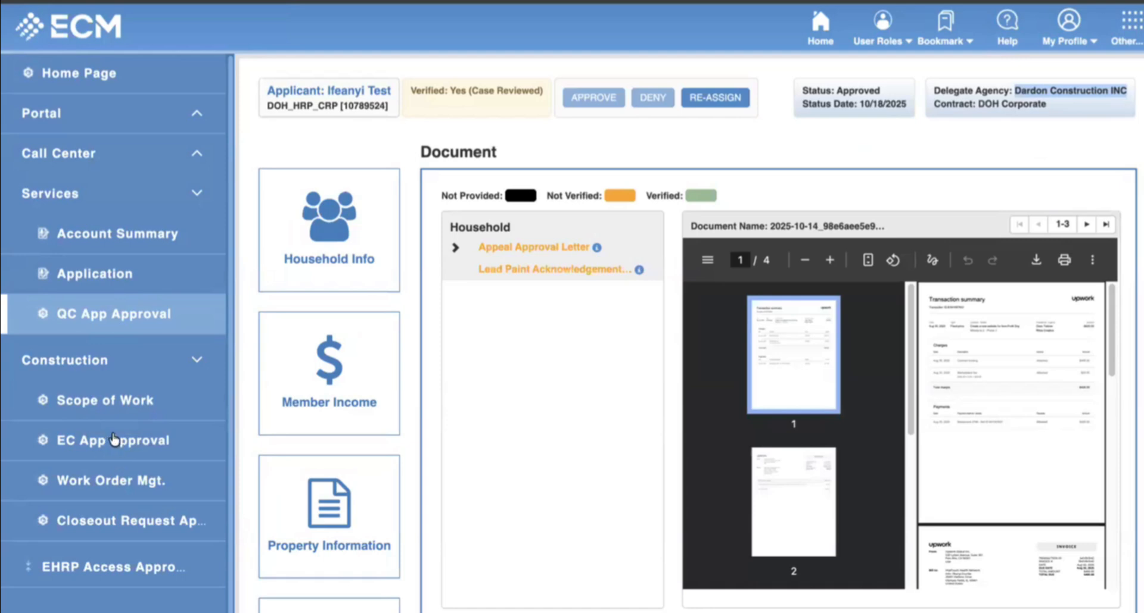
left_click(345, 262)
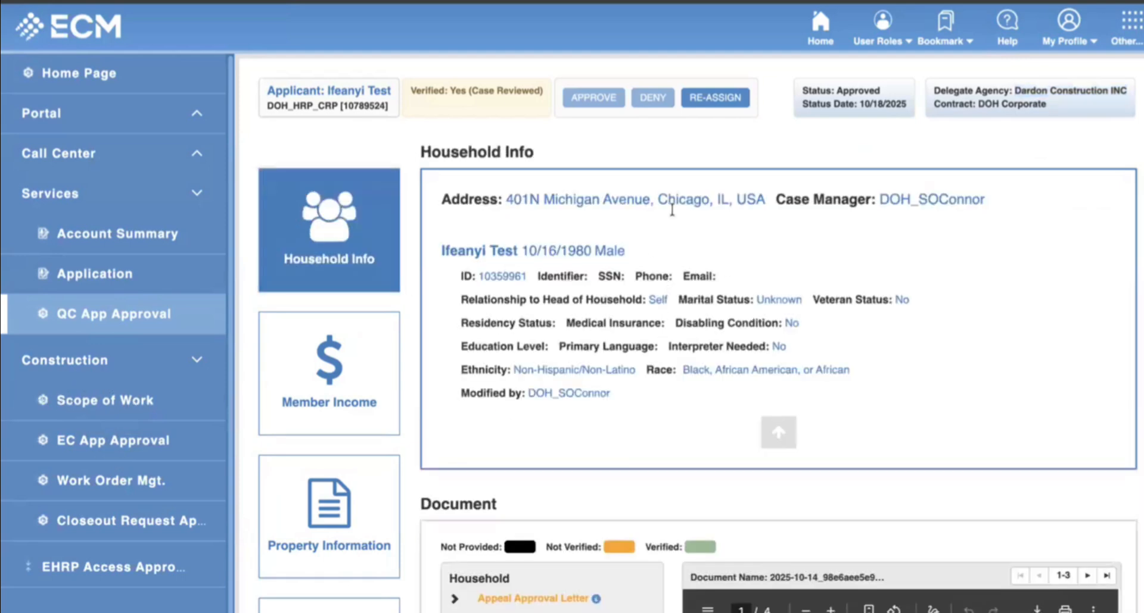
left_click_drag(565, 205, 579, 205)
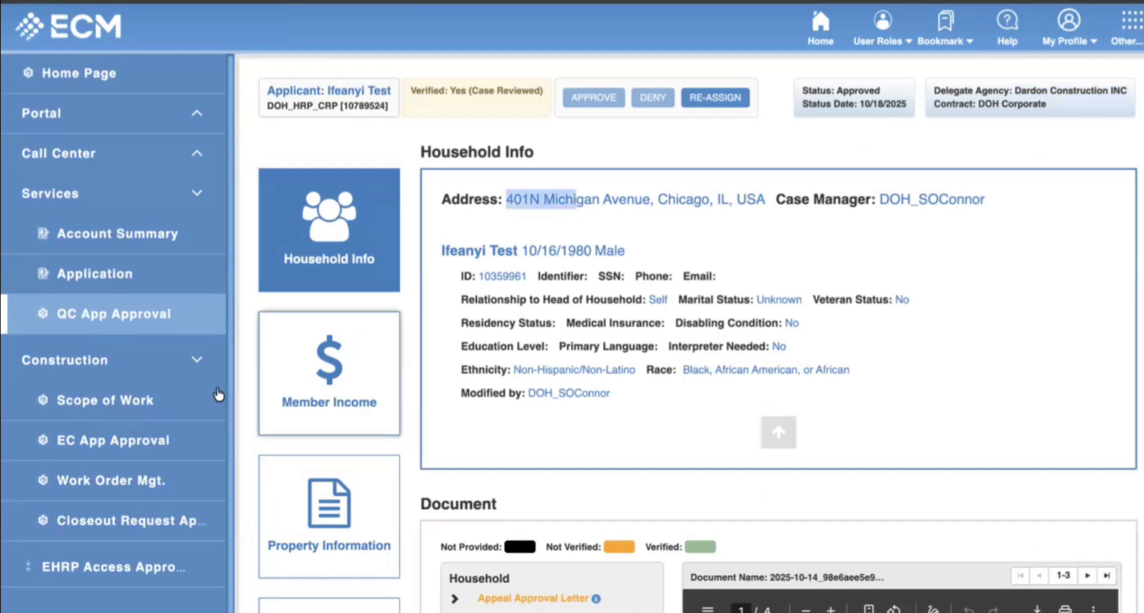
left_click(132, 405)
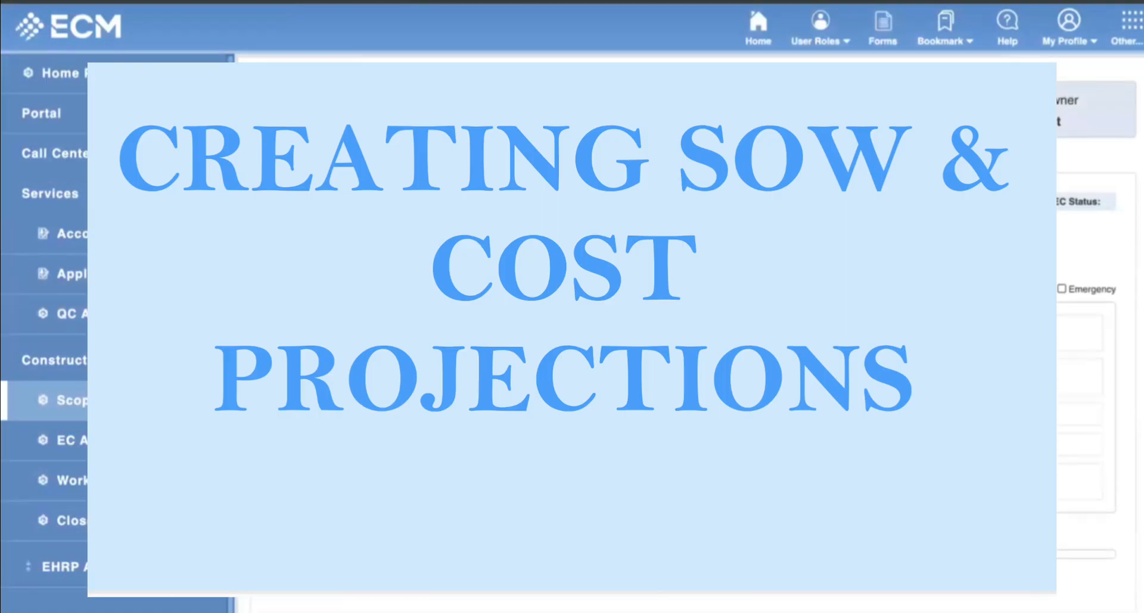
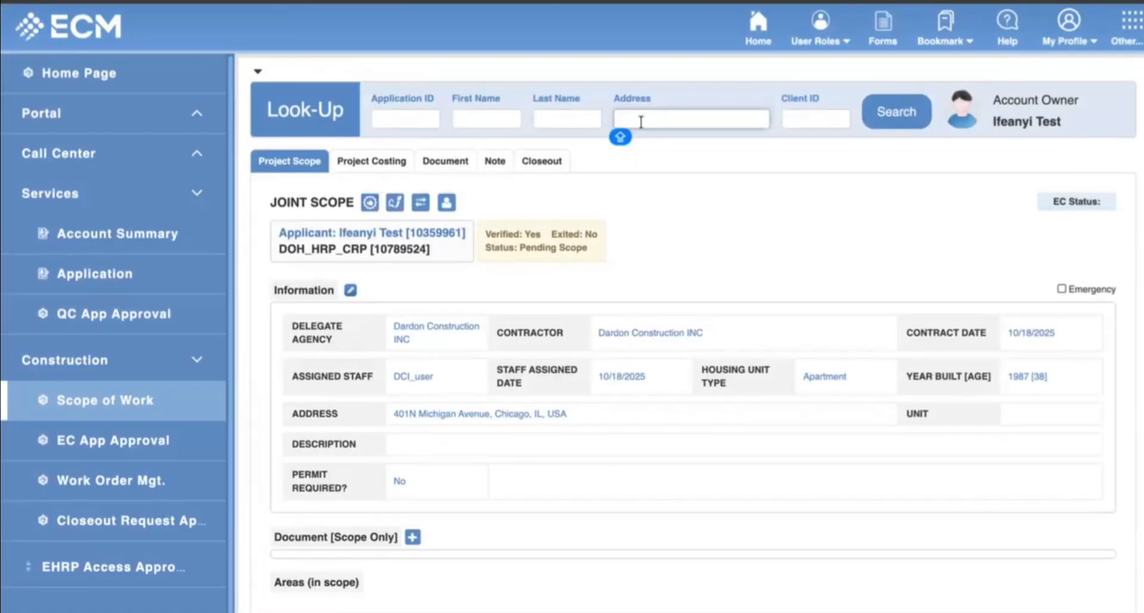
left_click(896, 127)
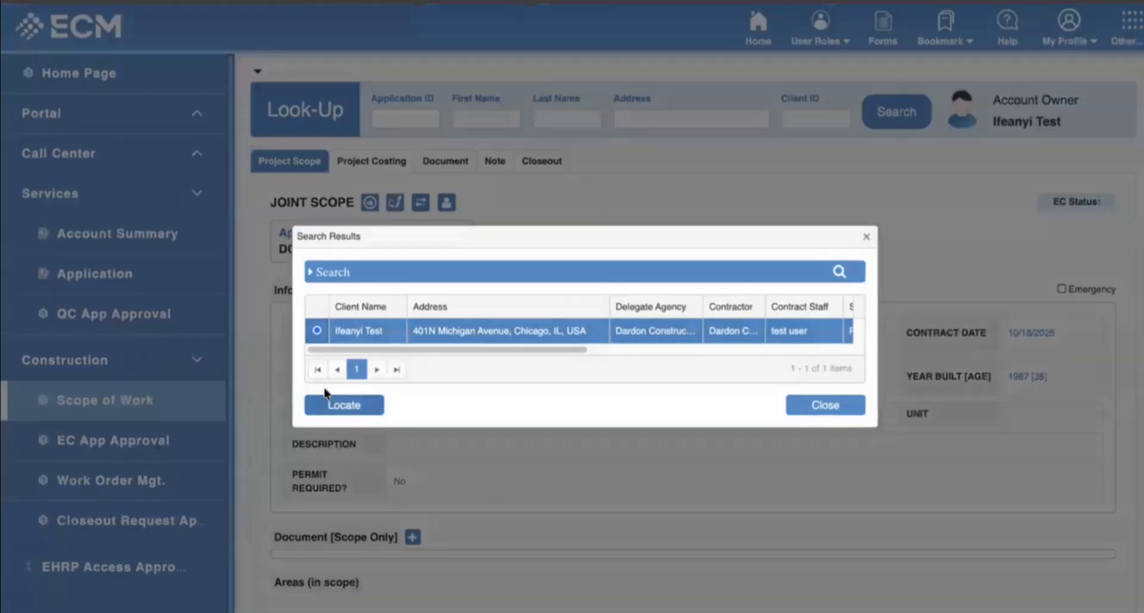
left_click(345, 405)
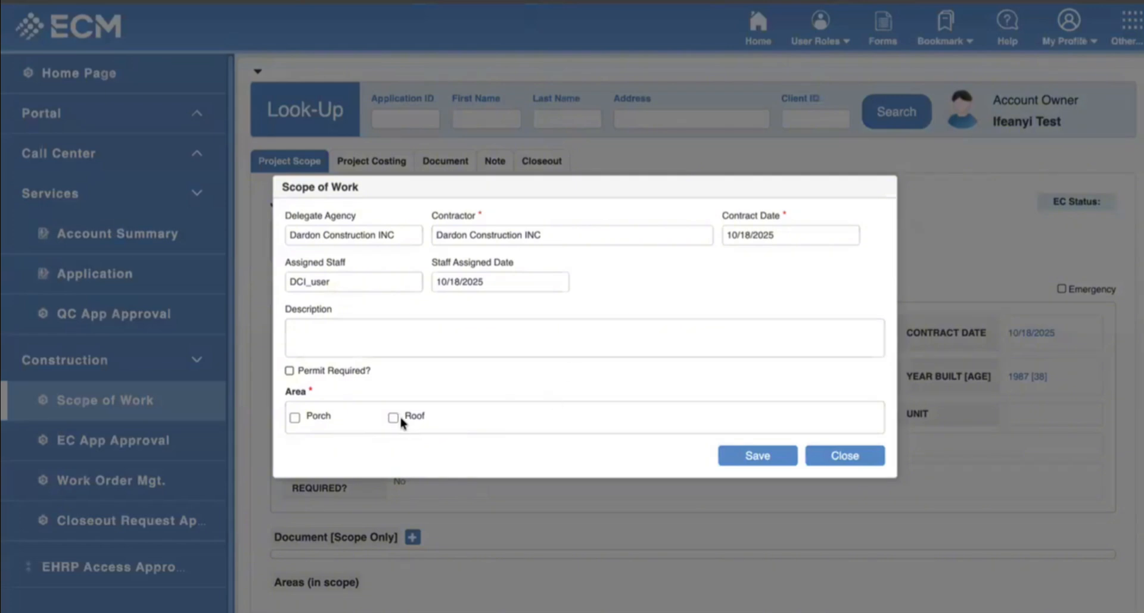
Add Roof as the in-scope area and save the scope of work.
left_click(392, 417)
left_click(757, 467)
scroll(643, 449, "down", 10)
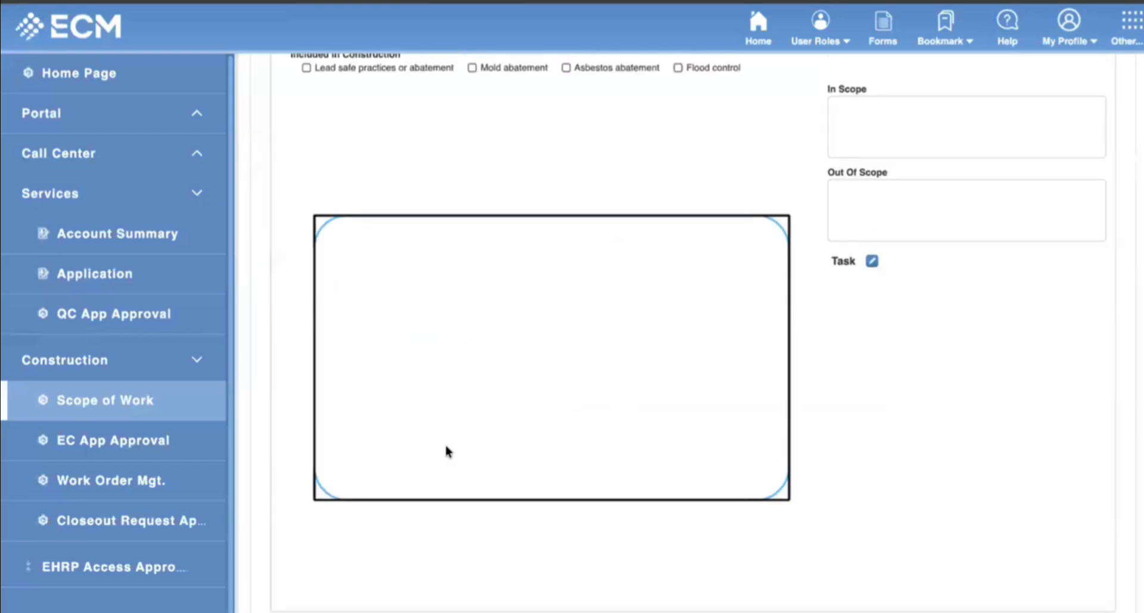
scroll(381, 423, "up", 8)
scroll(381, 381, "down", 3)
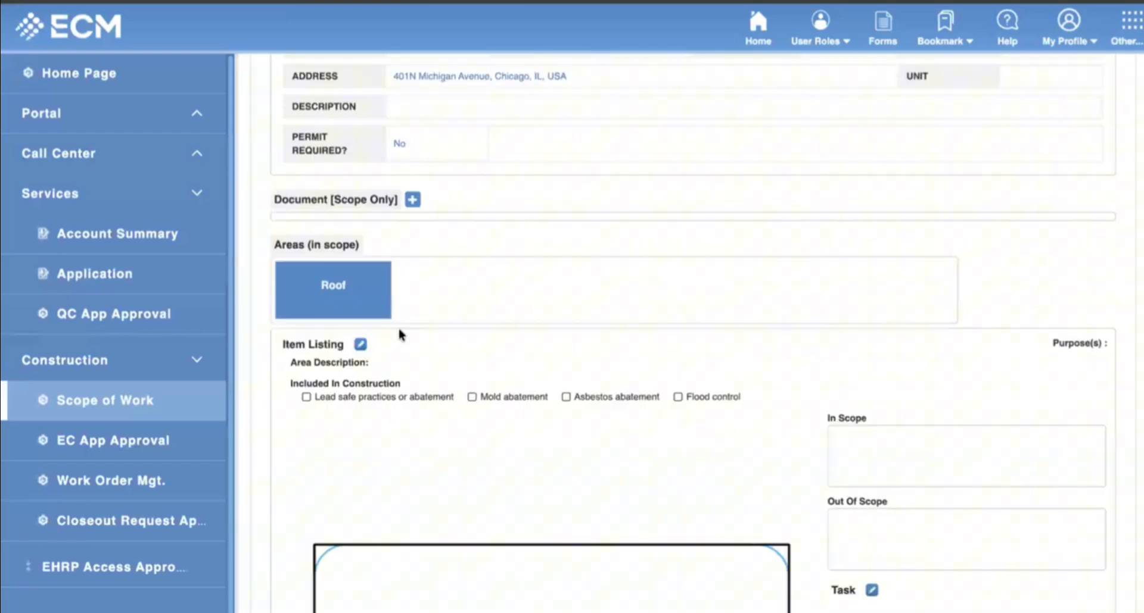
Attach the second summary-invoice PDF from Downloads as a scope-only document.
left_click(411, 185)
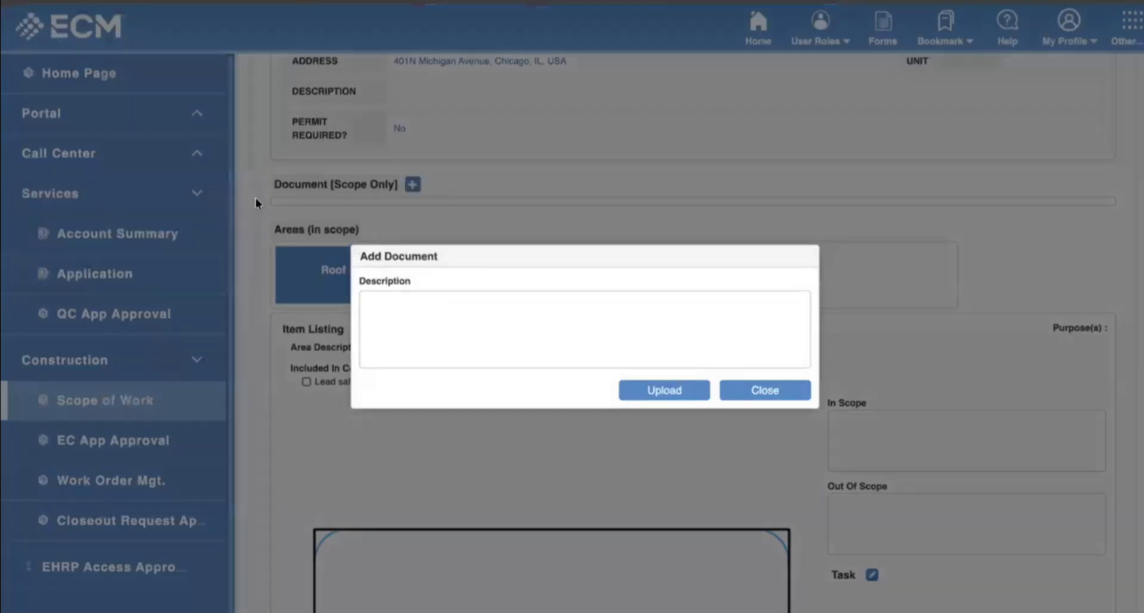
left_click(648, 393)
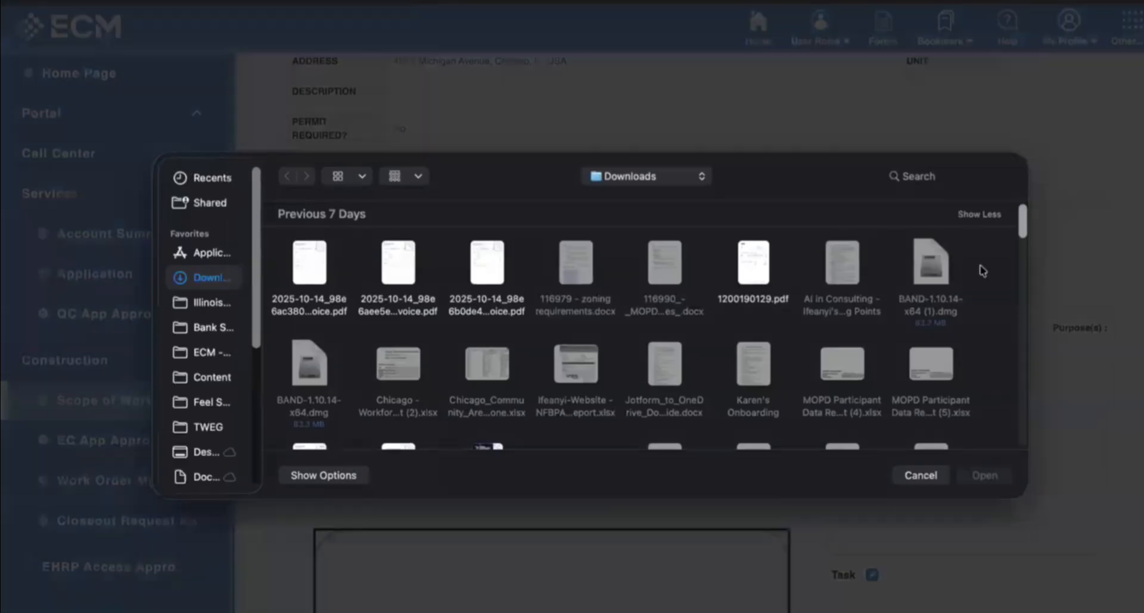
left_click(386, 259)
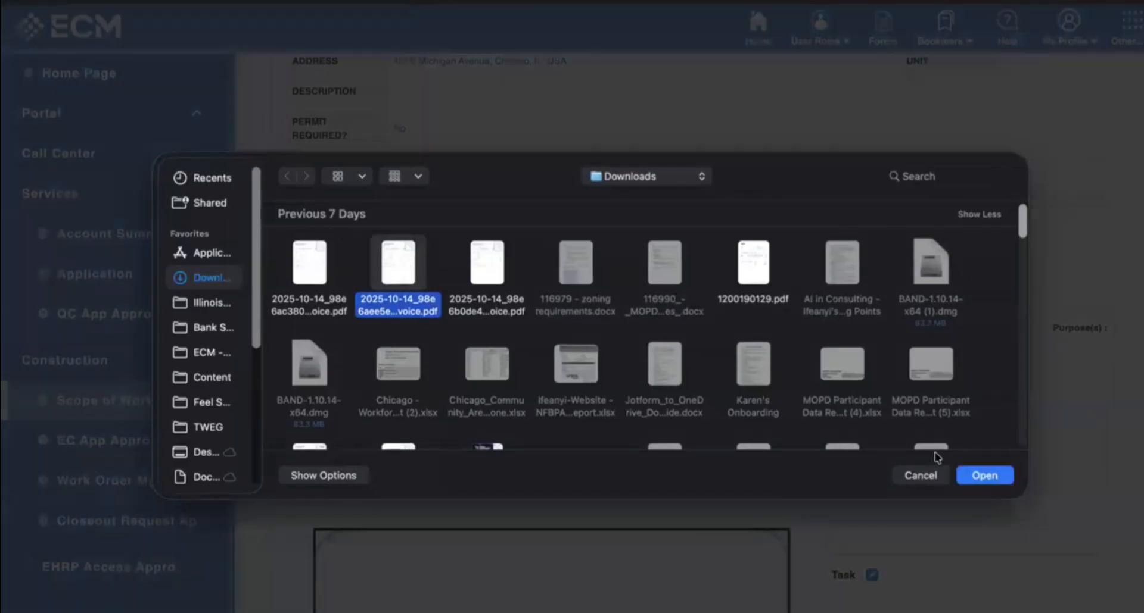
left_click(984, 475)
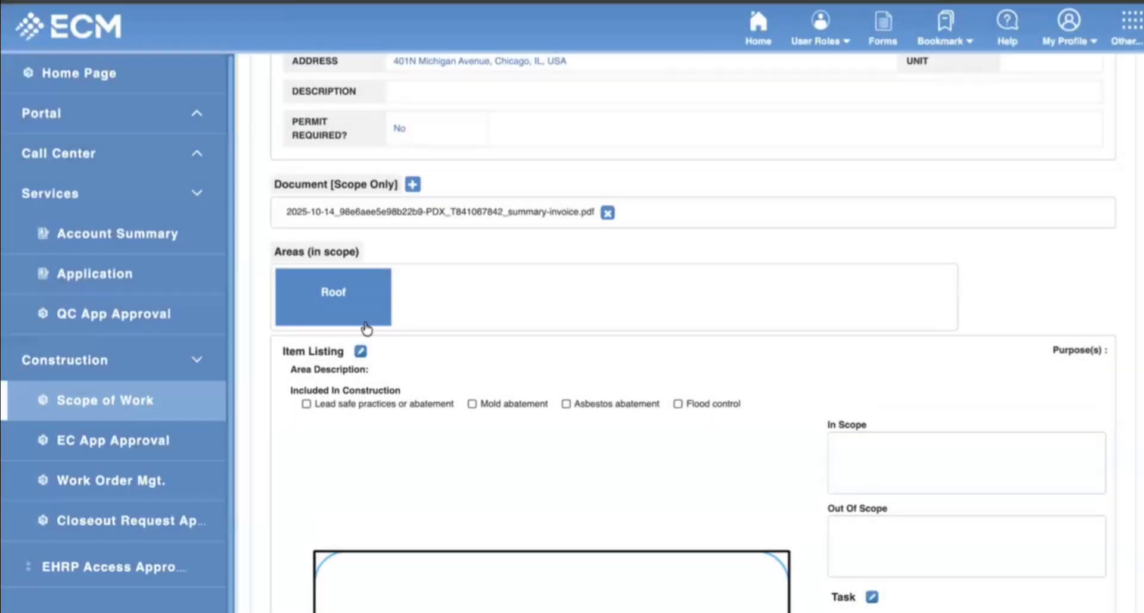
scroll(358, 316, "down", 2)
scroll(354, 310, "down", 1)
Draw a roof sketch on the Roof item listing's sketch pad.
left_click(360, 209)
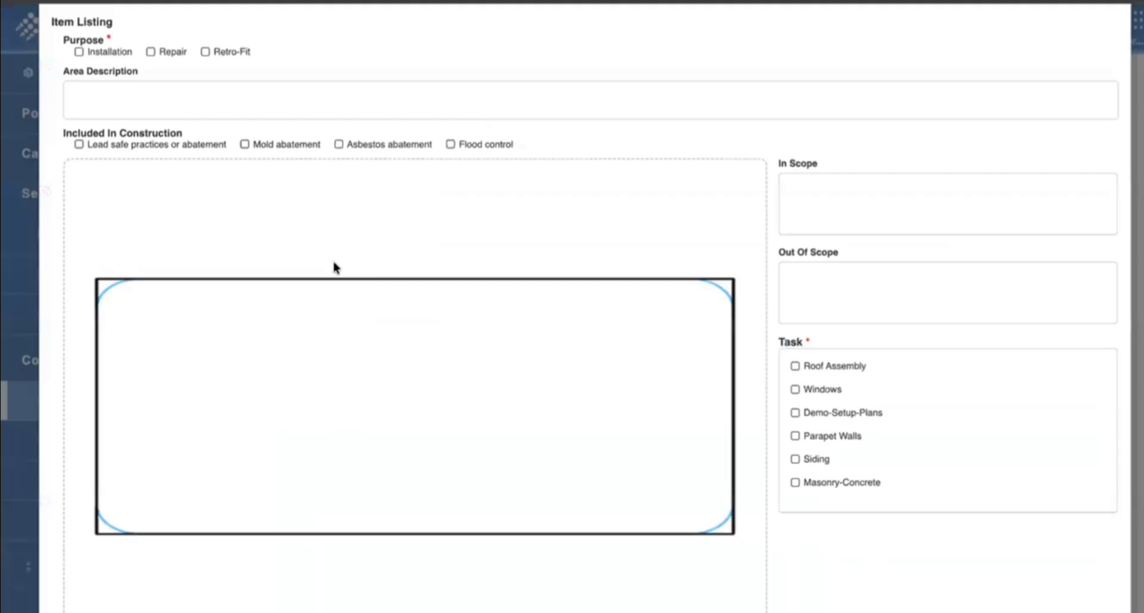
scroll(285, 293, "down", 1)
mouse_move(227, 320)
left_mouse_down()
mouse_move(421, 322)
mouse_move(305, 380)
mouse_move(325, 367)
left_mouse_up()
scroll(417, 429, "down", 2)
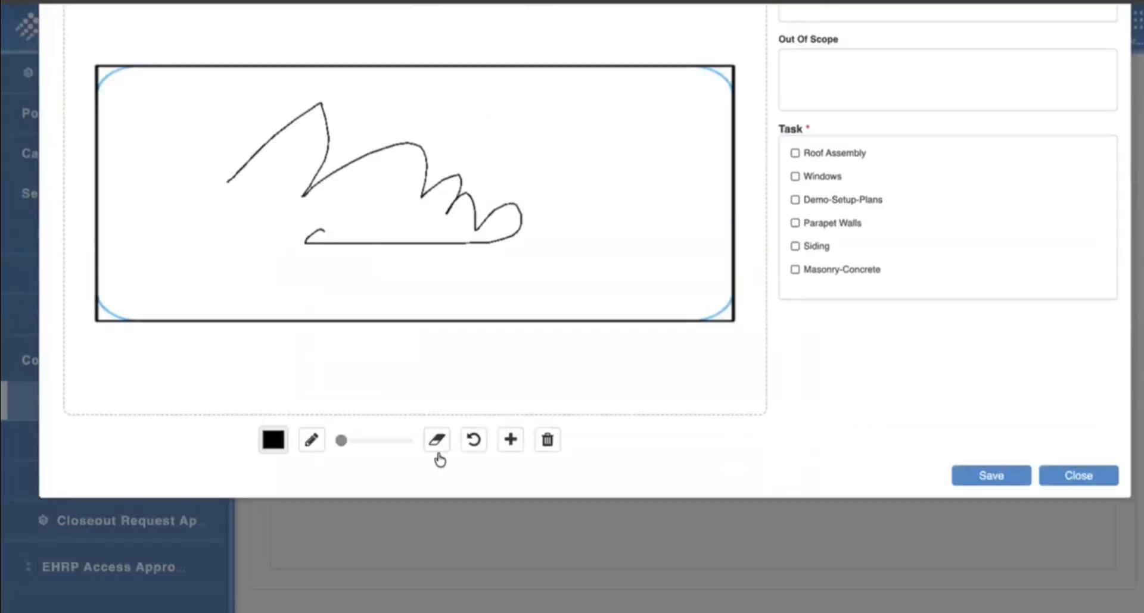
left_click(510, 440)
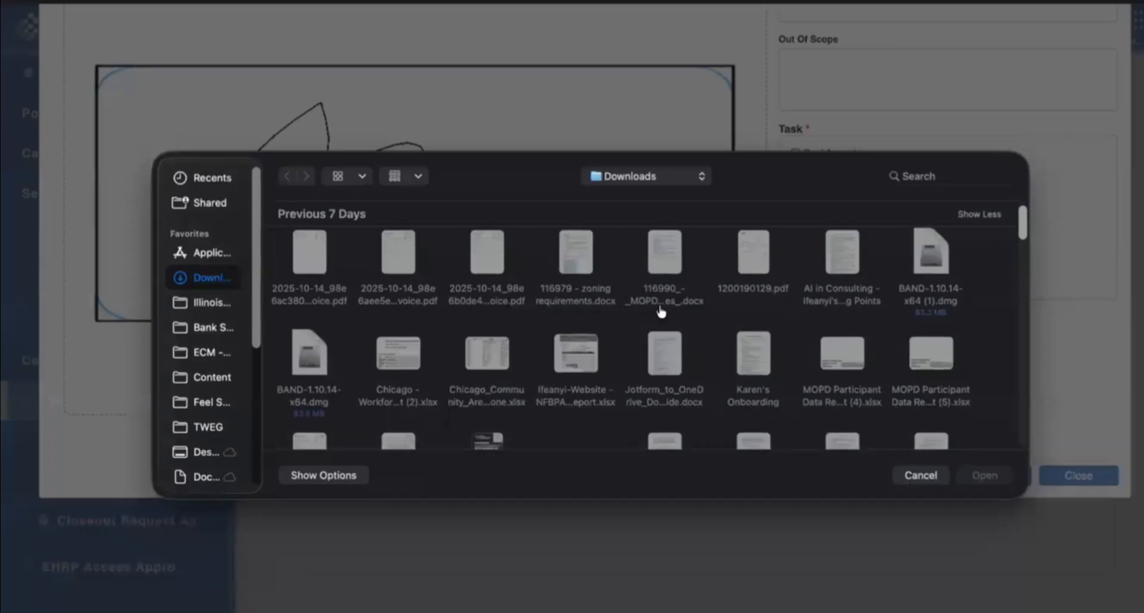
left_click(916, 476)
scroll(545, 557, "down", 2)
mouse_move(473, 439)
left_mouse_down()
mouse_move(499, 464)
mouse_move(593, 448)
left_mouse_up()
scroll(846, 499, "down", 2)
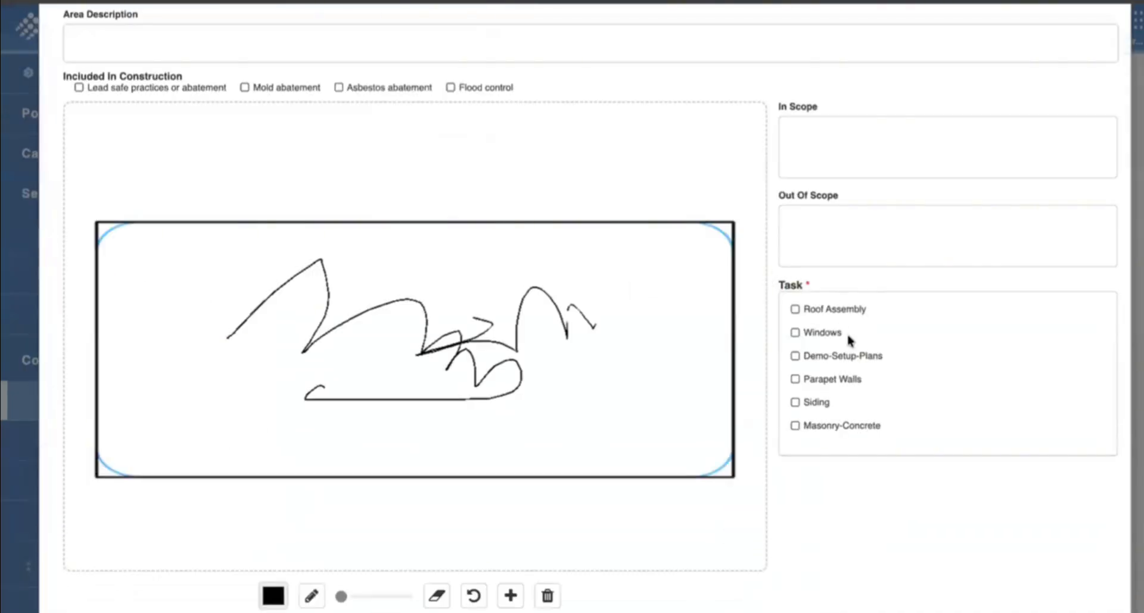
scroll(810, 352, "down", 2)
Tick Roof Assembly and Windows as the item's tasks.
left_click(795, 207)
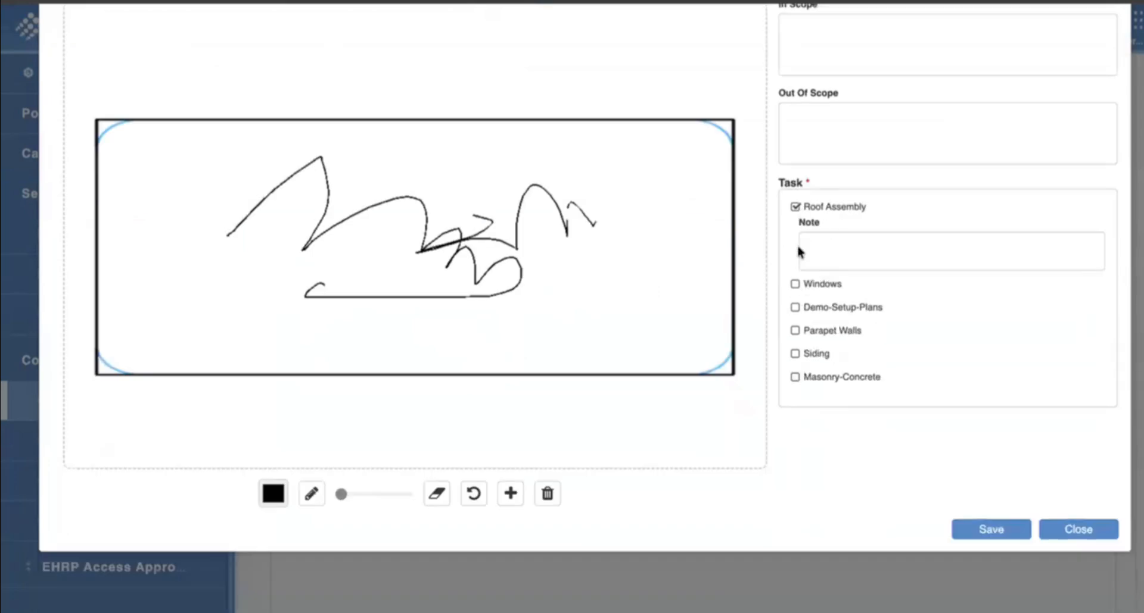
left_click(795, 285)
scroll(319, 295, "up", 5)
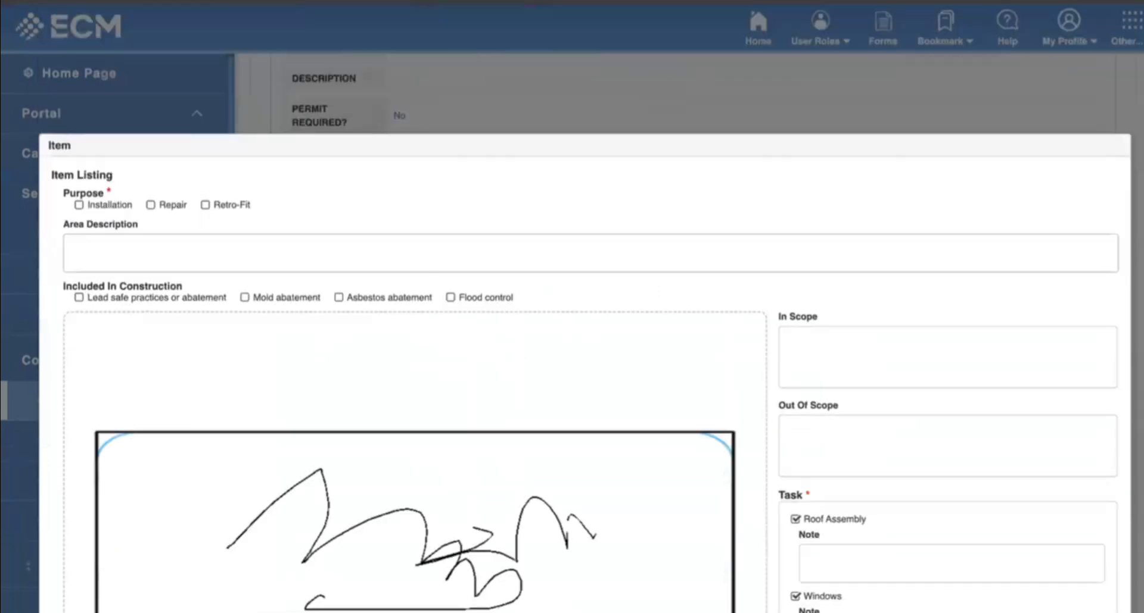
scroll(834, 271, "down", 5)
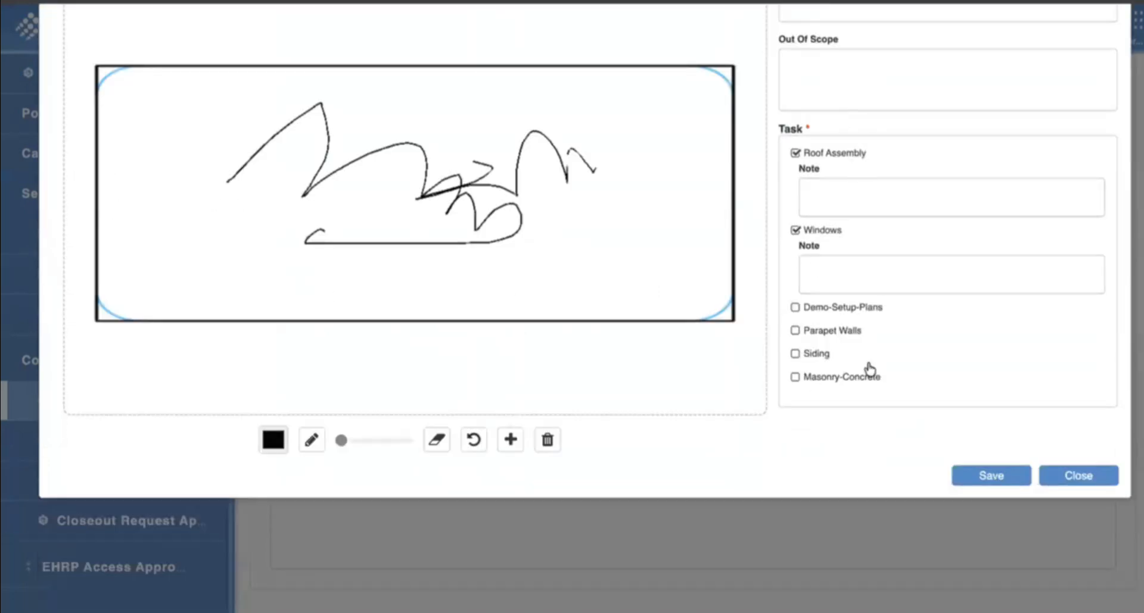
Set the item's purpose to Retro-Fit after the missing-purpose warning on save.
left_click(992, 480)
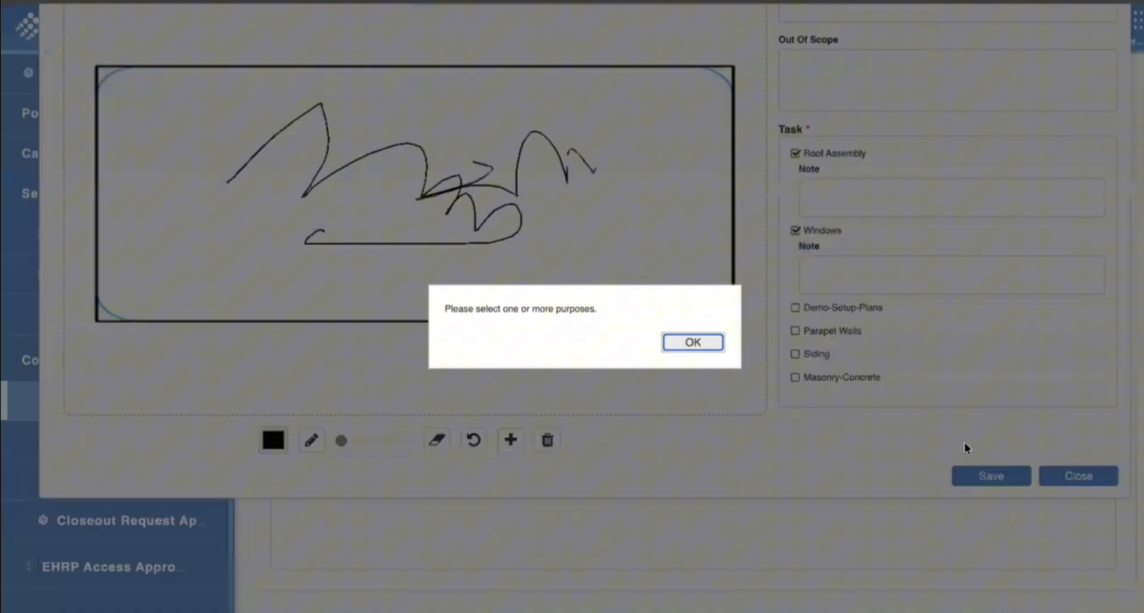
left_click(703, 346)
scroll(453, 307, "up", 3)
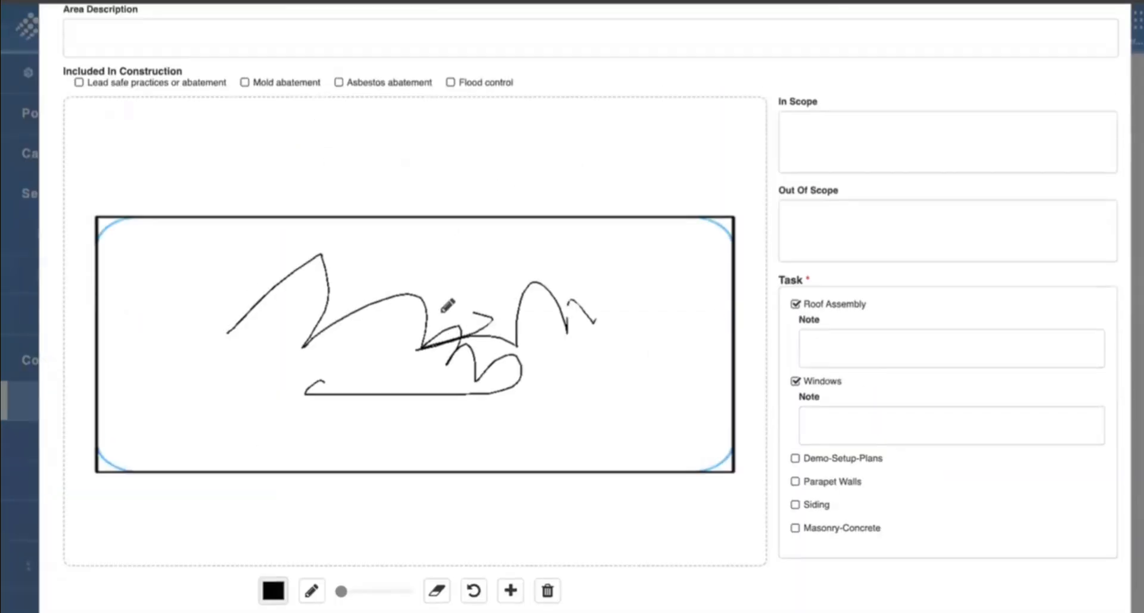
scroll(140, 179, "up", 2)
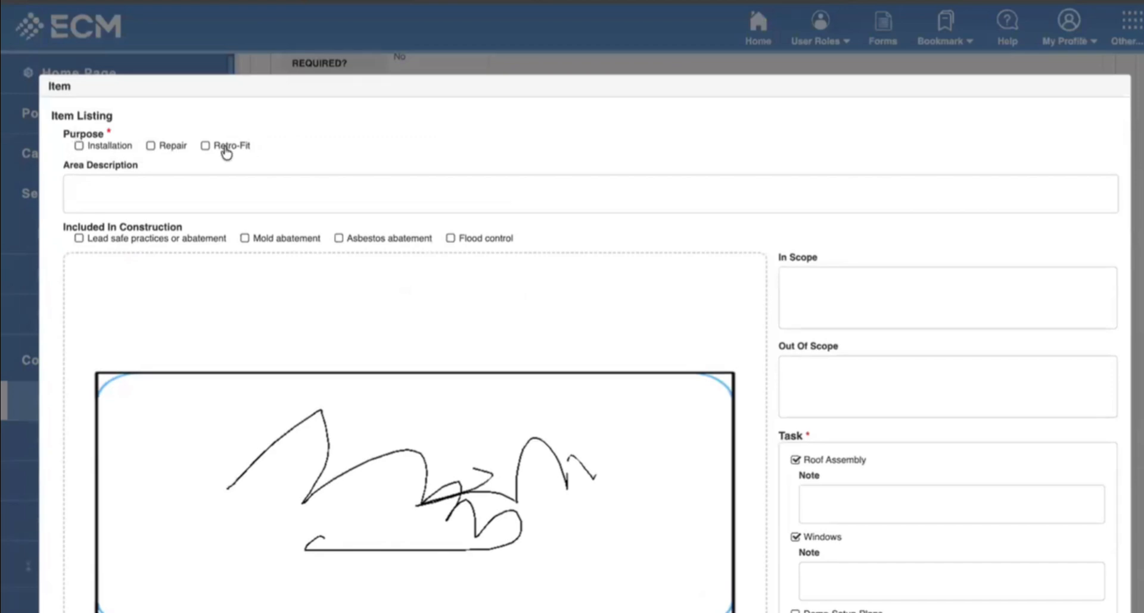
left_click(205, 147)
Save the Roof listing, mark the scope complete as Scope Approved, and go to Project Costing.
scroll(929, 457, "down", 5)
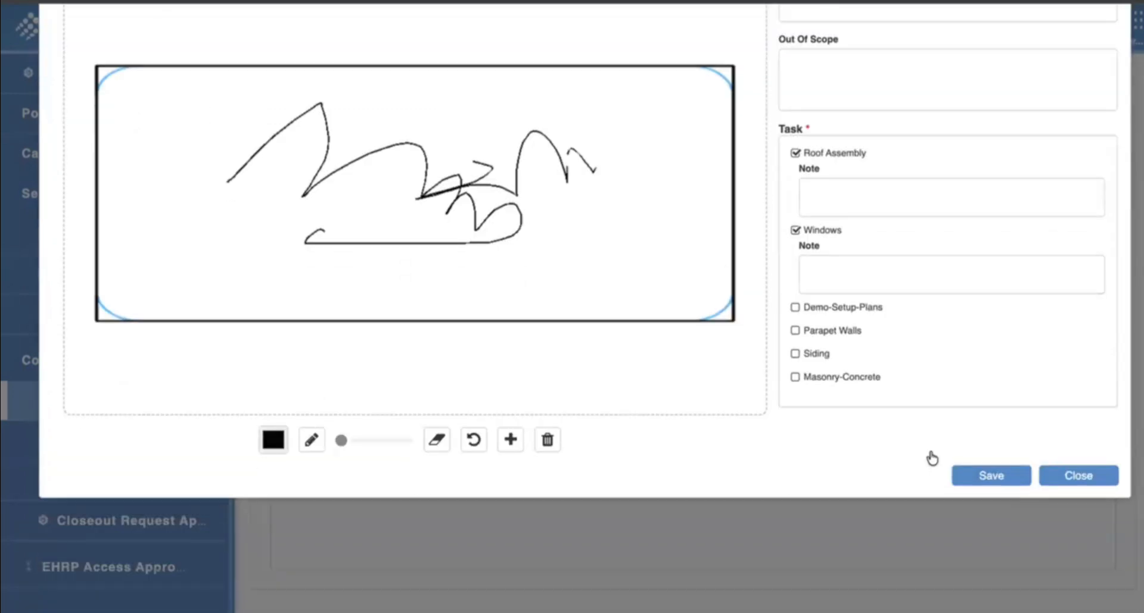
left_click(982, 473)
scroll(473, 371, "up", 8)
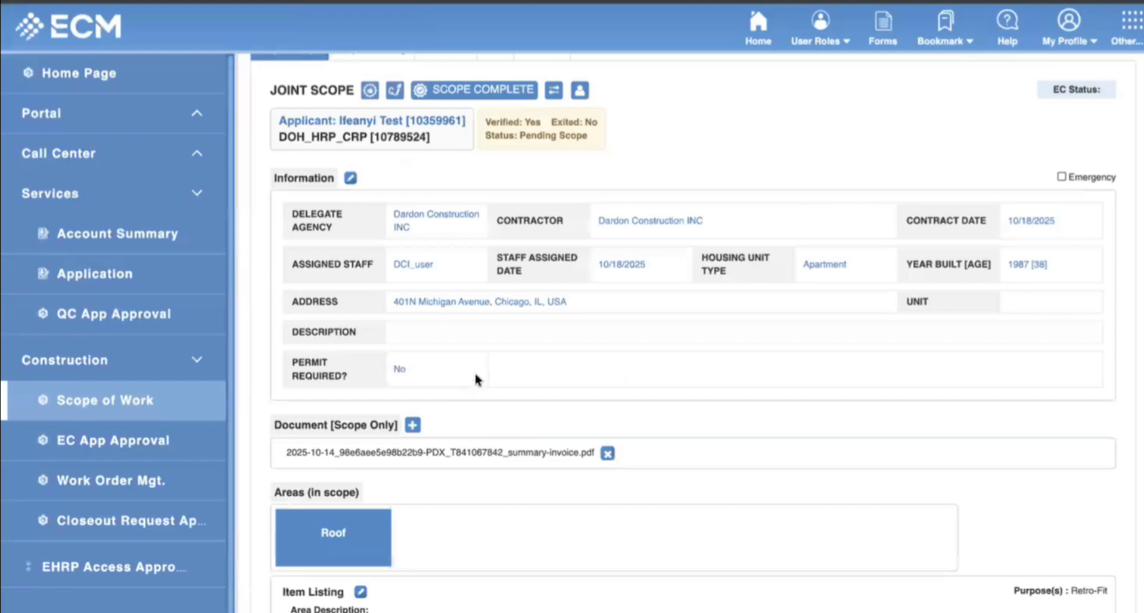
scroll(622, 396, "down", 2)
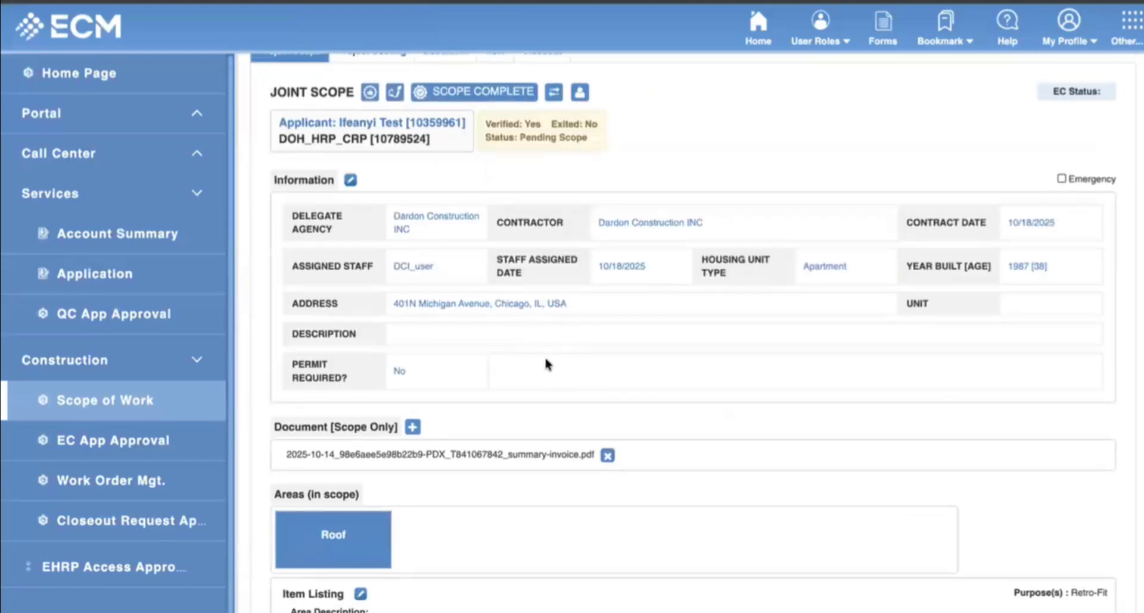
scroll(544, 357, "up", 2)
left_click(475, 209)
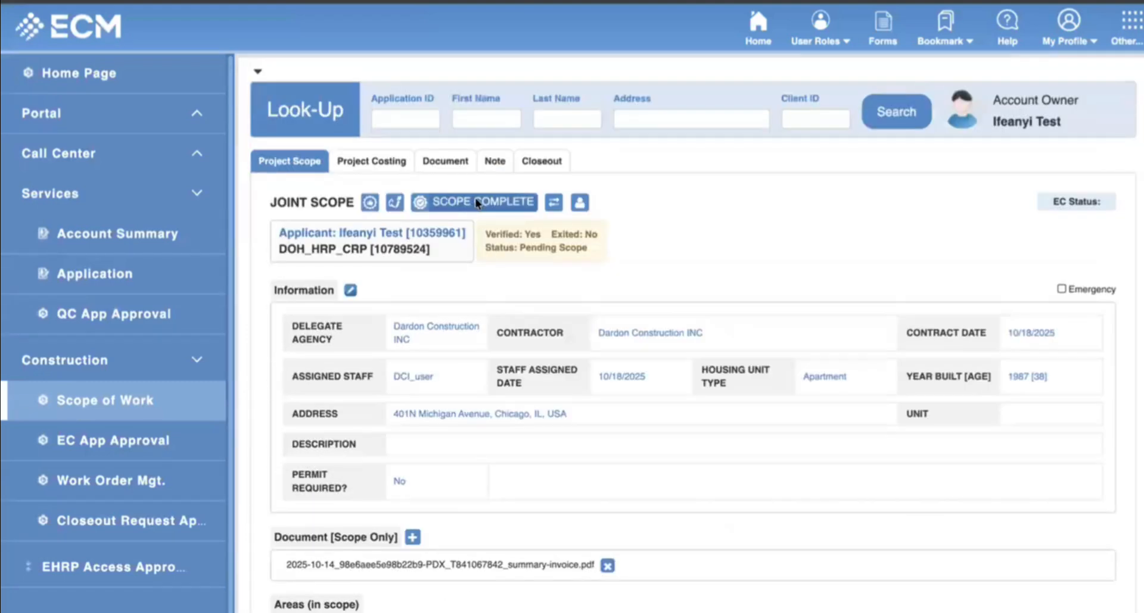
left_click_drag(516, 246, 613, 250)
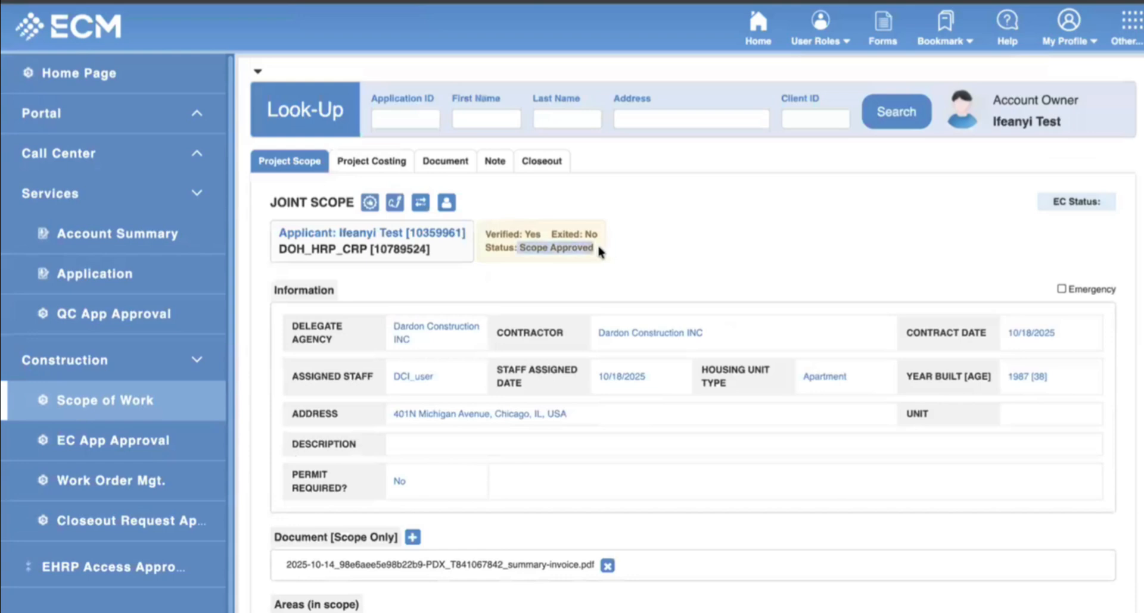
left_click(602, 250)
left_click(354, 163)
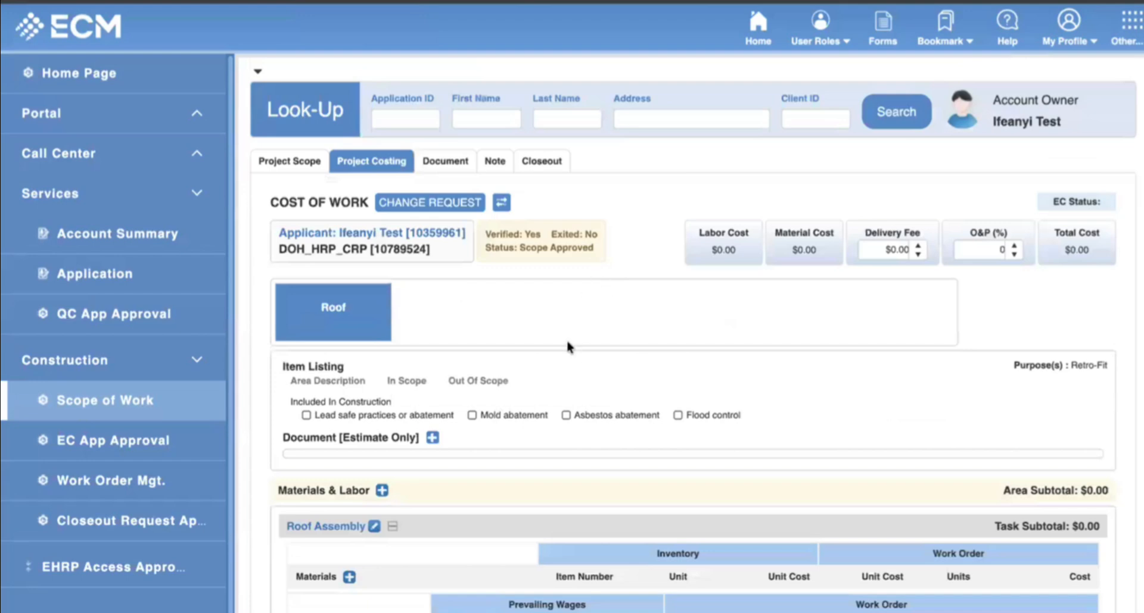
Add a custom 'Material 1' line to Roof Assembly: 20 units at $5.00 each.
scroll(508, 310, "down", 4)
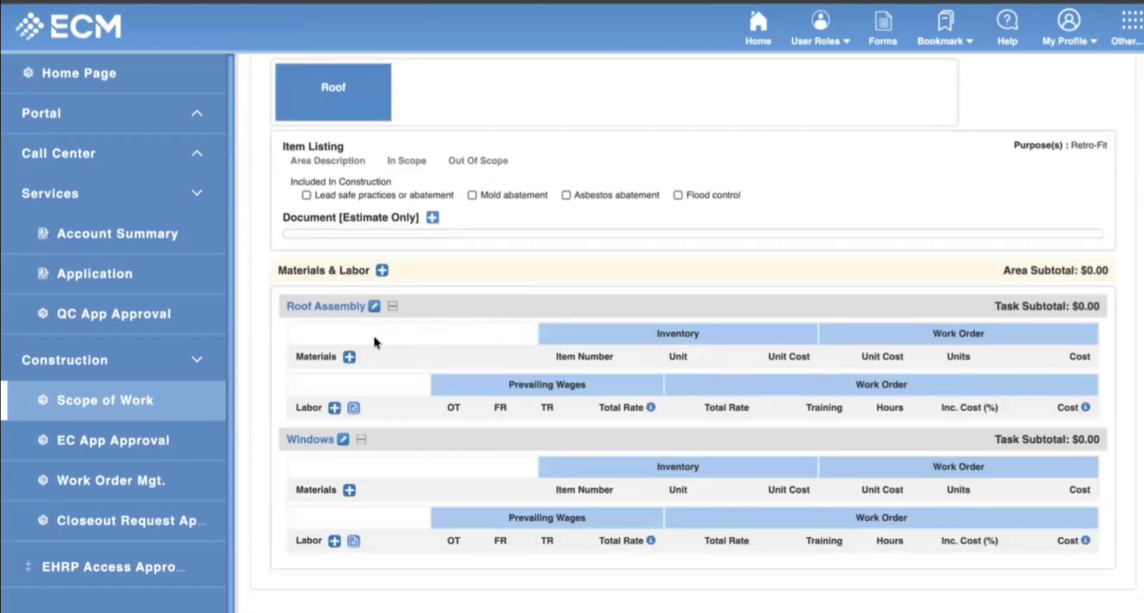
left_click(349, 359)
left_click(462, 316)
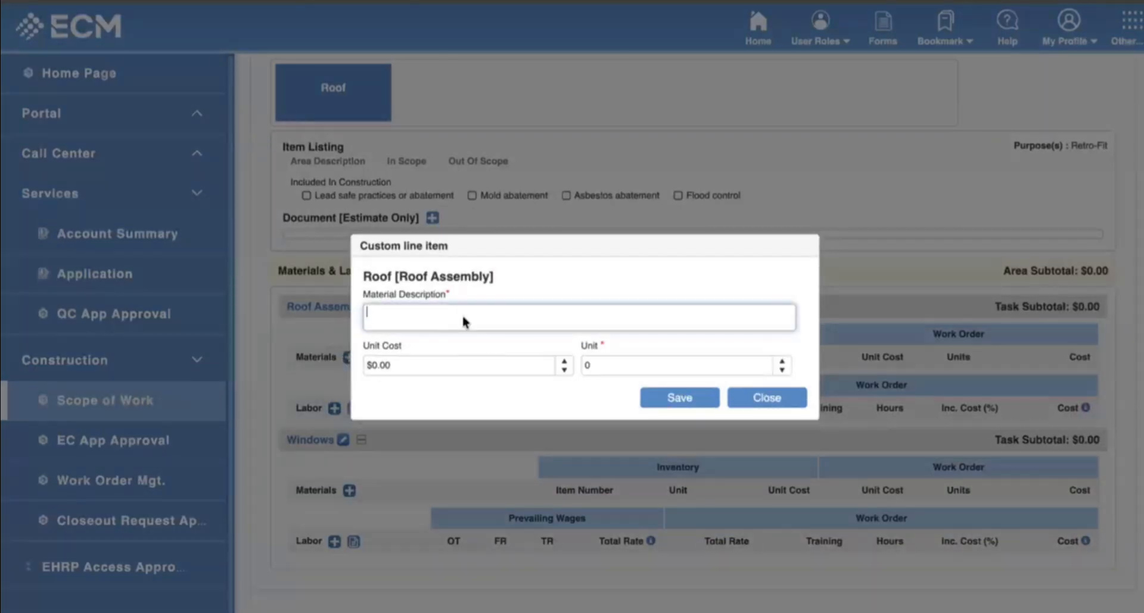
type("m")
left_click(687, 363)
key("BackSpace")
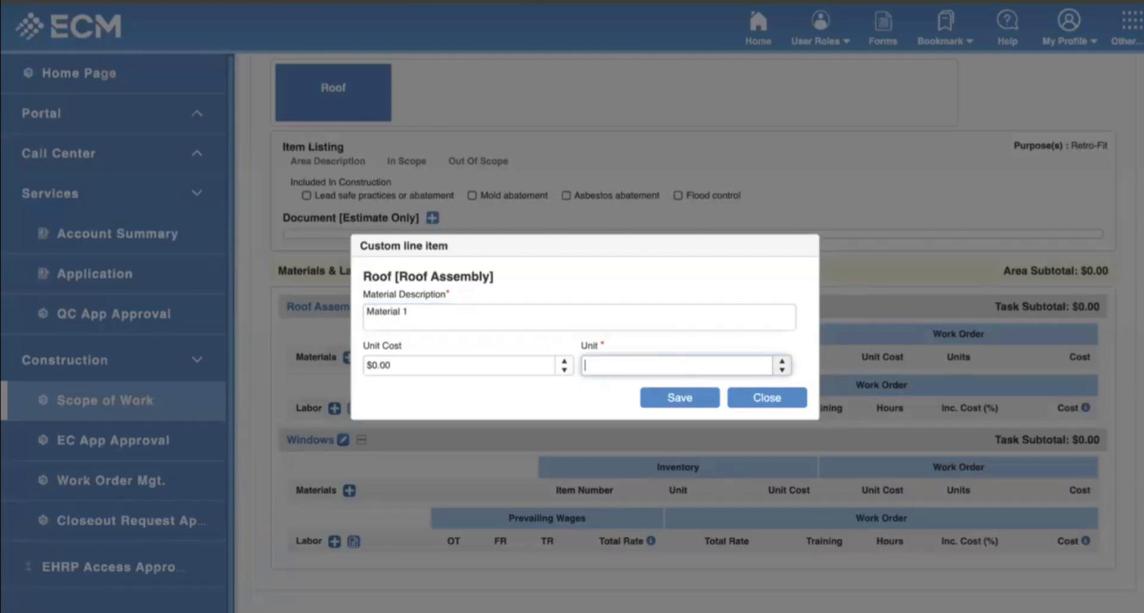
left_click(455, 368)
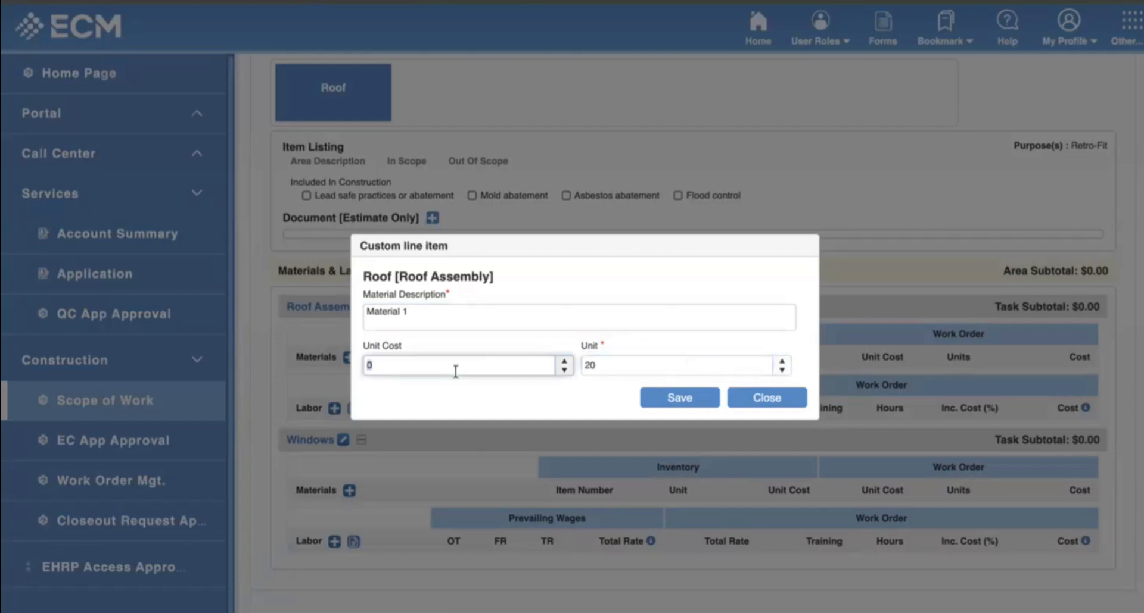
key("BackSpace")
type("5")
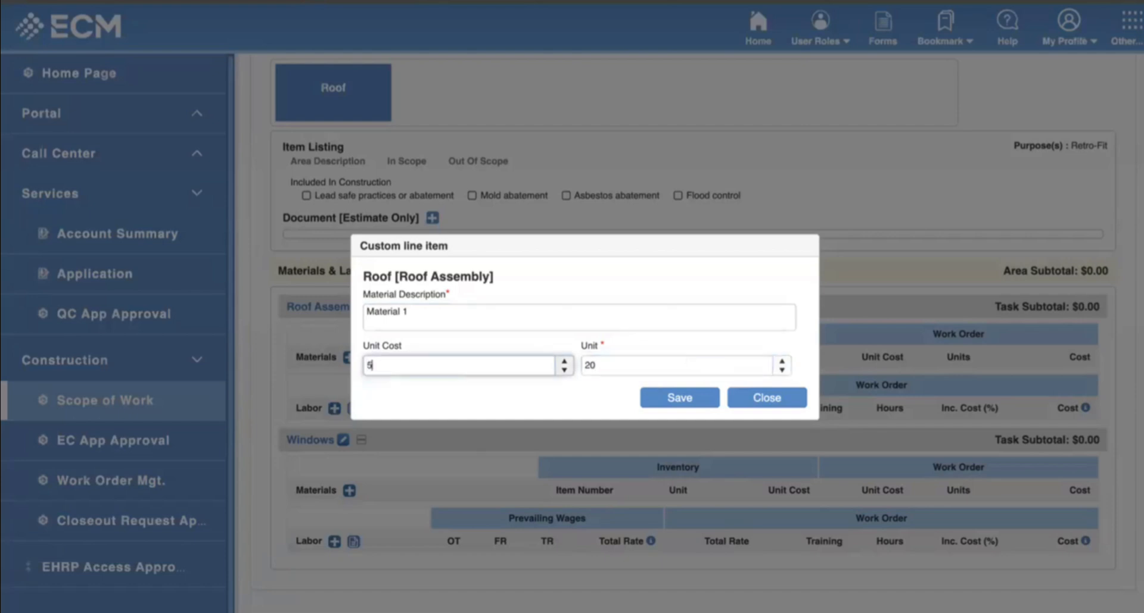
left_click(680, 407)
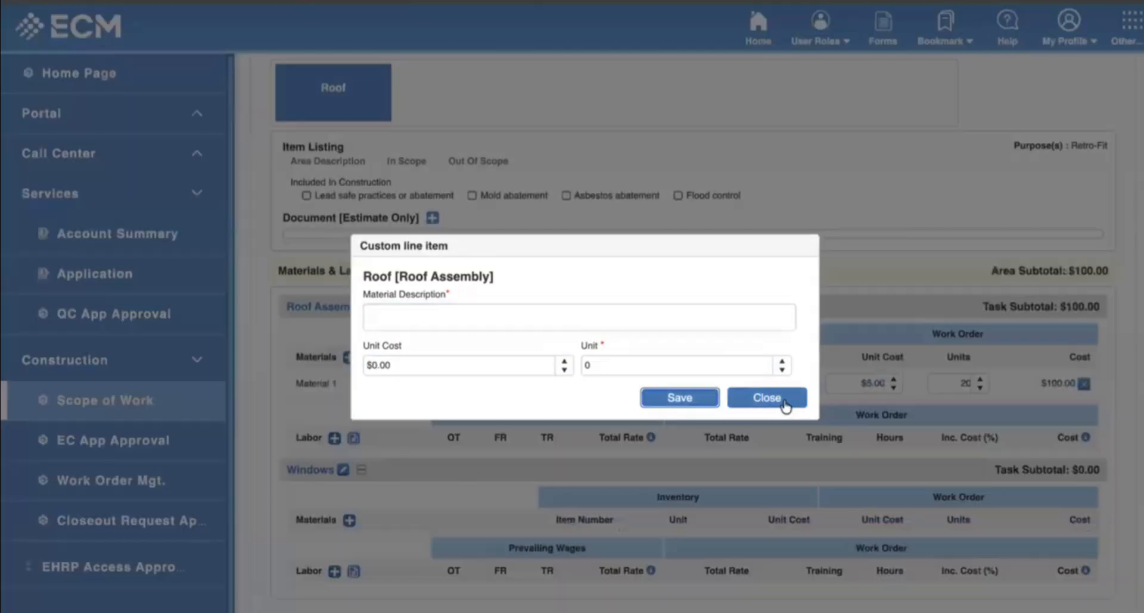
left_click(784, 403)
scroll(900, 528, "up", 3)
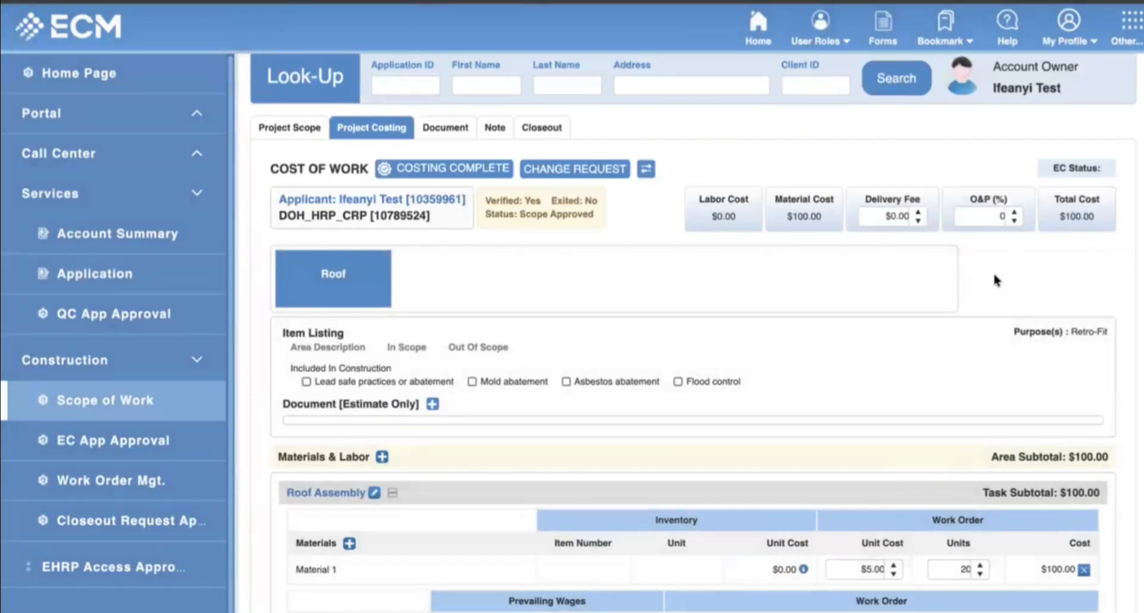
Add a non-hourly JKAFLKD labor line to Roof Assembly with a $300 total rate.
scroll(695, 340, "down", 3)
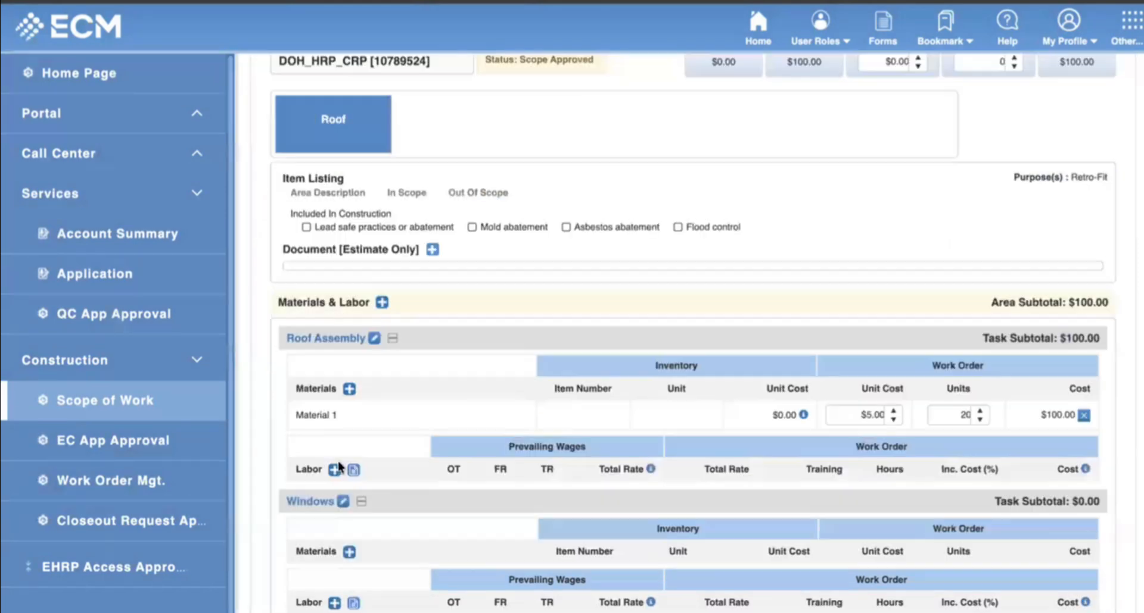
left_click(334, 468)
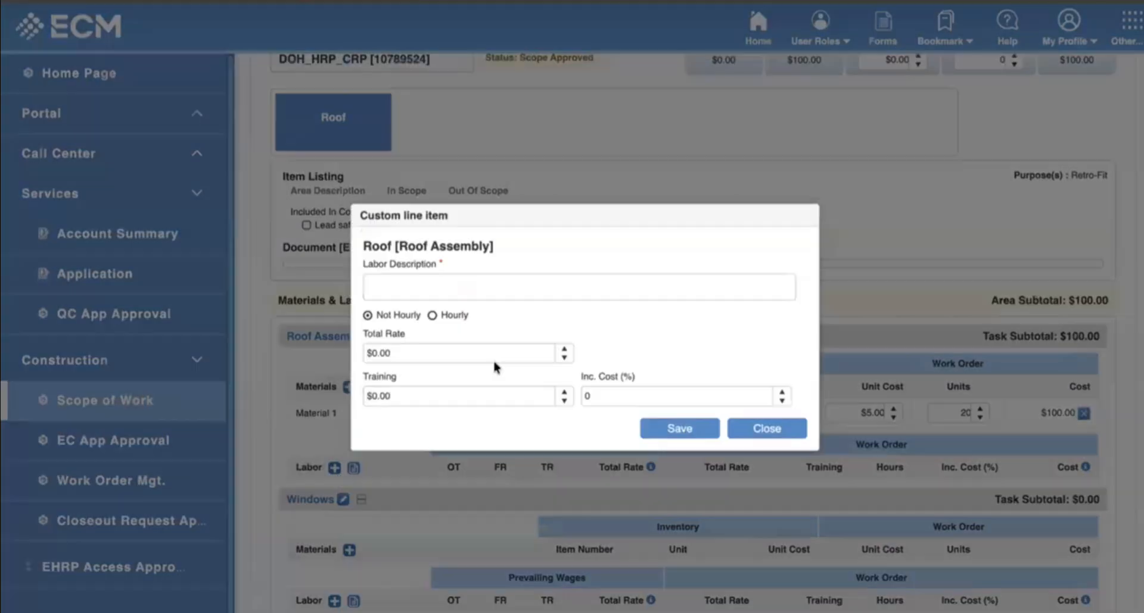
left_click(454, 285)
type("JKAFLKD")
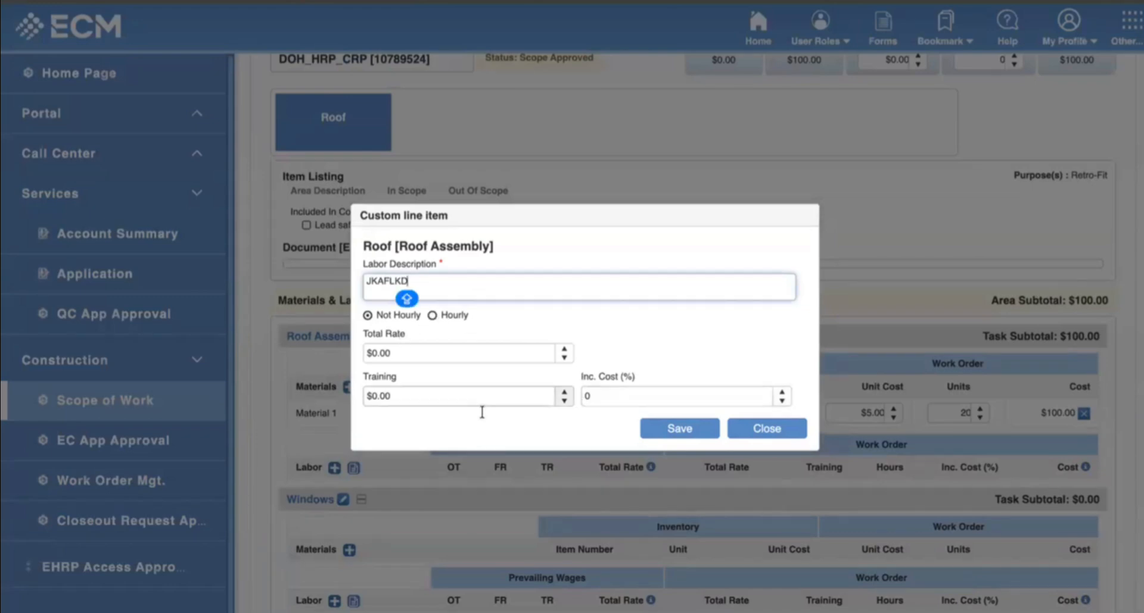
left_click(432, 316)
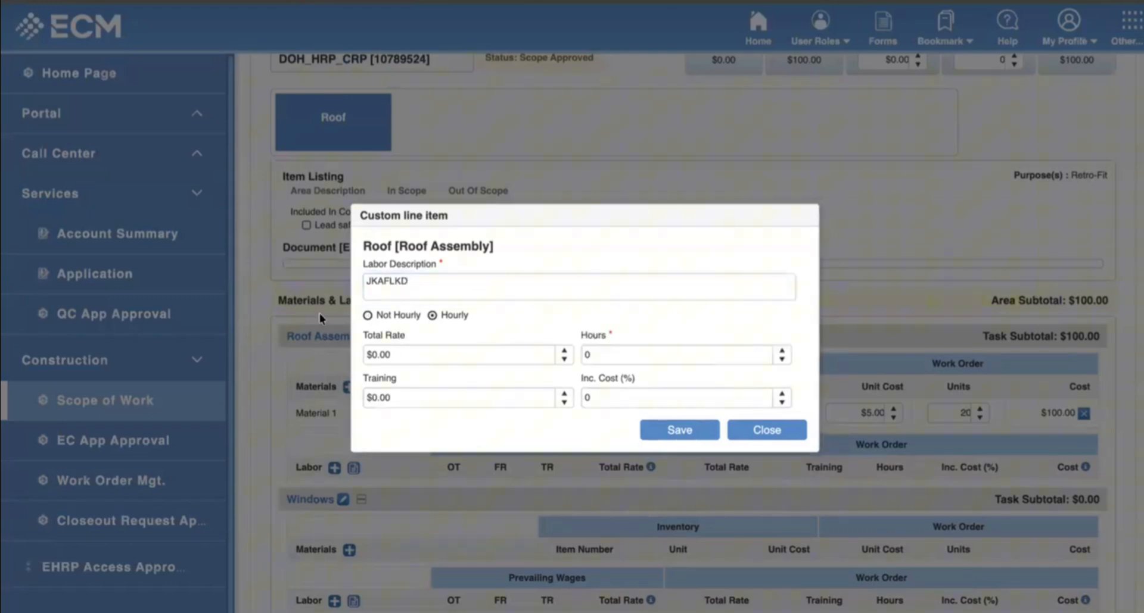
left_click(367, 315)
left_click(428, 351)
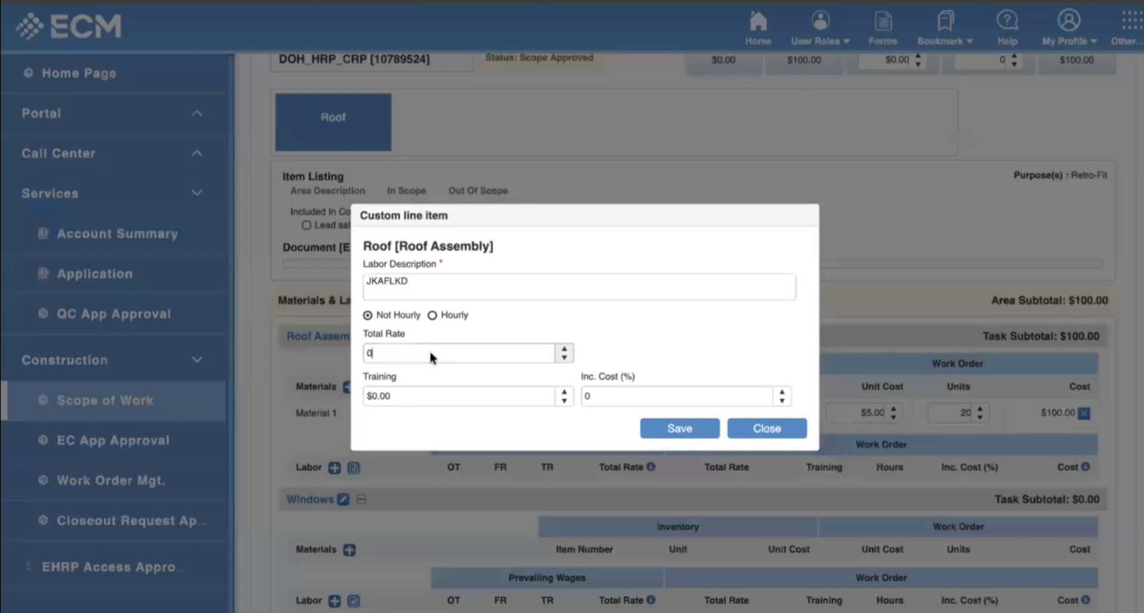
type("30")
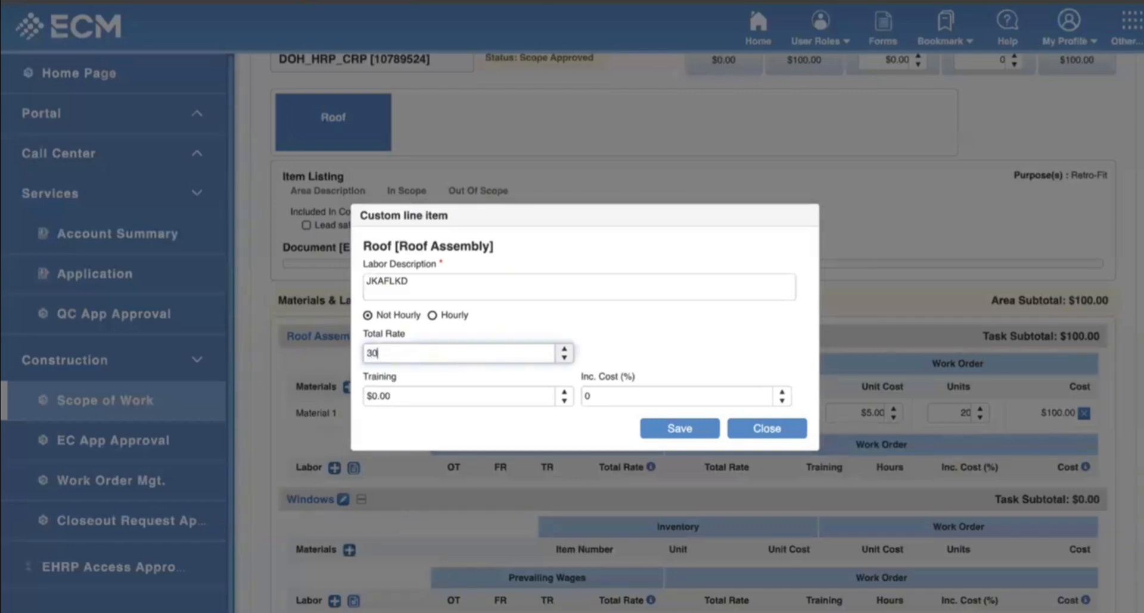
type("0")
left_click(679, 428)
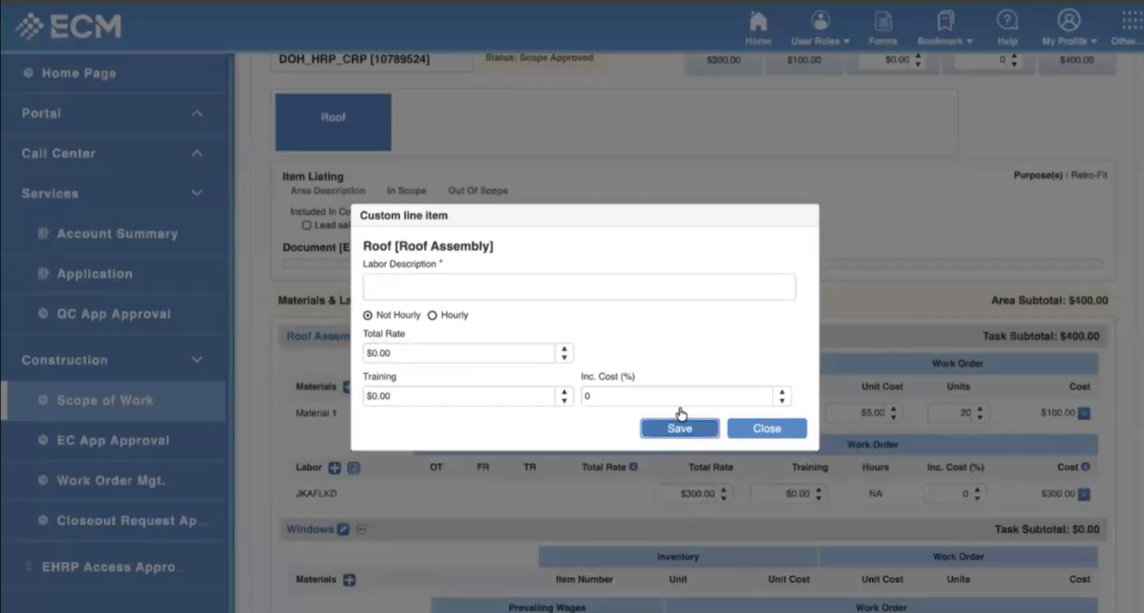
left_click(766, 428)
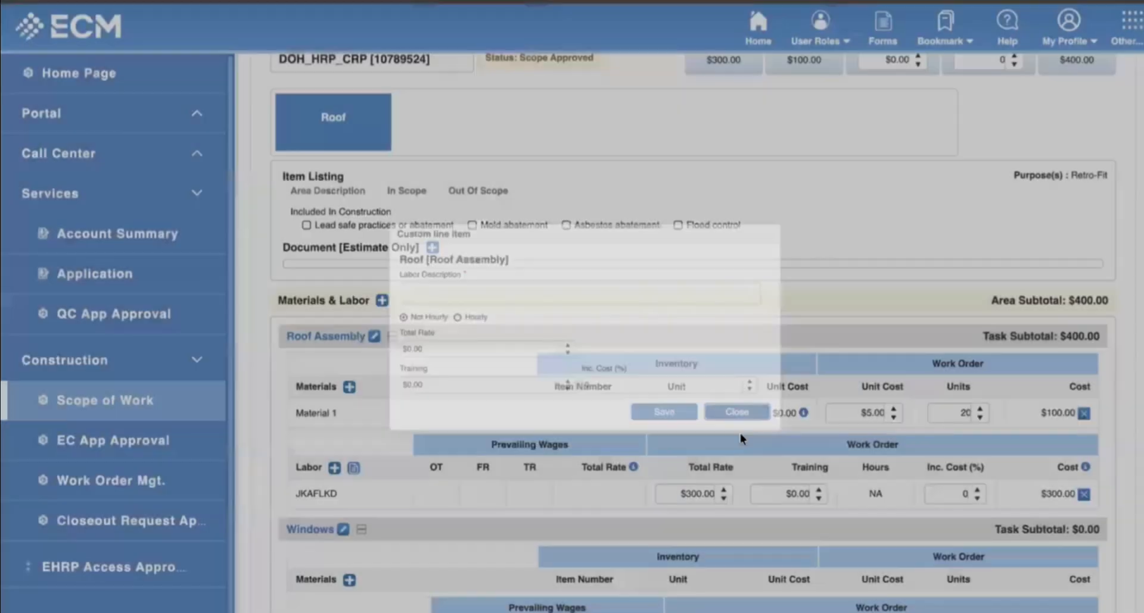
scroll(782, 338, "up", 3)
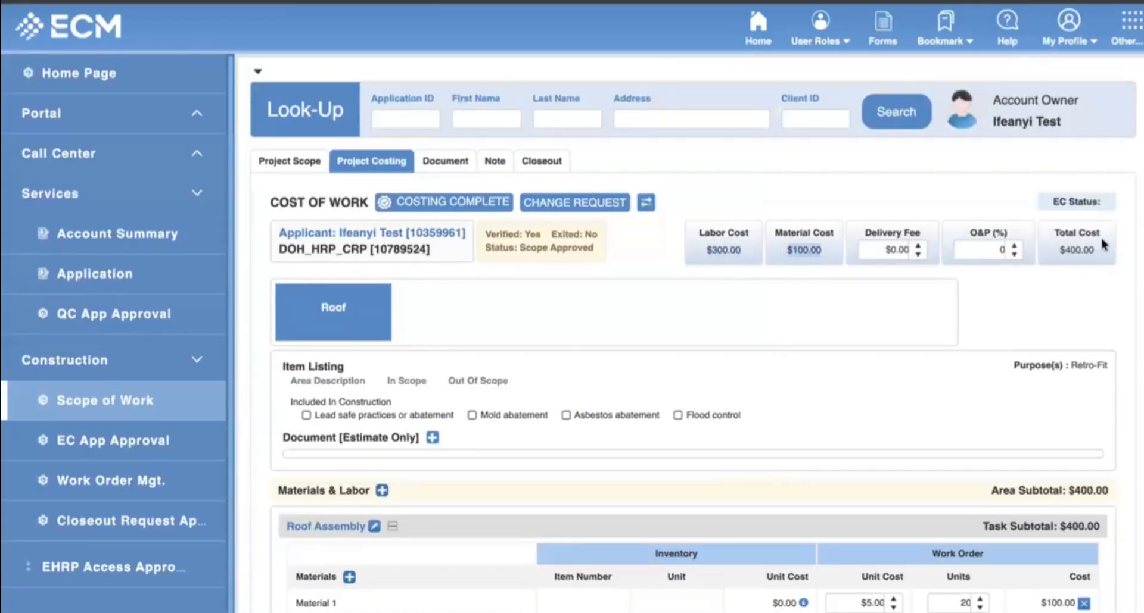
scroll(396, 263, "down", 5)
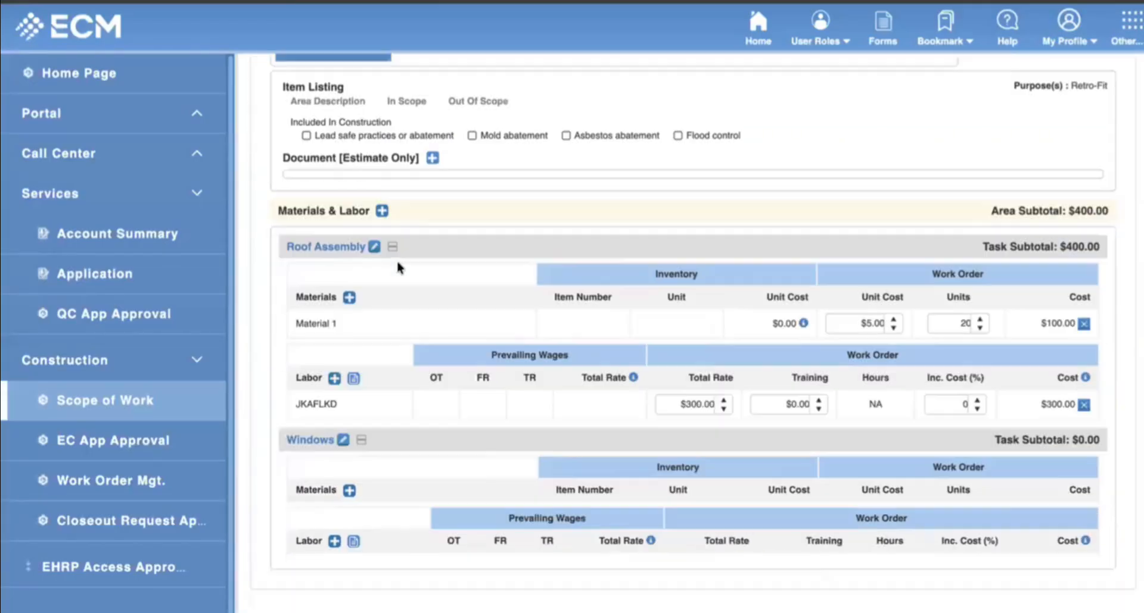
Add a Windows material line to the Windows task: 4 units at $50.00.
left_click(349, 494)
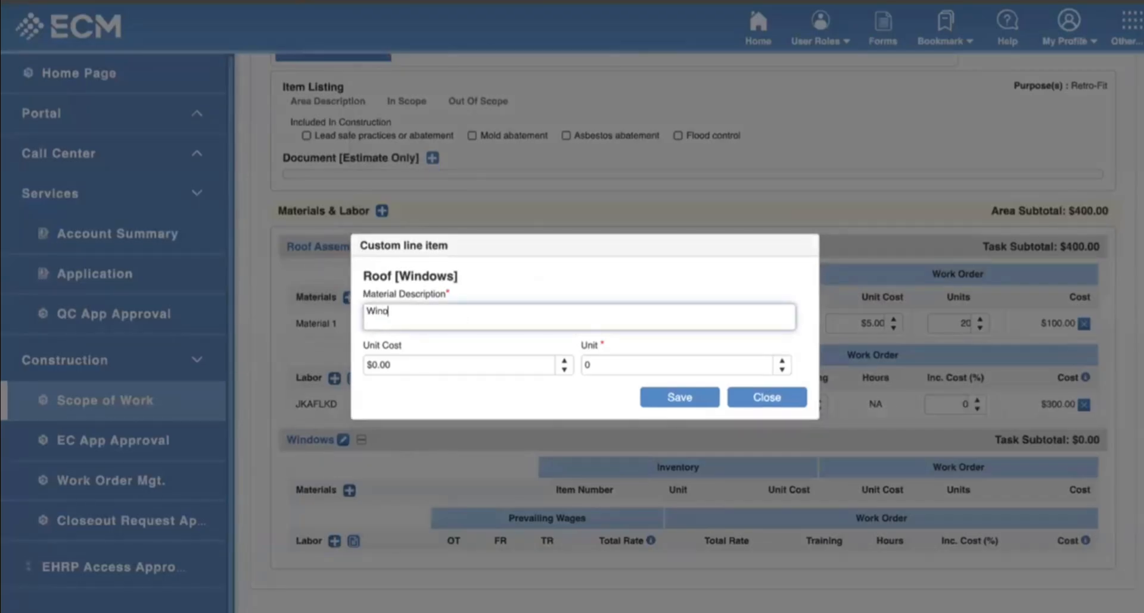
left_click(564, 360)
left_click(515, 371)
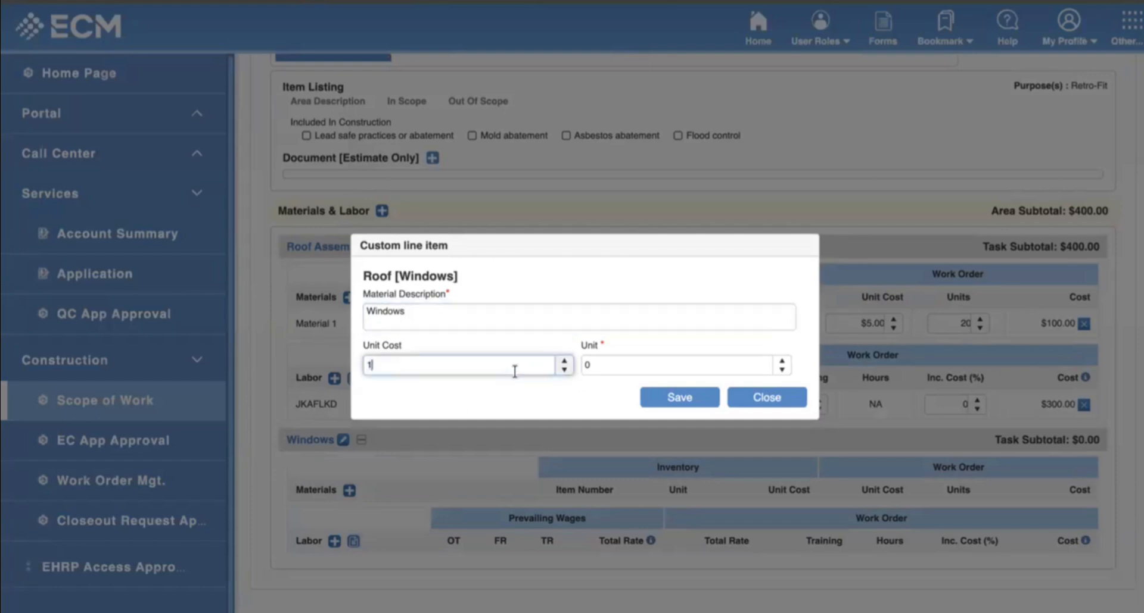
type("0")
left_click(609, 363)
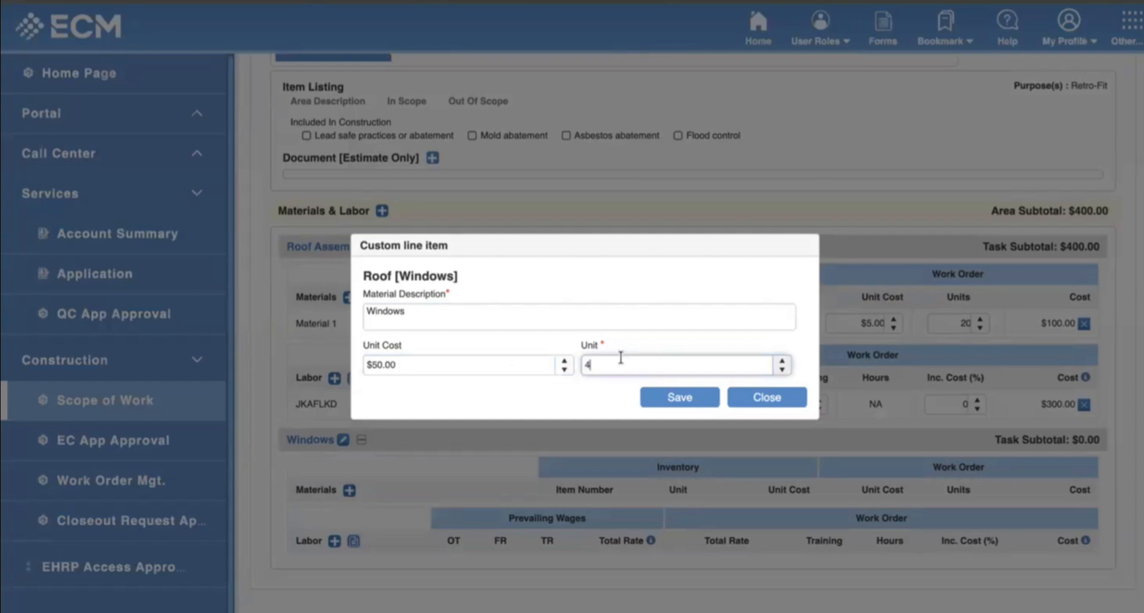
left_click(653, 399)
left_click(767, 398)
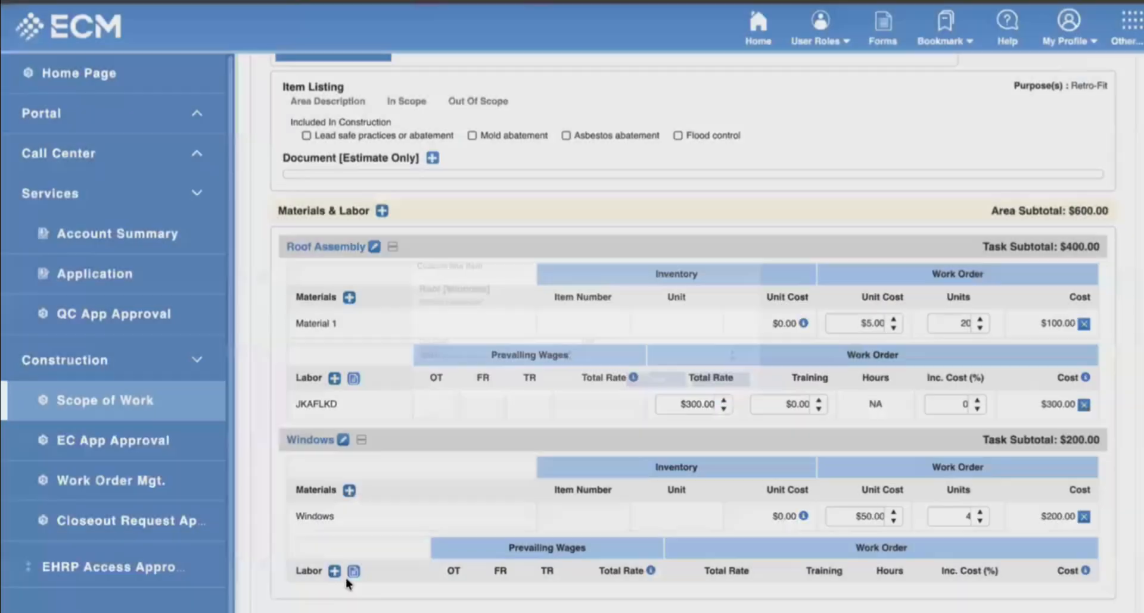
Add a $390.00 labor line to the Windows task.
left_click(334, 571)
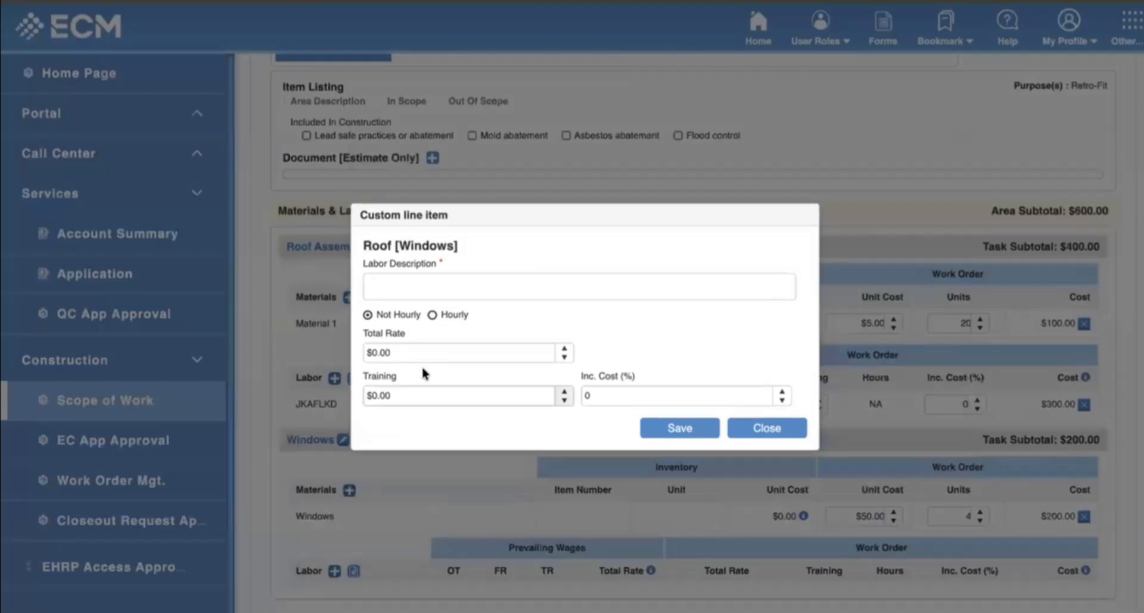
left_click(492, 349)
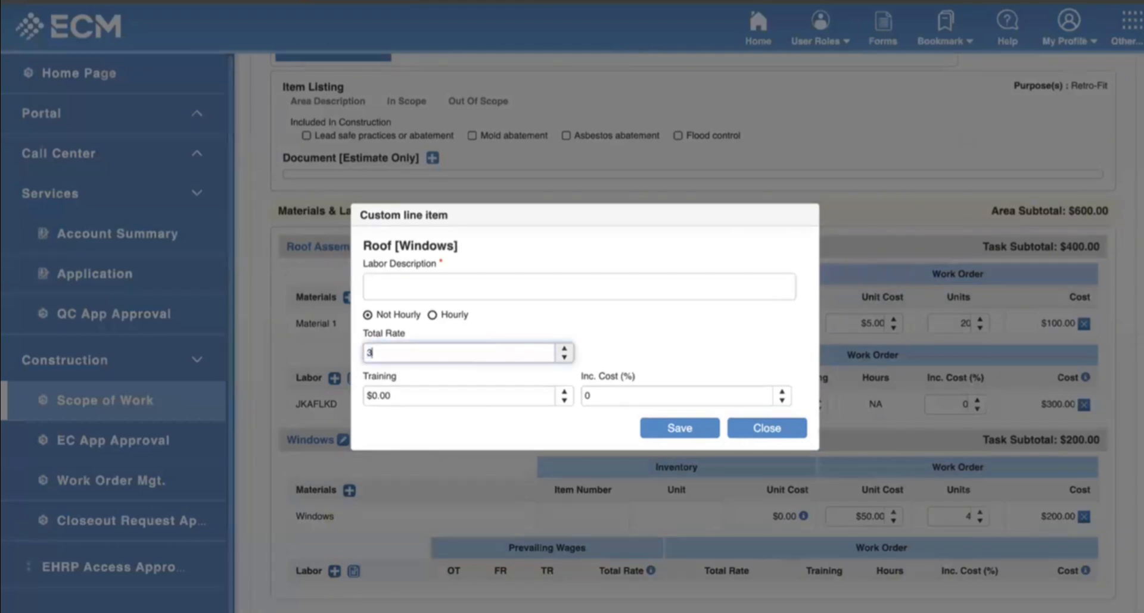
left_click(436, 282)
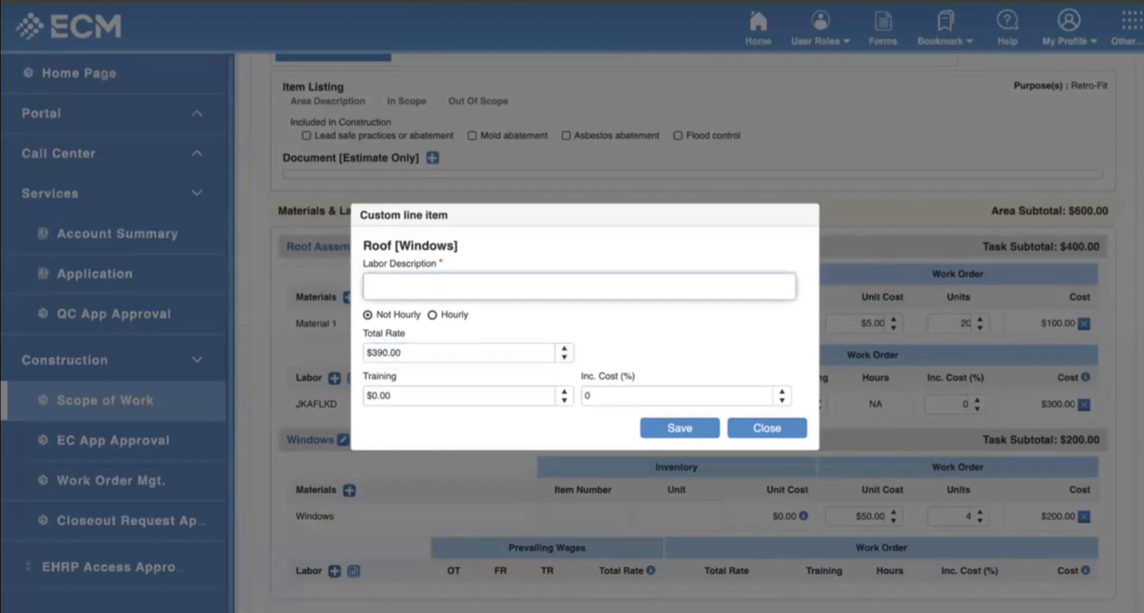
left_click(652, 432)
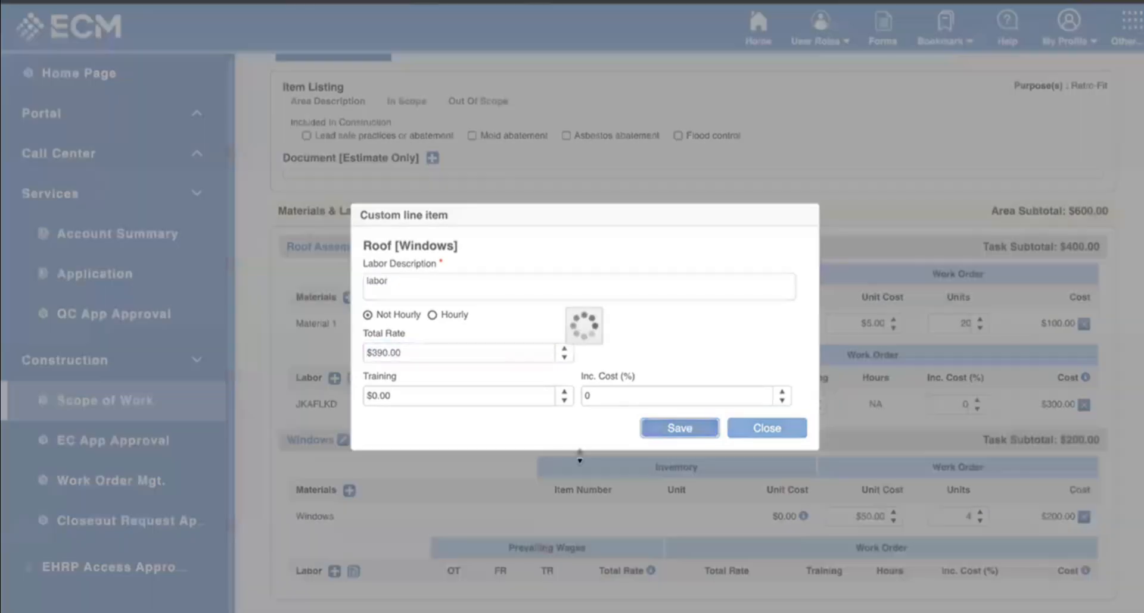
left_click(767, 430)
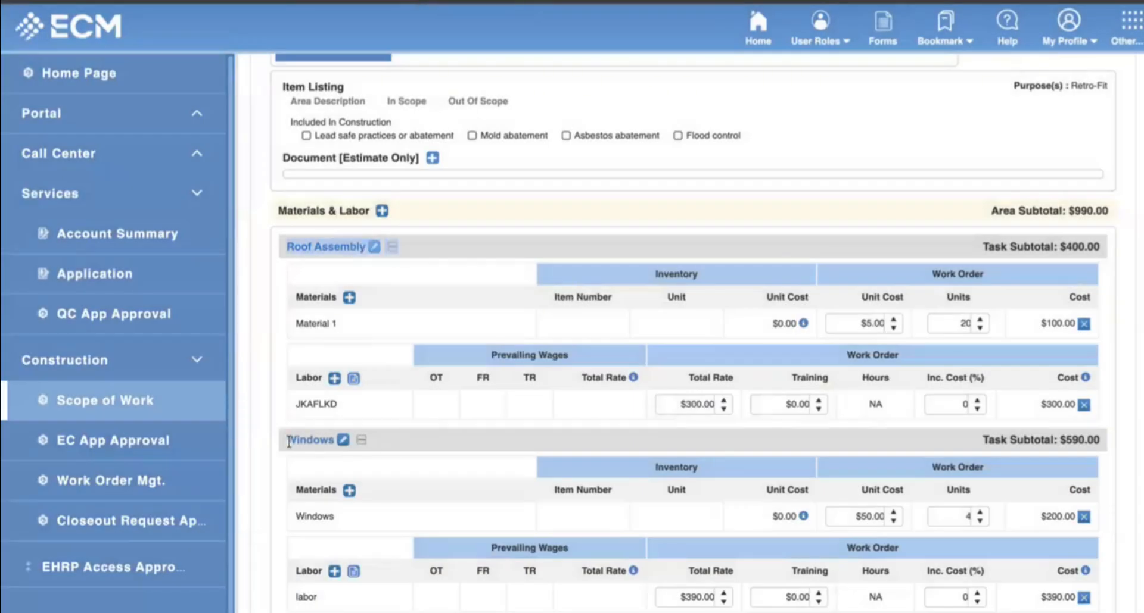
Review the Project Scope's Roof area, highlighting the Roof Assembly and Windows tasks.
scroll(516, 459, "up", 5)
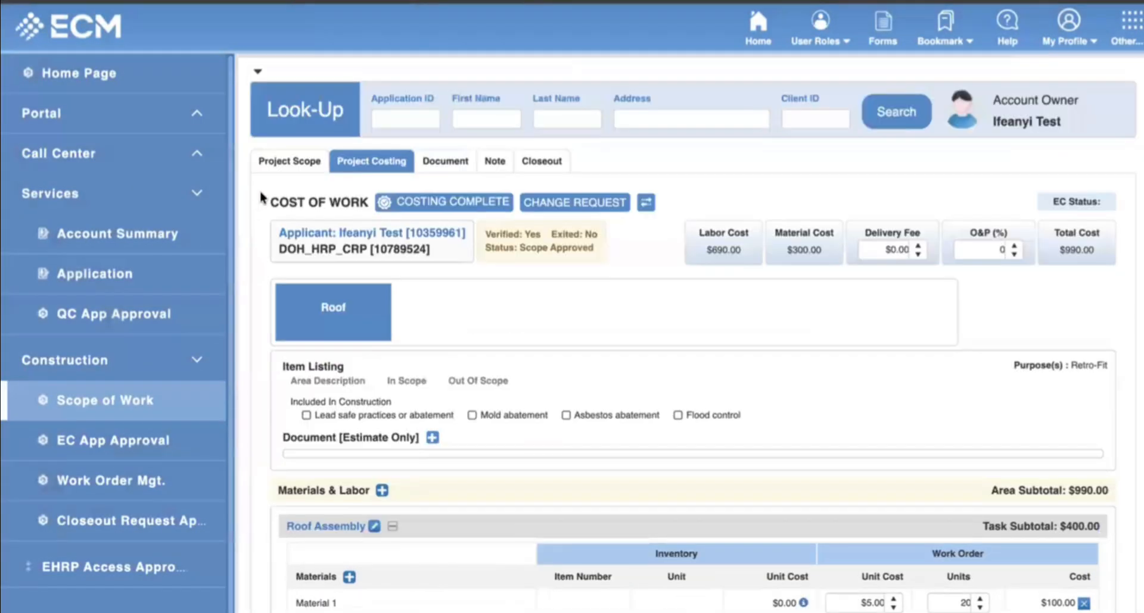
left_click(288, 162)
scroll(586, 417, "down", 5)
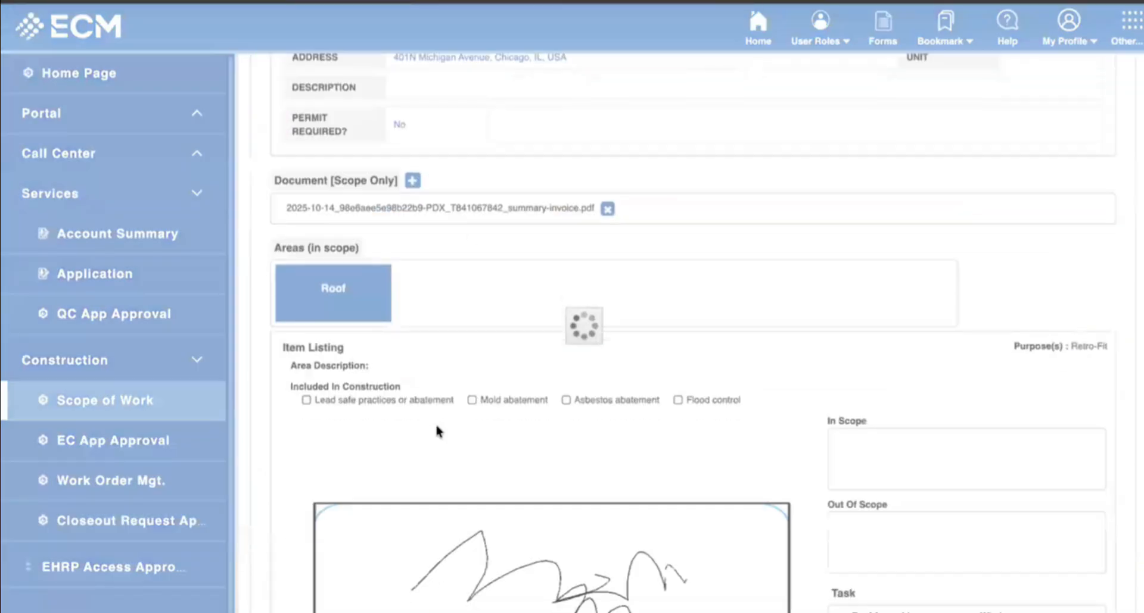
scroll(412, 512, "down", 8)
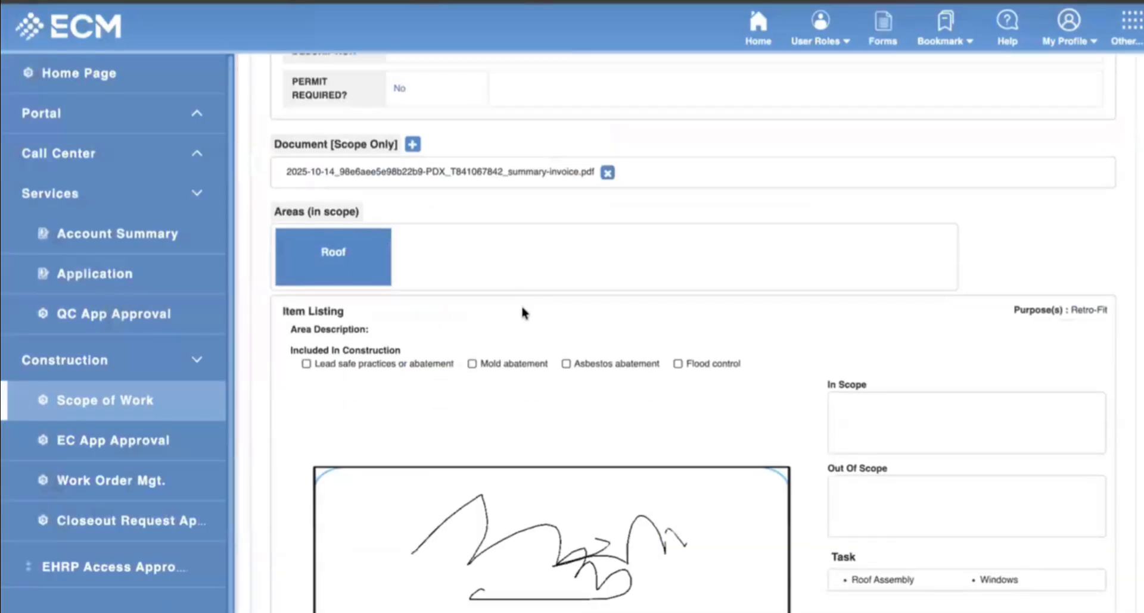
scroll(525, 334, "up", 5)
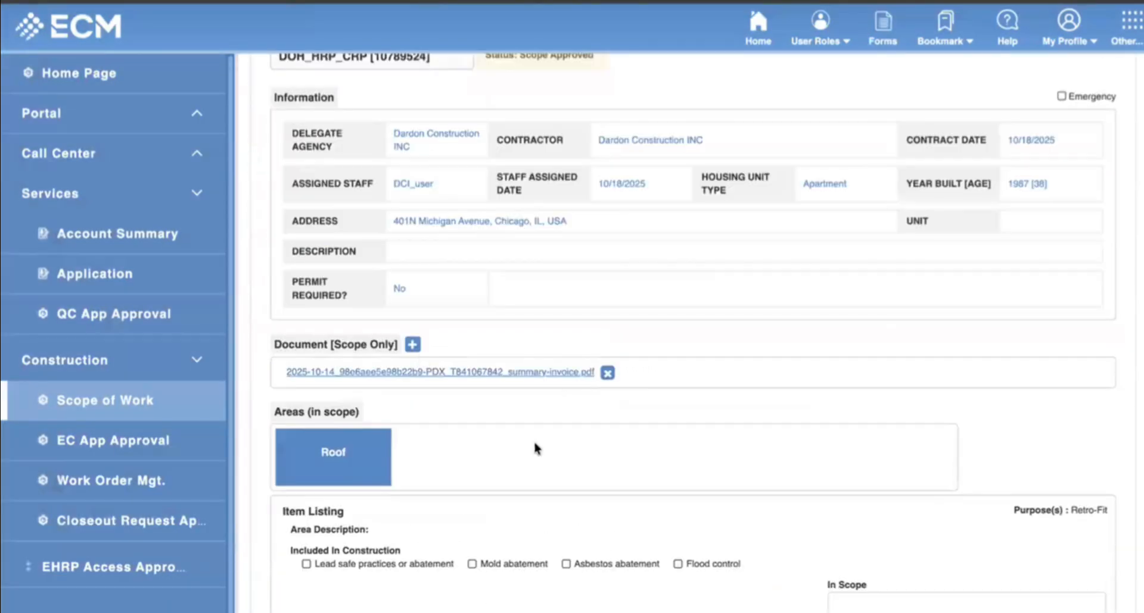
scroll(533, 440, "down", 3)
scroll(586, 481, "down", 3)
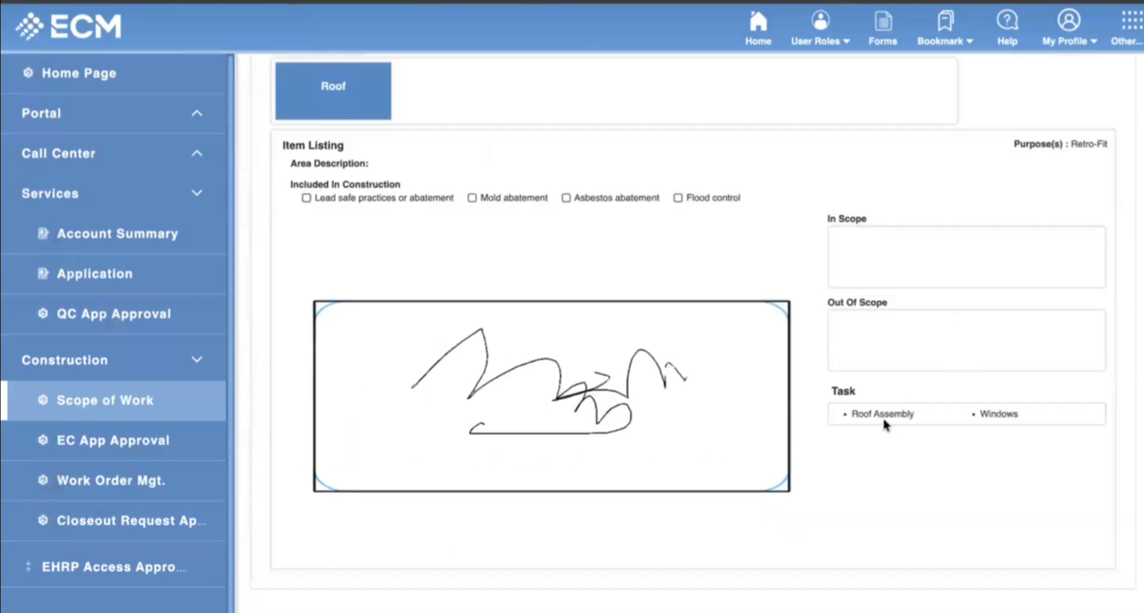
left_click_drag(854, 420, 1036, 407)
left_click_drag(846, 411, 1016, 423)
scroll(475, 421, "up", 10)
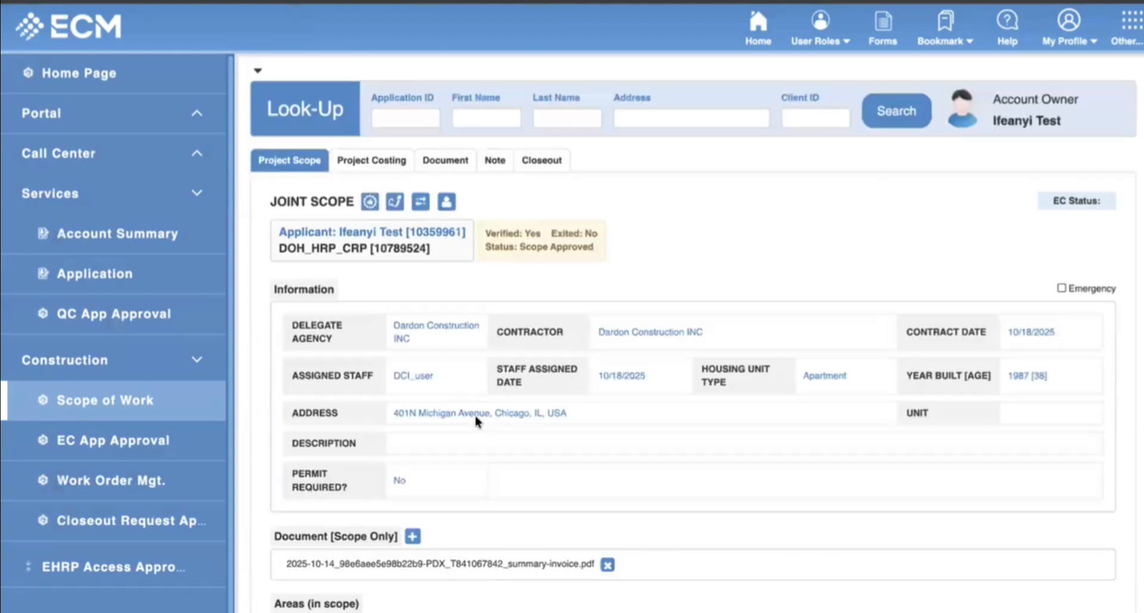
Return to Project Costing and review the line items totalling $990.00.
left_click(375, 168)
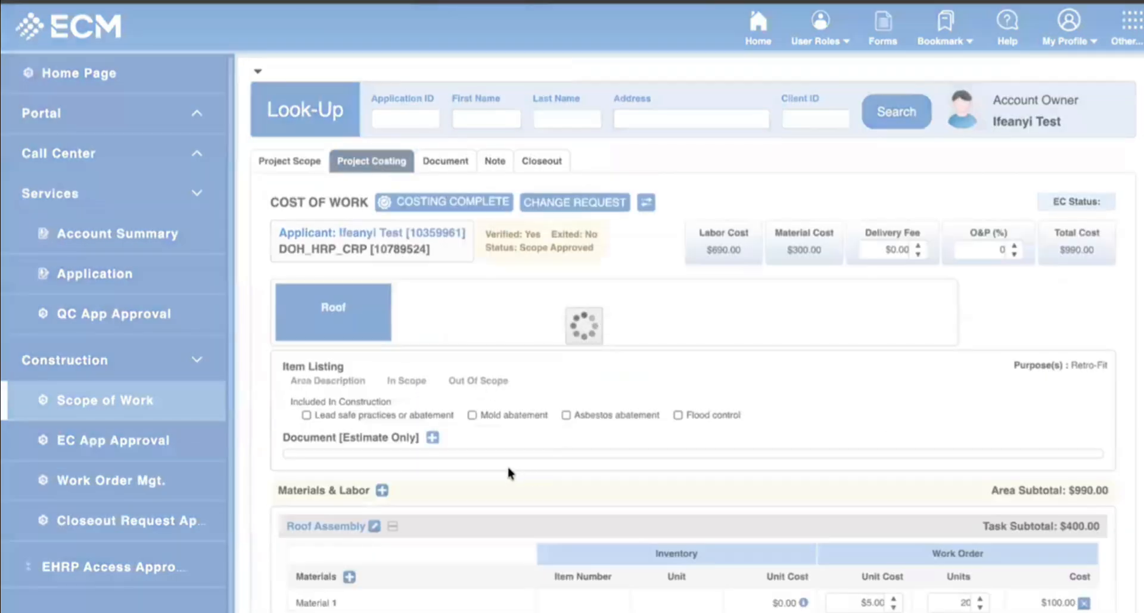
scroll(489, 471, "down", 5)
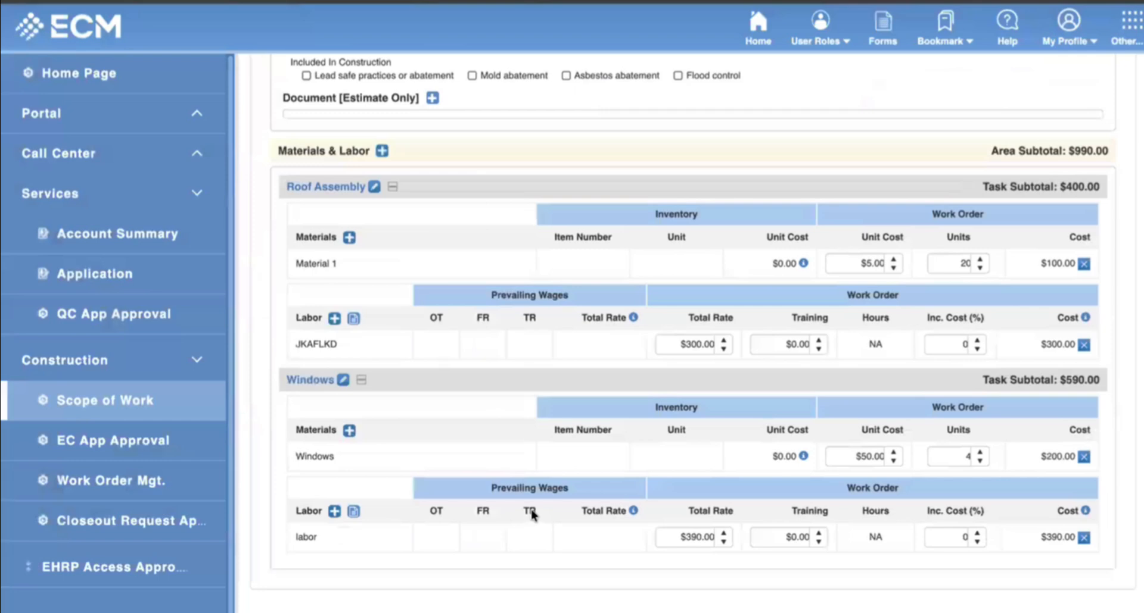
scroll(532, 515, "up", 5)
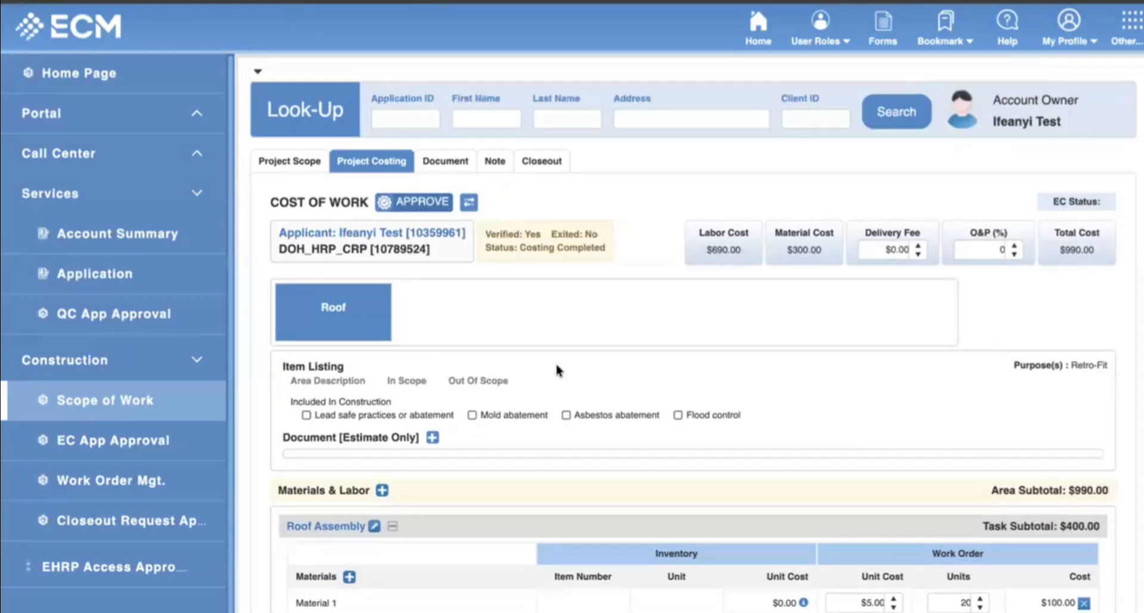
scroll(660, 438, "down", 2)
scroll(722, 502, "up", 2)
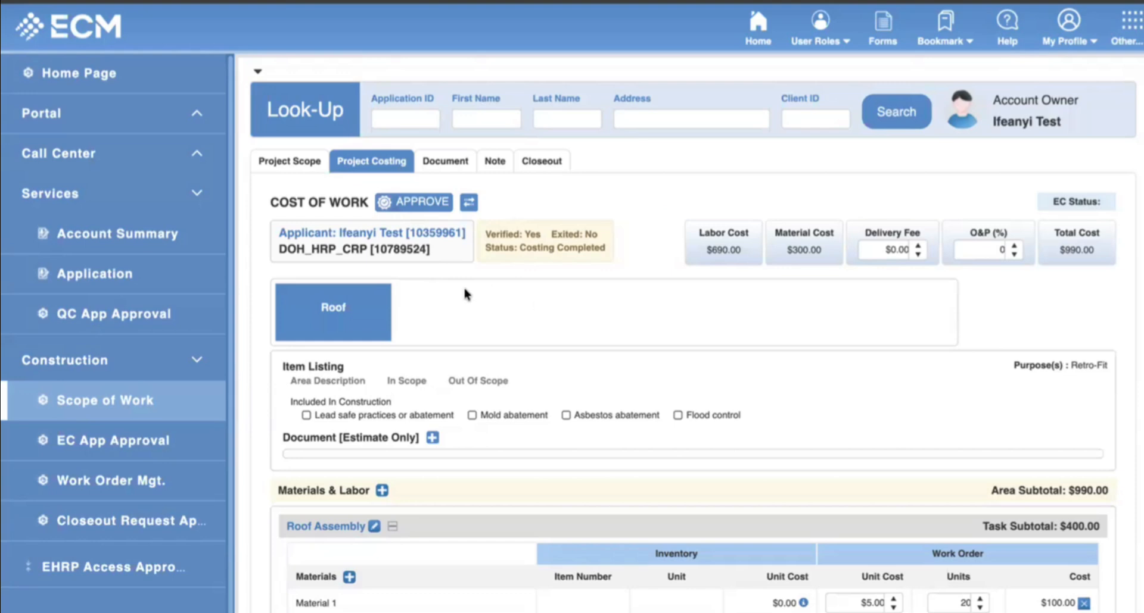
Upload the first invoice PDF from Downloads as a DOB Permit under Additional documents.
scroll(765, 299, "down", 1)
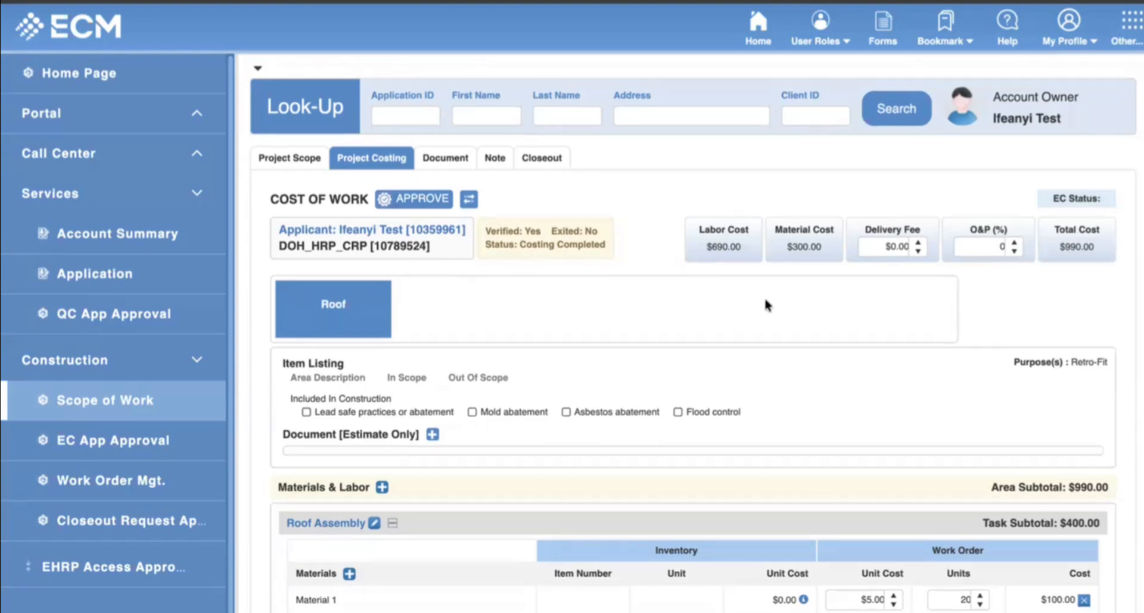
scroll(753, 403, "down", 5)
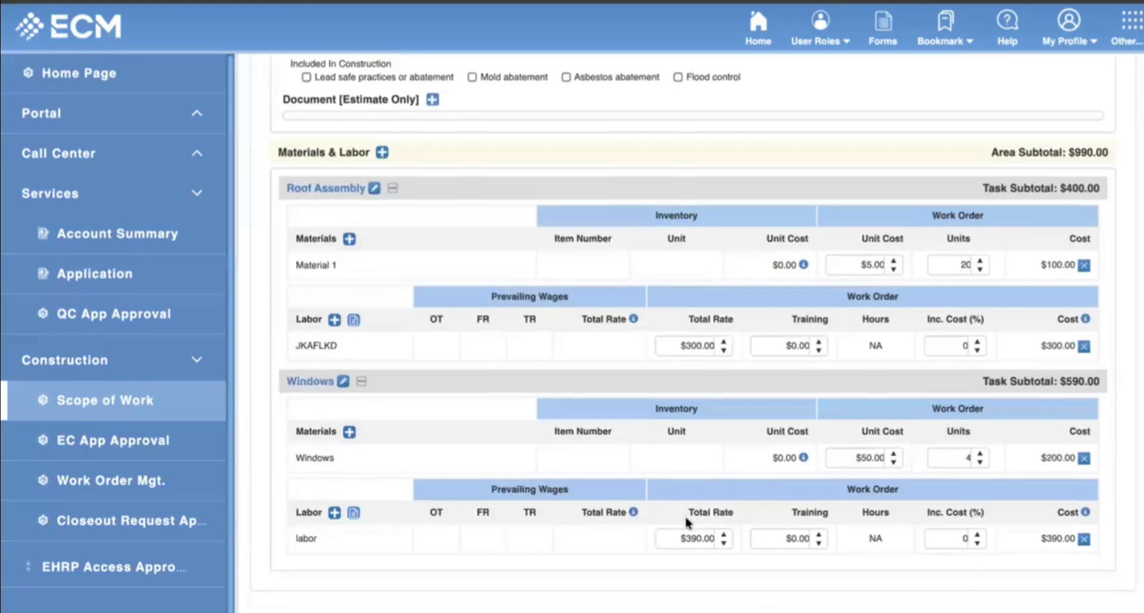
scroll(689, 523, "up", 5)
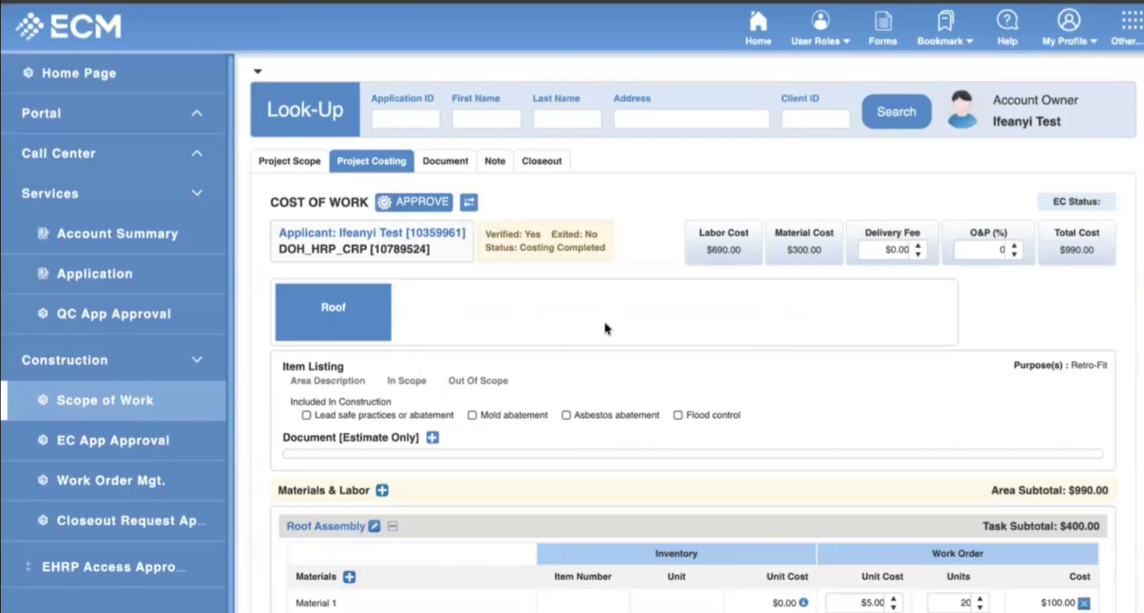
left_click(440, 167)
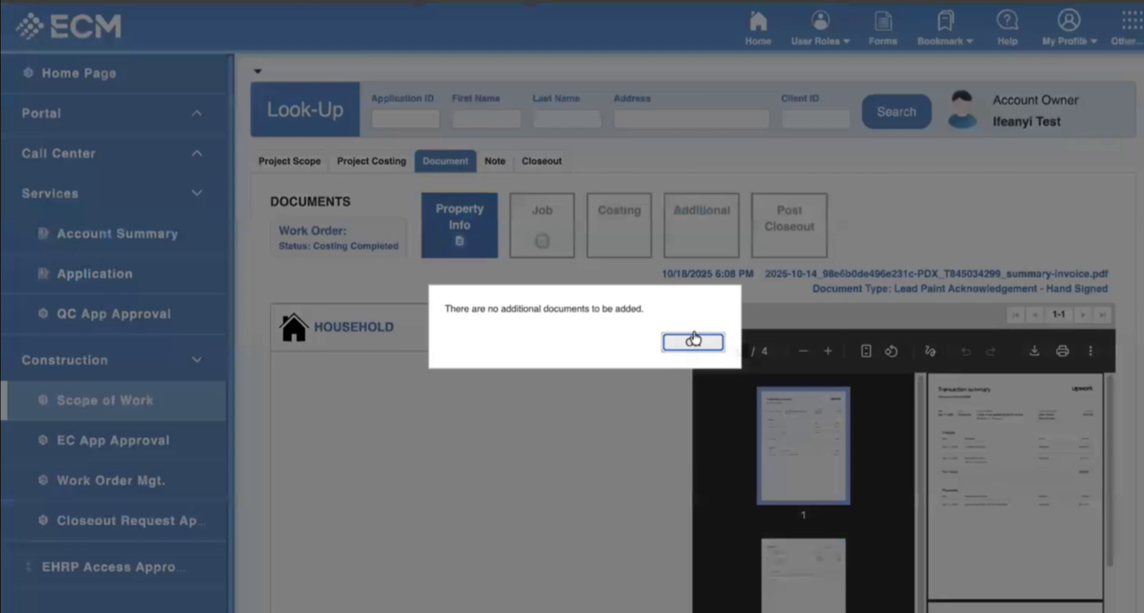
left_click(693, 341)
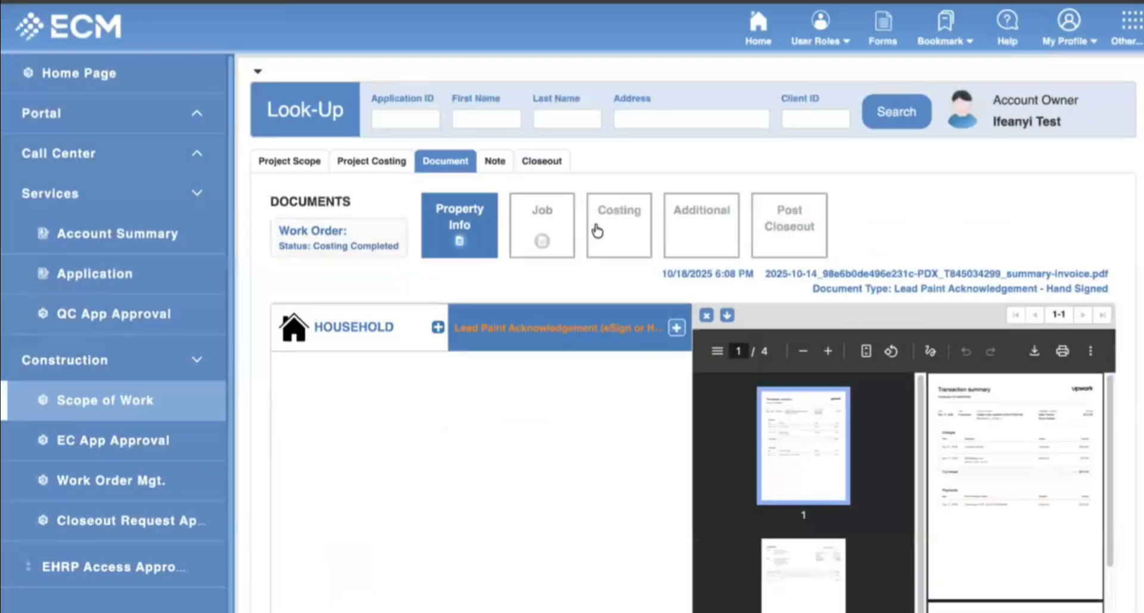
left_click(732, 236)
left_click(383, 290)
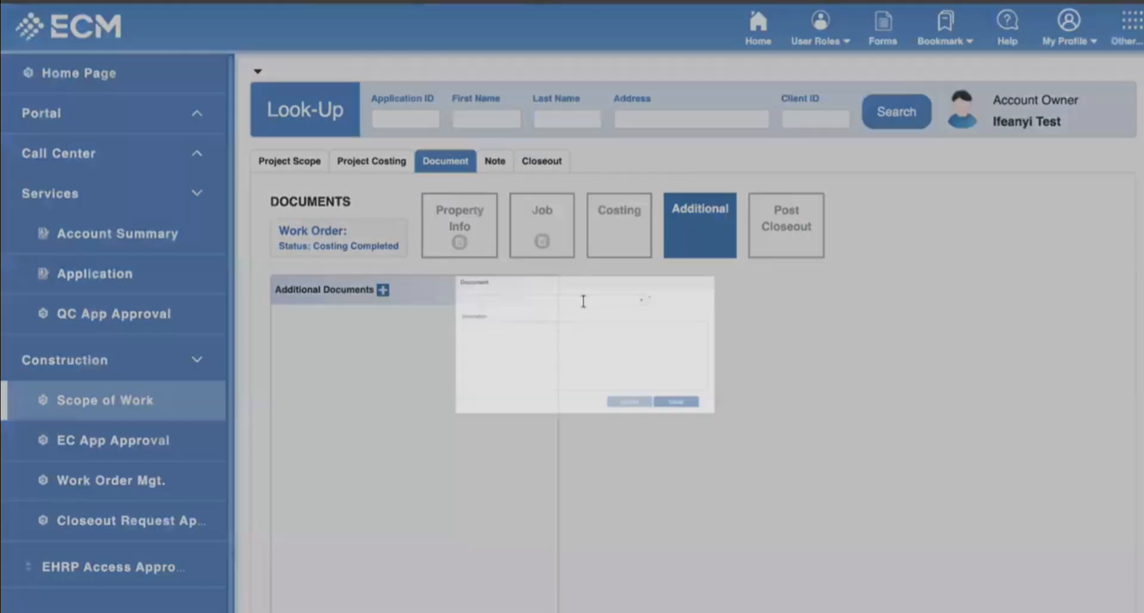
left_click(691, 260)
left_click(484, 299)
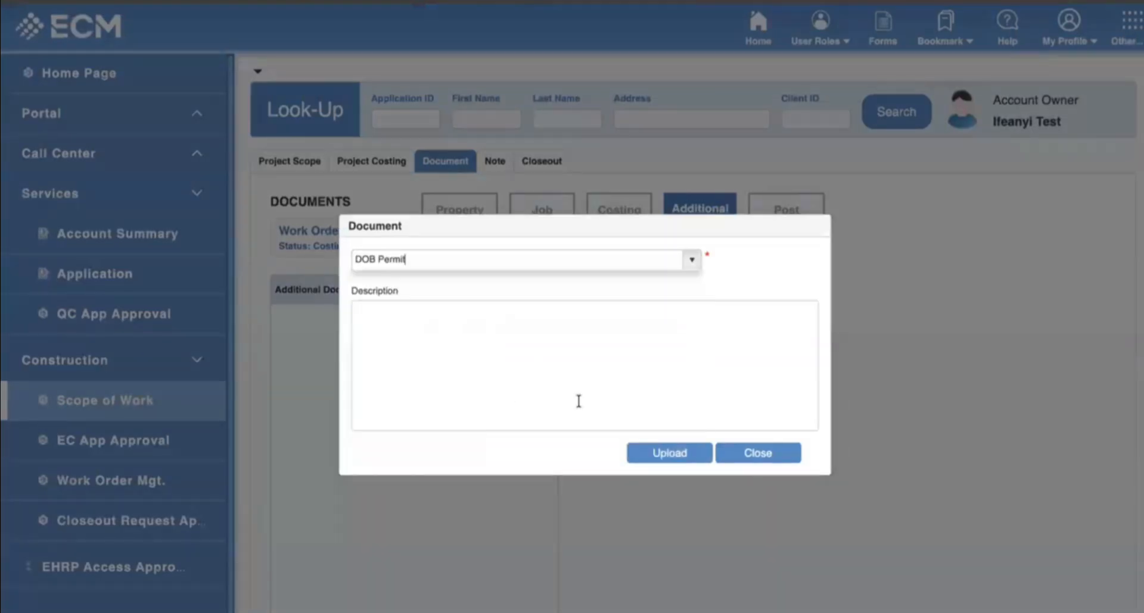
left_click(673, 456)
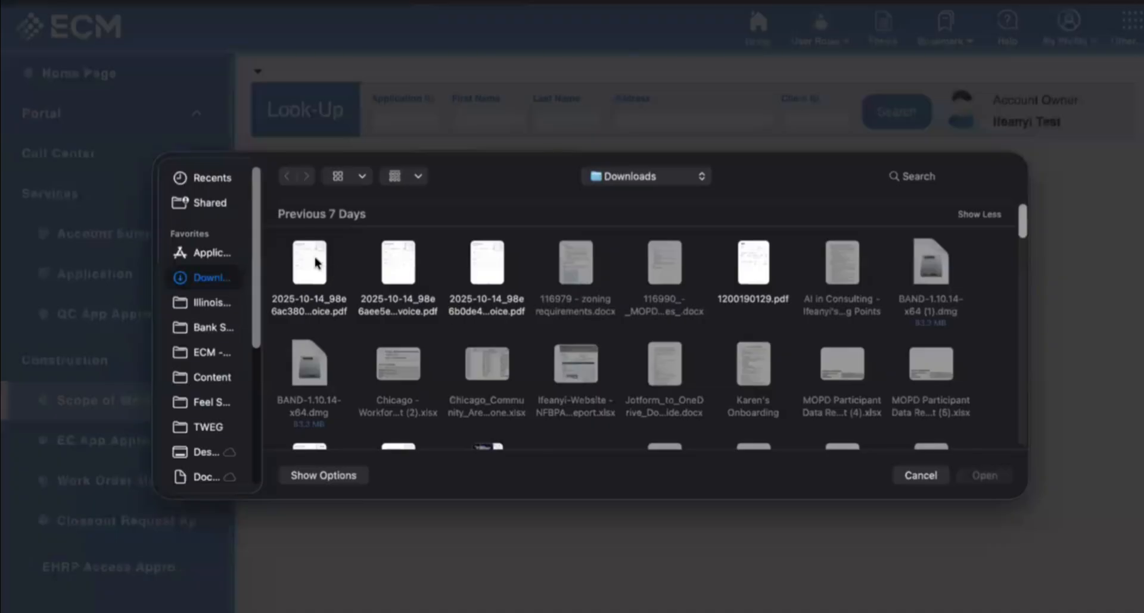
left_click(313, 256)
key("Return")
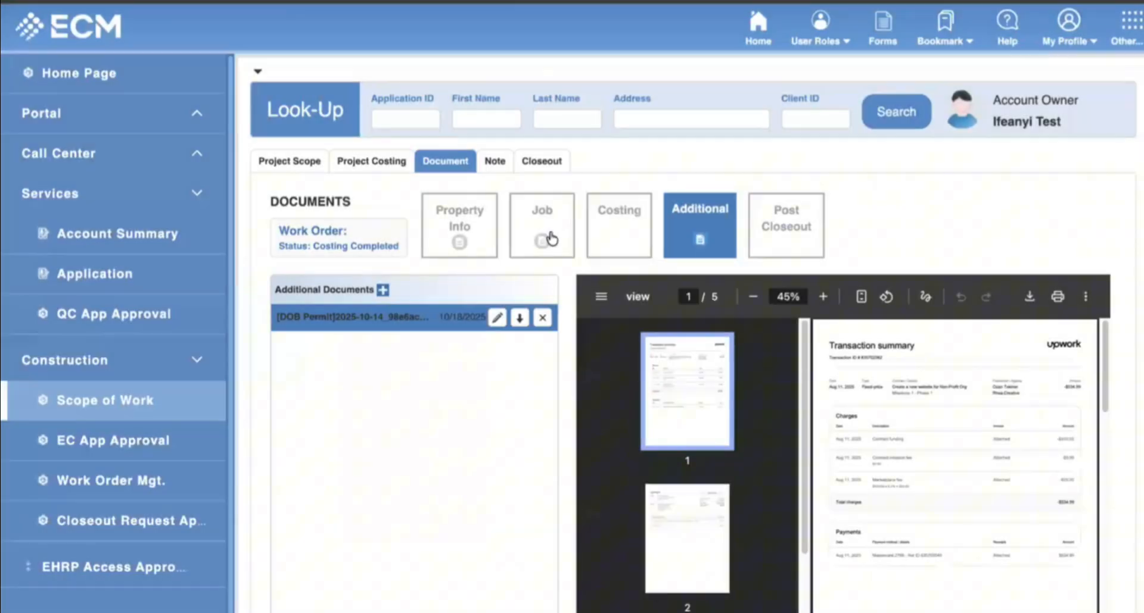
Check the Job, Costing and Post Closeout document tiles, then return to Project Costing.
left_click(552, 238)
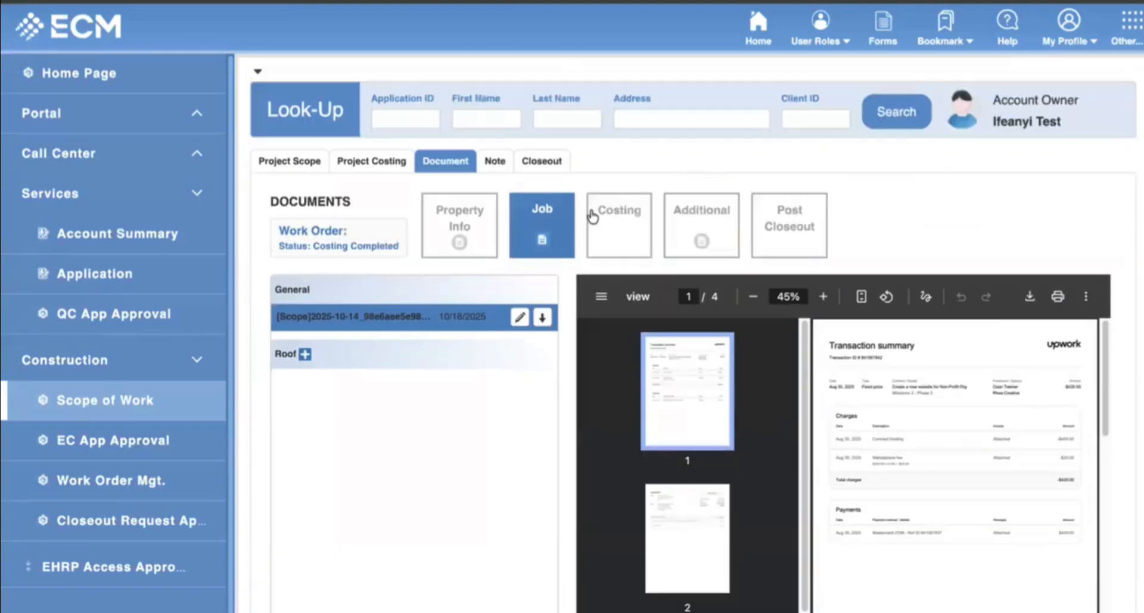
left_click(626, 232)
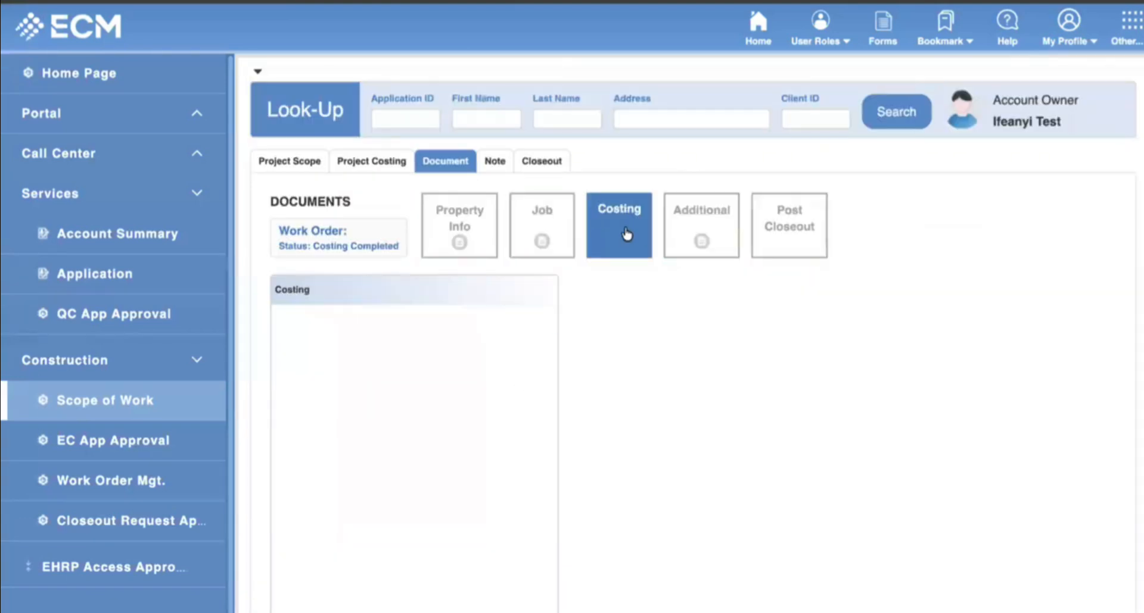
left_click(753, 225)
left_click(685, 235)
left_click(807, 247)
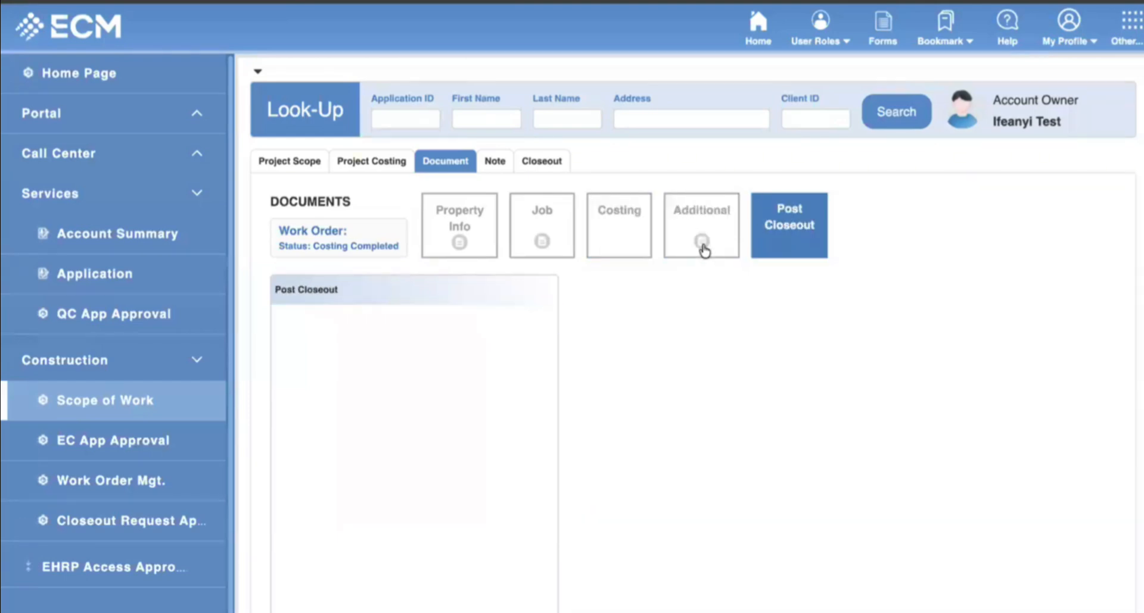
left_click(699, 238)
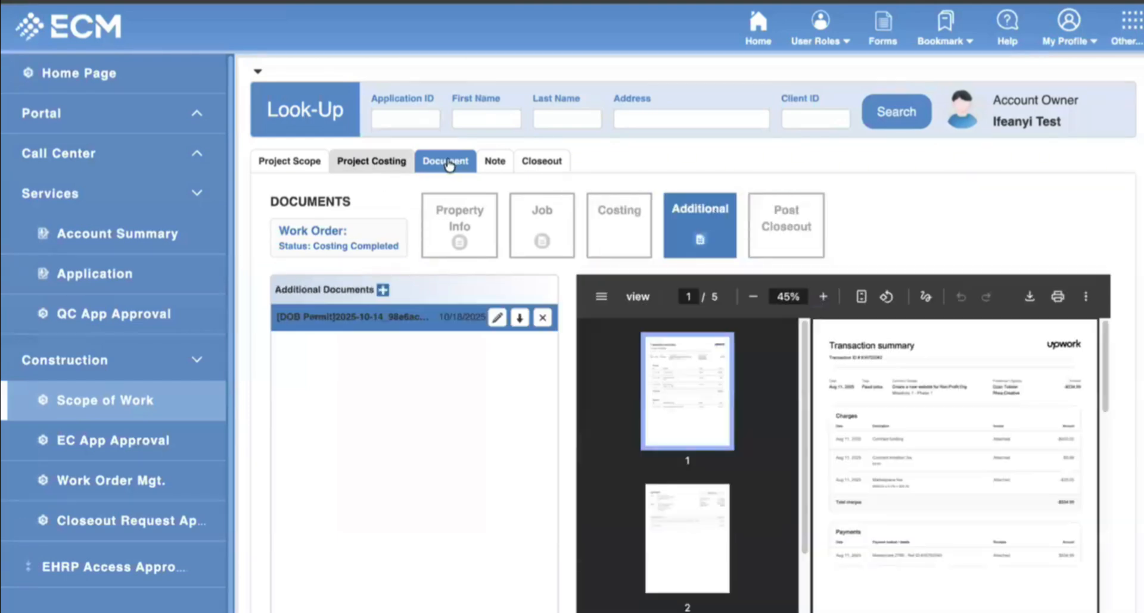
left_click(388, 160)
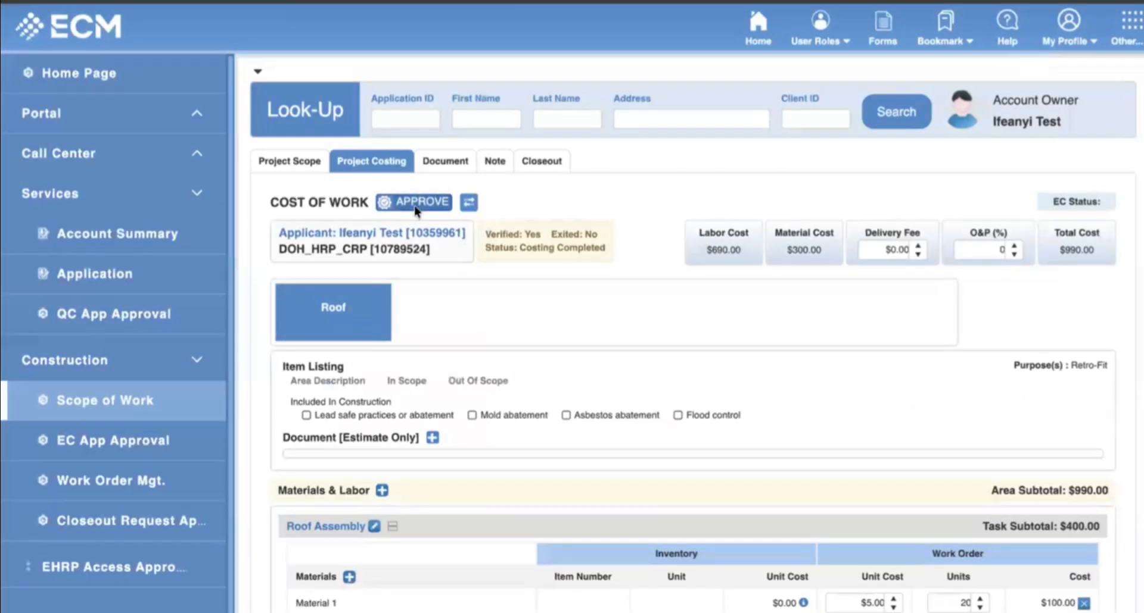
Approve the $990.00 cost of work so its status reads Costing Approved.
left_click(418, 211)
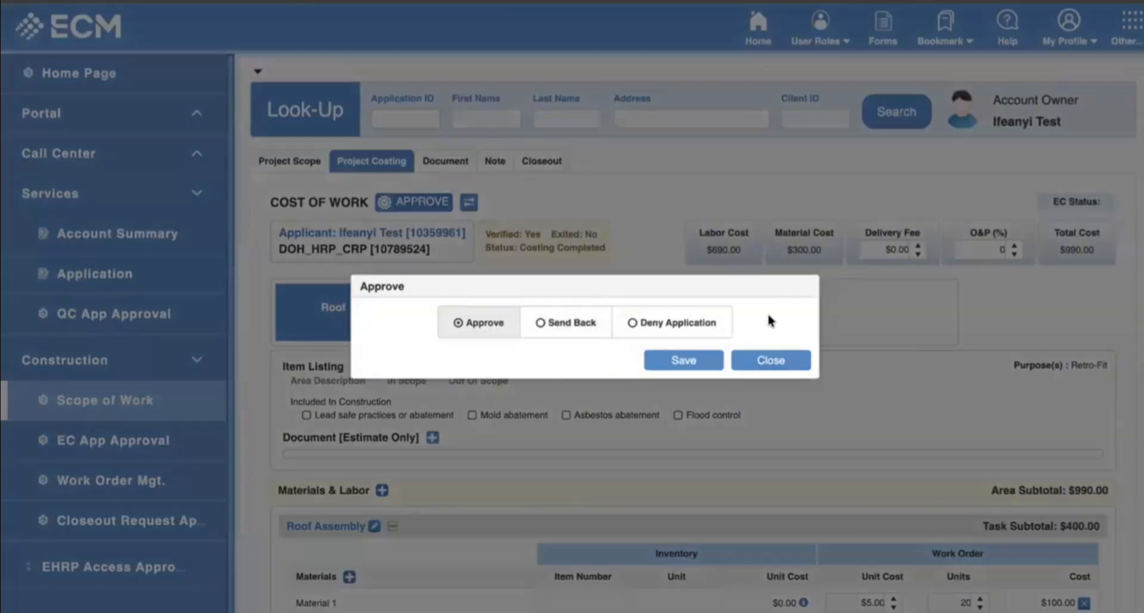
left_click_drag(811, 285, 823, 248)
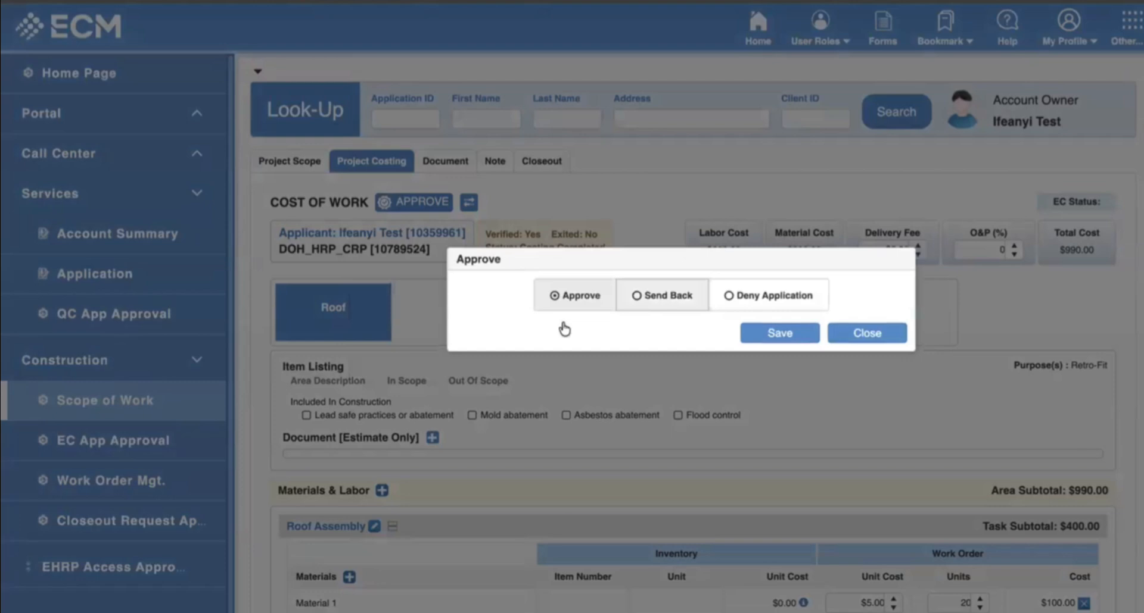
left_click(646, 296)
left_click(786, 296)
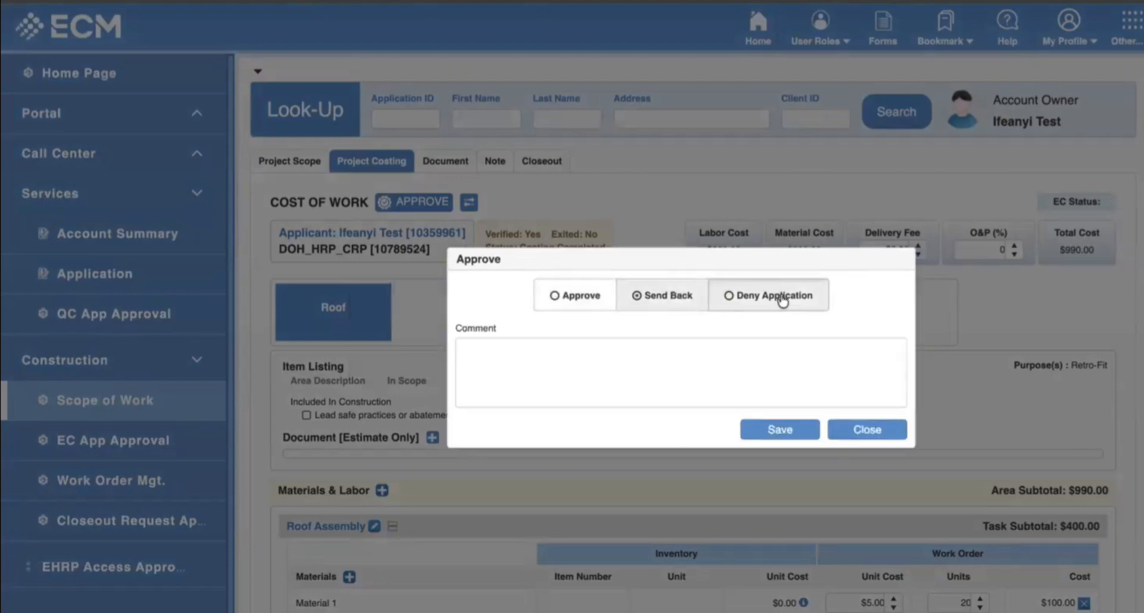
left_click(600, 308)
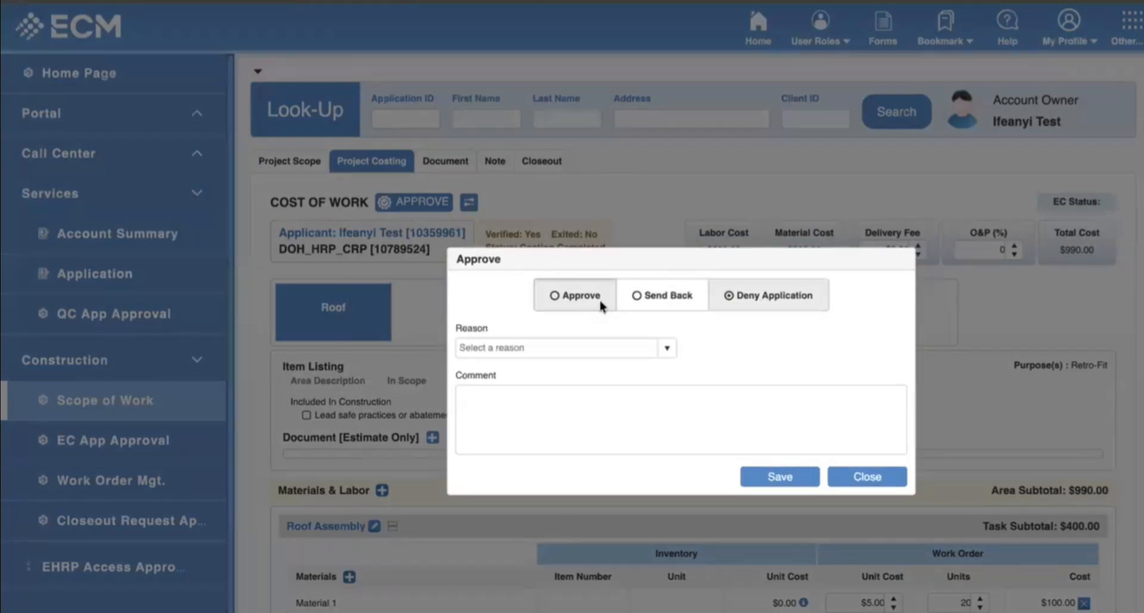
left_click(795, 337)
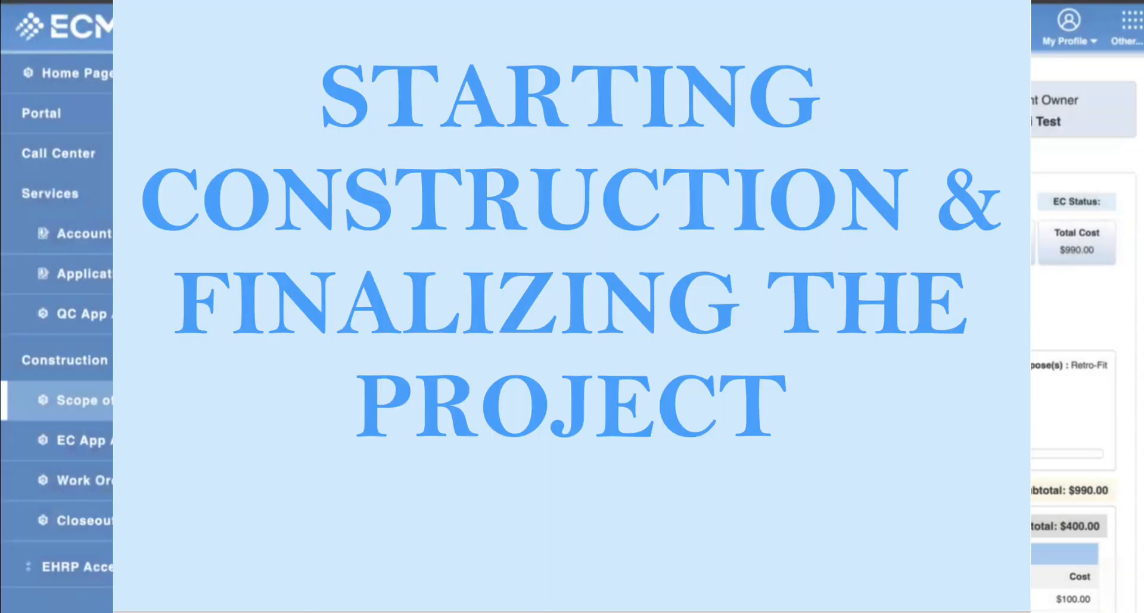
scroll(668, 333, "down", 1)
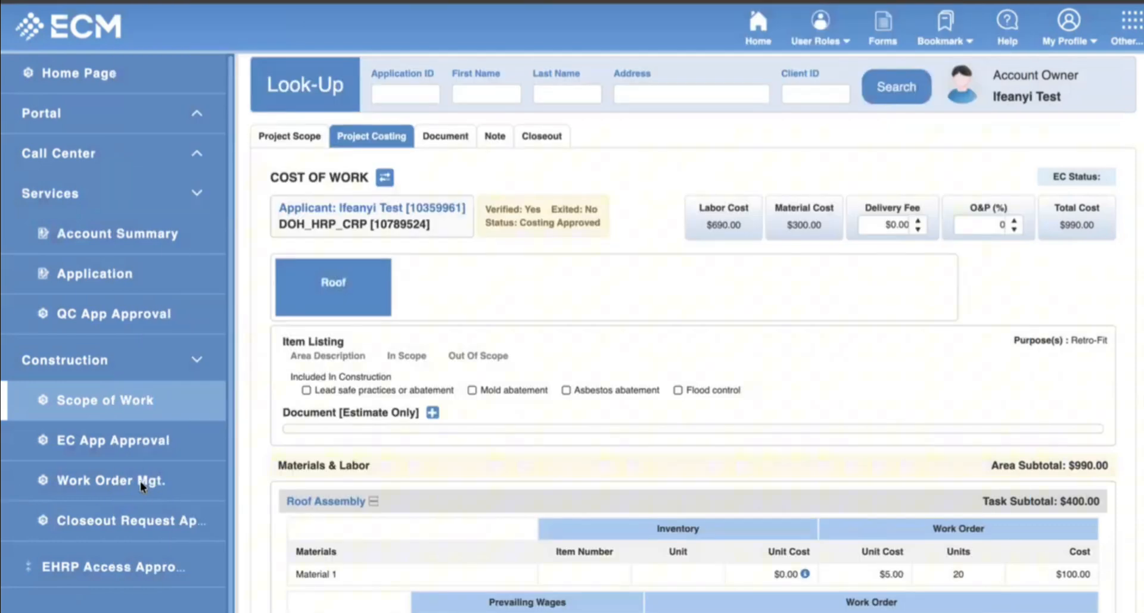
left_click(143, 483)
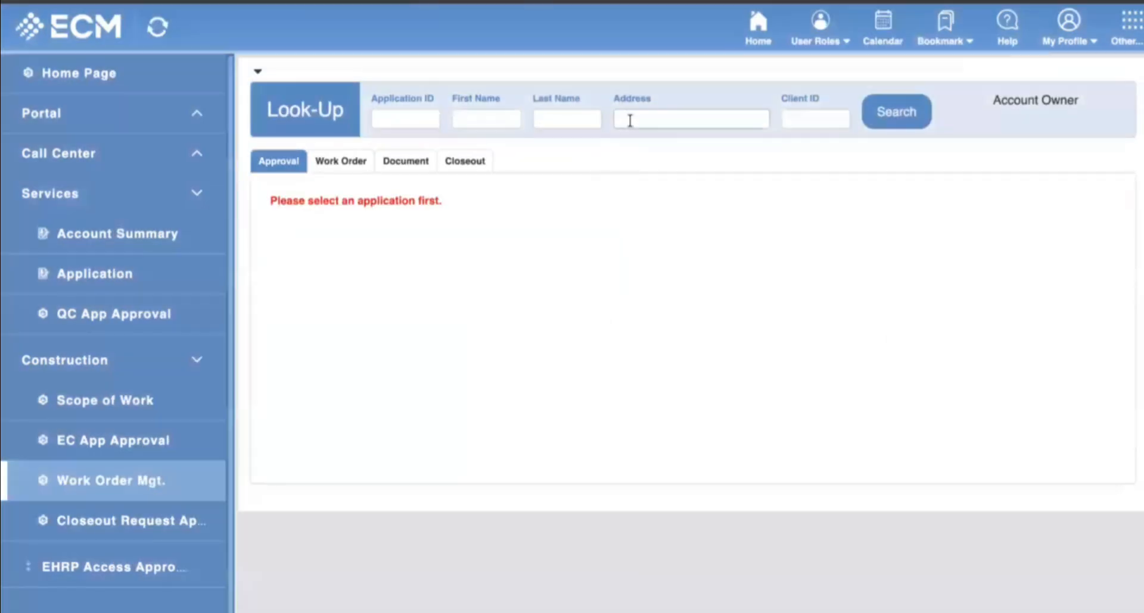
left_click(628, 118)
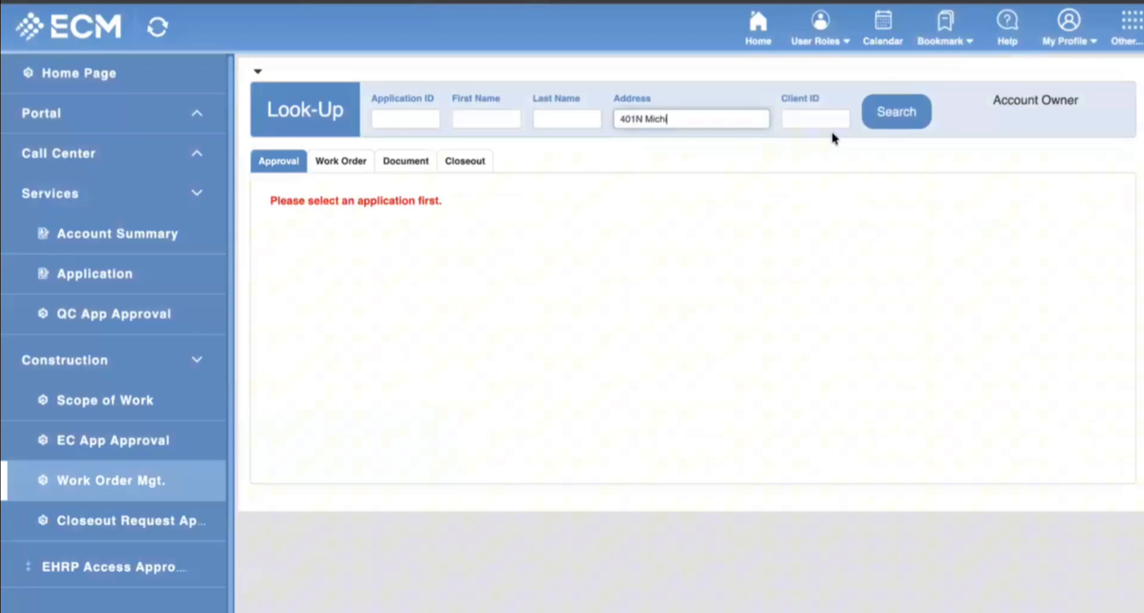
left_click(895, 113)
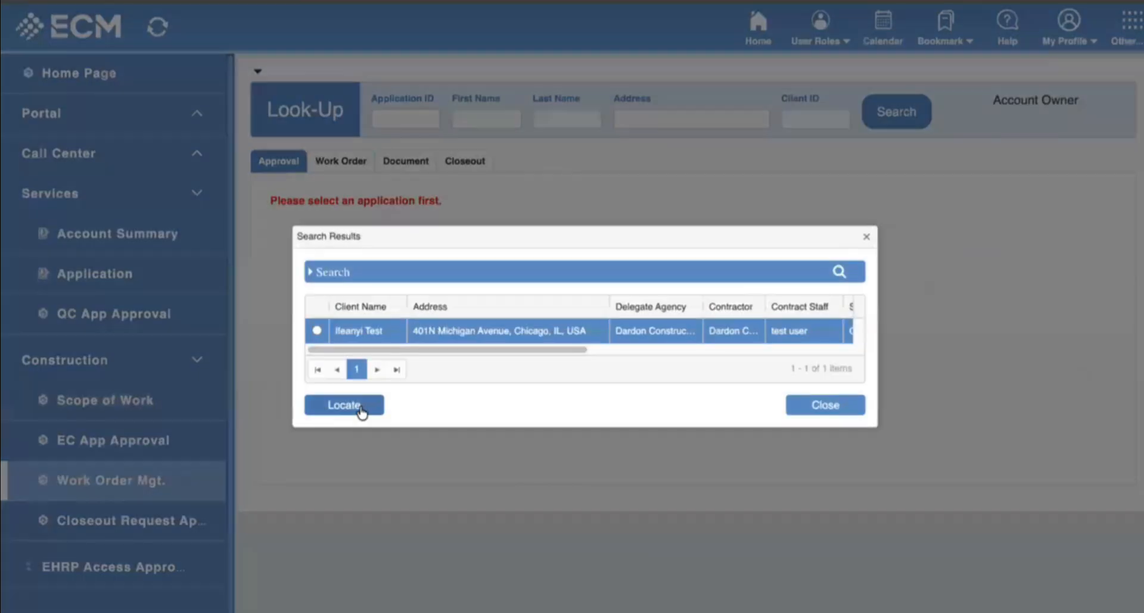
left_click(359, 407)
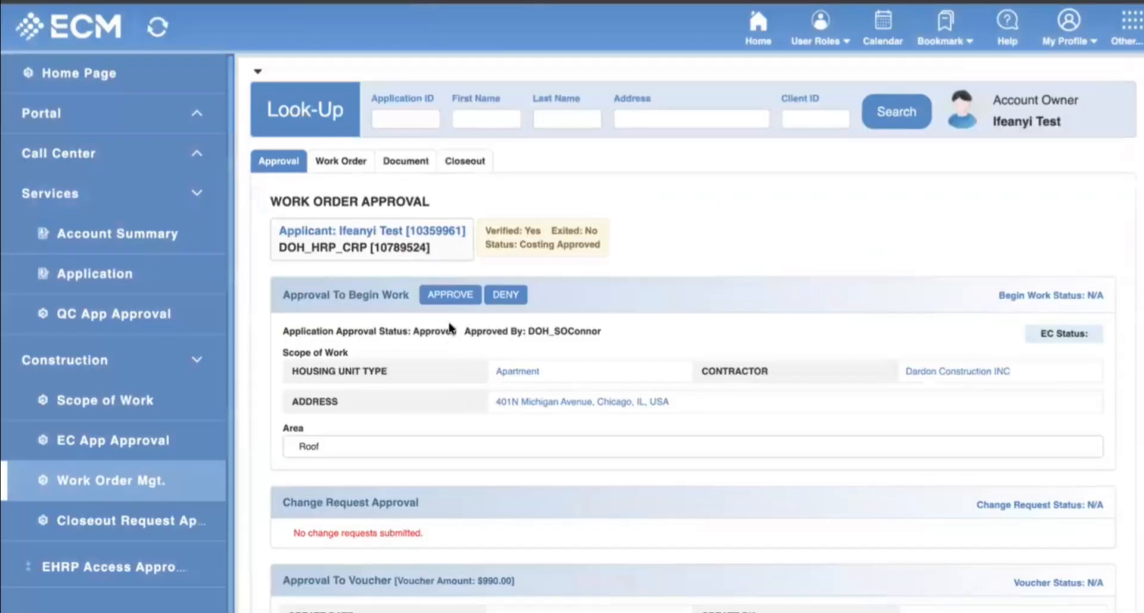
Approve the work order to begin work, making the status WO Approved.
left_click(449, 295)
left_click(641, 364)
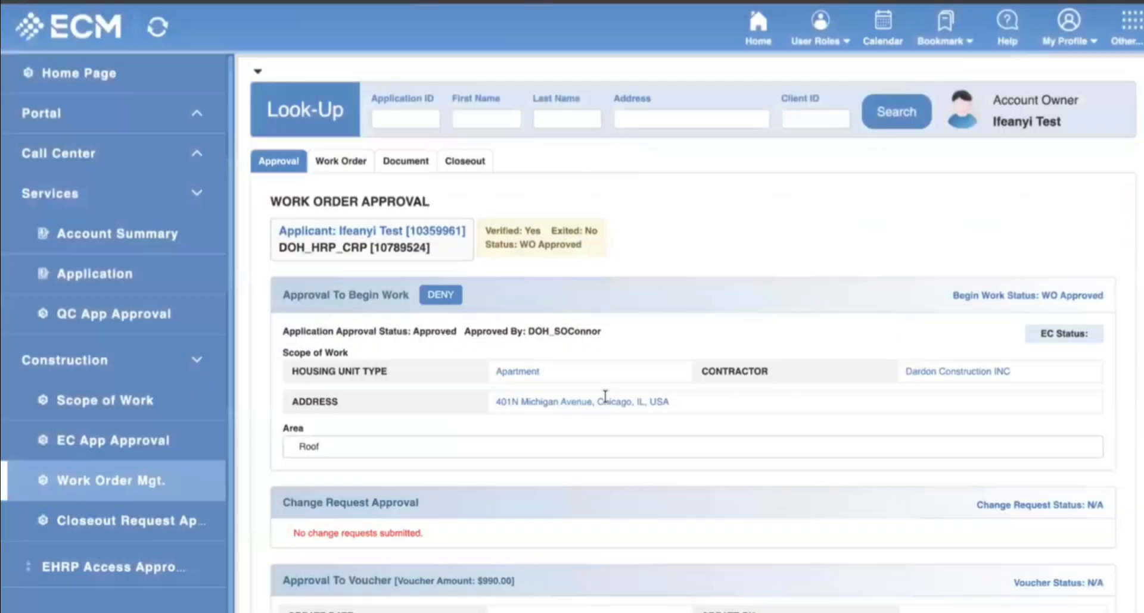
scroll(603, 392, "down", 2)
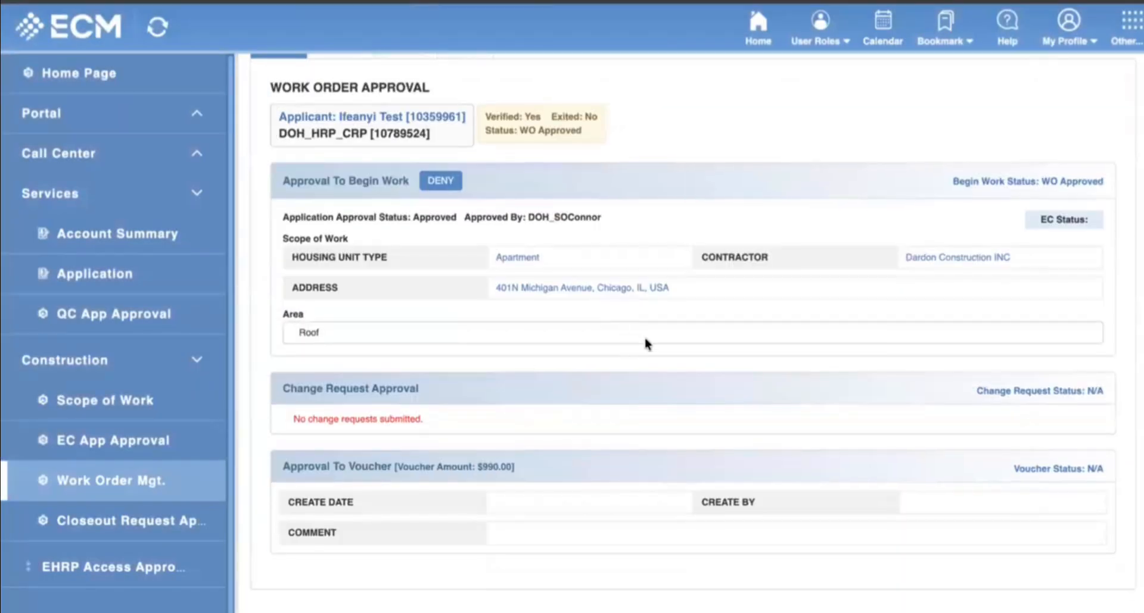
scroll(619, 346, "up", 2)
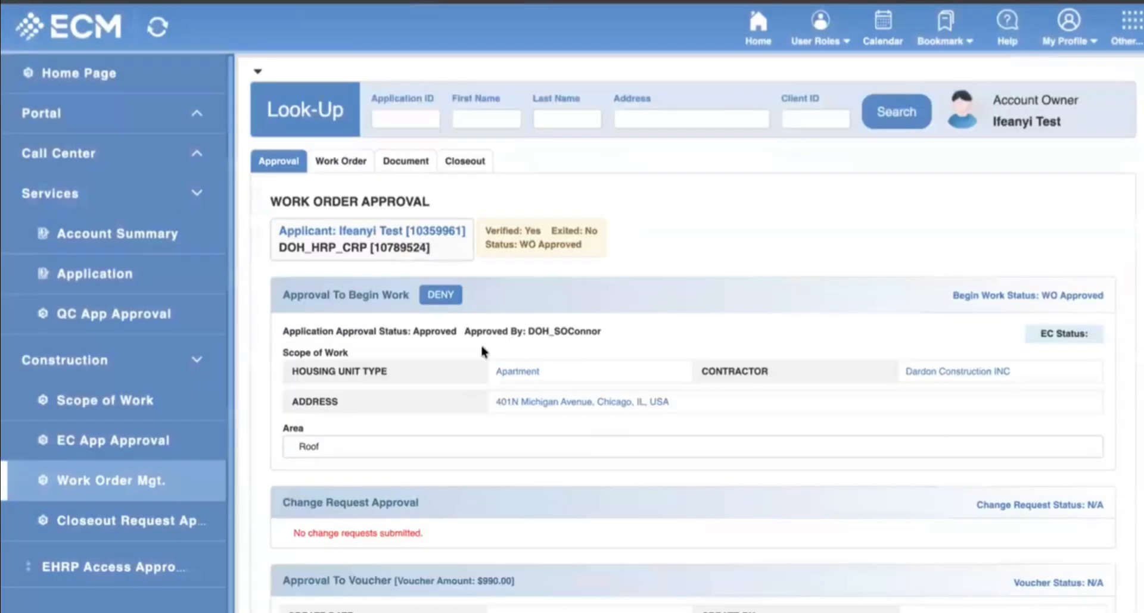
Open the work order details and start a change request for the $990.00 roof area.
left_click(327, 161)
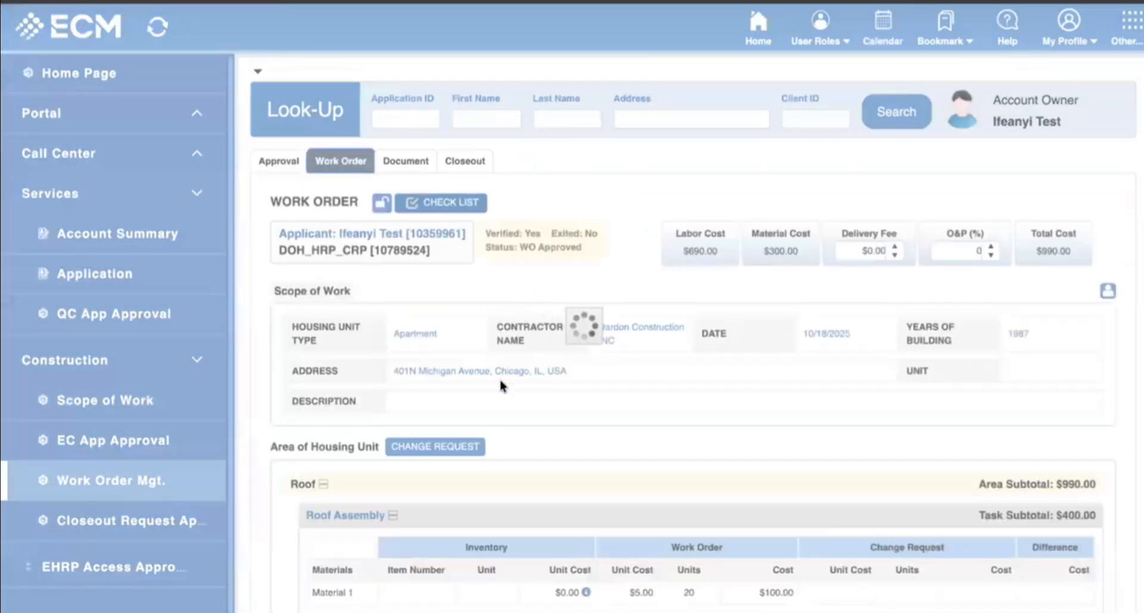
scroll(542, 405, "down", 2)
scroll(1047, 334, "down", 3)
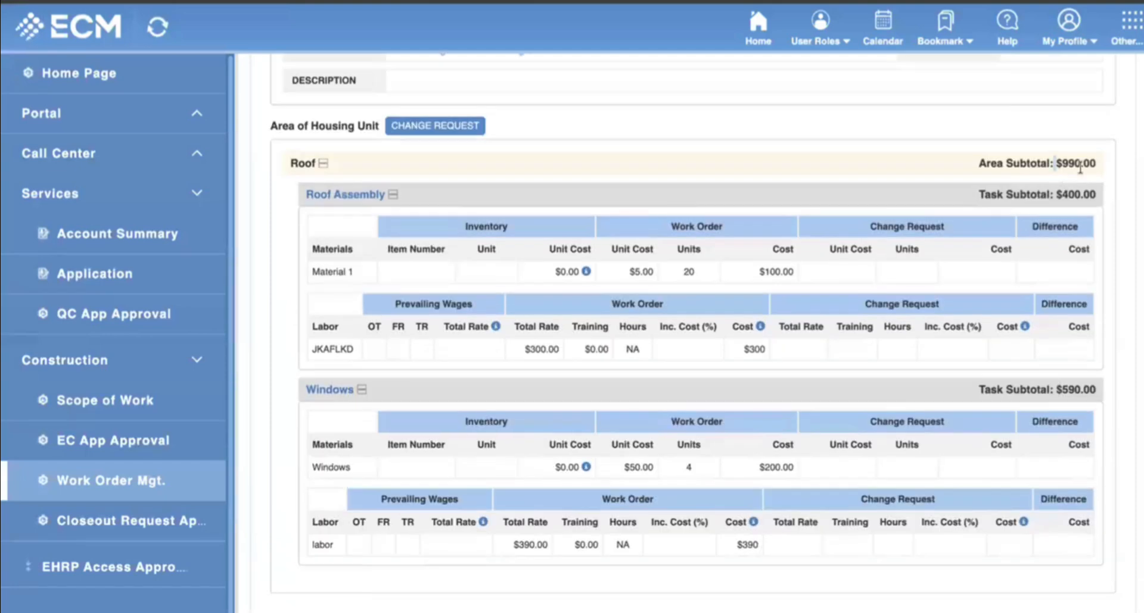
left_click_drag(1055, 164, 1080, 166)
left_click(439, 135)
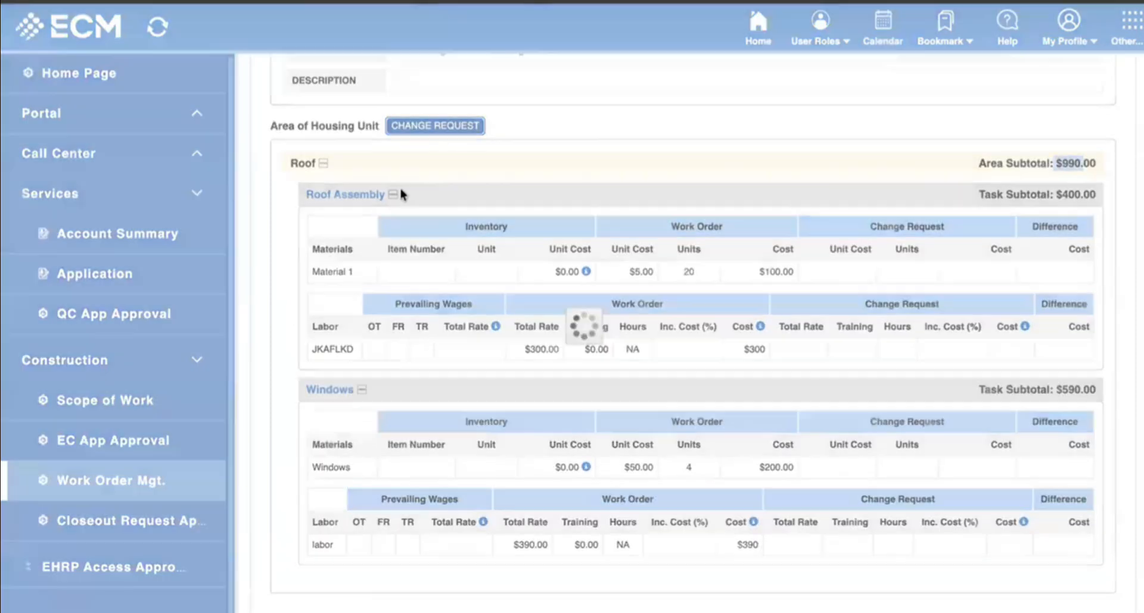
scroll(846, 318, "down", 1)
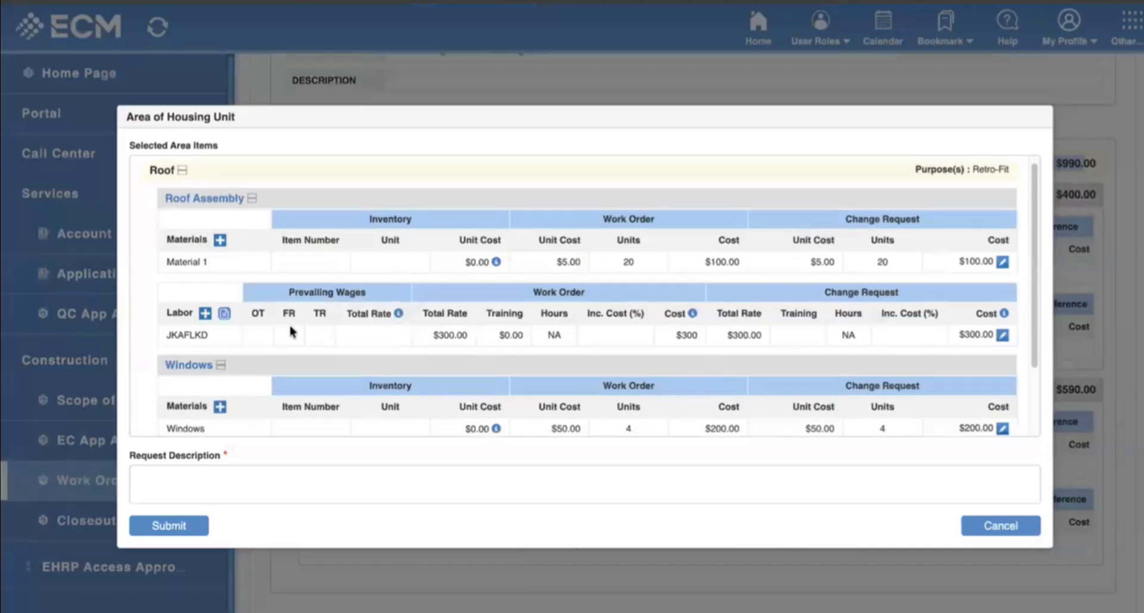
Add custom material 'Material 2' to Roof Assembly at $30.00 for 10 units.
left_click(220, 237)
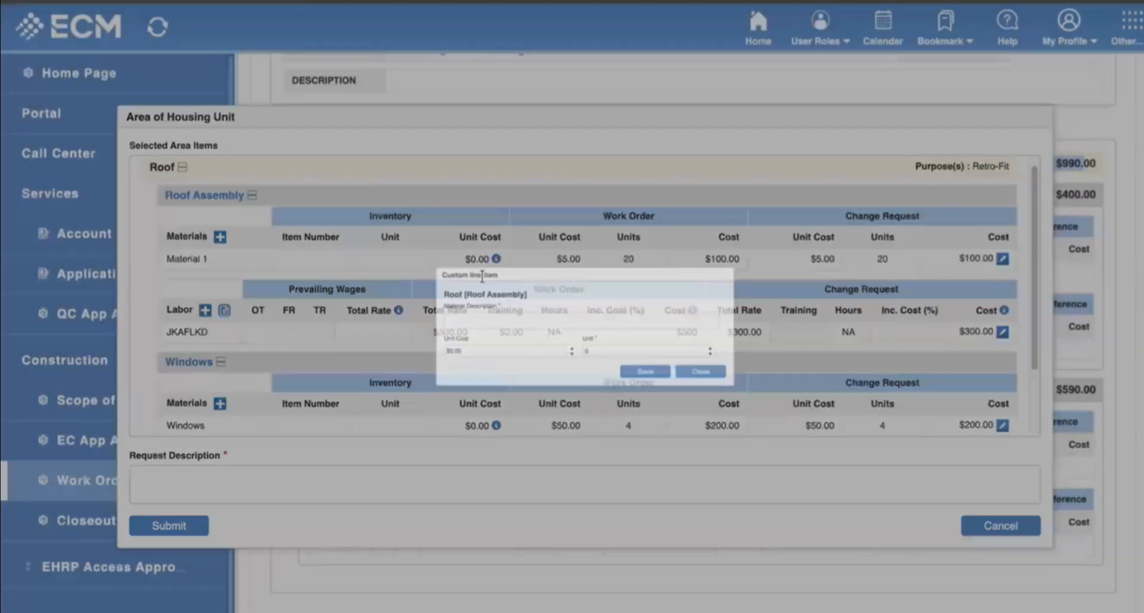
left_click(438, 314)
type("Material 2")
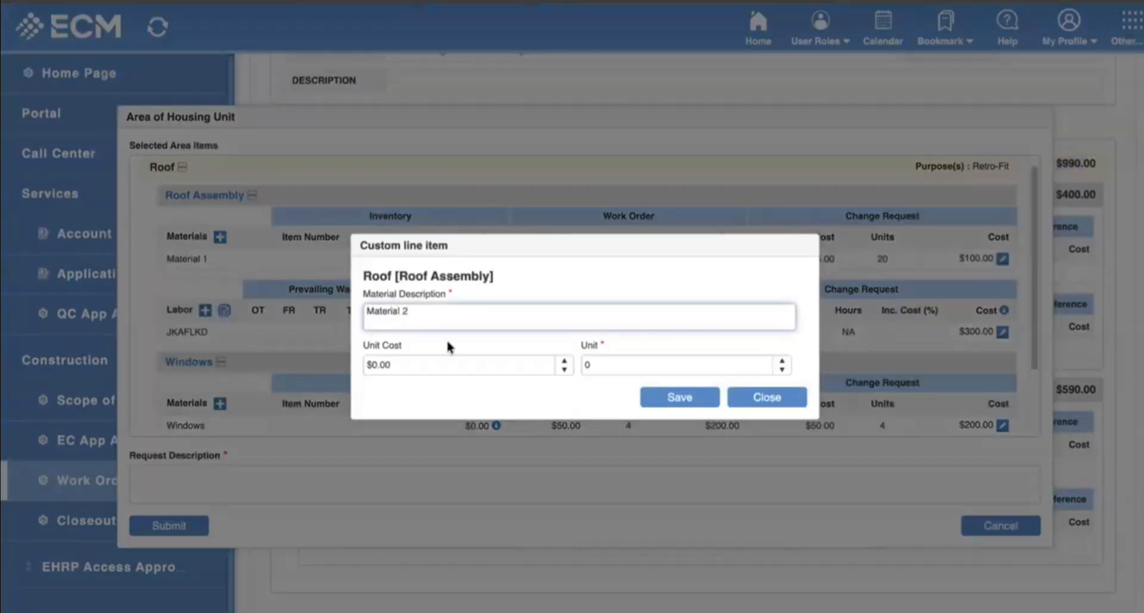
left_click(500, 366)
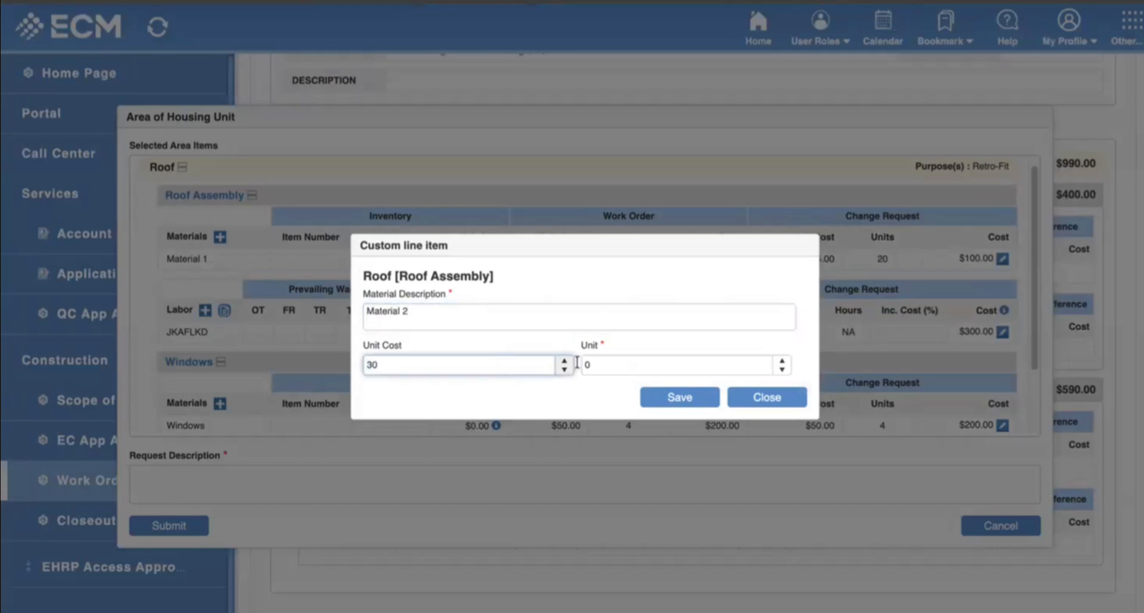
left_click(617, 361)
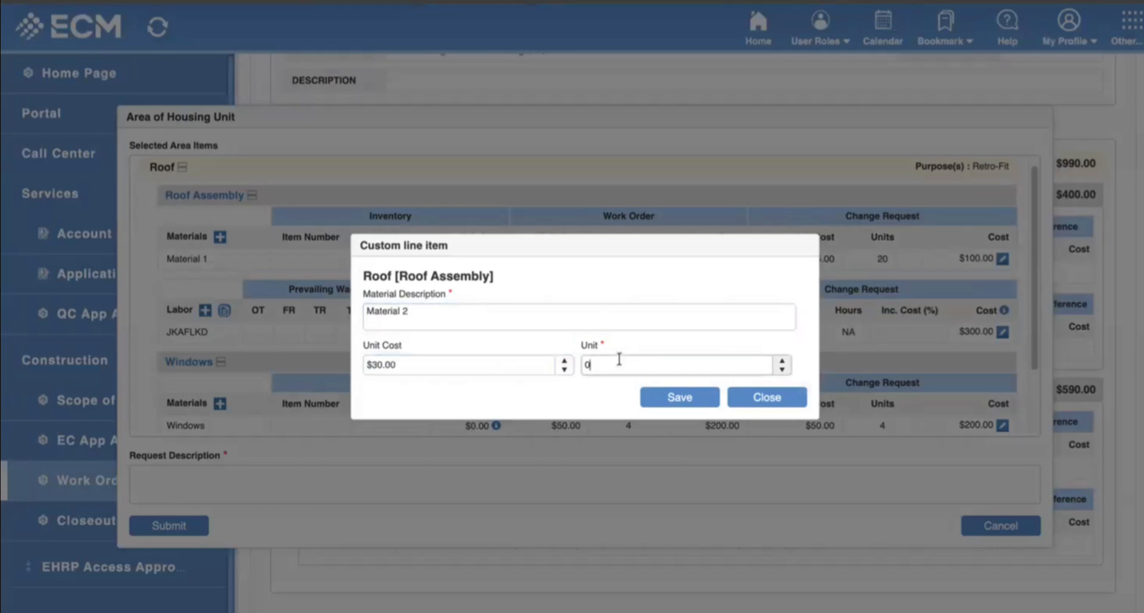
left_click(679, 397)
left_click(763, 405)
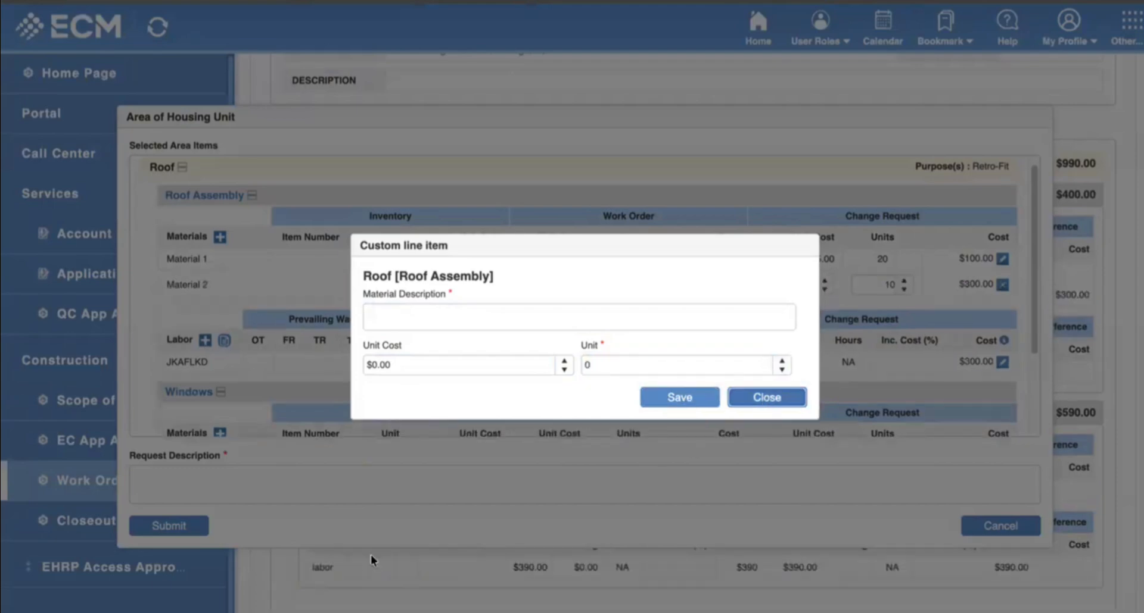
Describe the change request as 'Needed more roofing materials' and submit it.
left_click(200, 484)
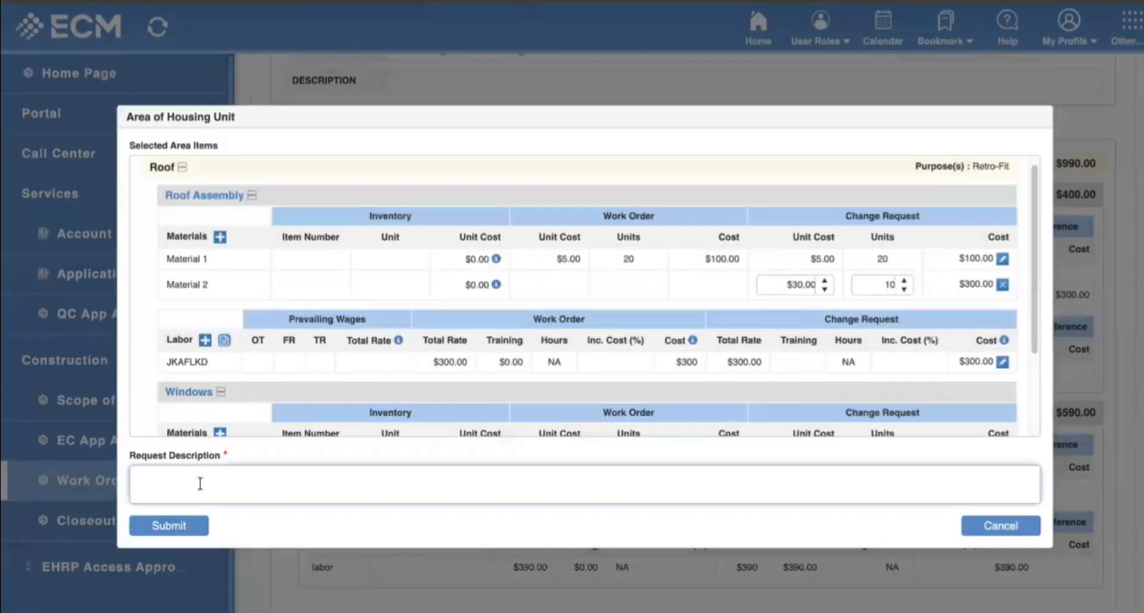
type("Needed more roofing materials")
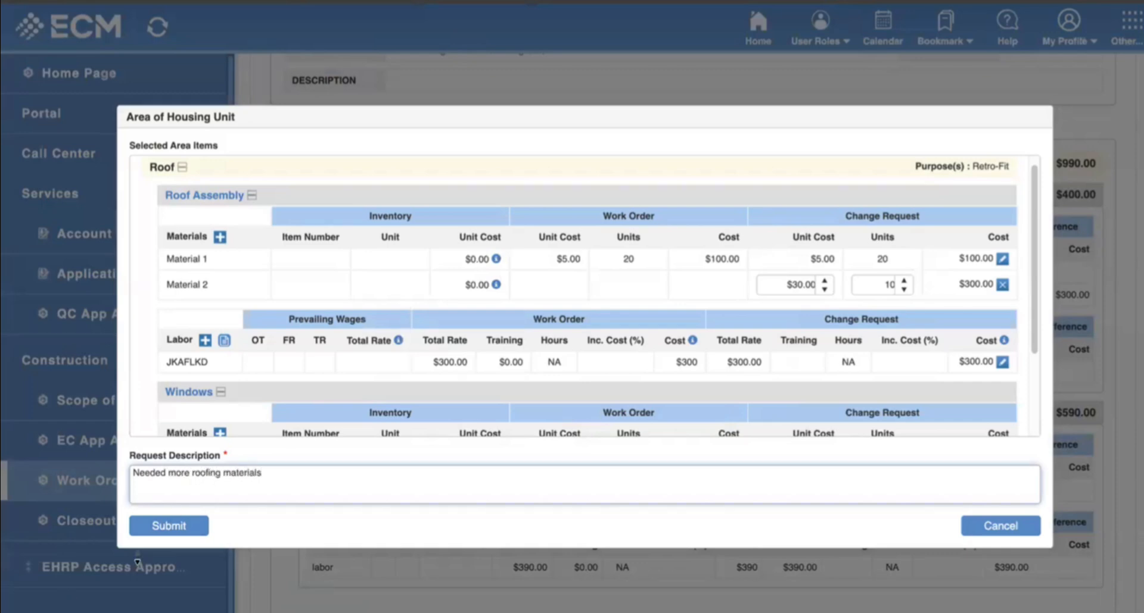
left_click(167, 527)
left_click(620, 348)
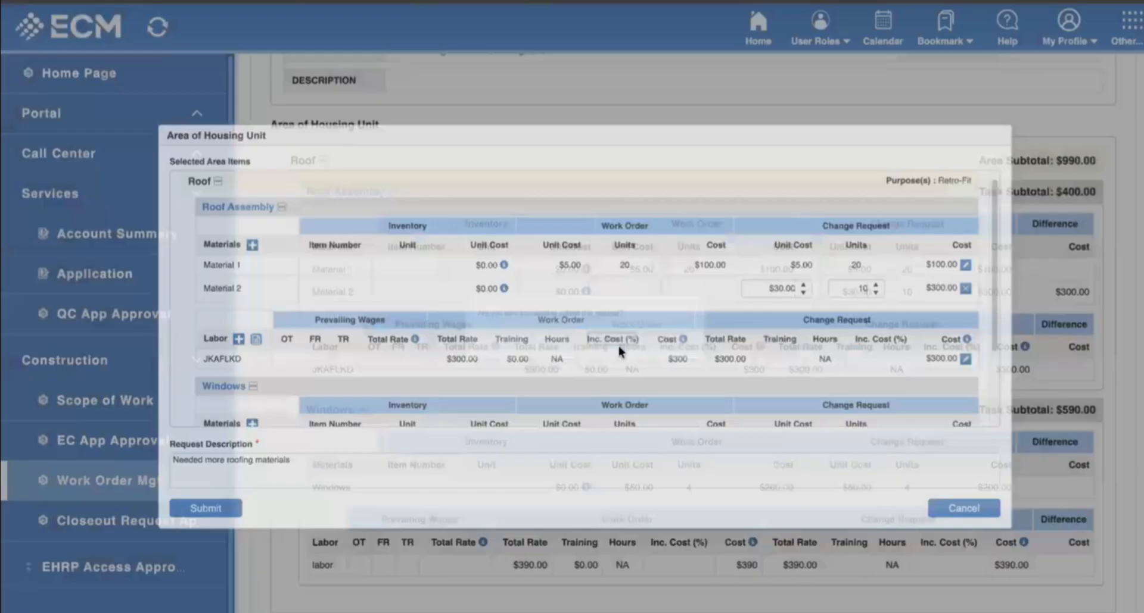
In the work order Approval view, open PROCESS for the pending roofing change request.
scroll(757, 403, "up", 5)
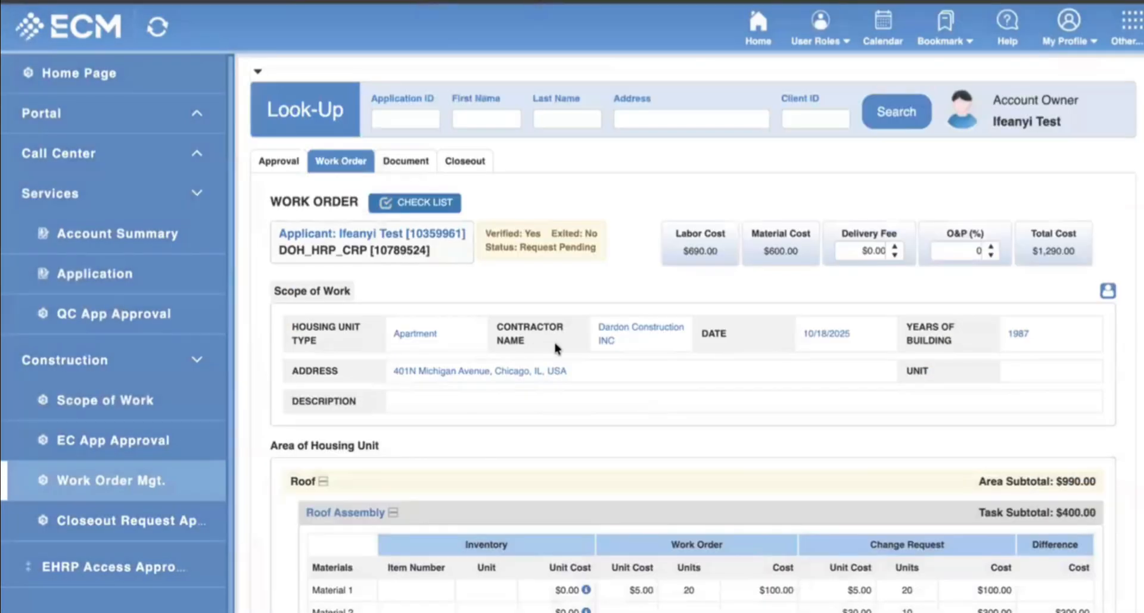
scroll(720, 378, "down", 6)
scroll(572, 383, "up", 6)
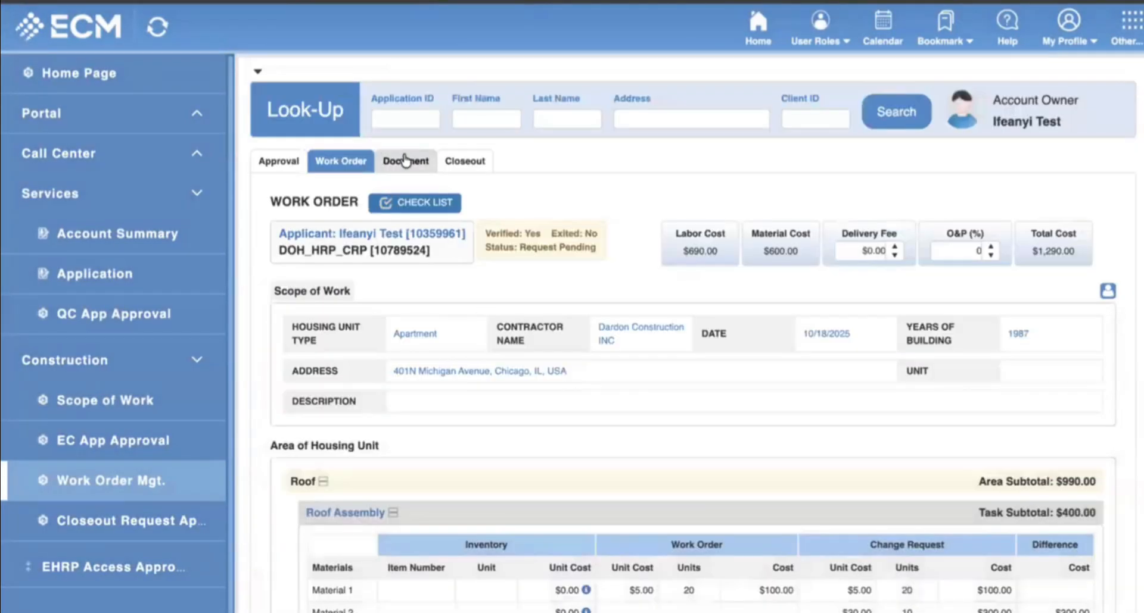
left_click(273, 162)
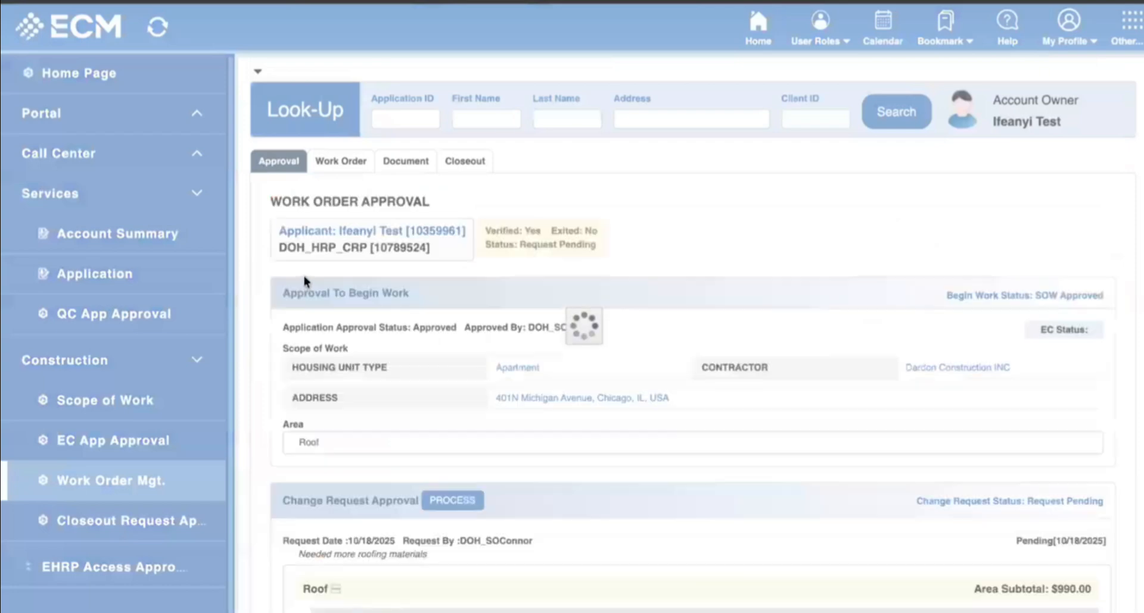
scroll(338, 398, "down", 3)
scroll(312, 366, "down", 3)
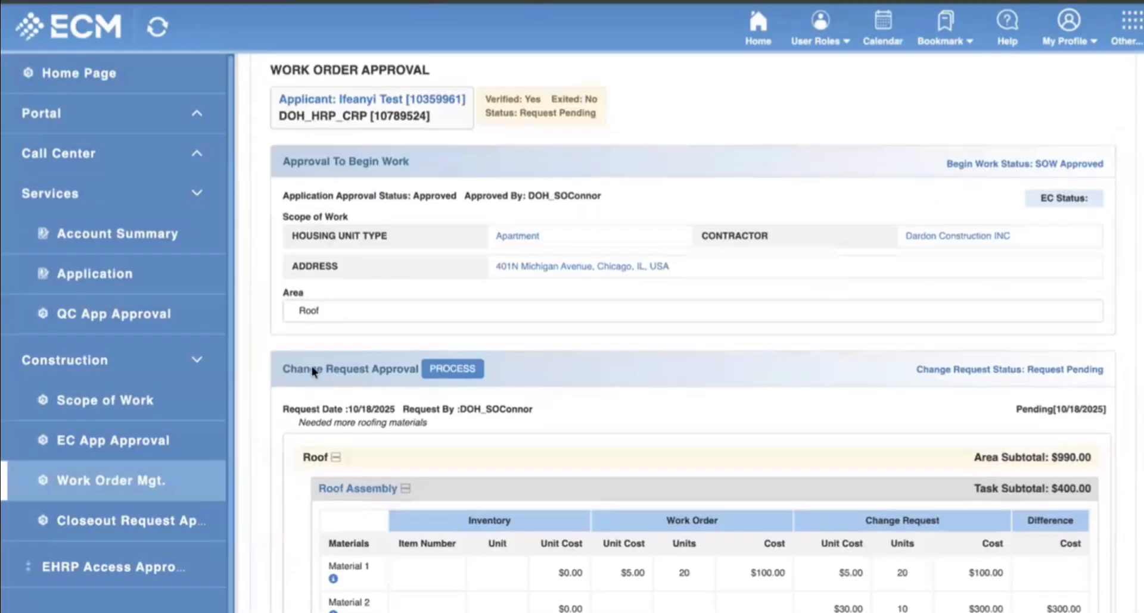
scroll(436, 398, "down", 8)
scroll(444, 409, "up", 7)
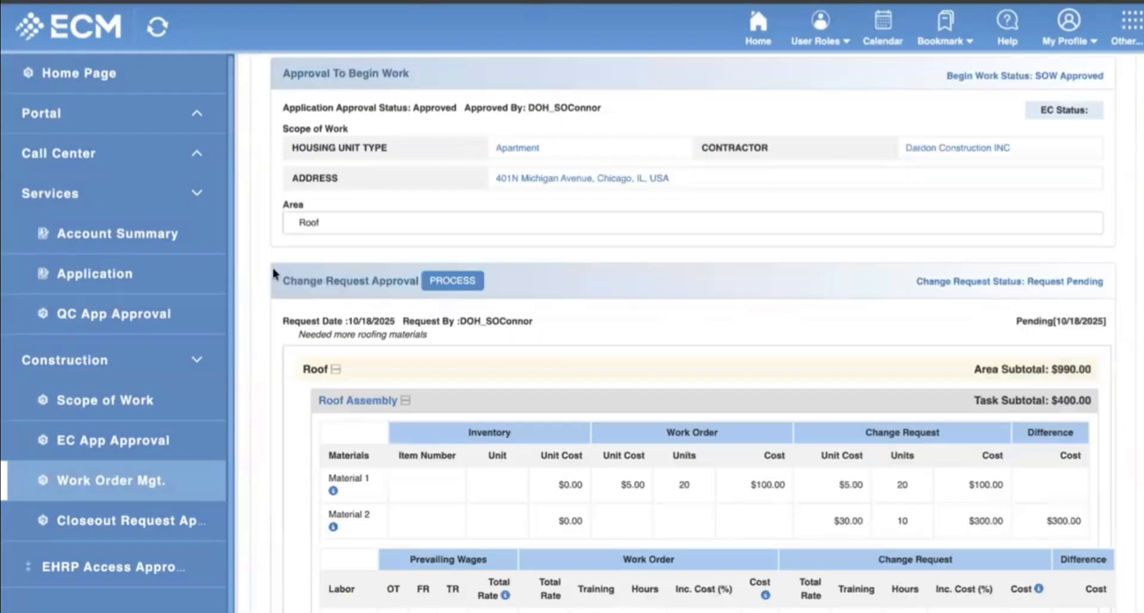
left_click_drag(345, 306, 685, 485)
scroll(734, 445, "down", 5)
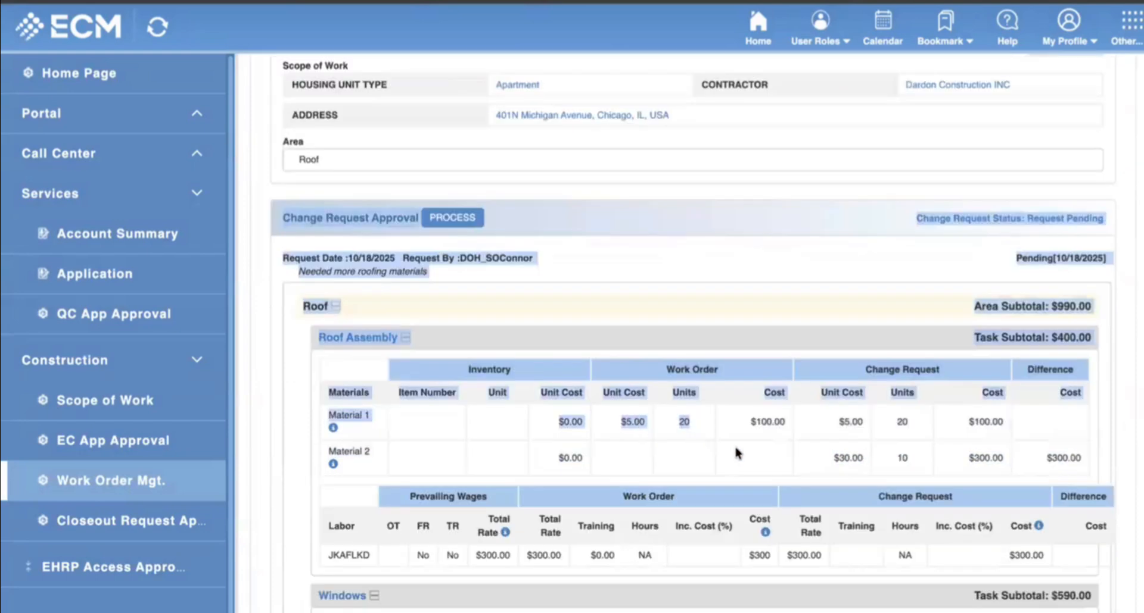
scroll(710, 421, "up", 3)
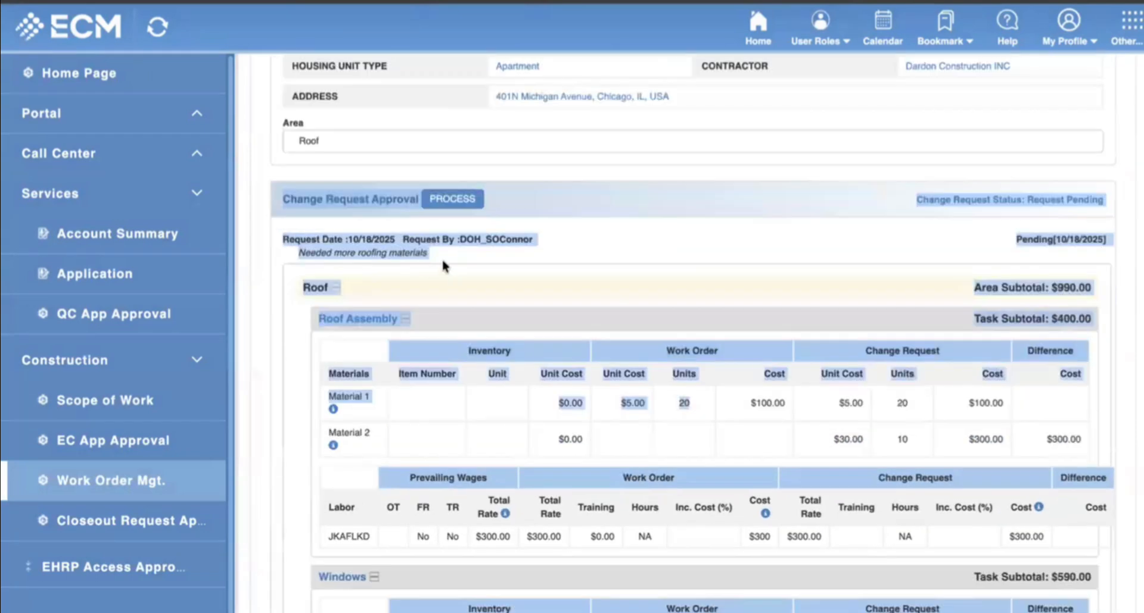
left_click(487, 262)
left_click(460, 204)
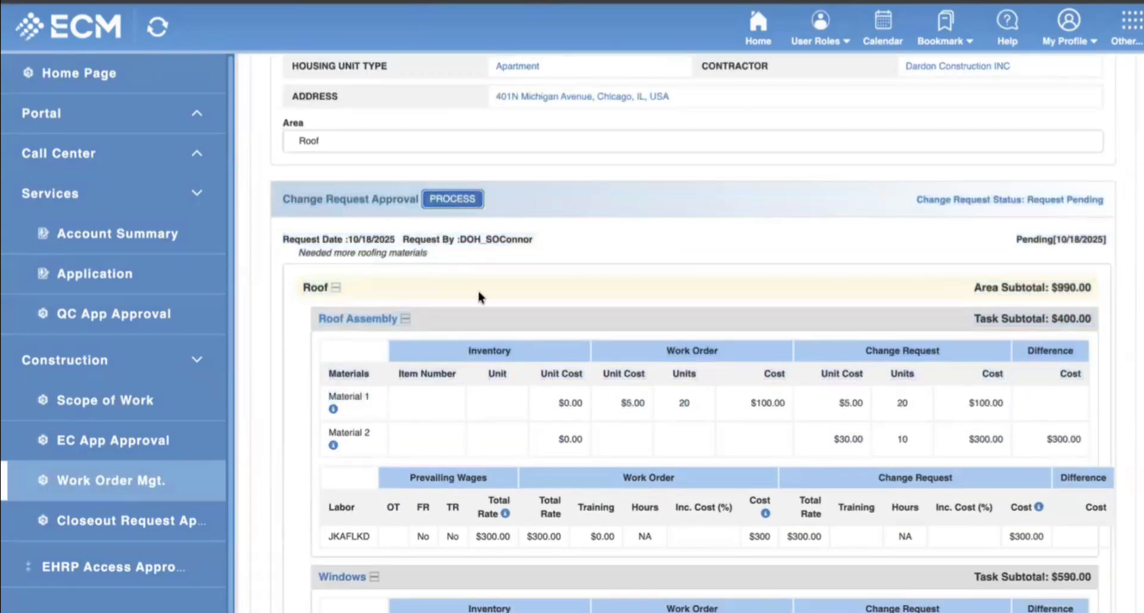
Approve the Material 2 change request, raising the work order total to $1,290.00.
scroll(809, 277, "down", 1)
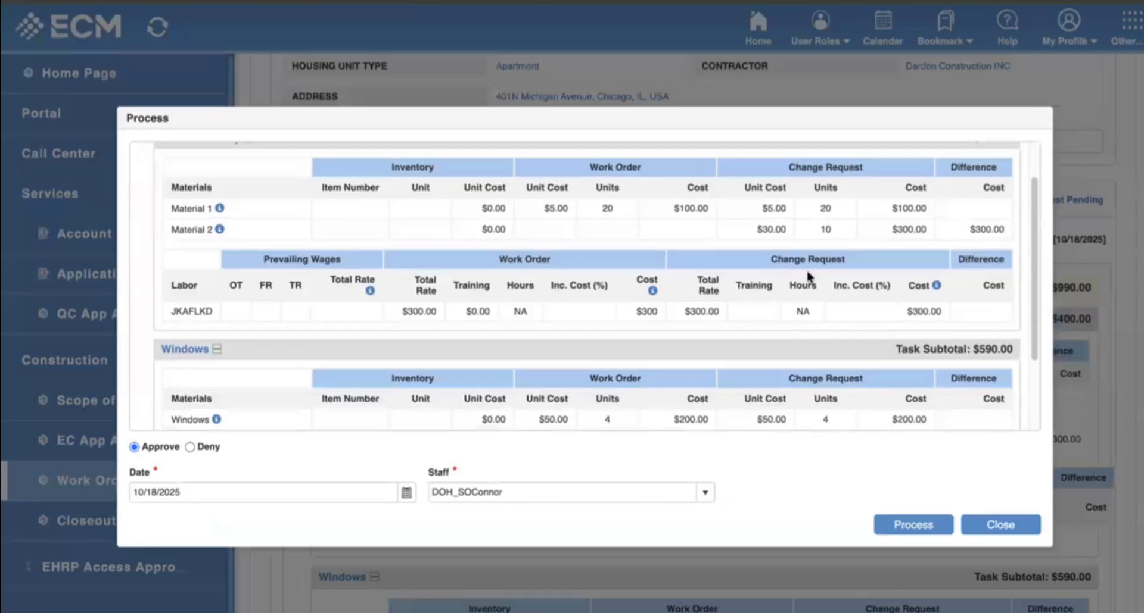
left_click_drag(191, 230, 81, 500)
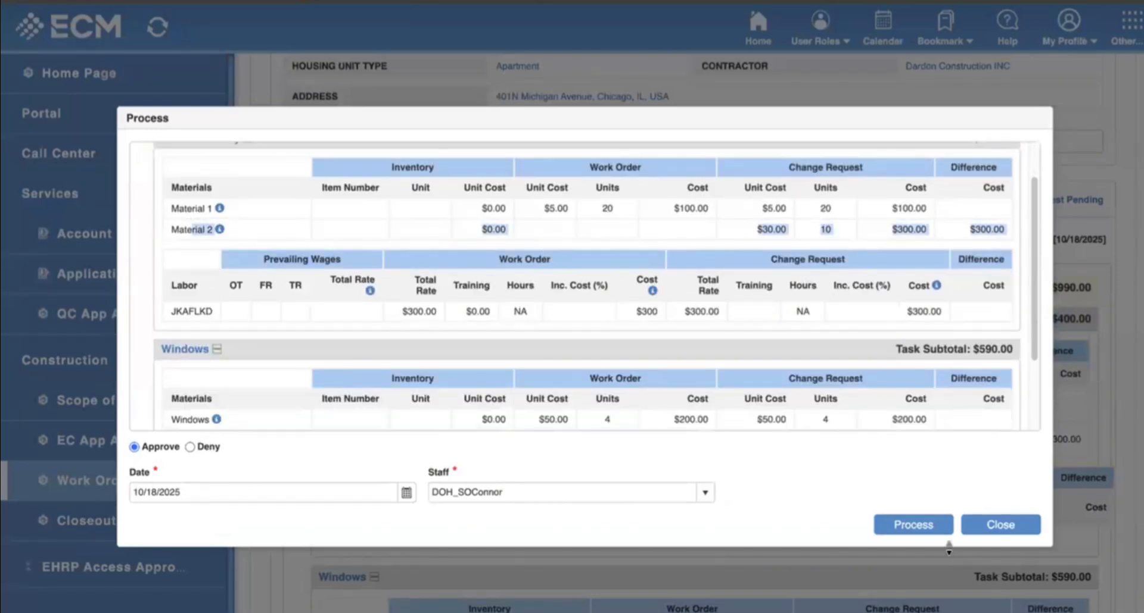
left_click(909, 525)
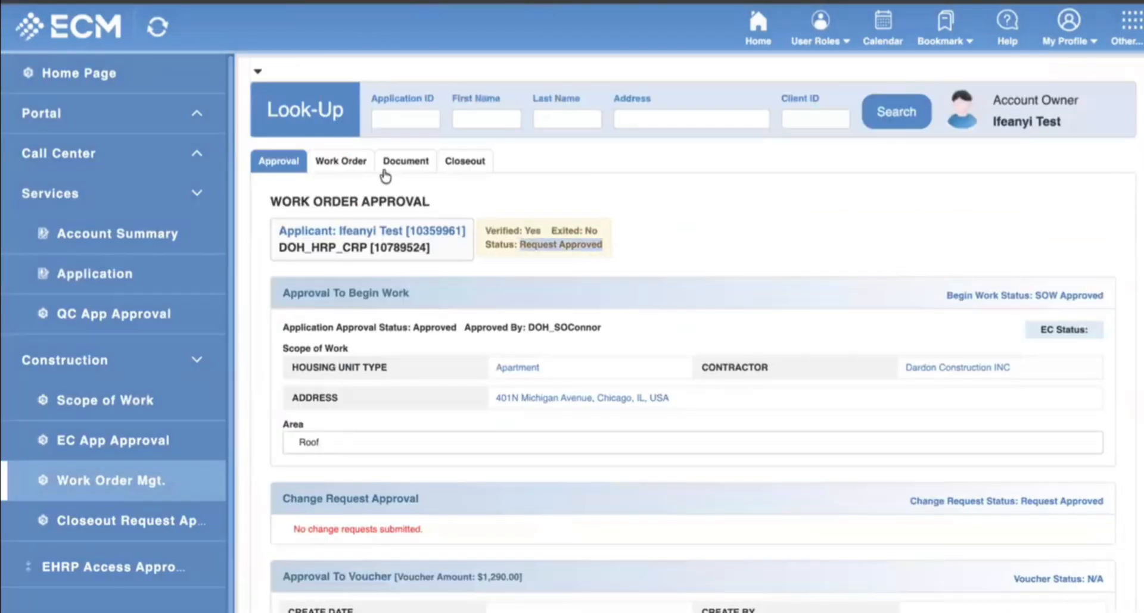
left_click(389, 168)
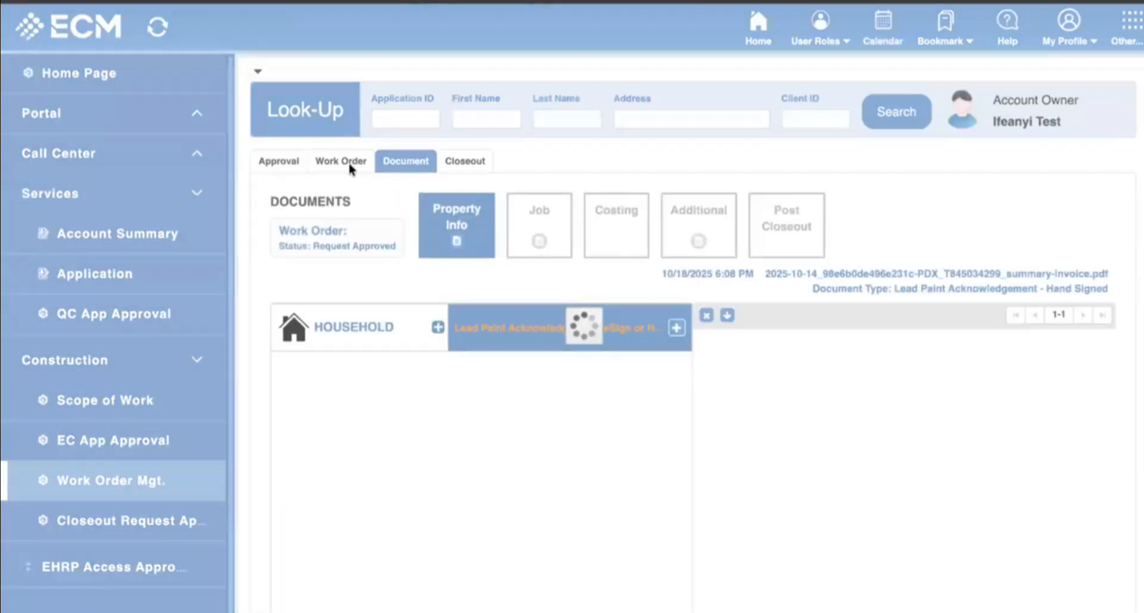
left_click(348, 169)
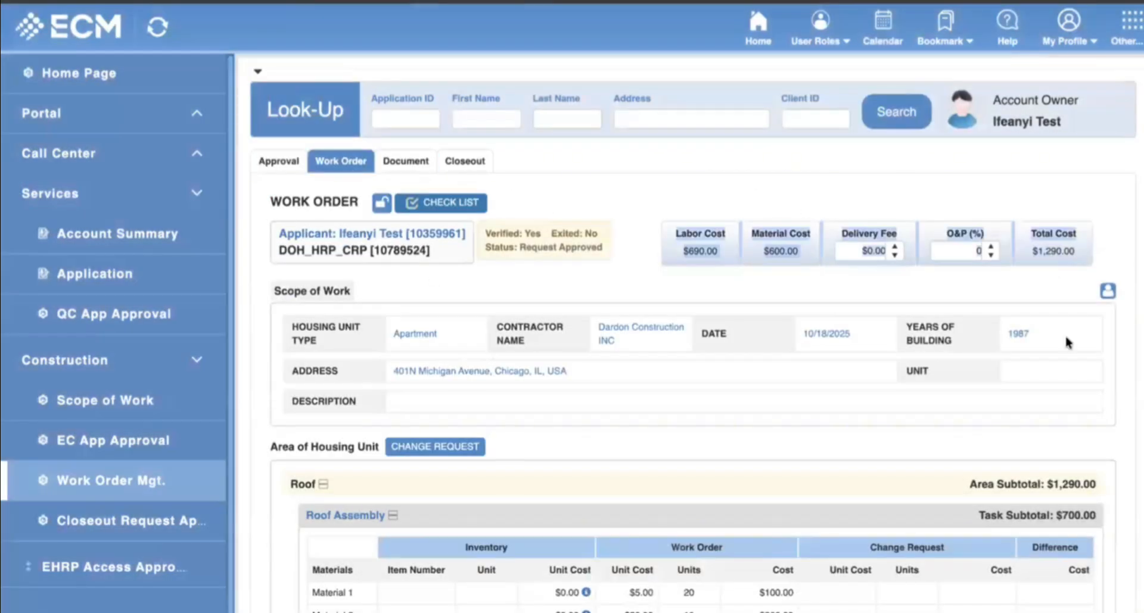
scroll(752, 394, "down", 5)
scroll(684, 405, "up", 5)
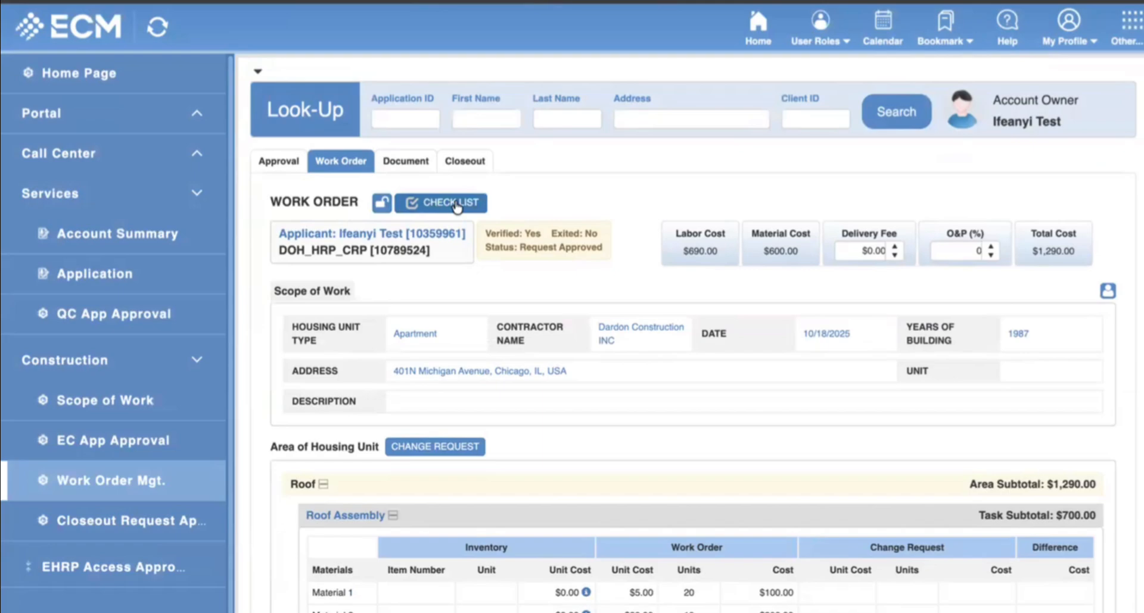
left_click(453, 206)
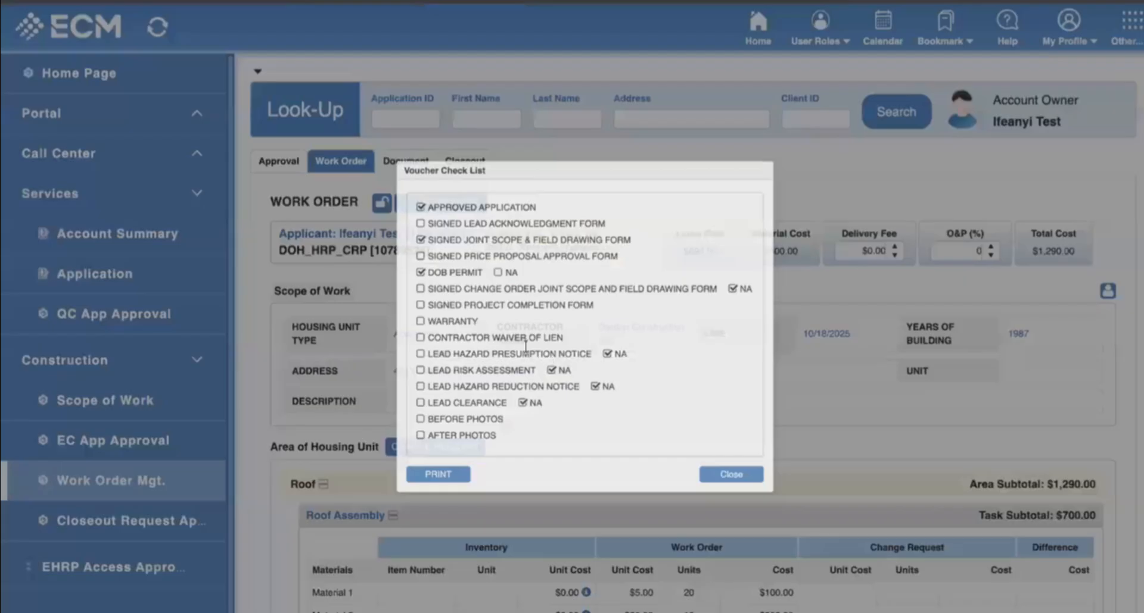
scroll(516, 371, "down", 1)
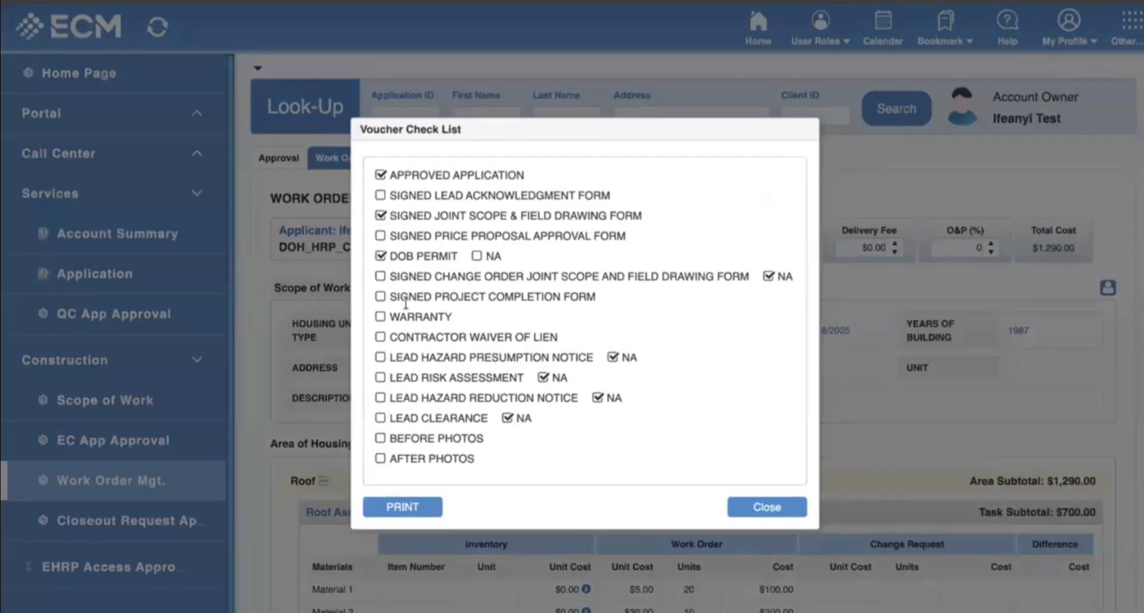
left_click_drag(406, 303, 388, 459)
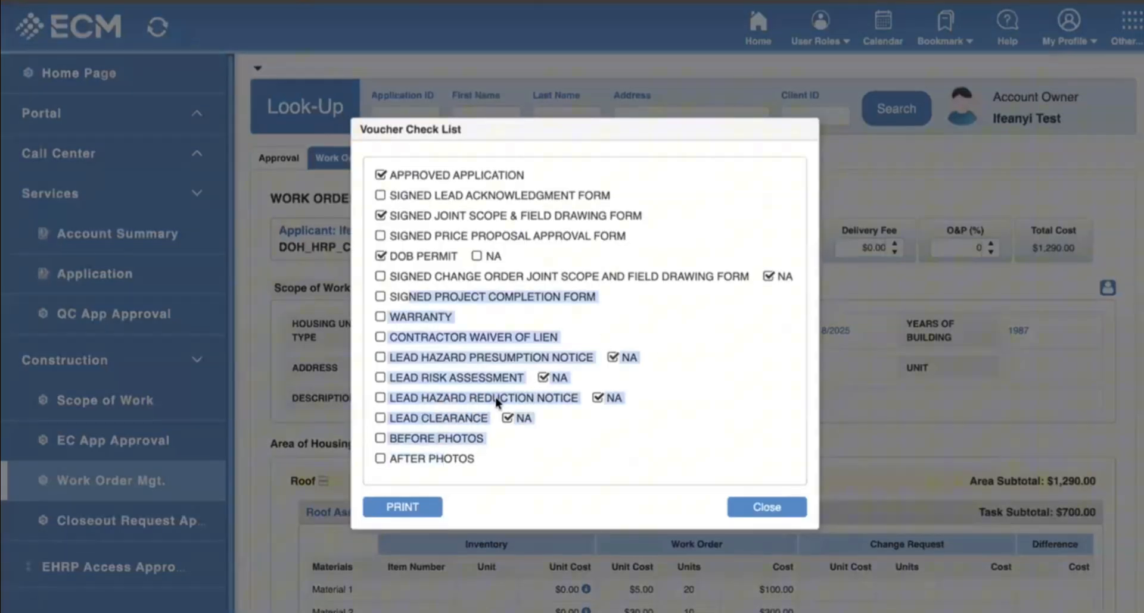
left_click(420, 342)
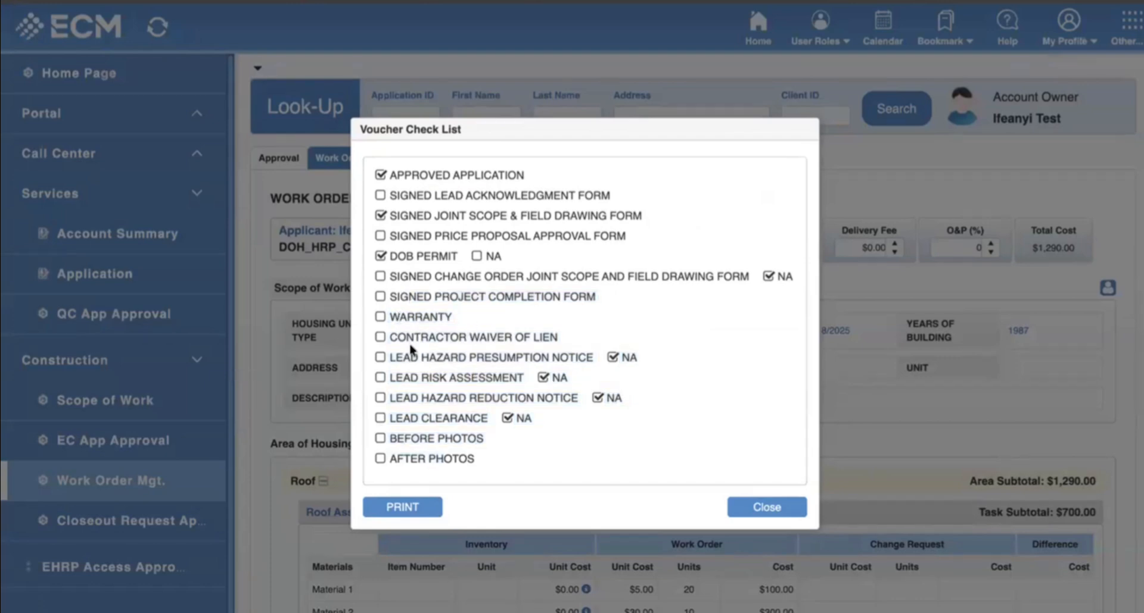
left_click_drag(577, 331, 396, 337)
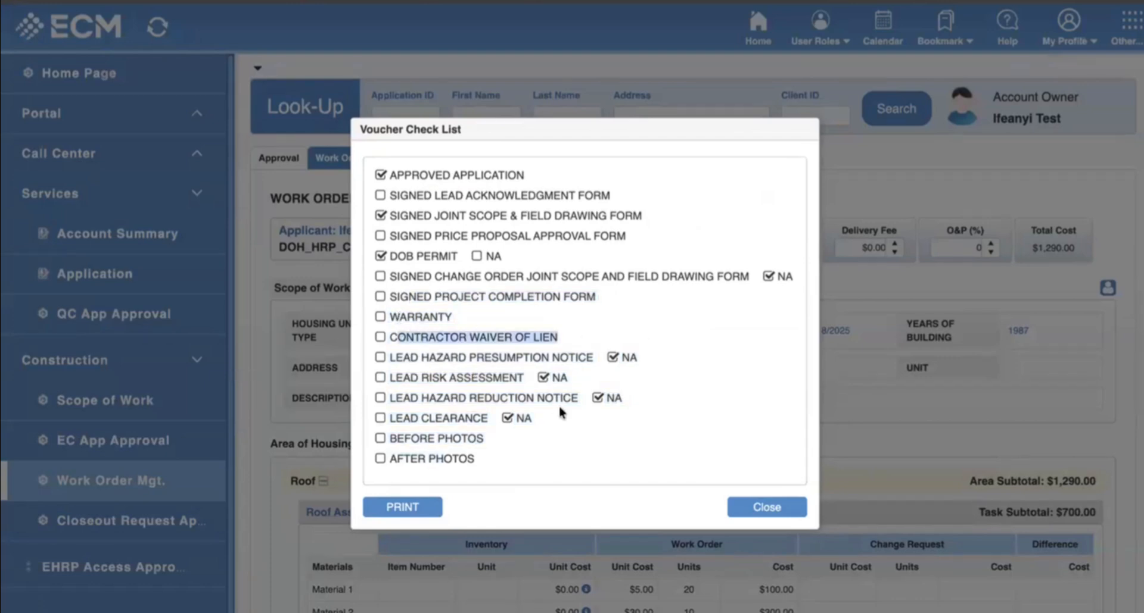
left_click(407, 443)
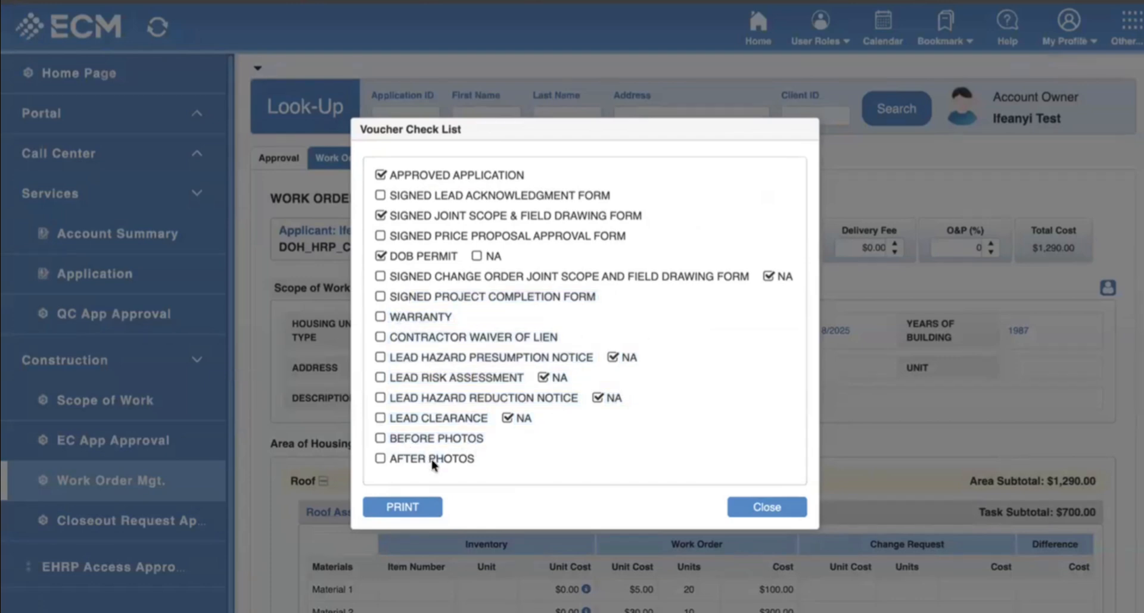
left_click(774, 508)
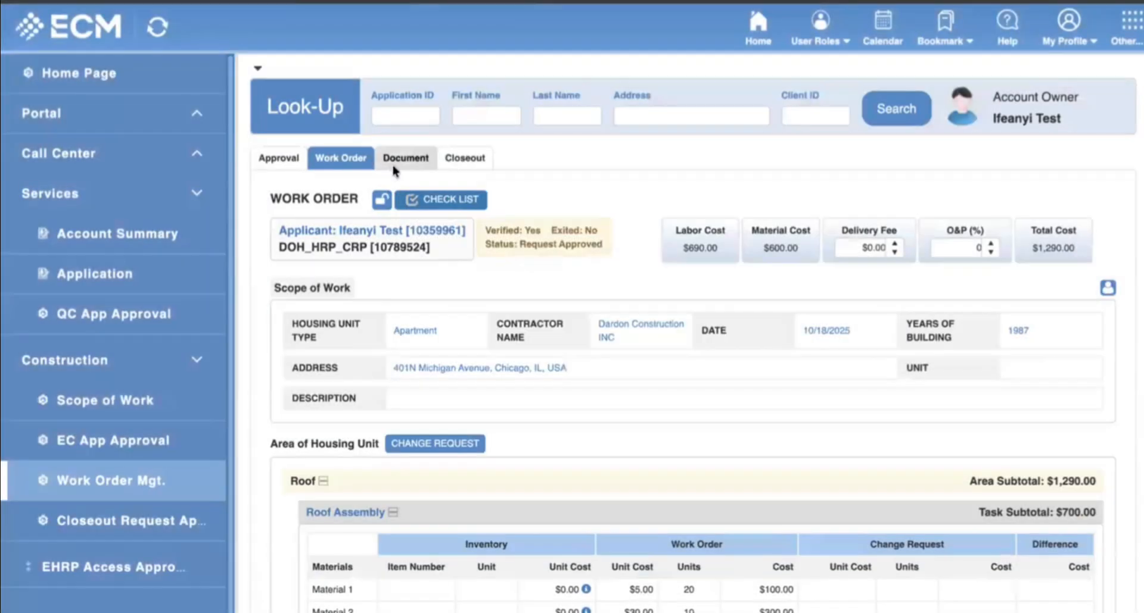
Upload the first Downloads PDF as a Contractor Waiver of Lien additional document, then view Property Info.
left_click(393, 170)
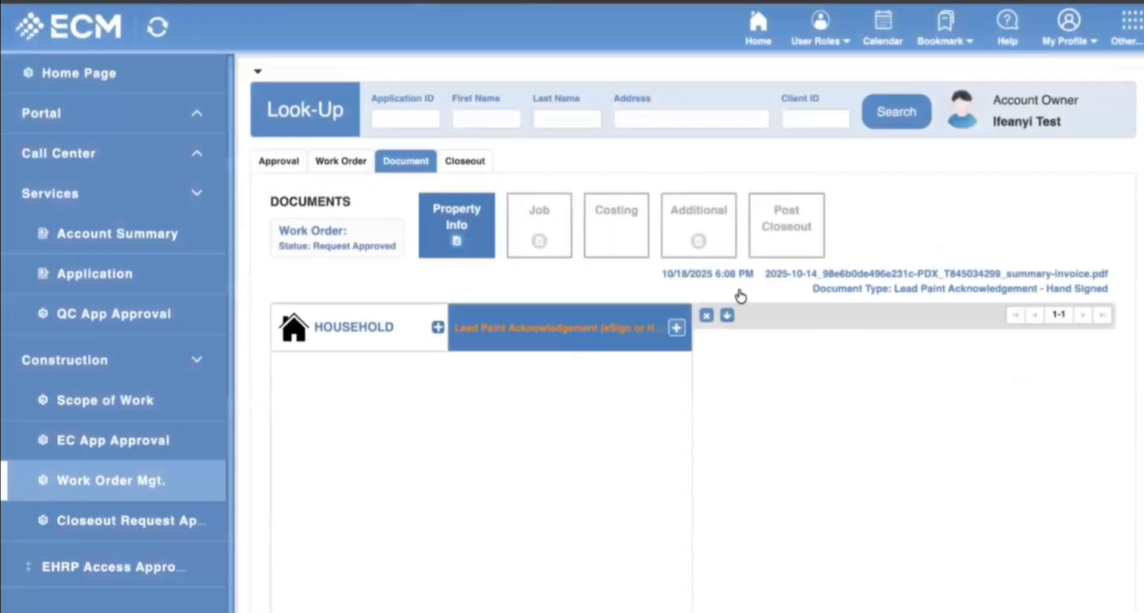
left_click(698, 241)
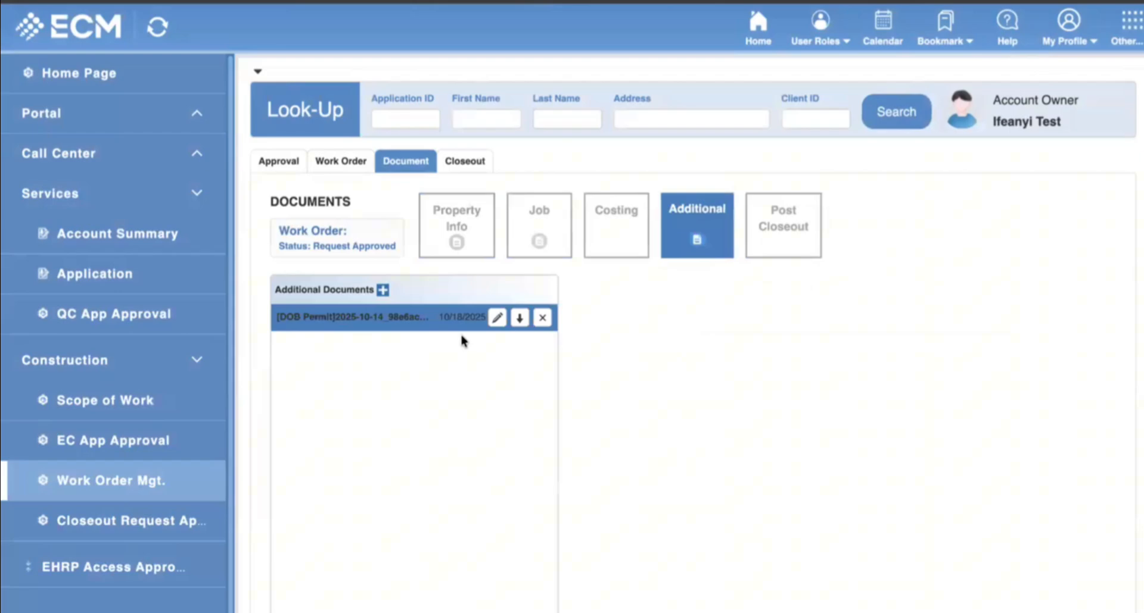
left_click(383, 291)
left_click(690, 260)
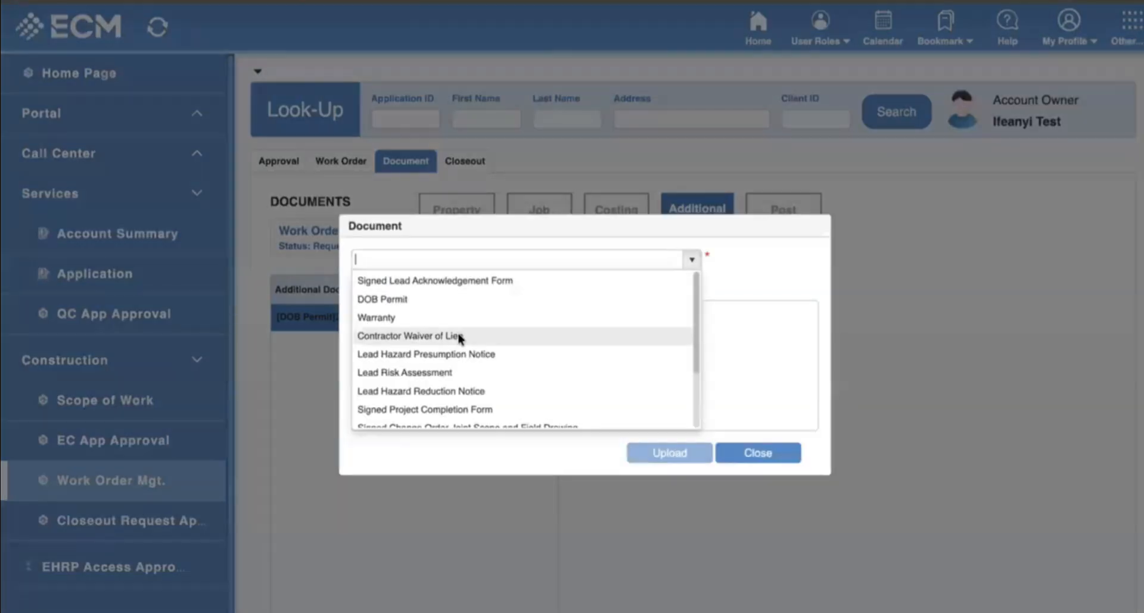
left_click(536, 336)
left_click(679, 453)
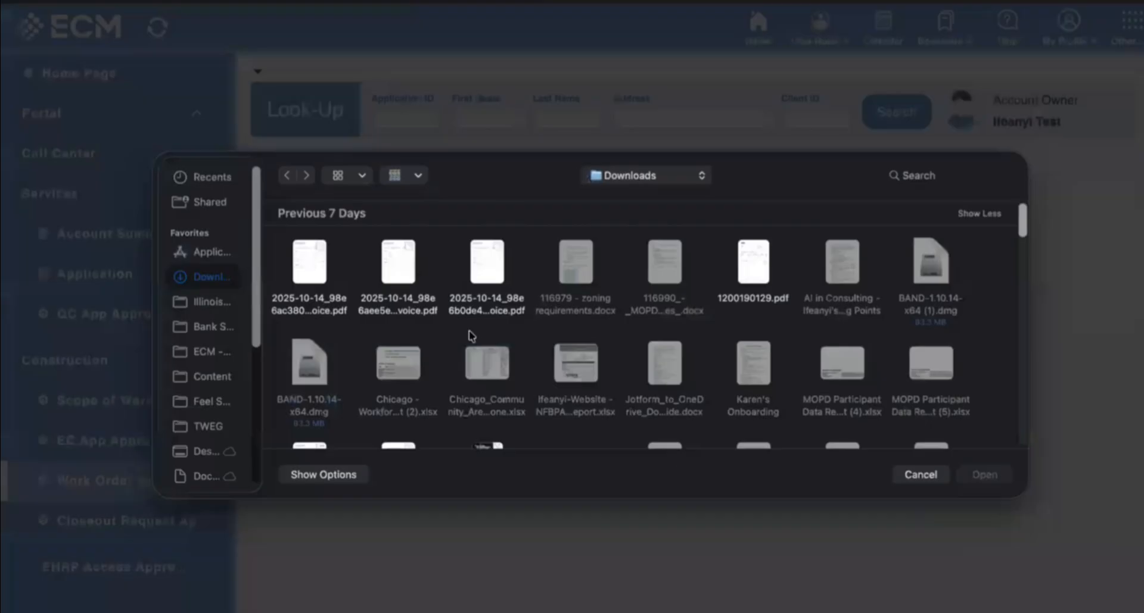
left_click(326, 269)
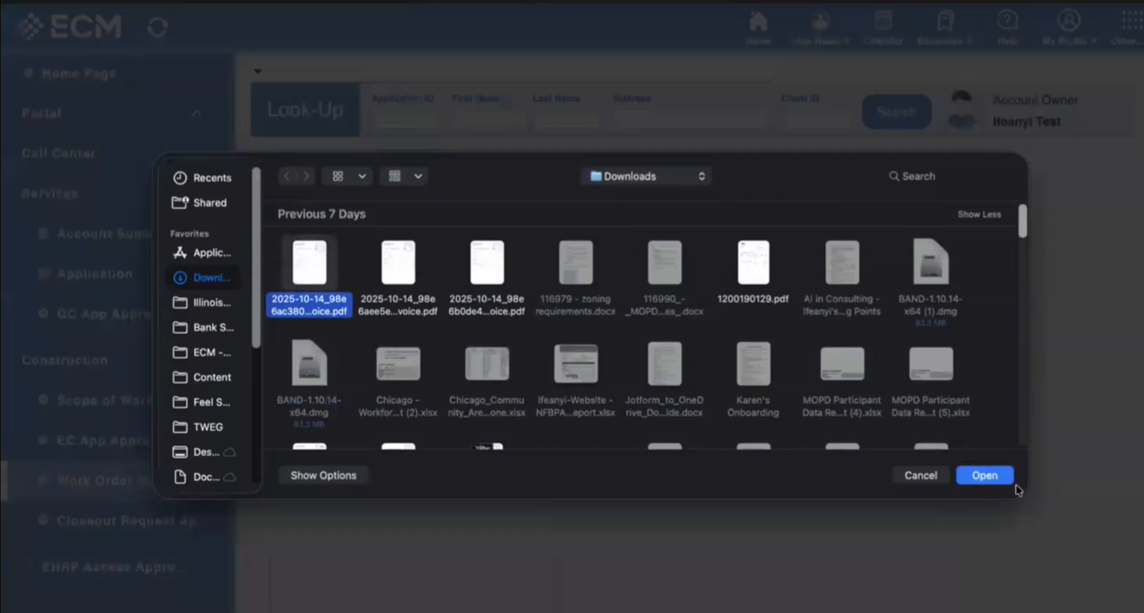
left_click(984, 475)
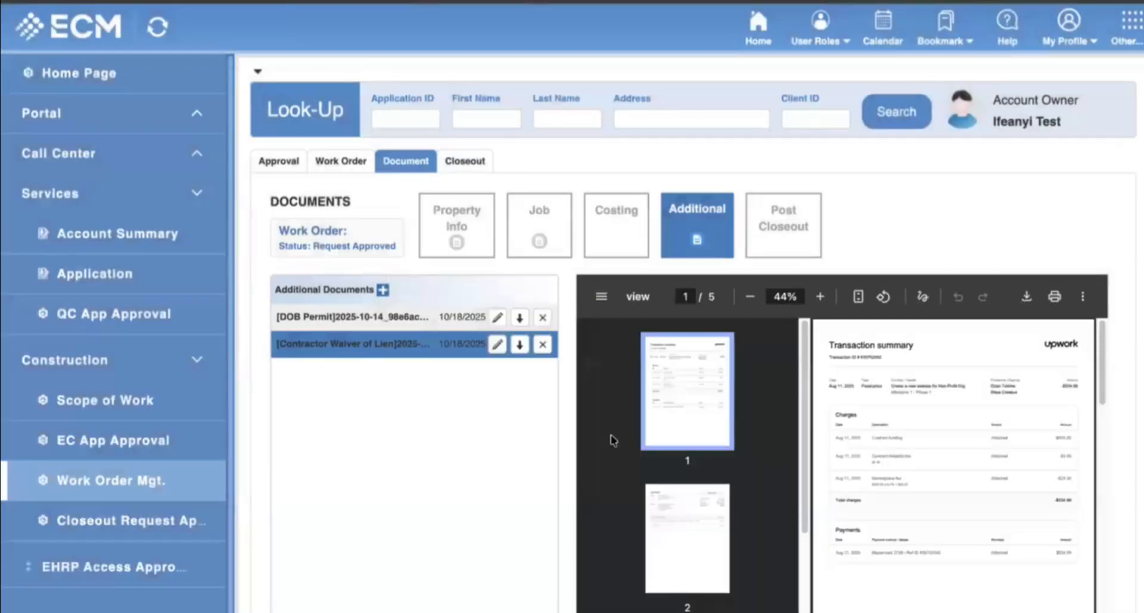
scroll(481, 504, "down", 3)
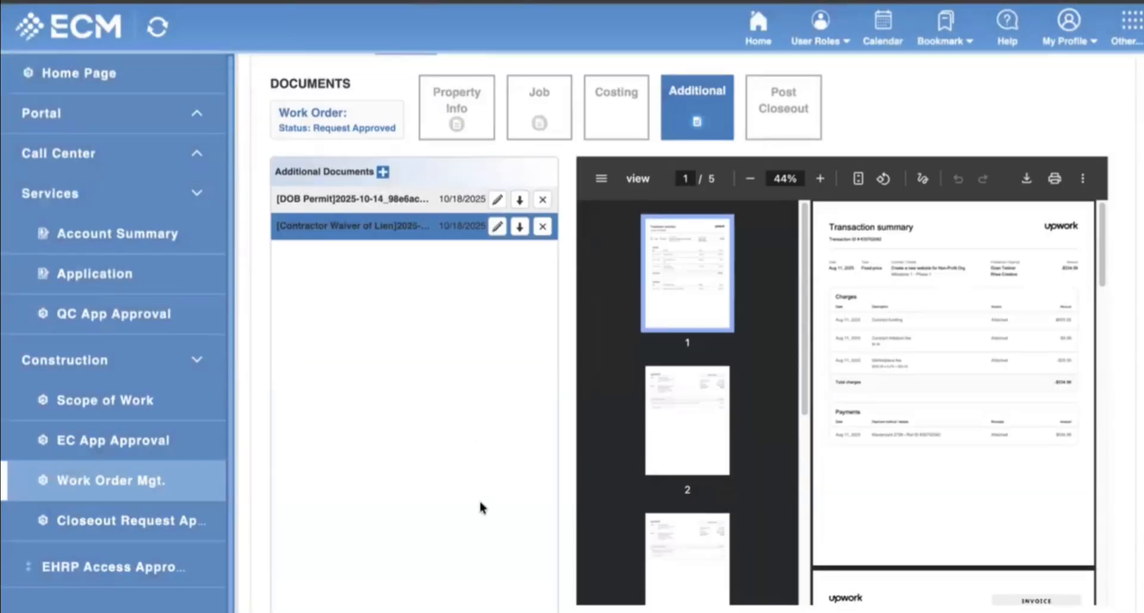
scroll(465, 499, "up", 3)
left_click(478, 229)
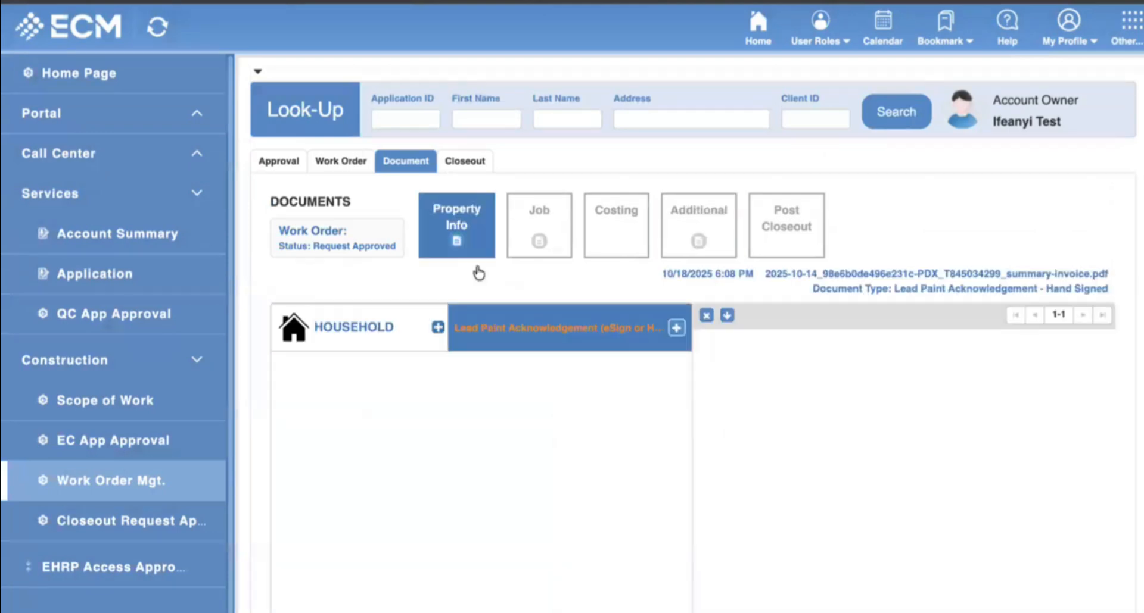
In Job documents, open the roof document form, pick Roof Assembly, review document types, and close.
left_click(549, 231)
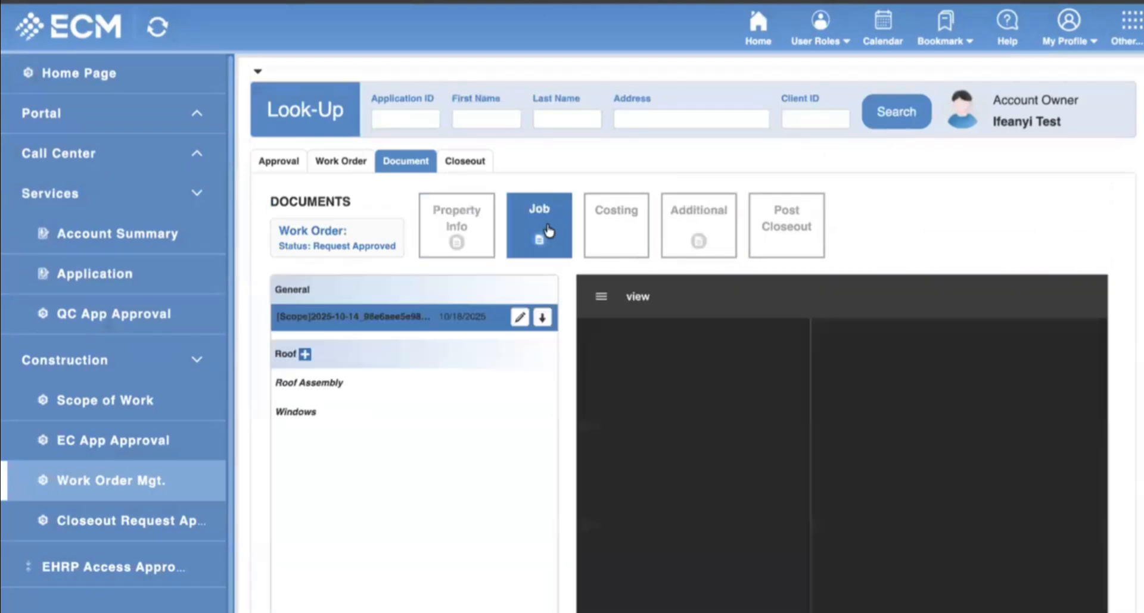
left_click(304, 355)
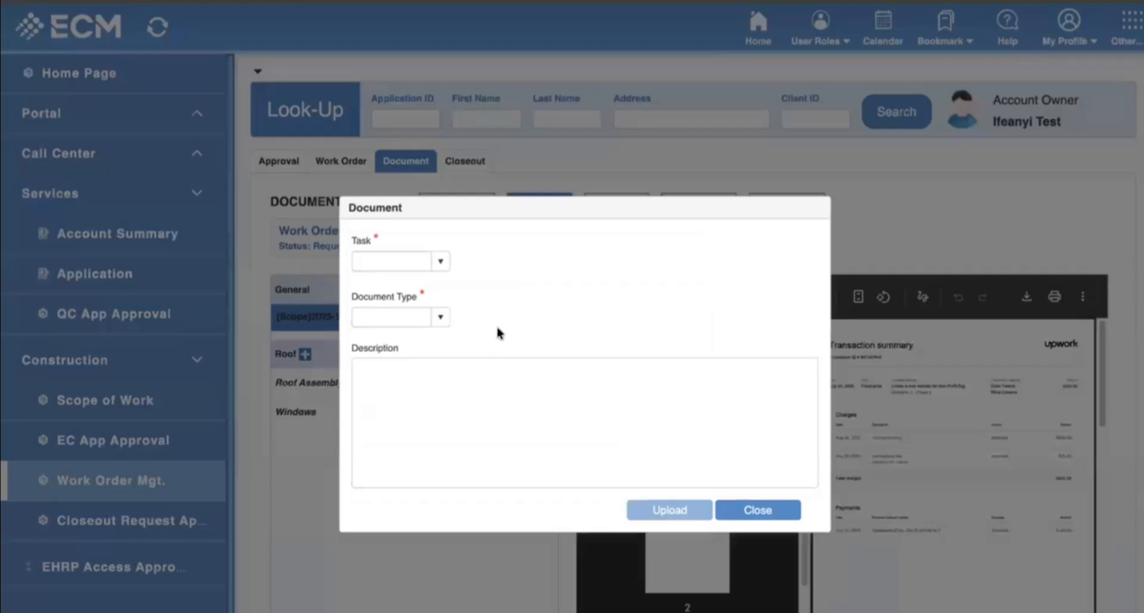
left_click(441, 262)
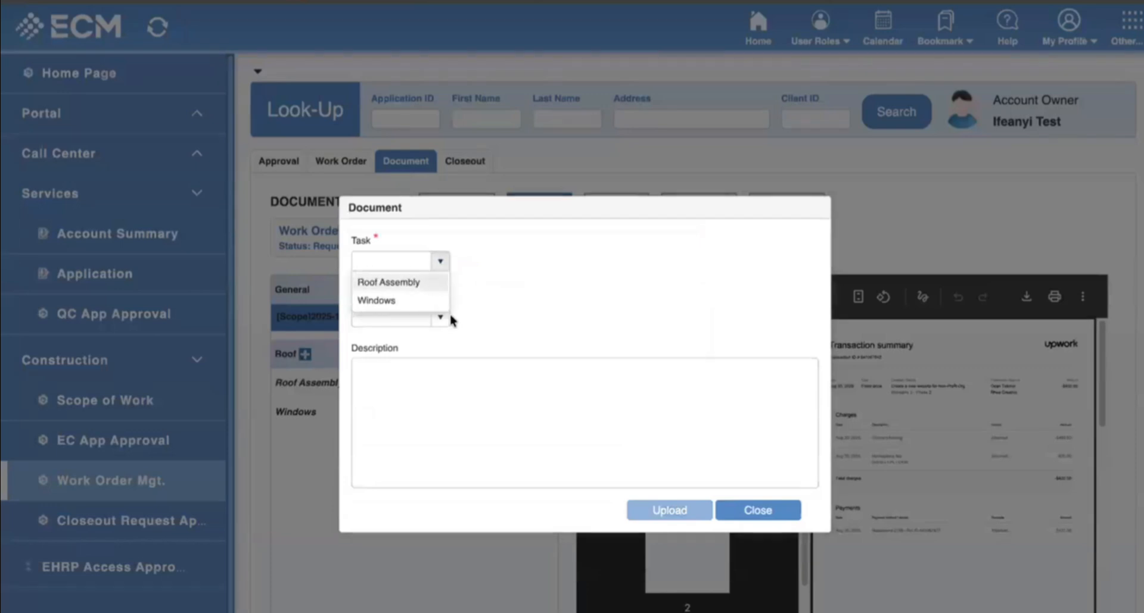
left_click(394, 281)
left_click(441, 318)
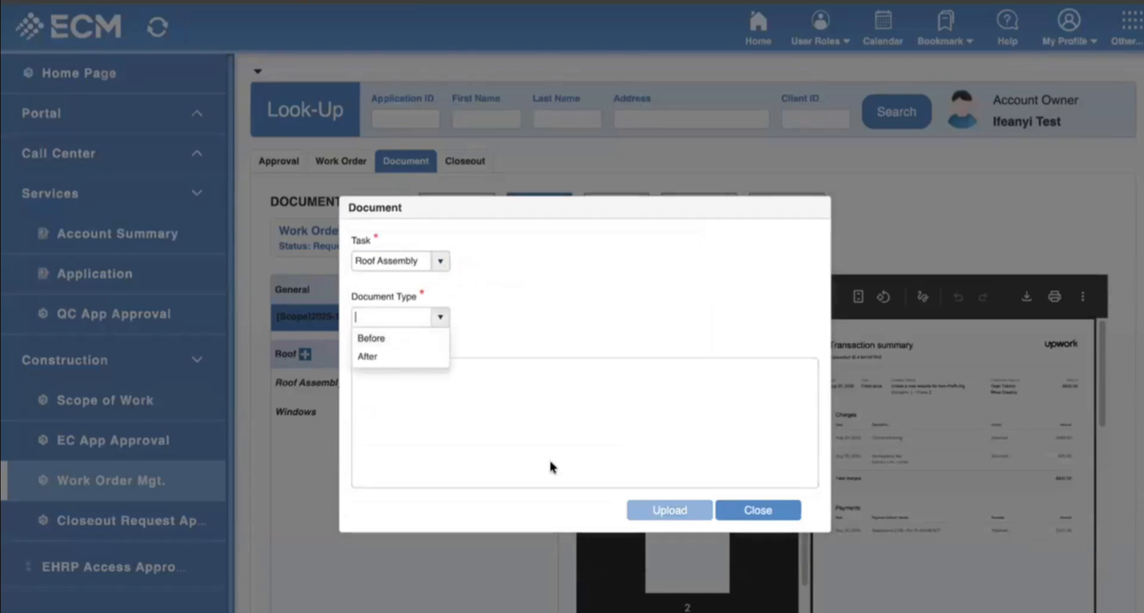
left_click(756, 512)
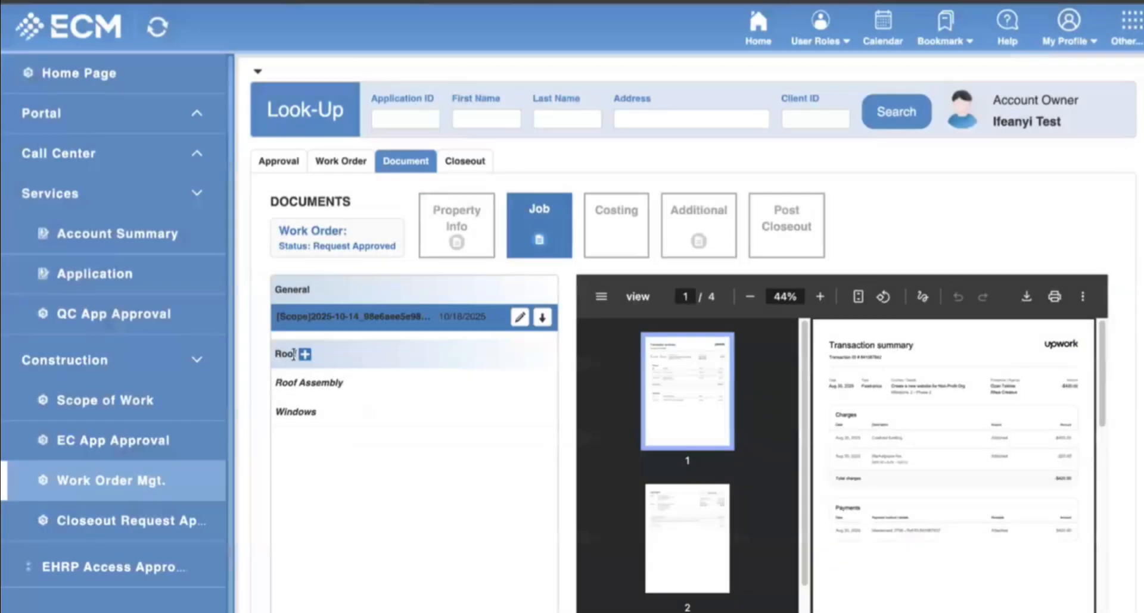
Reopen the roof document form with Roof Assembly and Before, then cancel the file picker.
left_click(305, 355)
left_click(440, 224)
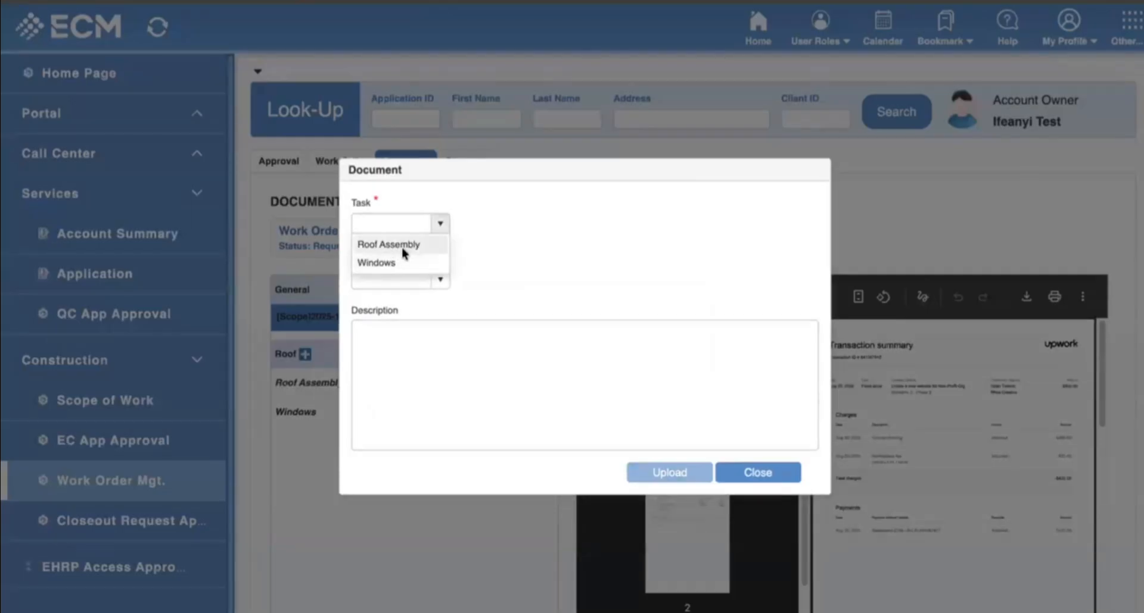
left_click(404, 251)
left_click(440, 279)
left_click(383, 304)
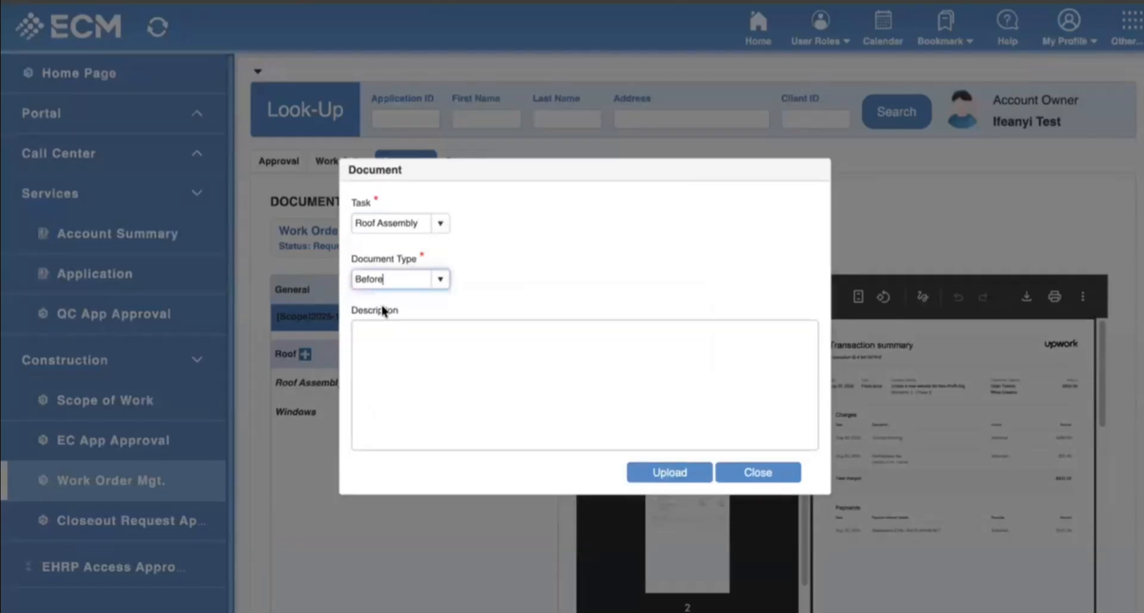
left_click(687, 479)
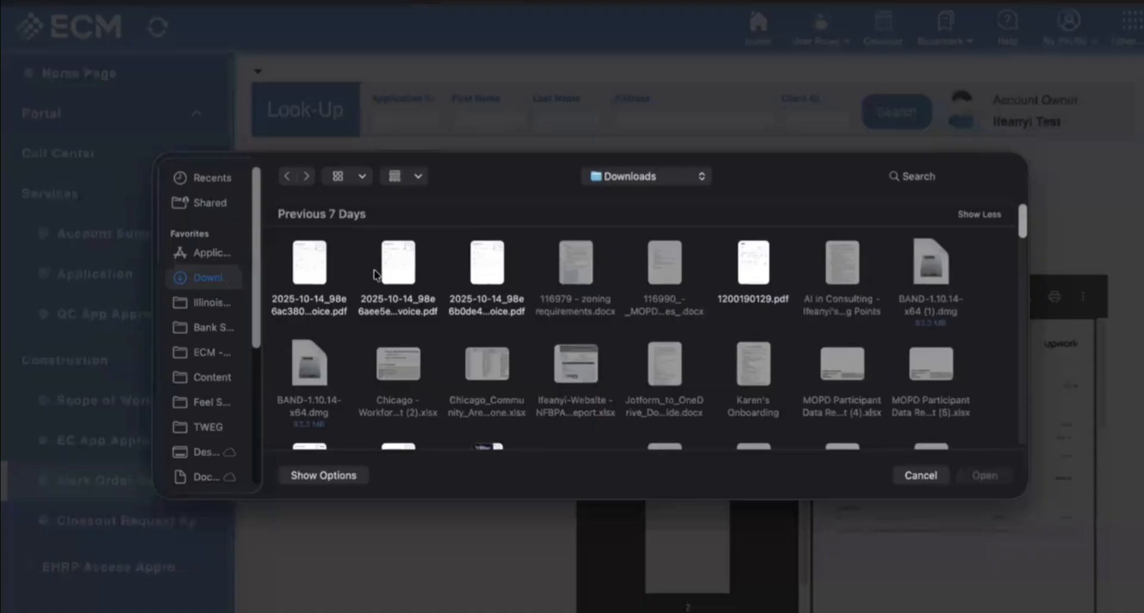
left_click(925, 481)
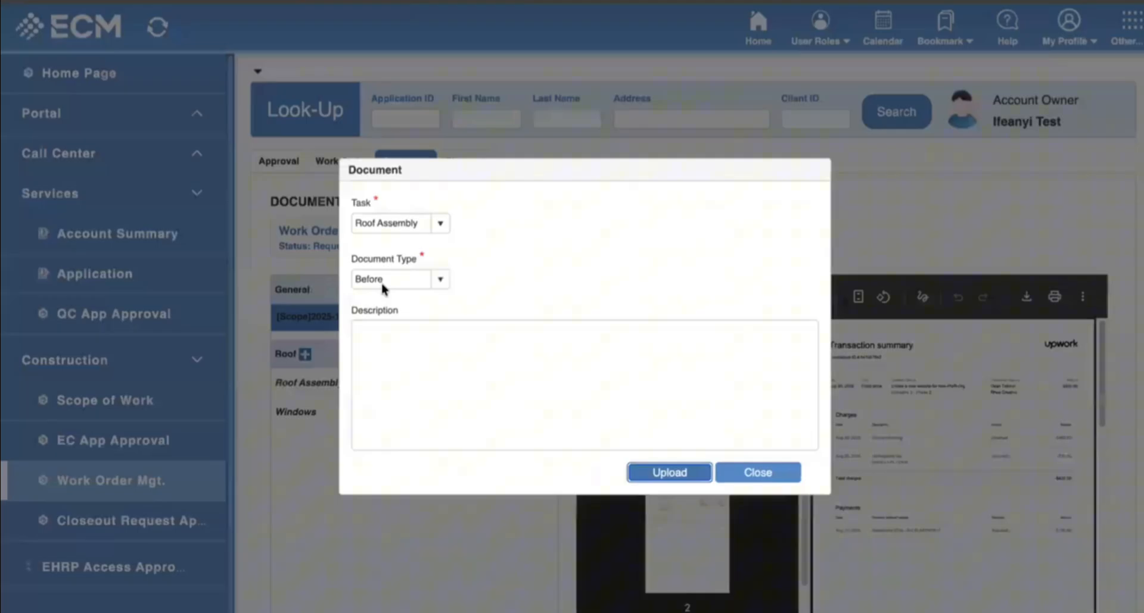
Try type After and task Windows, close without uploading, then view Additional and Post Closeout documents.
left_click(440, 277)
left_click(403, 319)
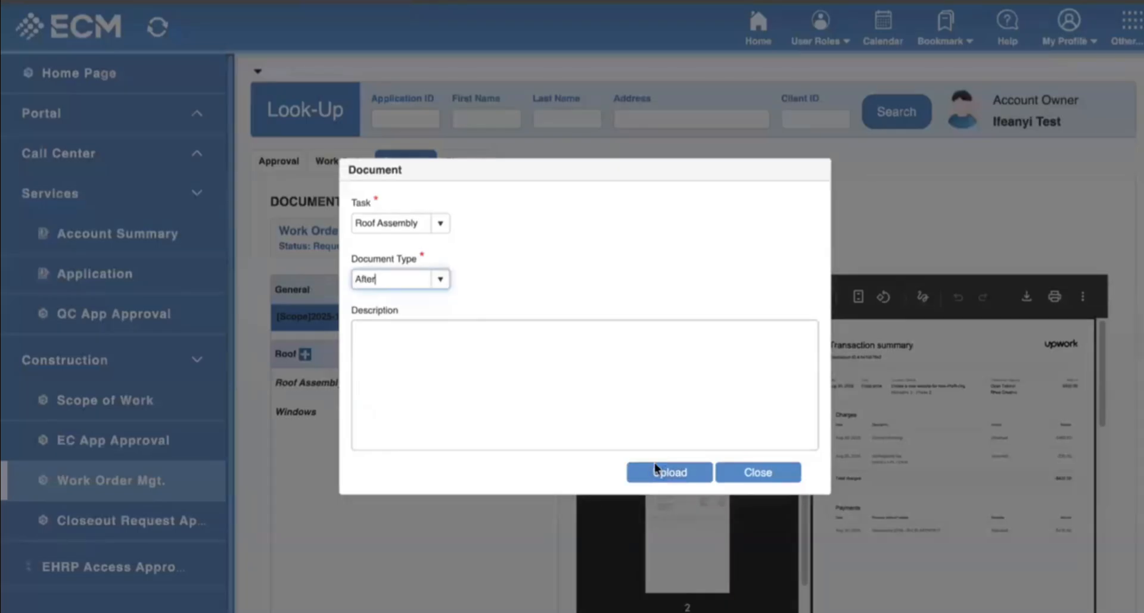
left_click(440, 224)
left_click(398, 261)
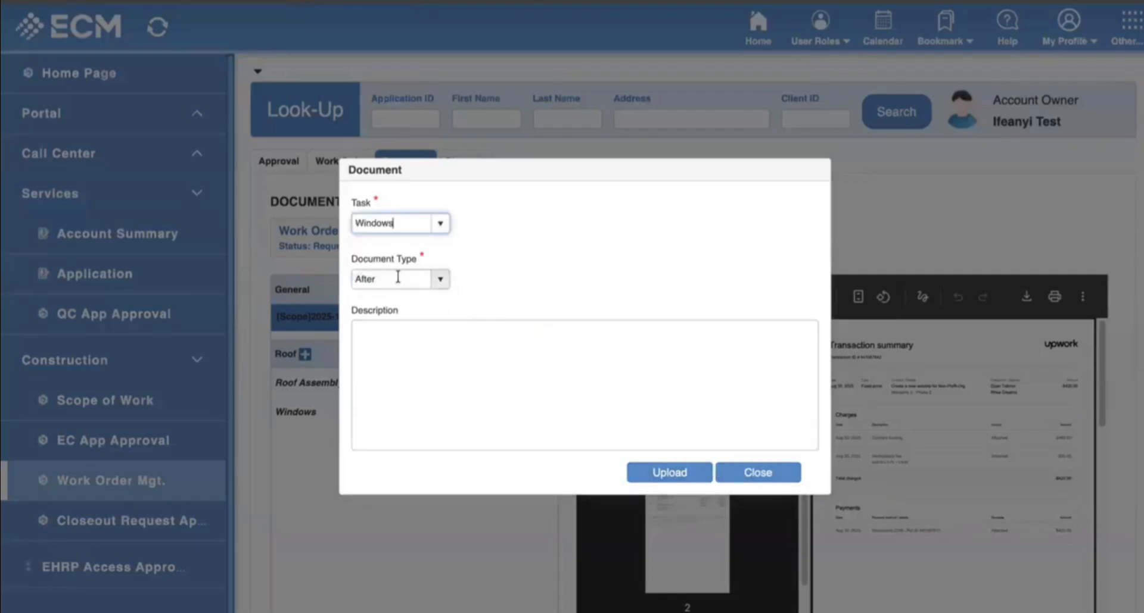
left_click(770, 473)
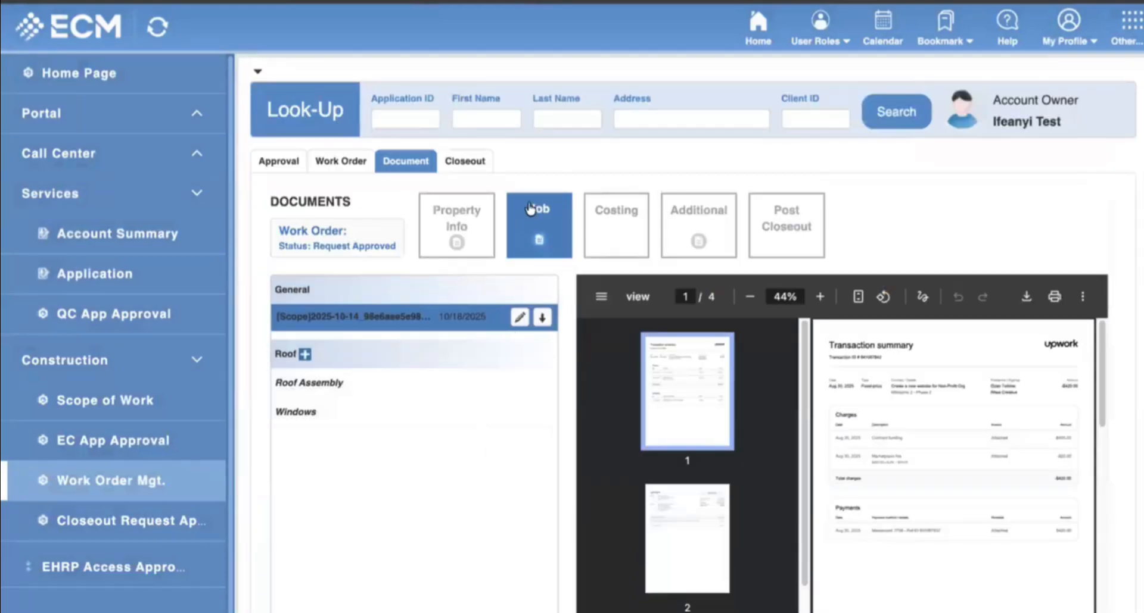
left_click(694, 212)
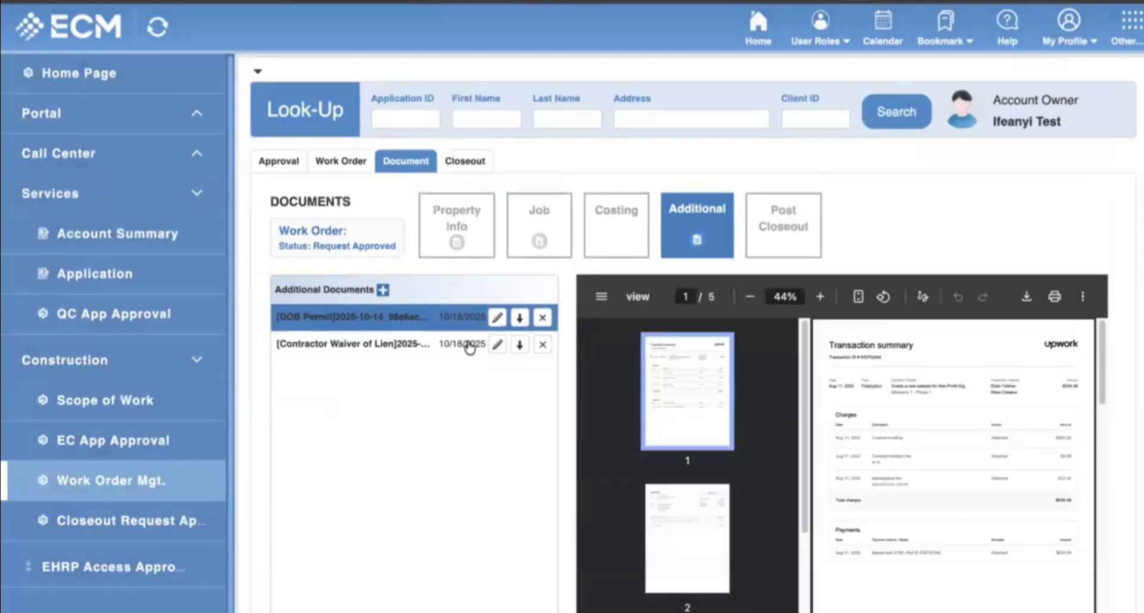
left_click(789, 227)
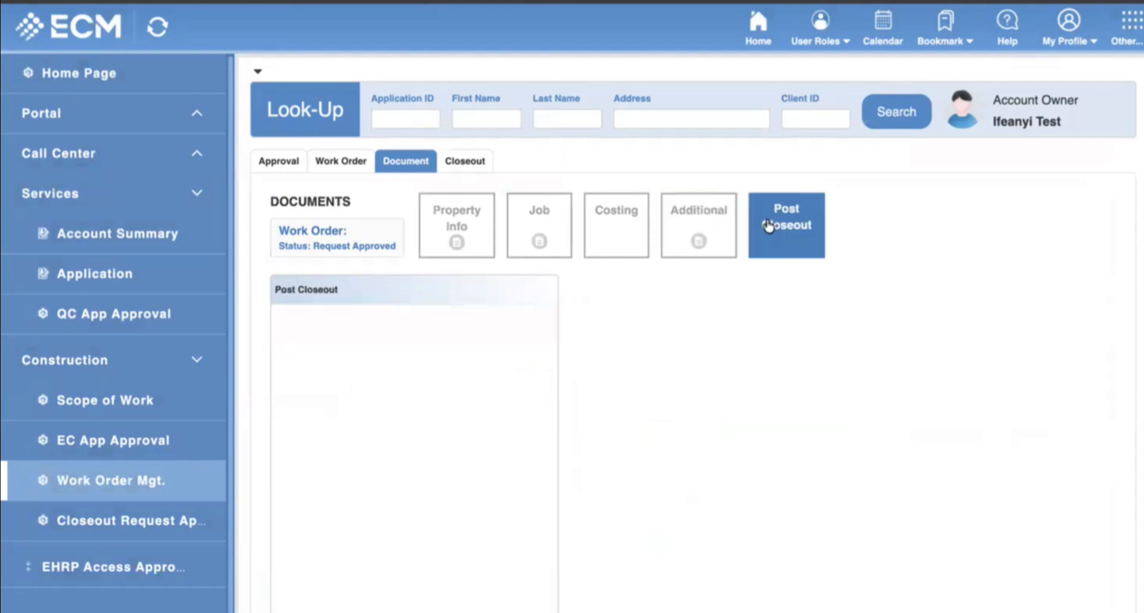
Try locking the work order with the completion form ticked; dismiss the unchecked voucher checklist warning and cancel.
left_click(368, 163)
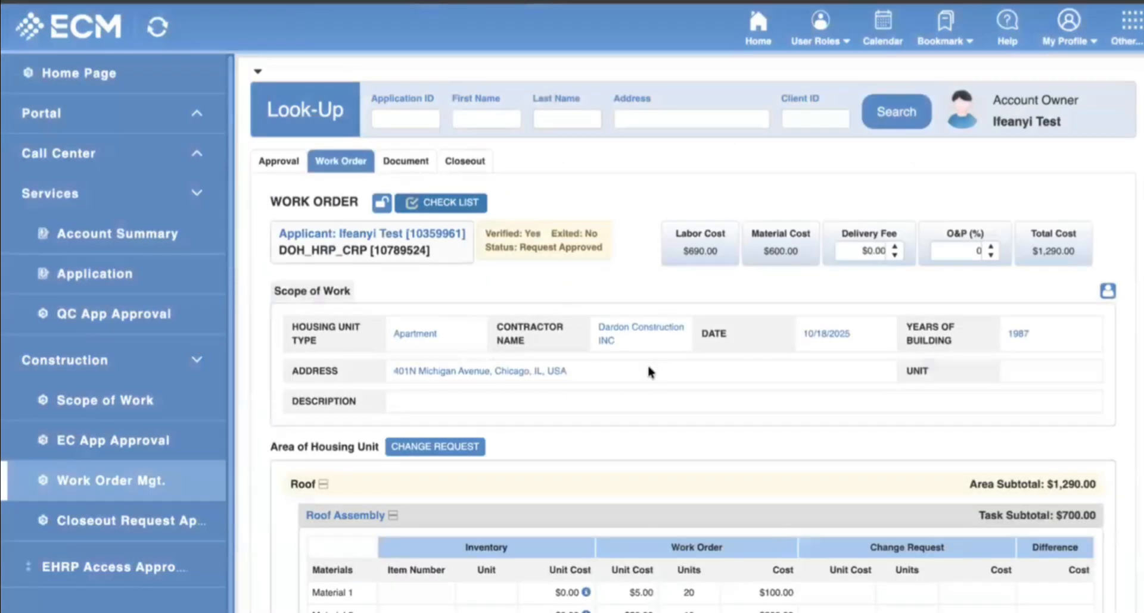
left_click(381, 204)
left_click(527, 356)
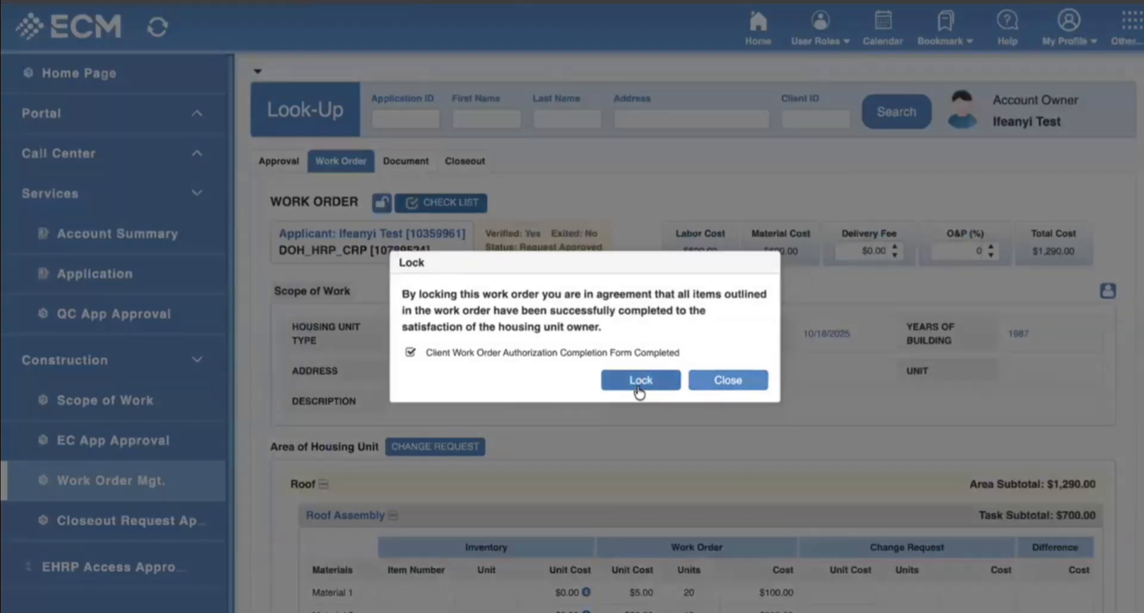
left_click(639, 380)
left_click(706, 377)
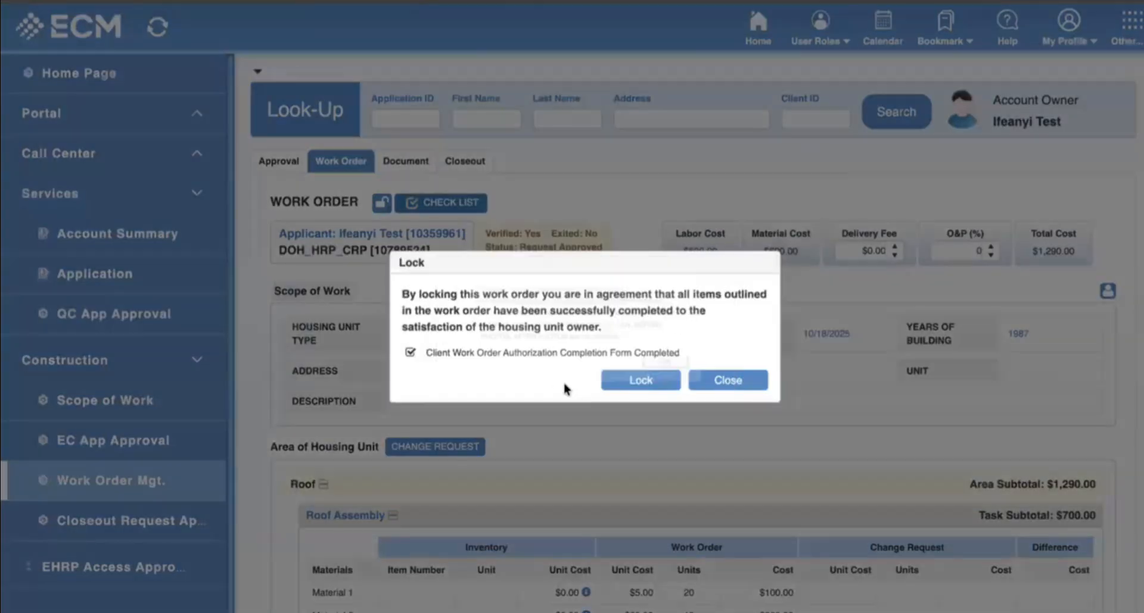
left_click(639, 379)
left_click_drag(448, 277, 680, 358)
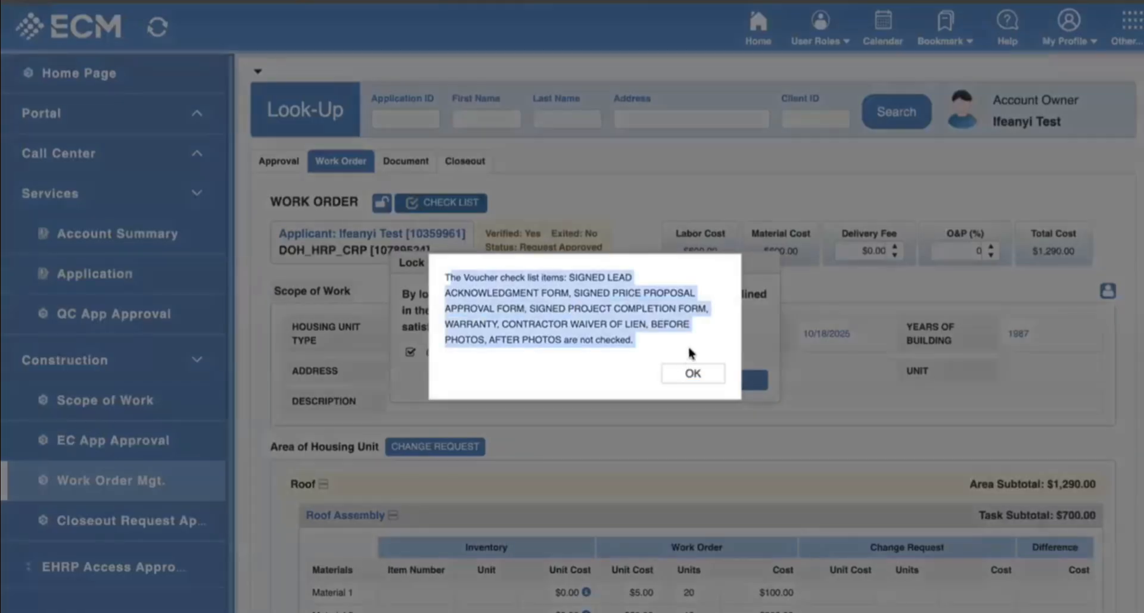
left_click_drag(447, 278, 658, 345)
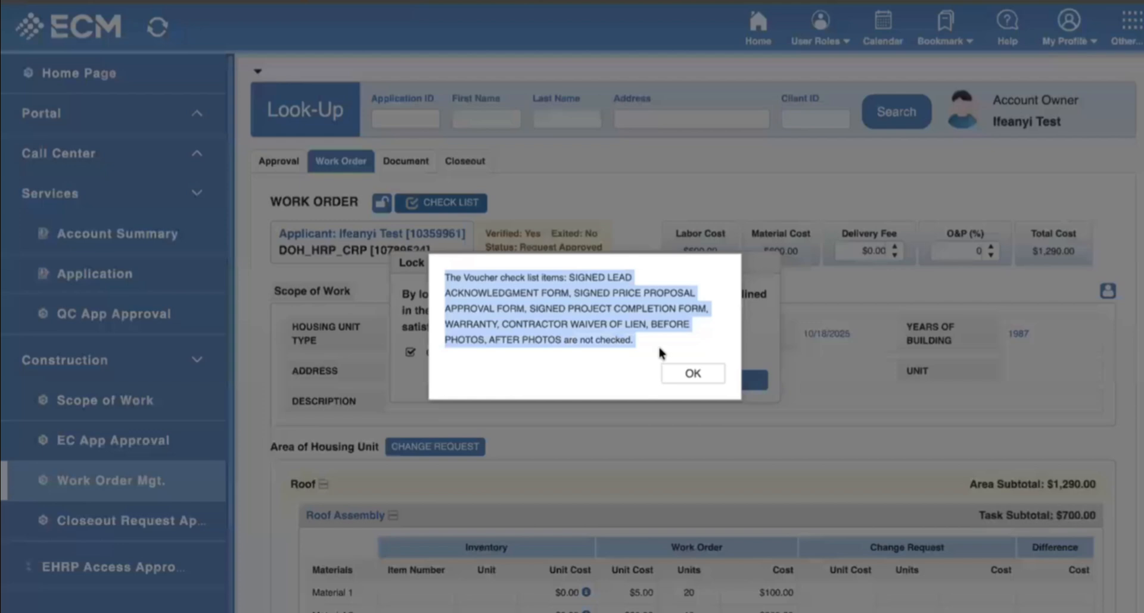
left_click(688, 377)
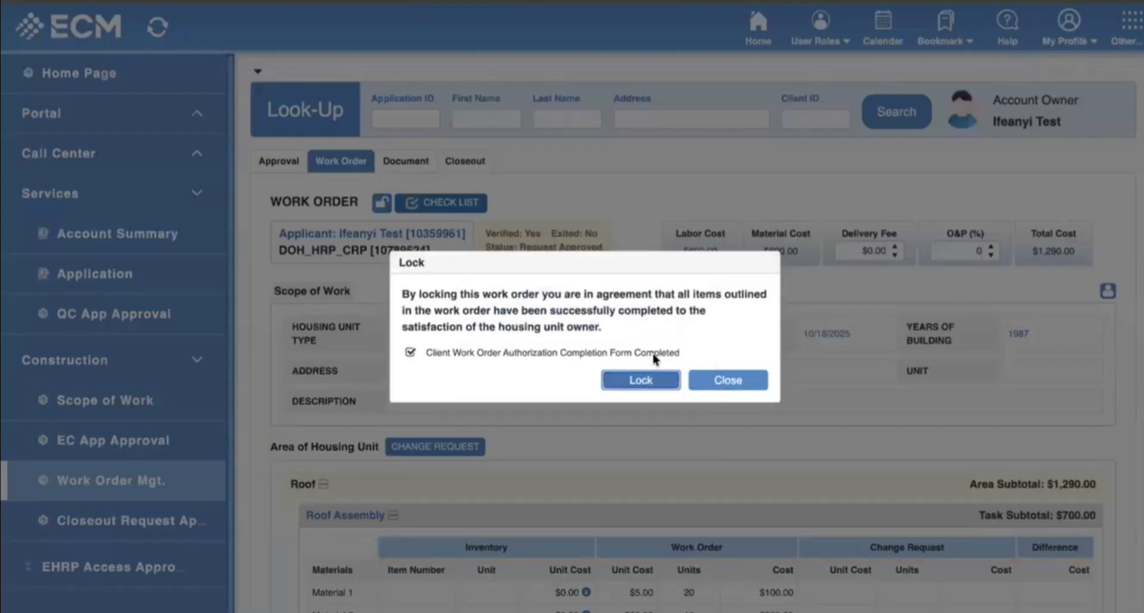
left_click(728, 381)
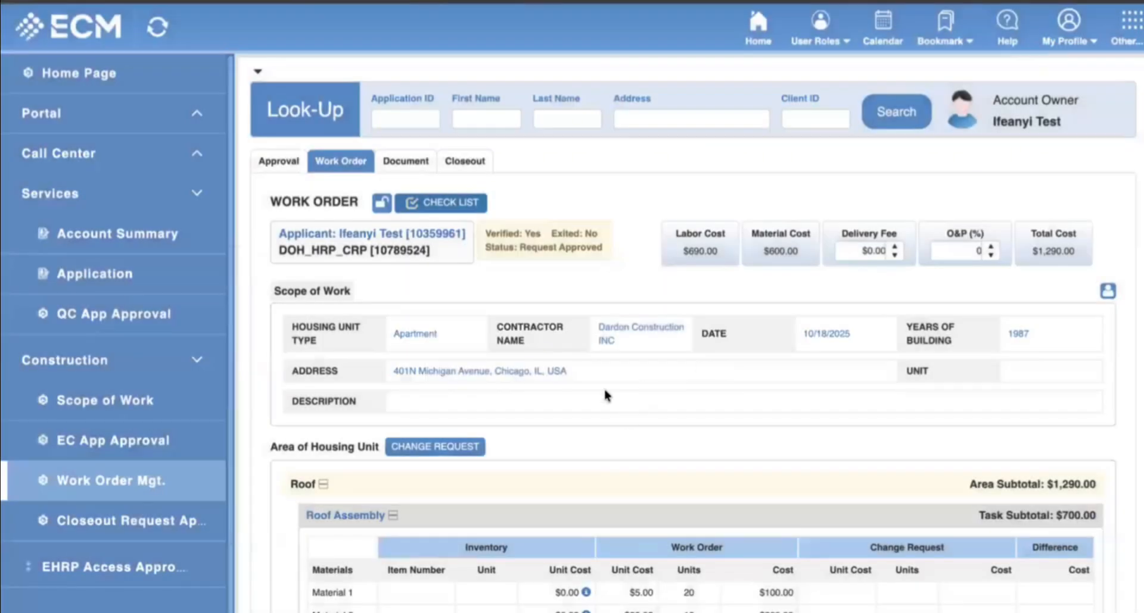
scroll(581, 376, "down", 5)
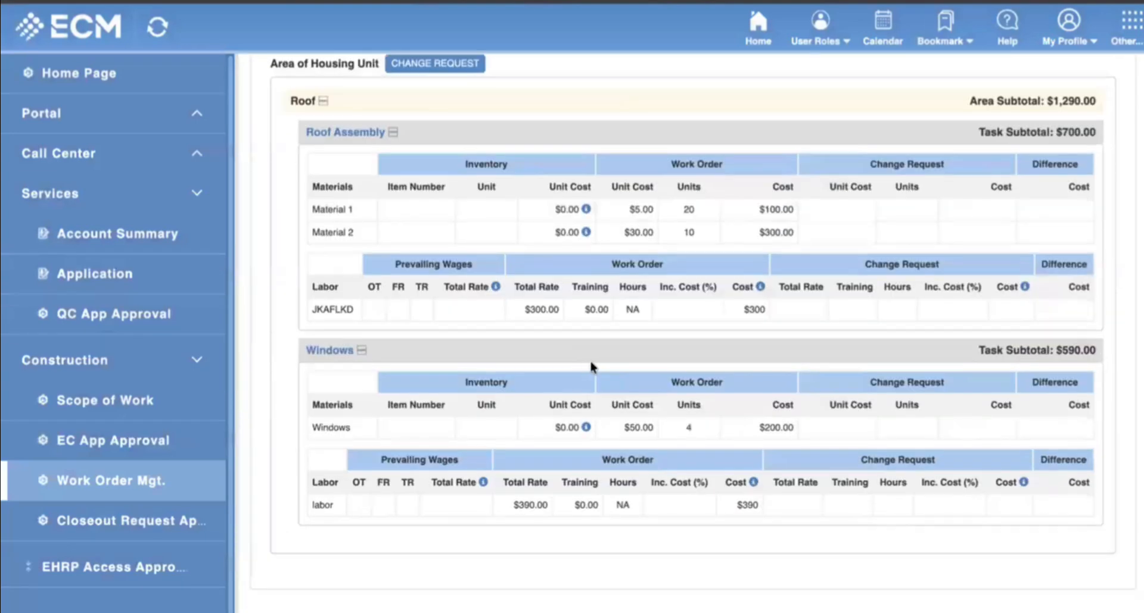
scroll(589, 359, "up", 5)
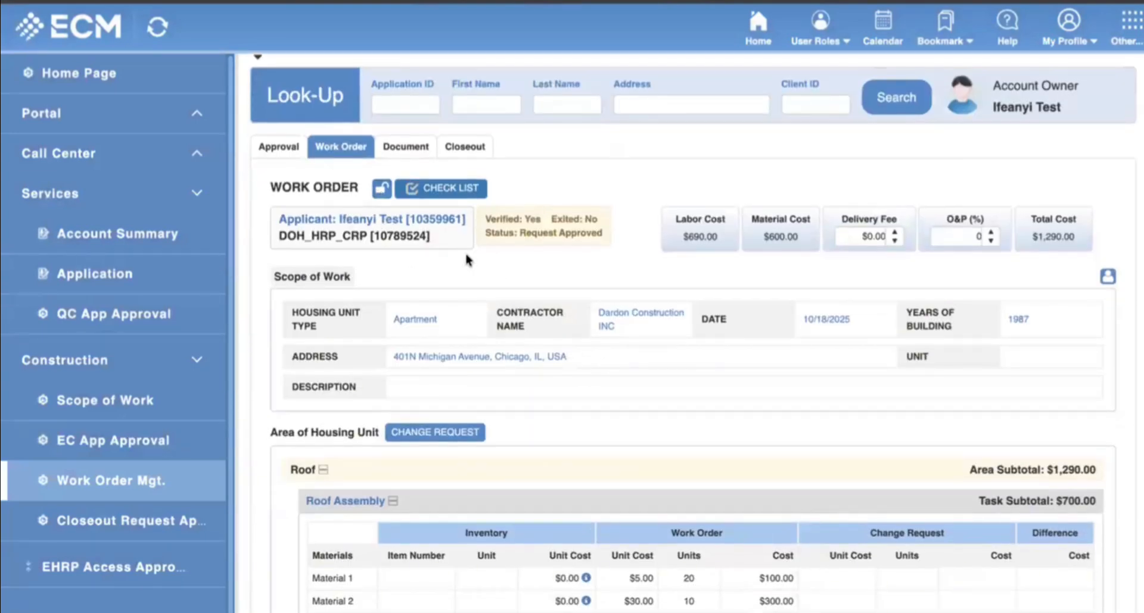
left_click(382, 191)
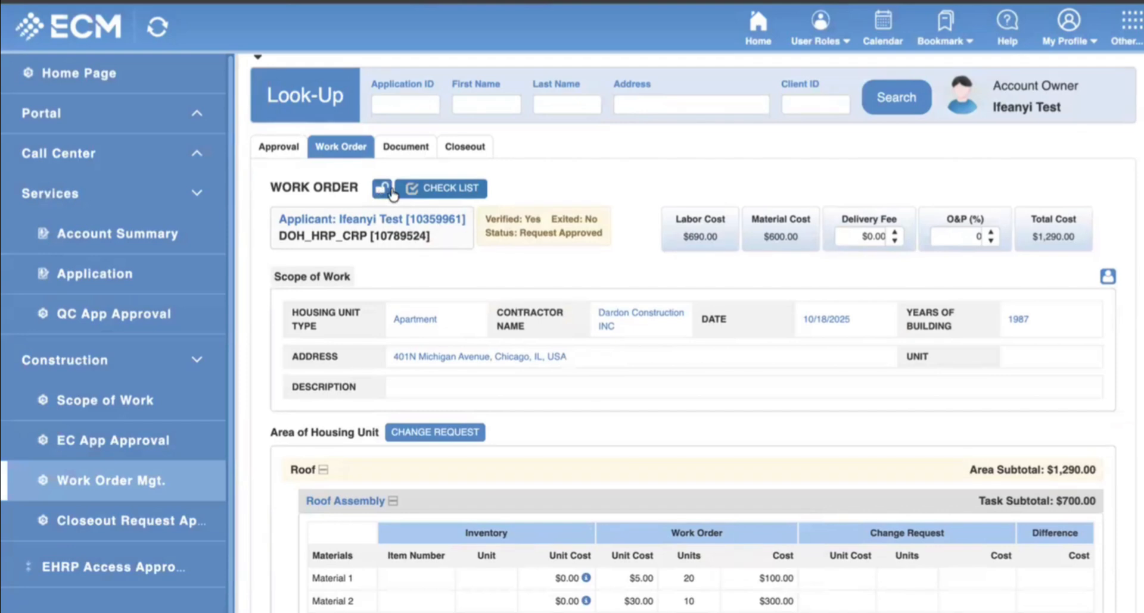